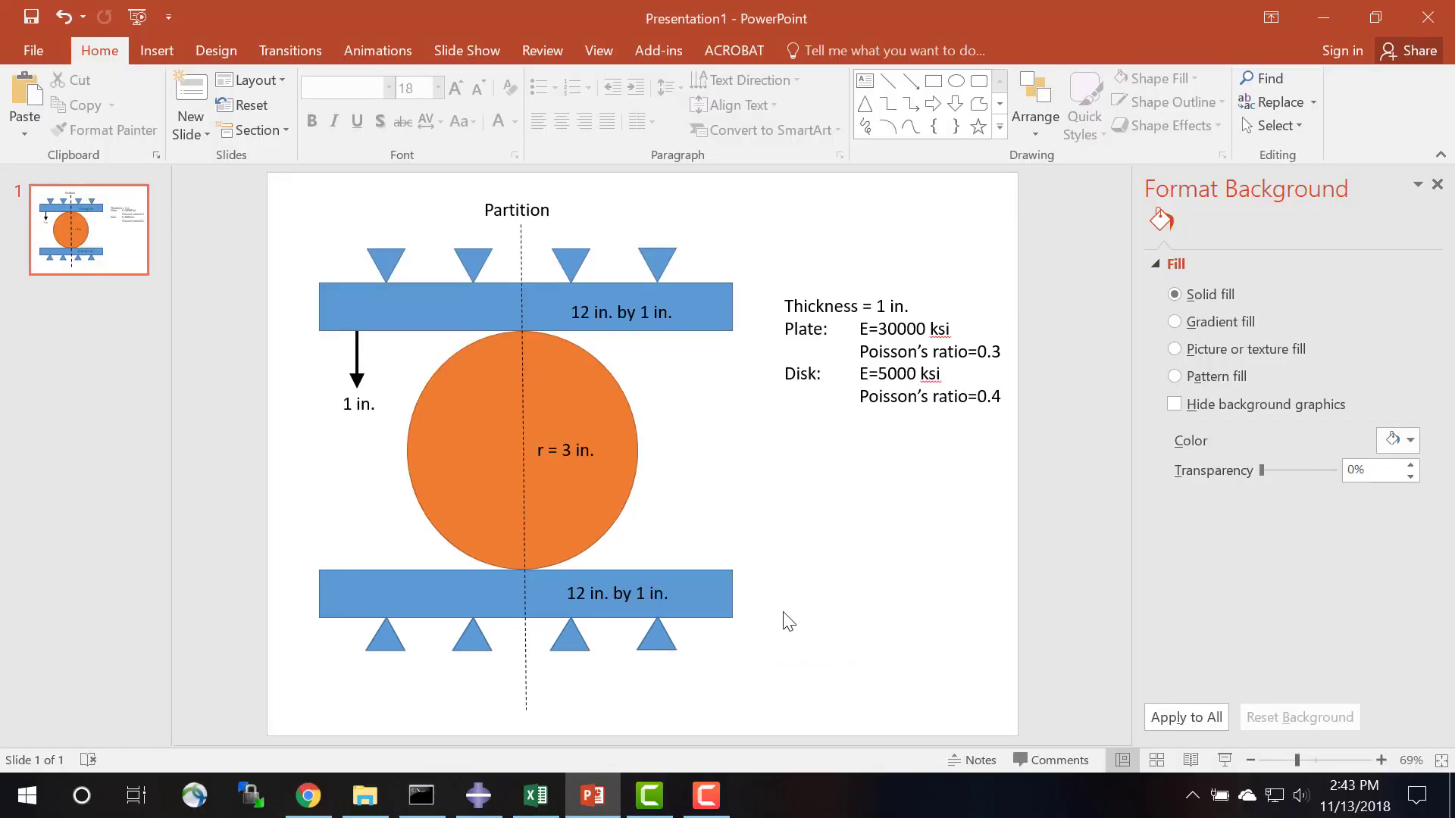
- Start a new 2D planar deformable part named Plate
left_click(478, 796)
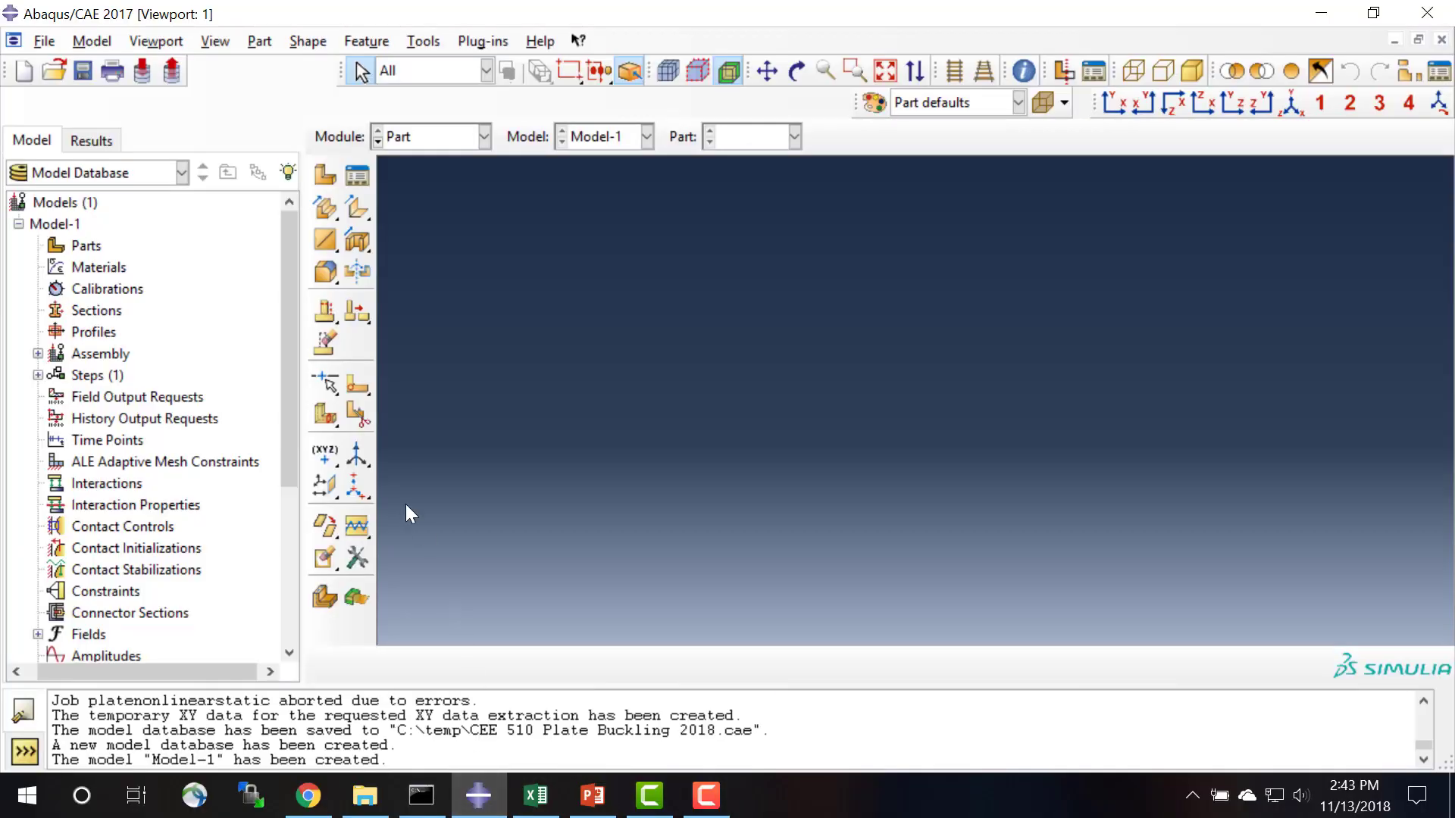
double_click(87, 247)
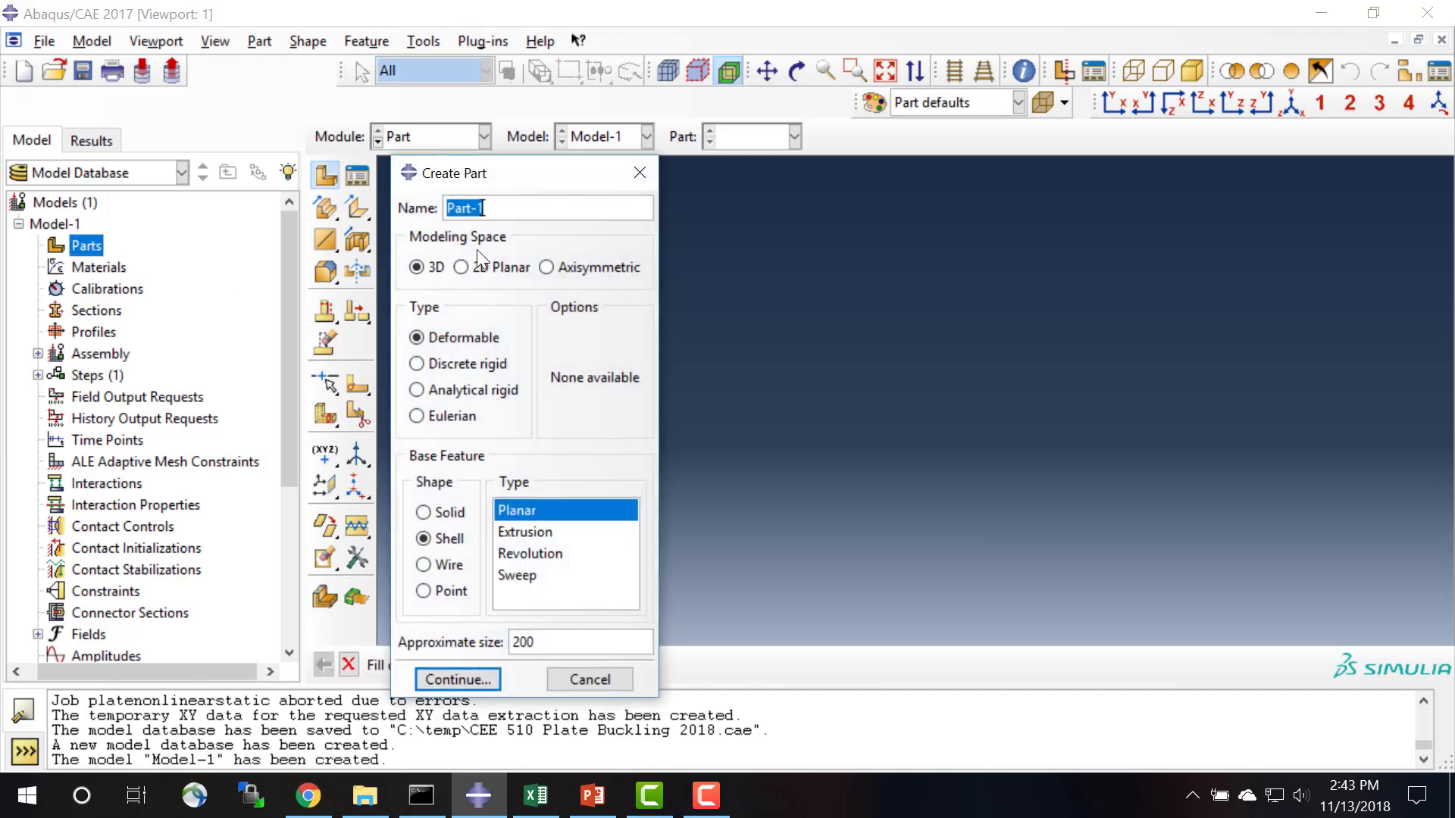
type("P")
left_click(459, 268)
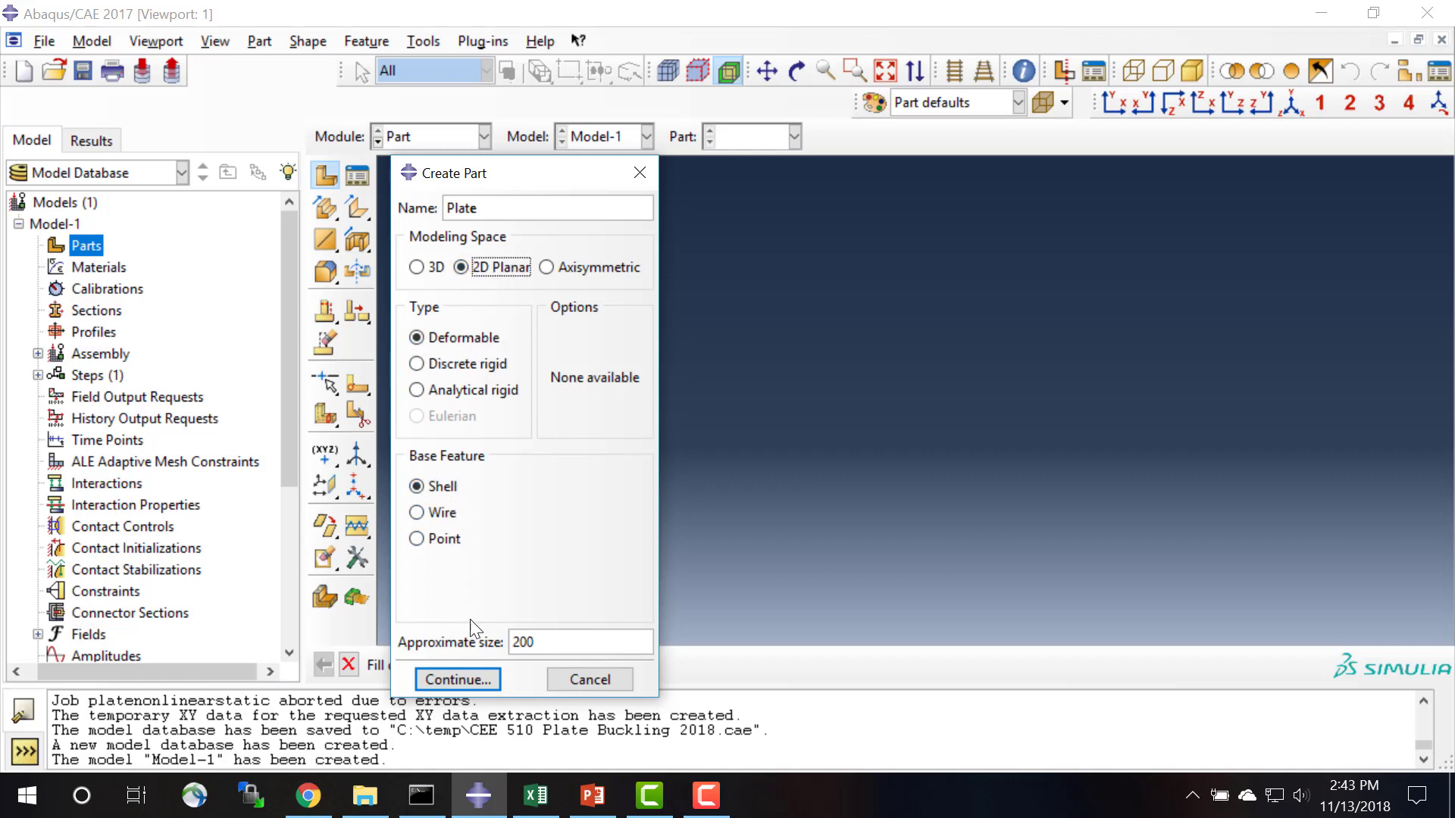
left_click(483, 682)
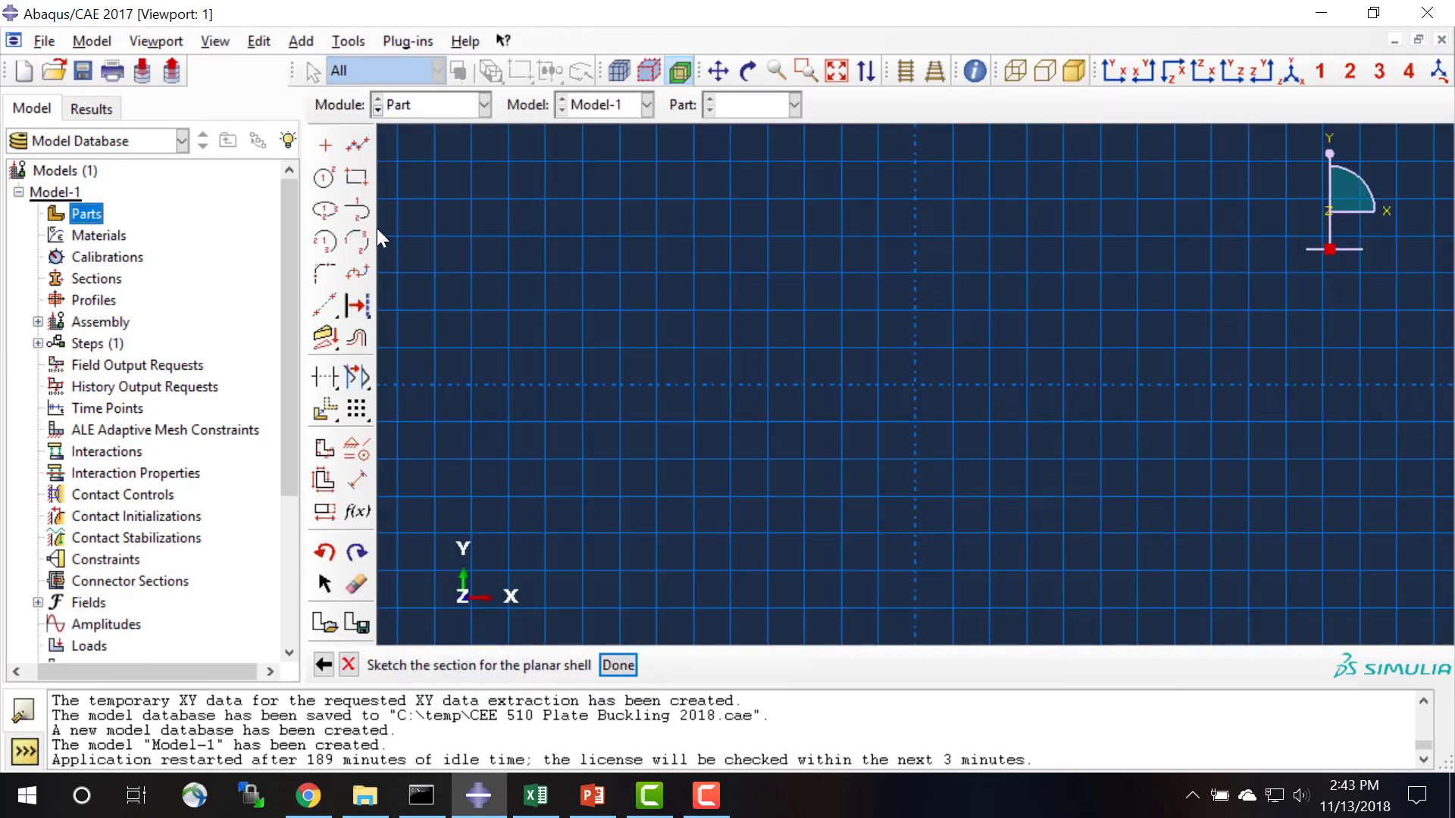
- Sketch a rectangle from the origin to 12,1 and finish the Plate part
left_click(357, 178)
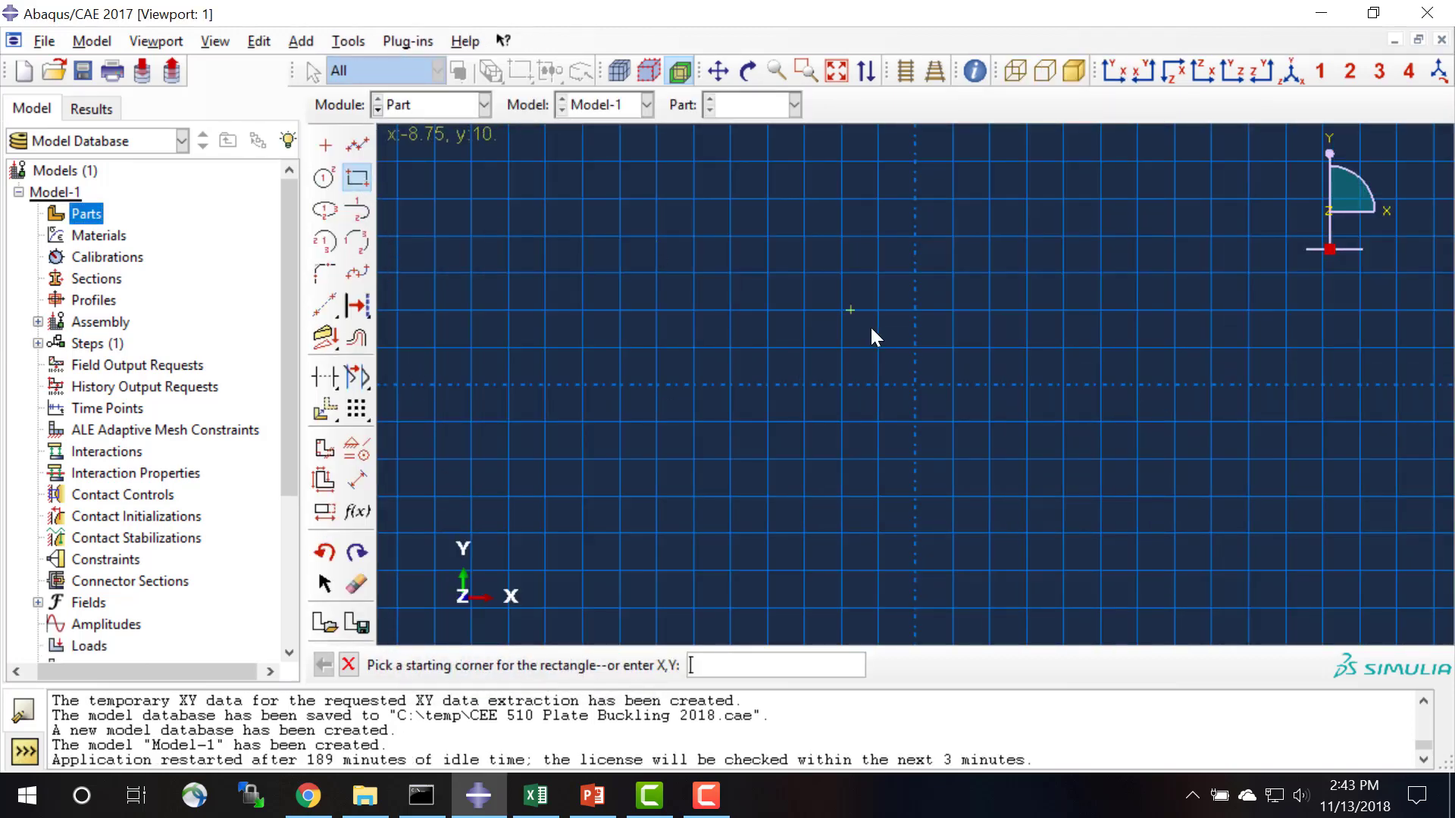
left_click(916, 385)
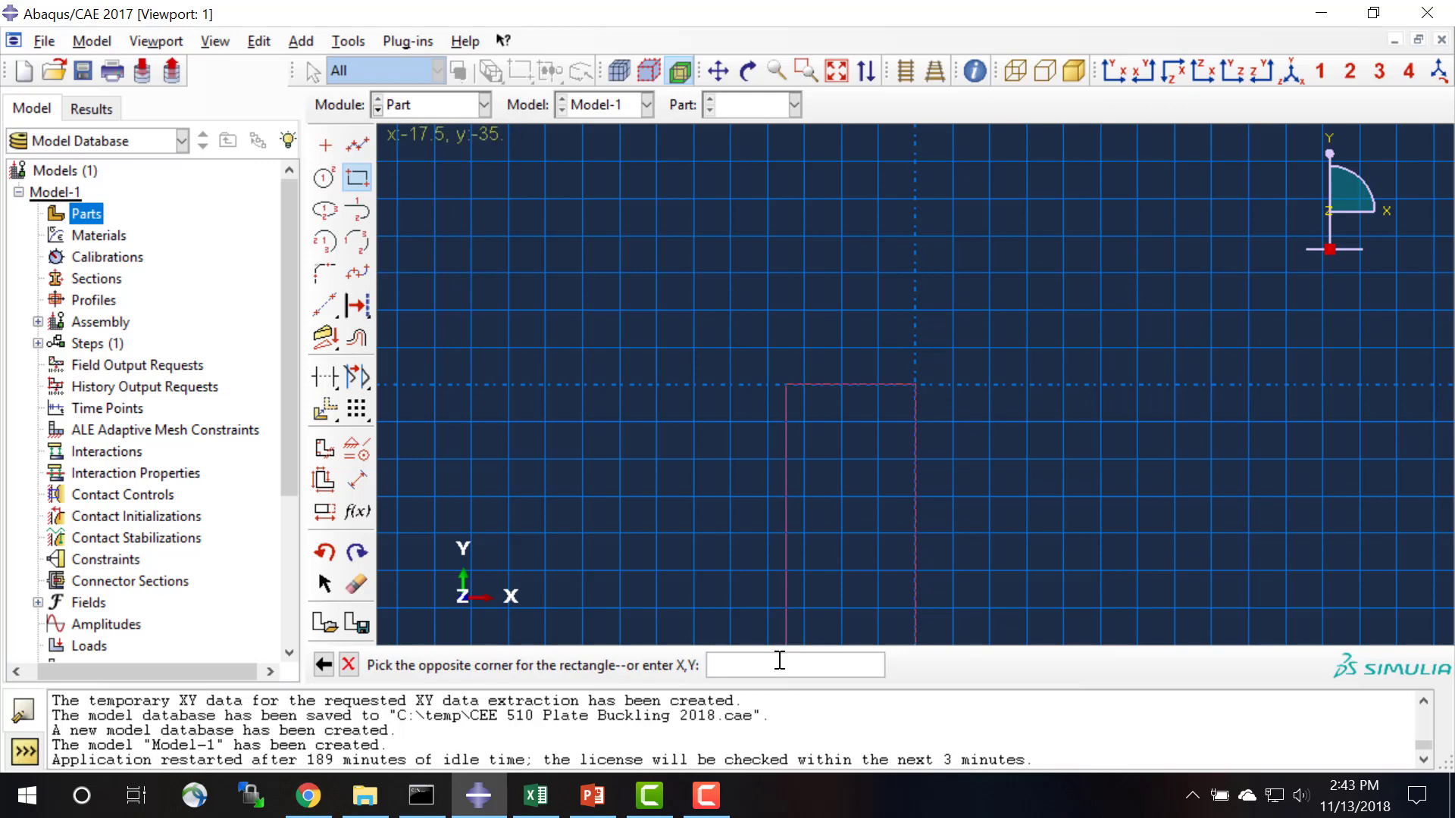
type("12,1")
key("Return")
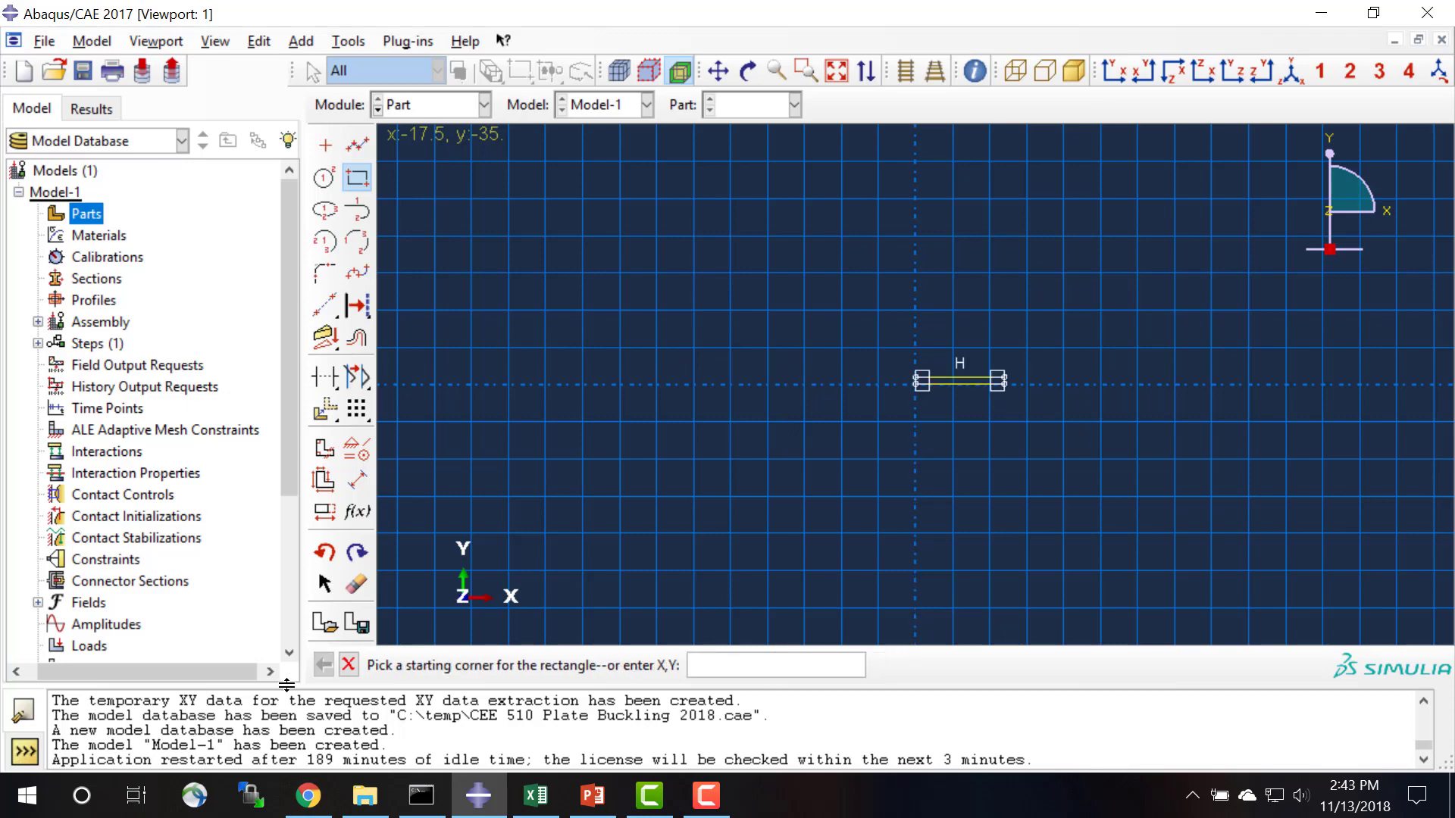
left_click(348, 667)
left_click(629, 666)
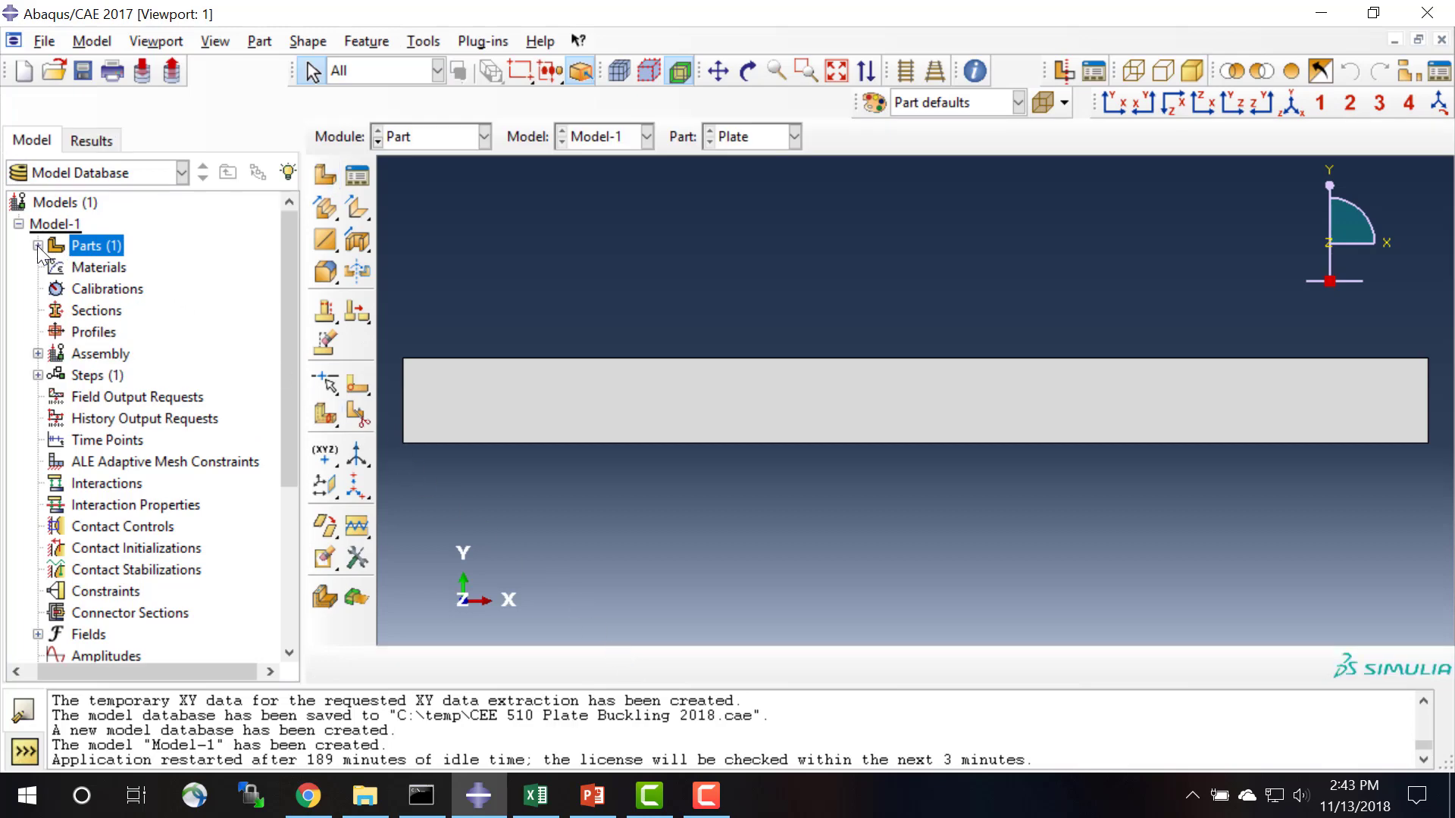
- Start a second 2D planar part named Disk
left_click(37, 245)
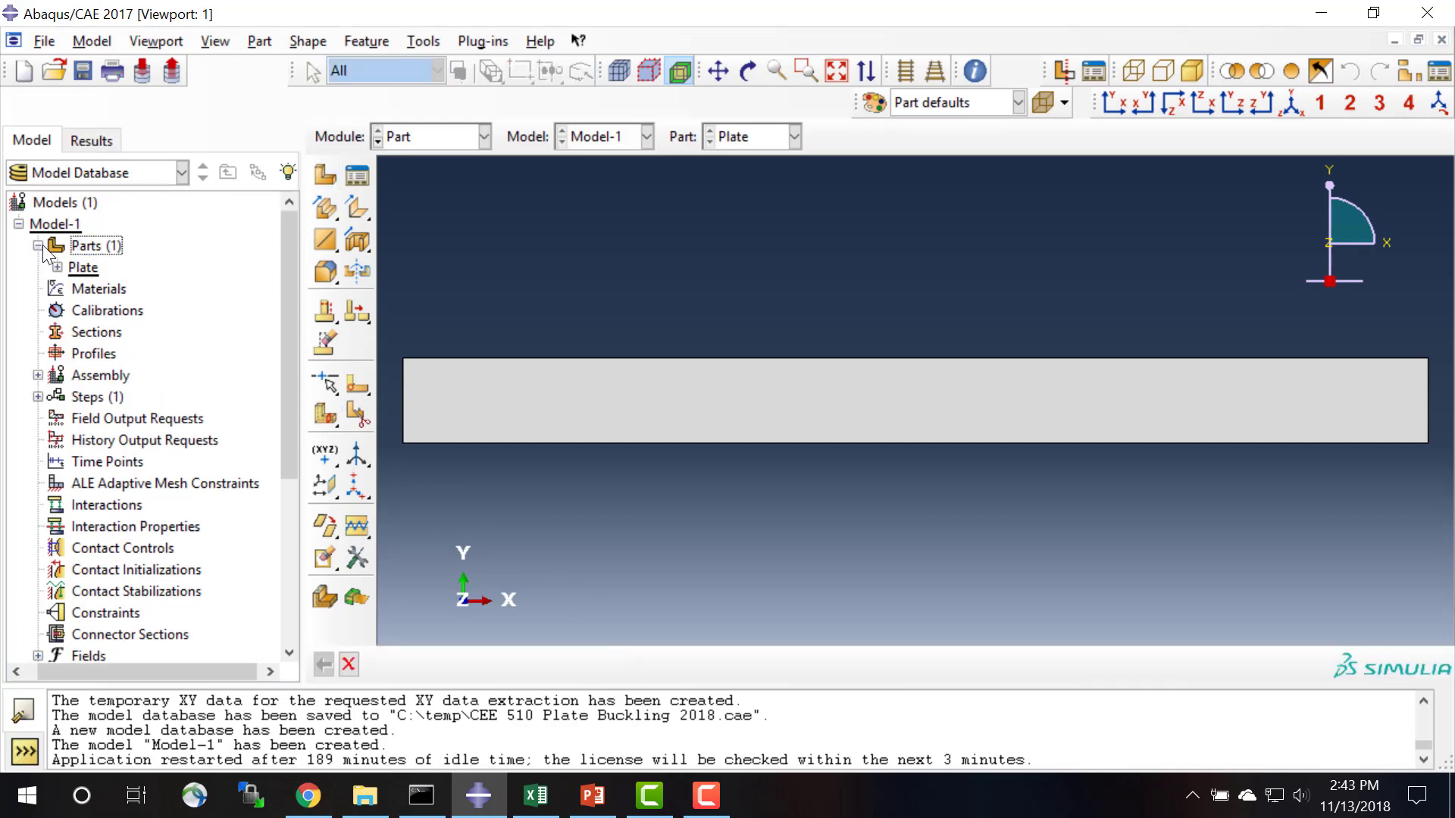
double_click(95, 246)
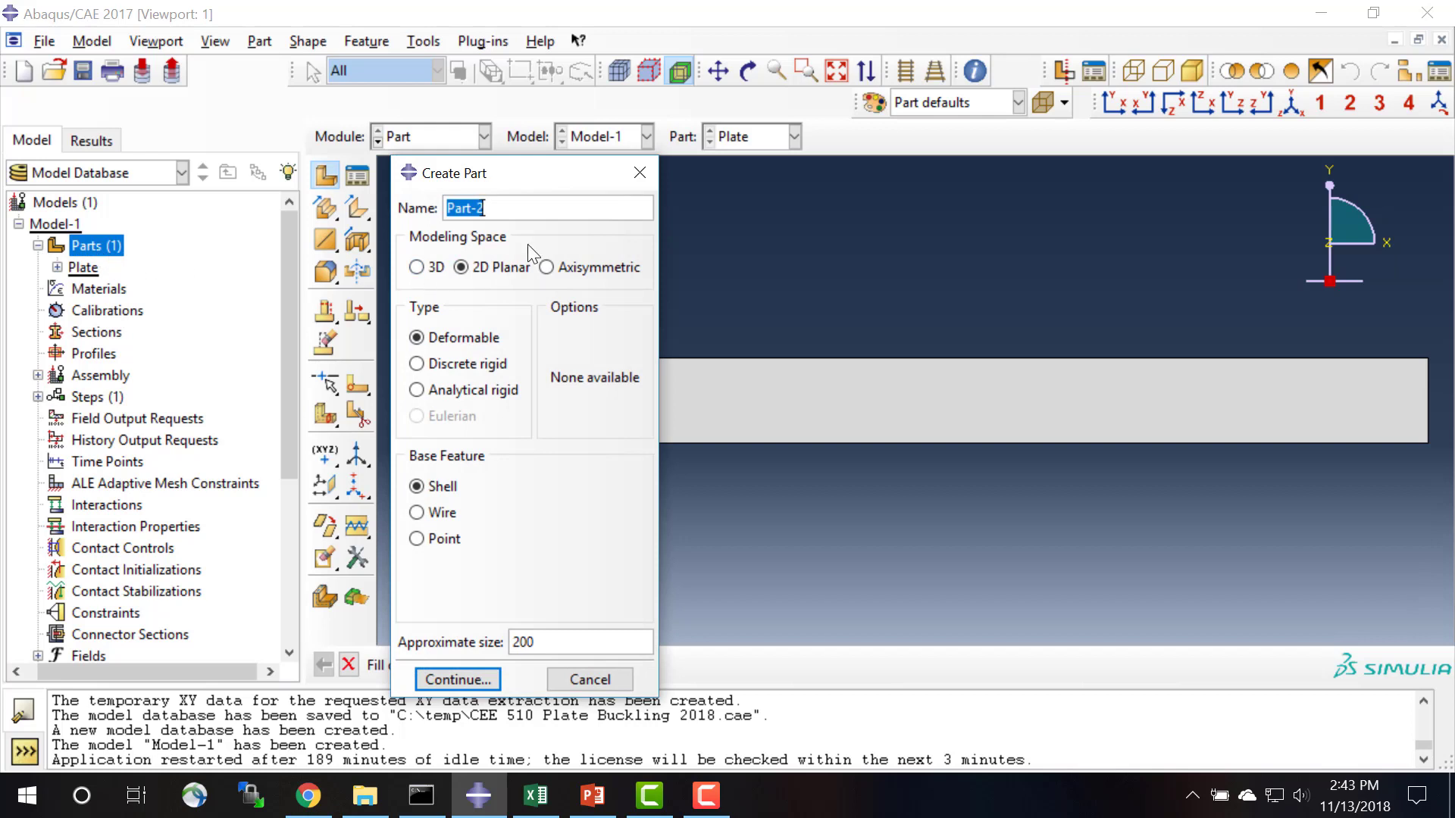
type("Disk")
left_click(440, 679)
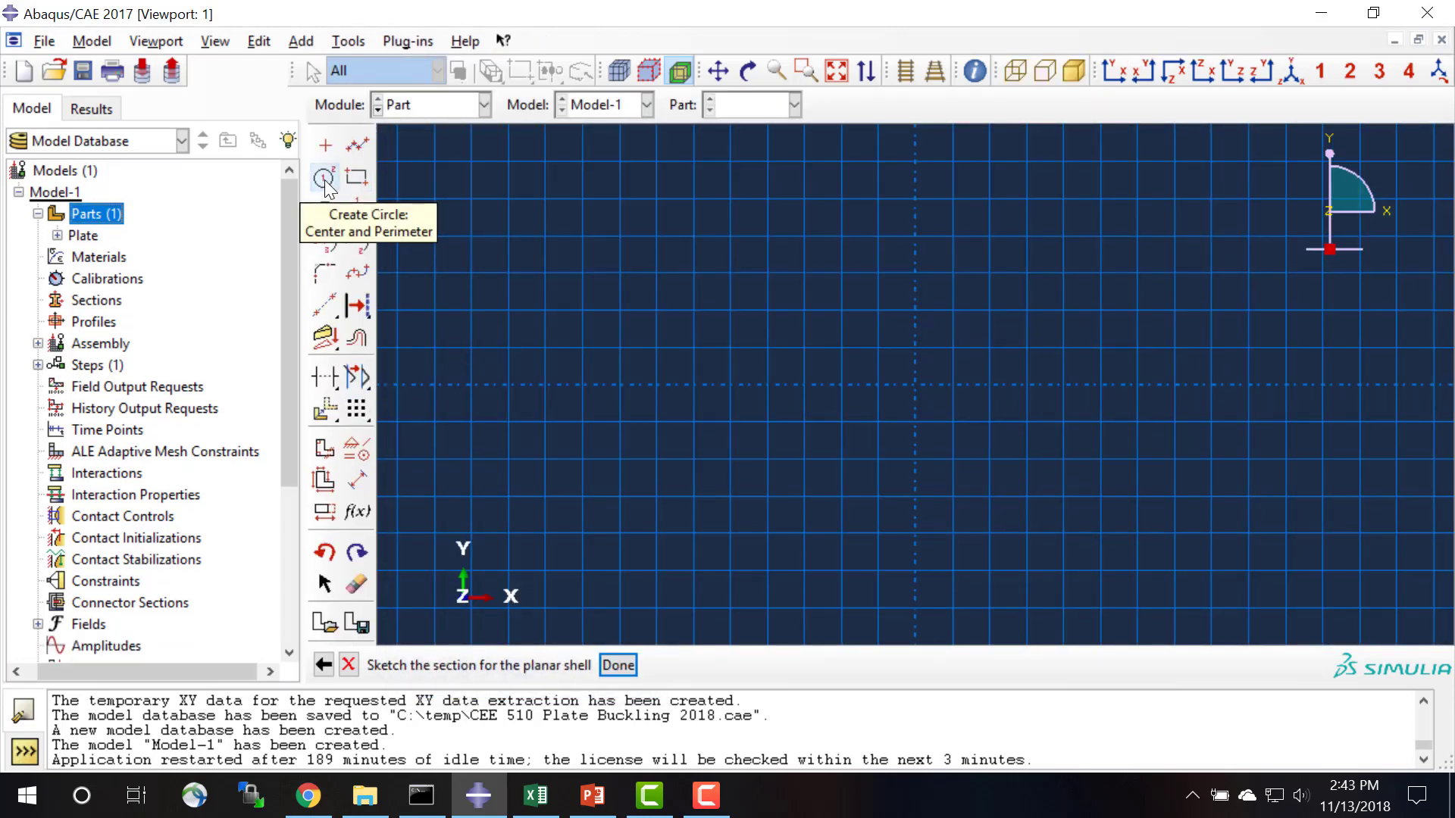
- Sketch a radius-3 circle centred at the origin, ending at 3,0, and finish the Disk part
left_click(325, 180)
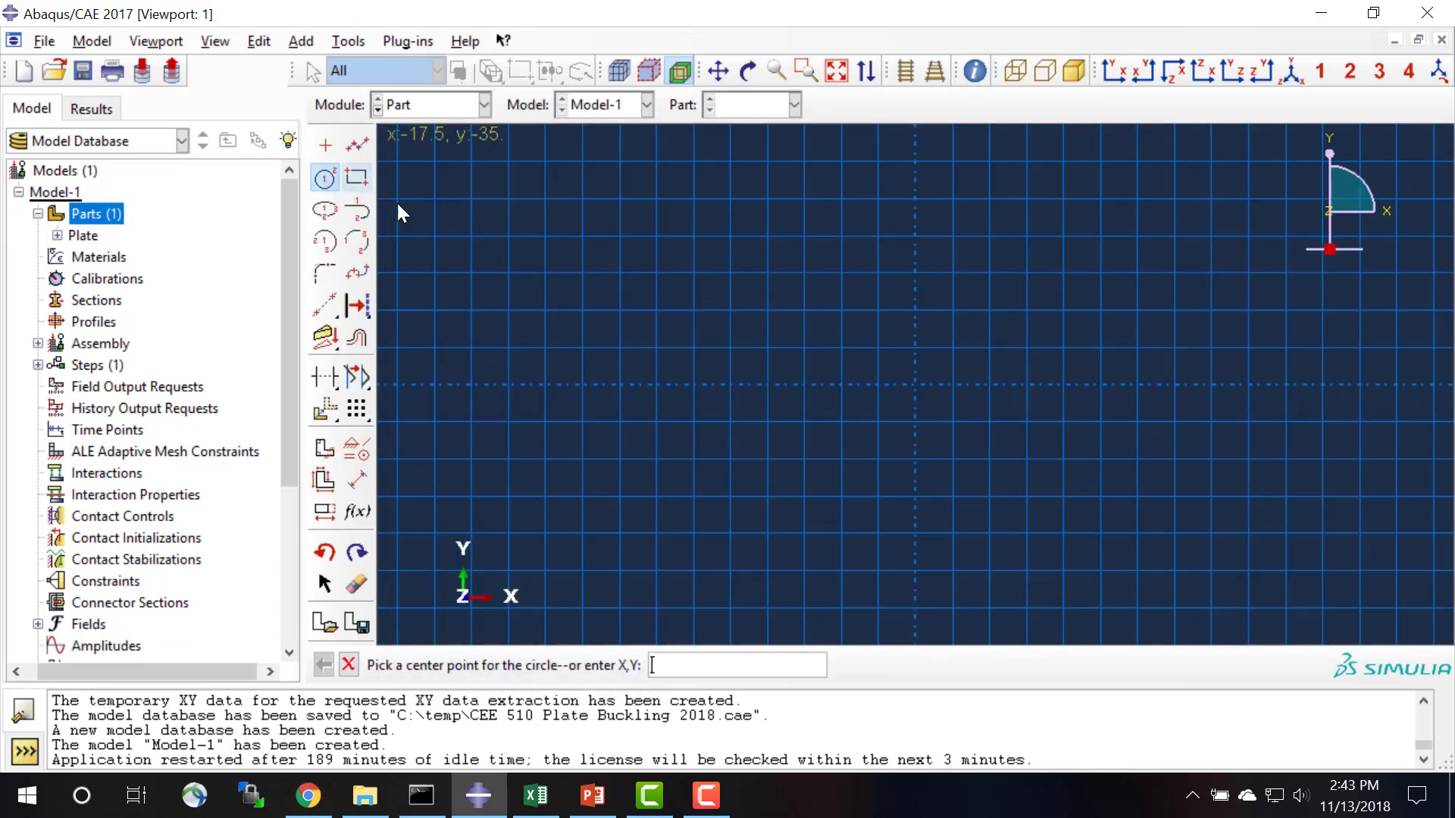
left_click(916, 385)
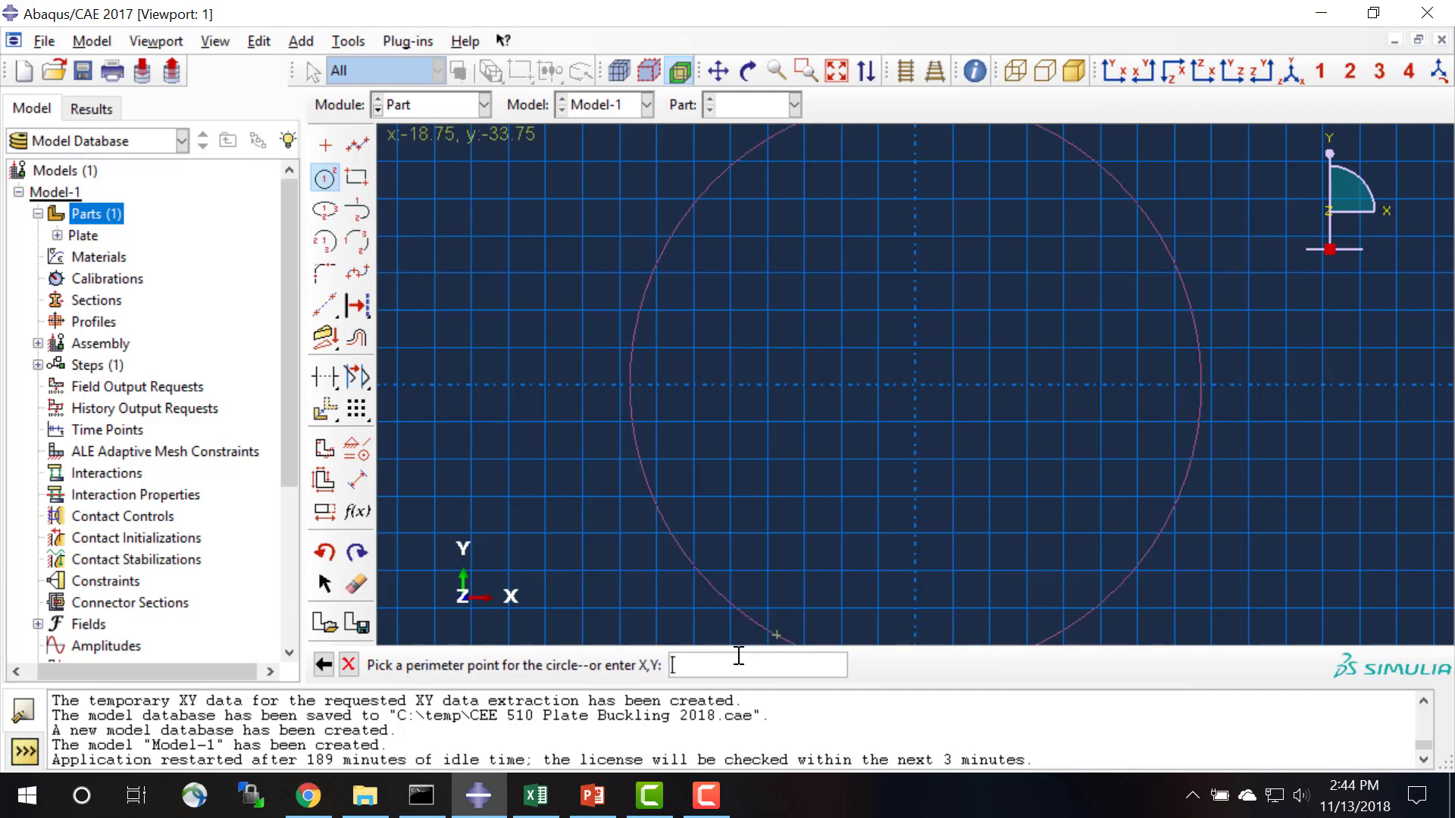
type("3,0")
key("Return")
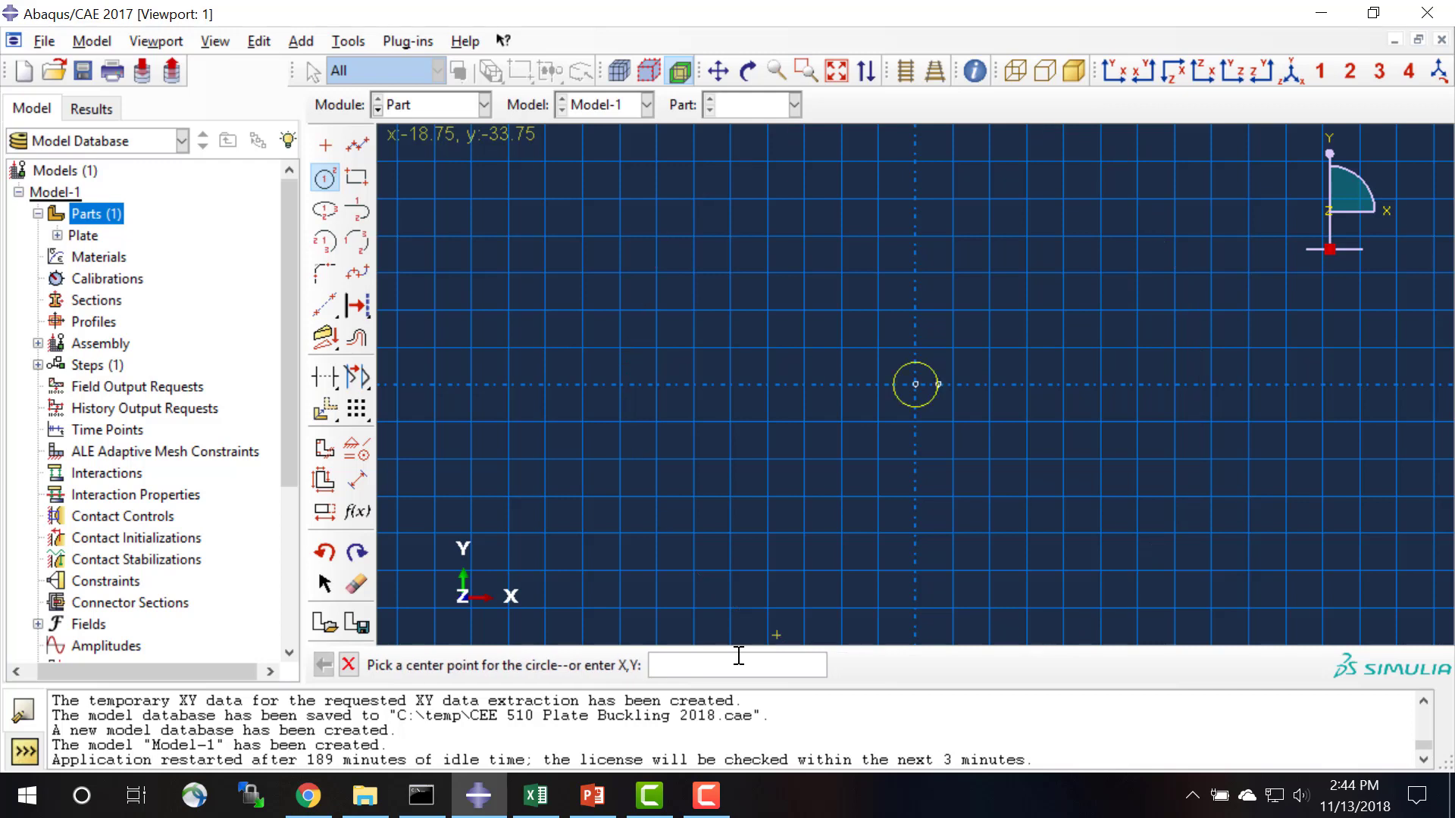
left_click(348, 664)
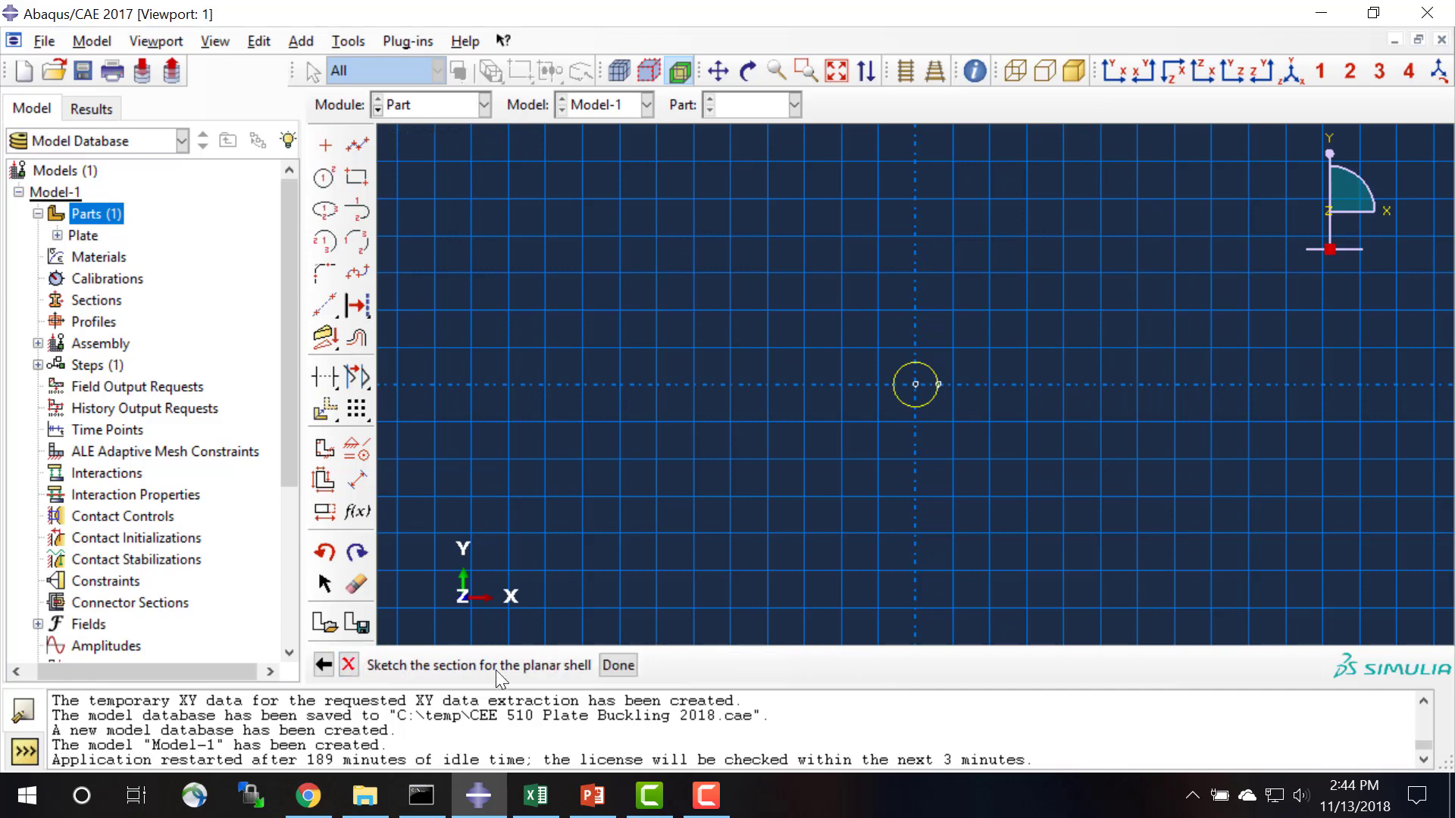
left_click(618, 667)
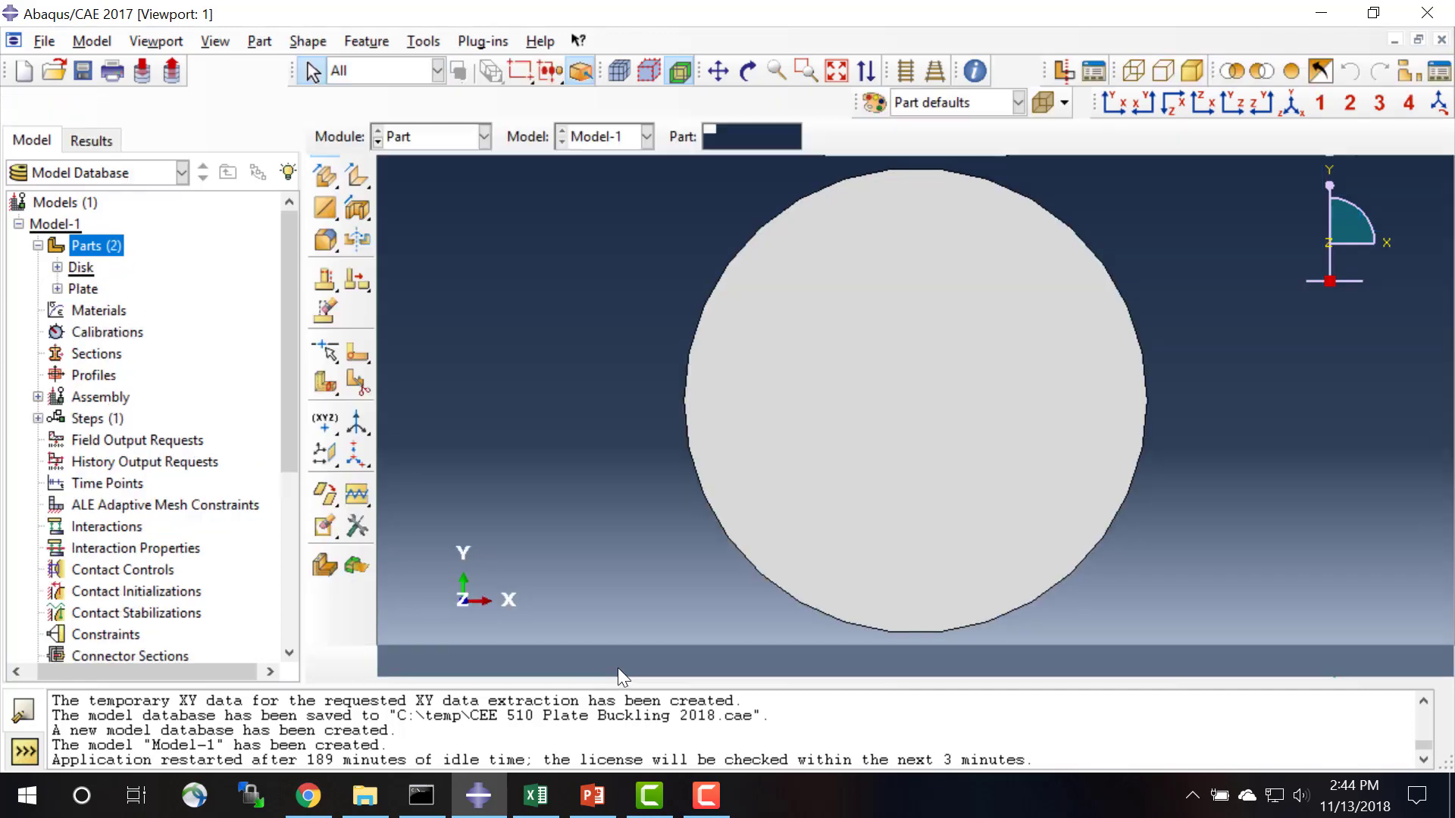
- Create material Plate with elastic modulus 30000 and Poisson's ratio 0.3
double_click(91, 308)
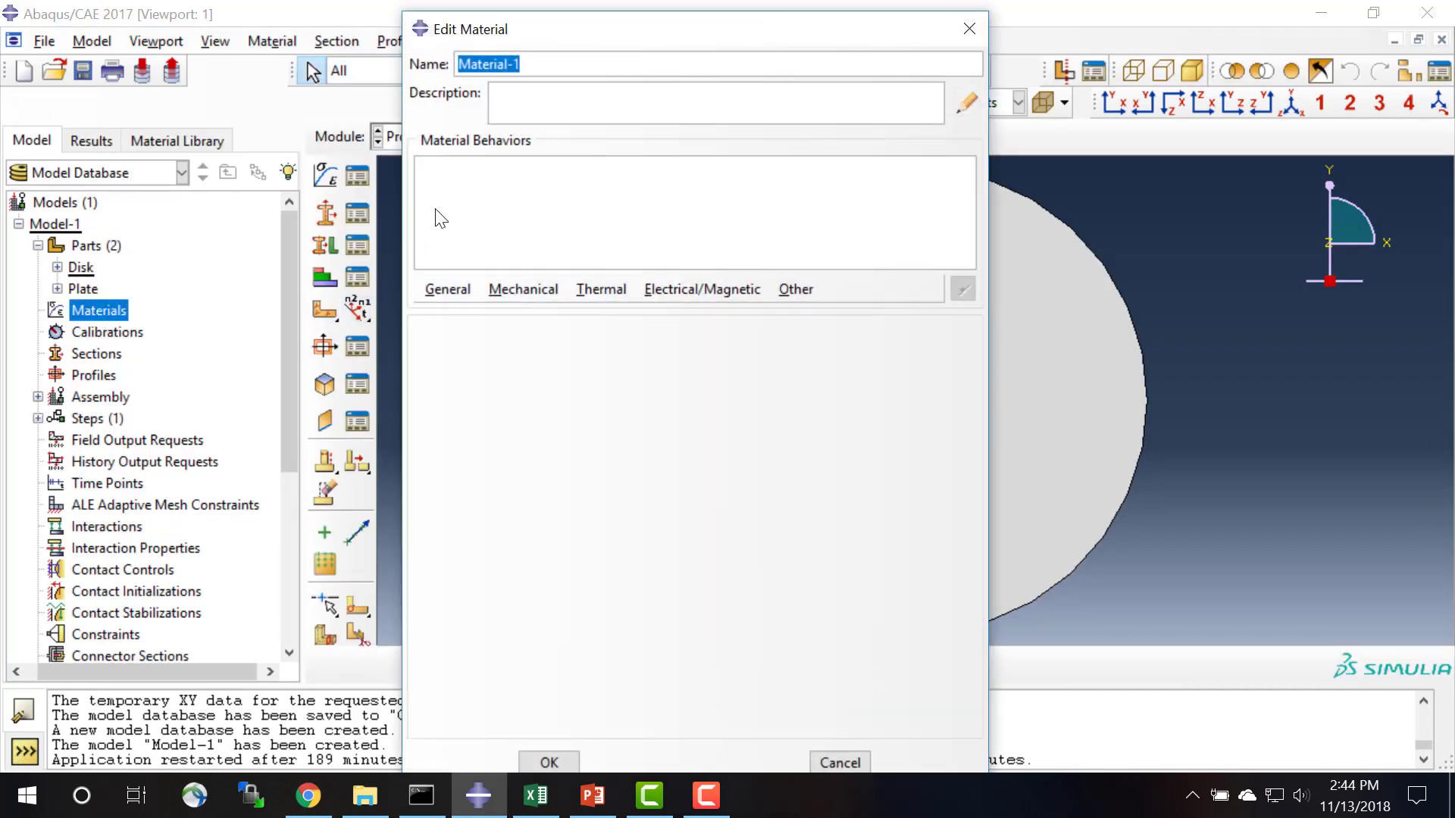
type("Plate")
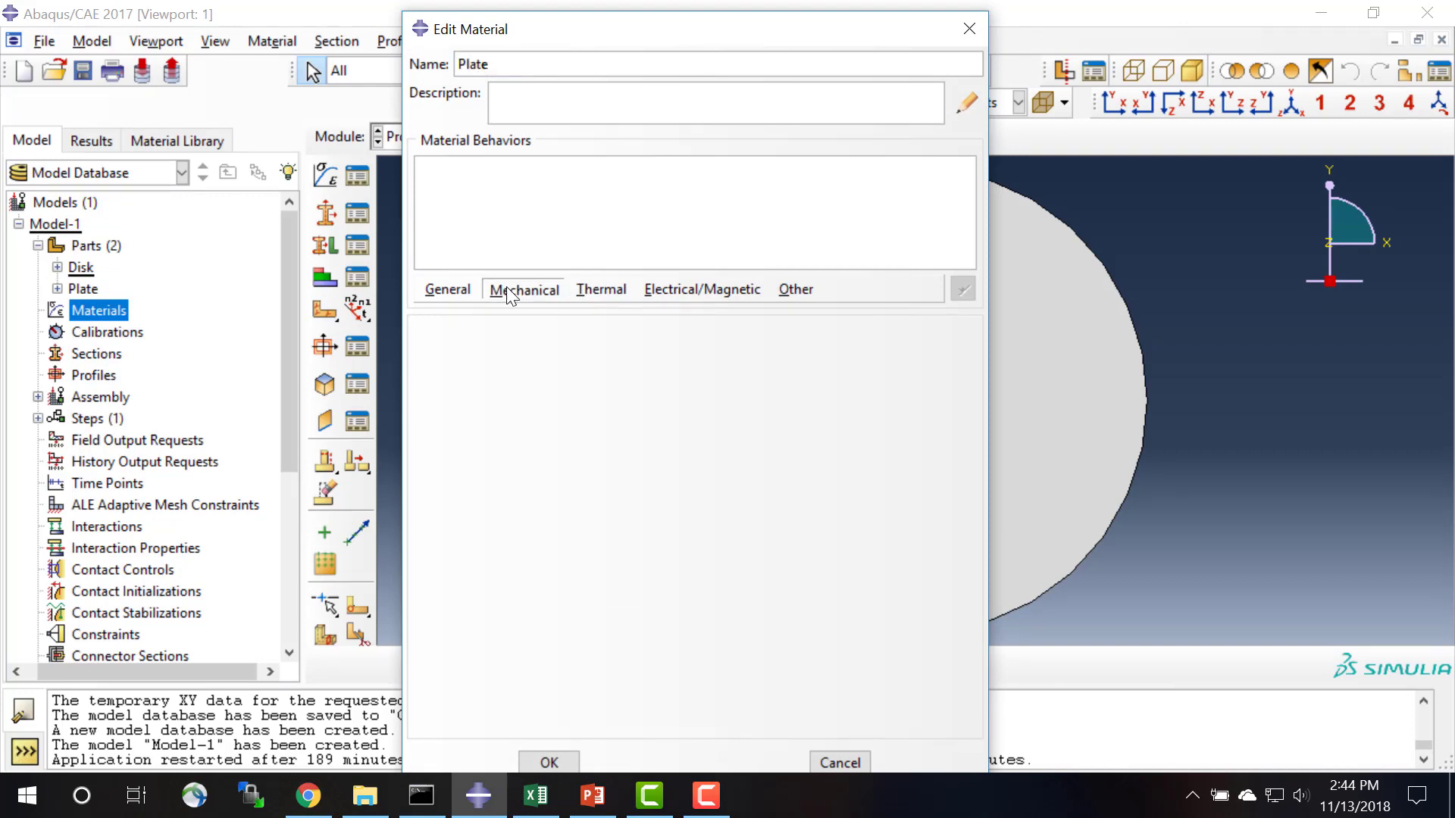
left_click(530, 289)
mouse_move(619, 322)
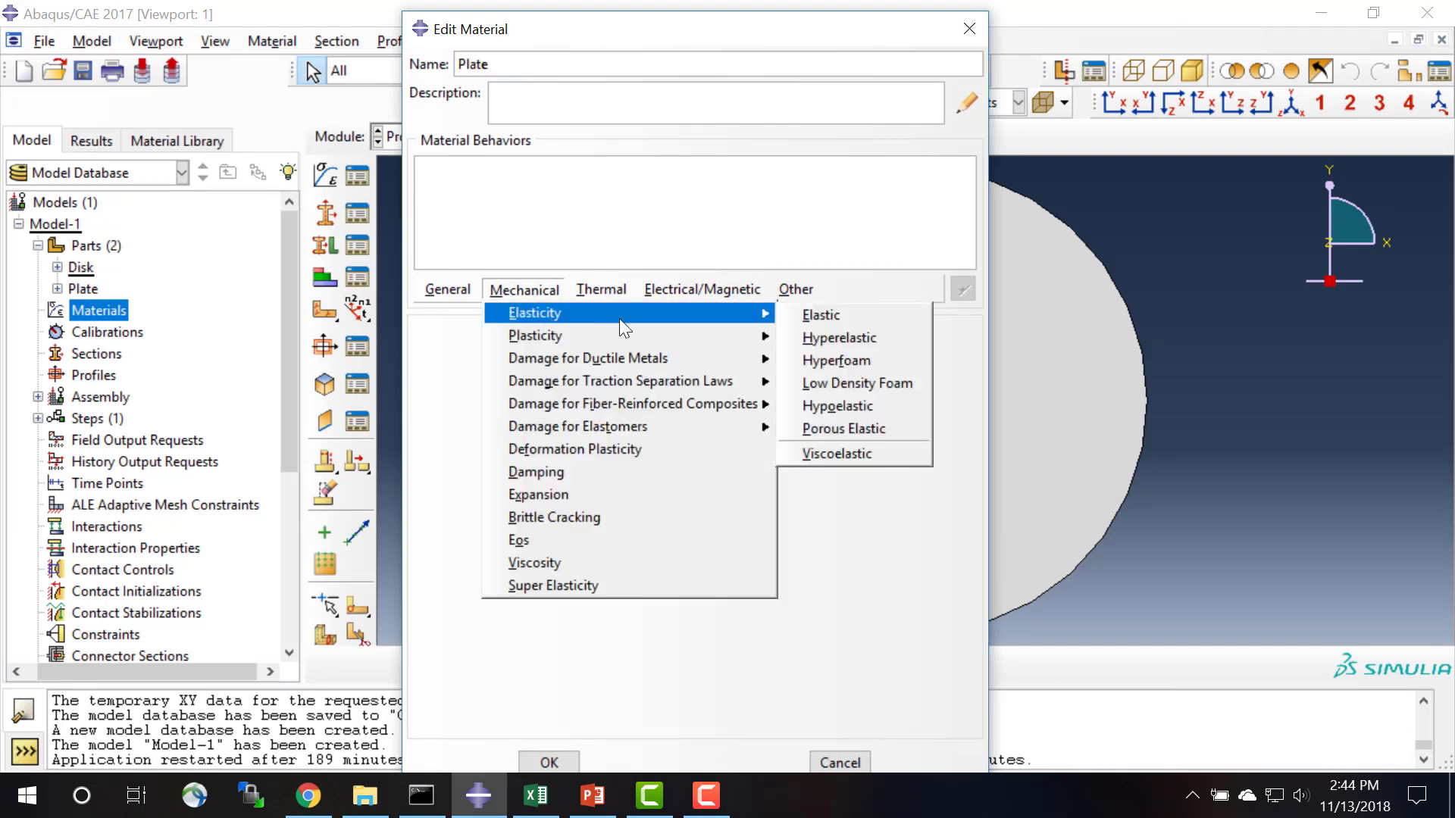
left_click(802, 312)
left_click(504, 594)
type("30000")
key("Tab")
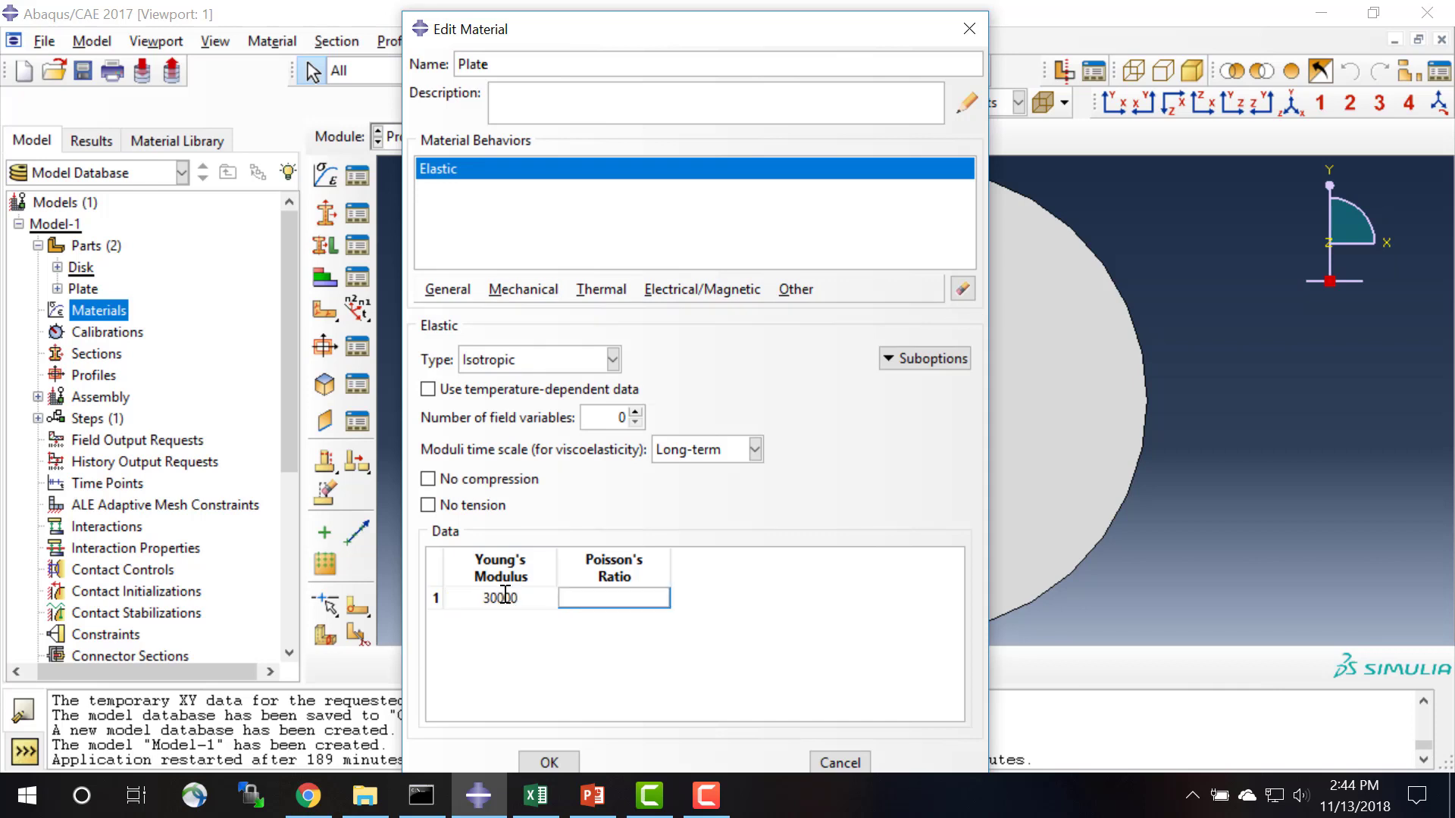
type("0.3")
left_click(551, 762)
- Create material Disk with elastic modulus 5000 and Poisson's ratio 0.4
double_click(106, 311)
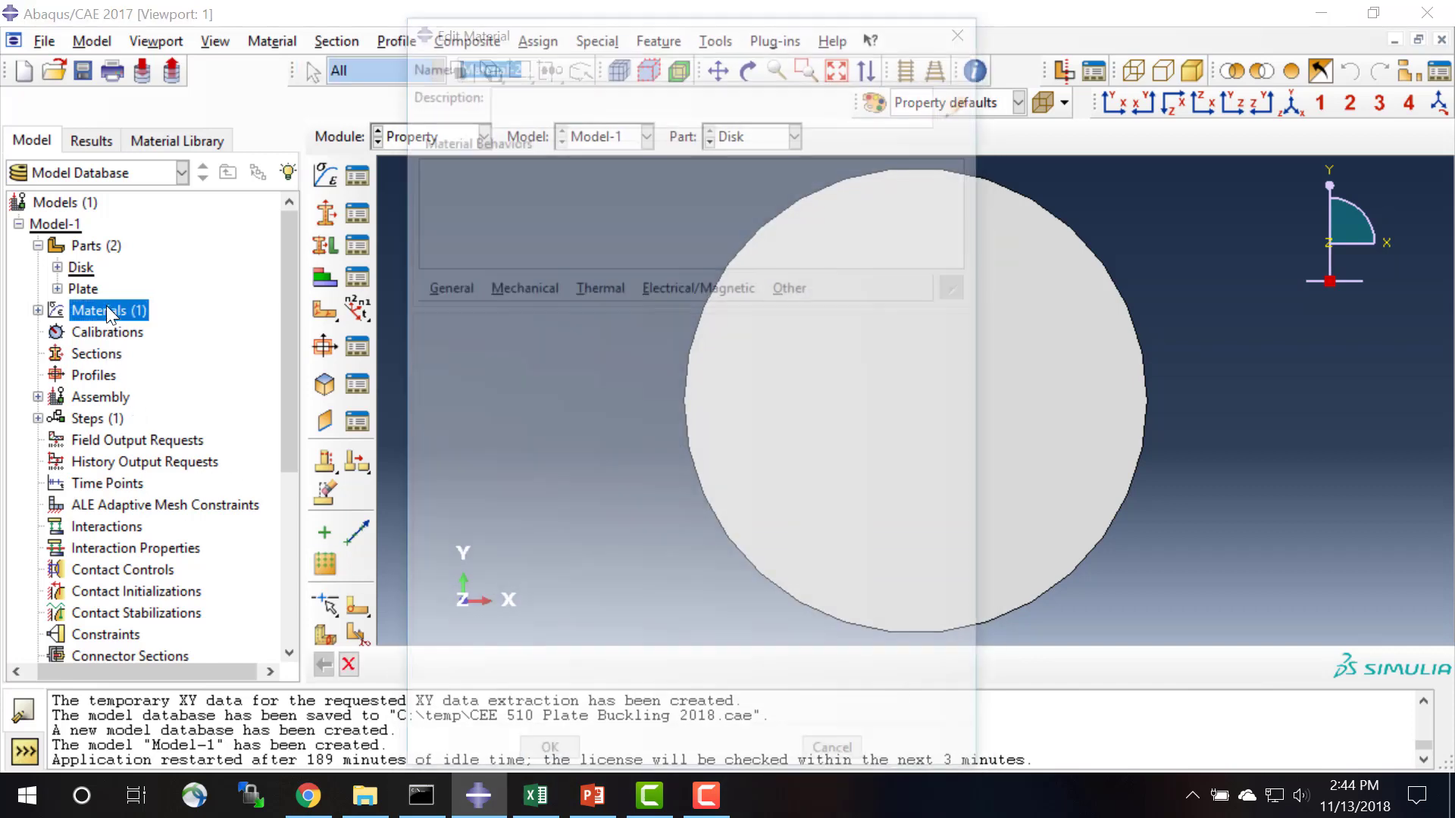
type("Disk")
left_click(537, 285)
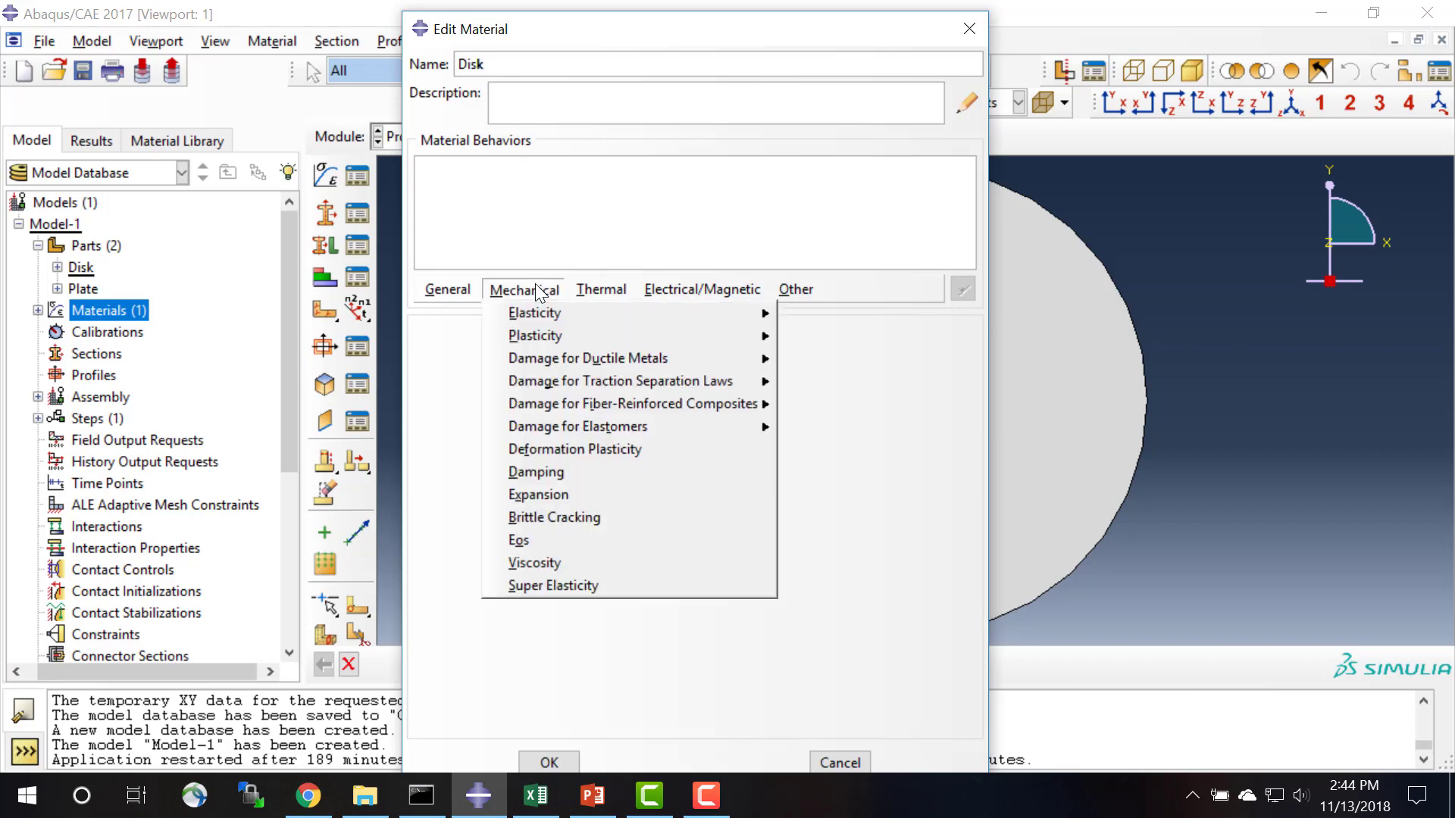
mouse_move(548, 311)
left_click(820, 312)
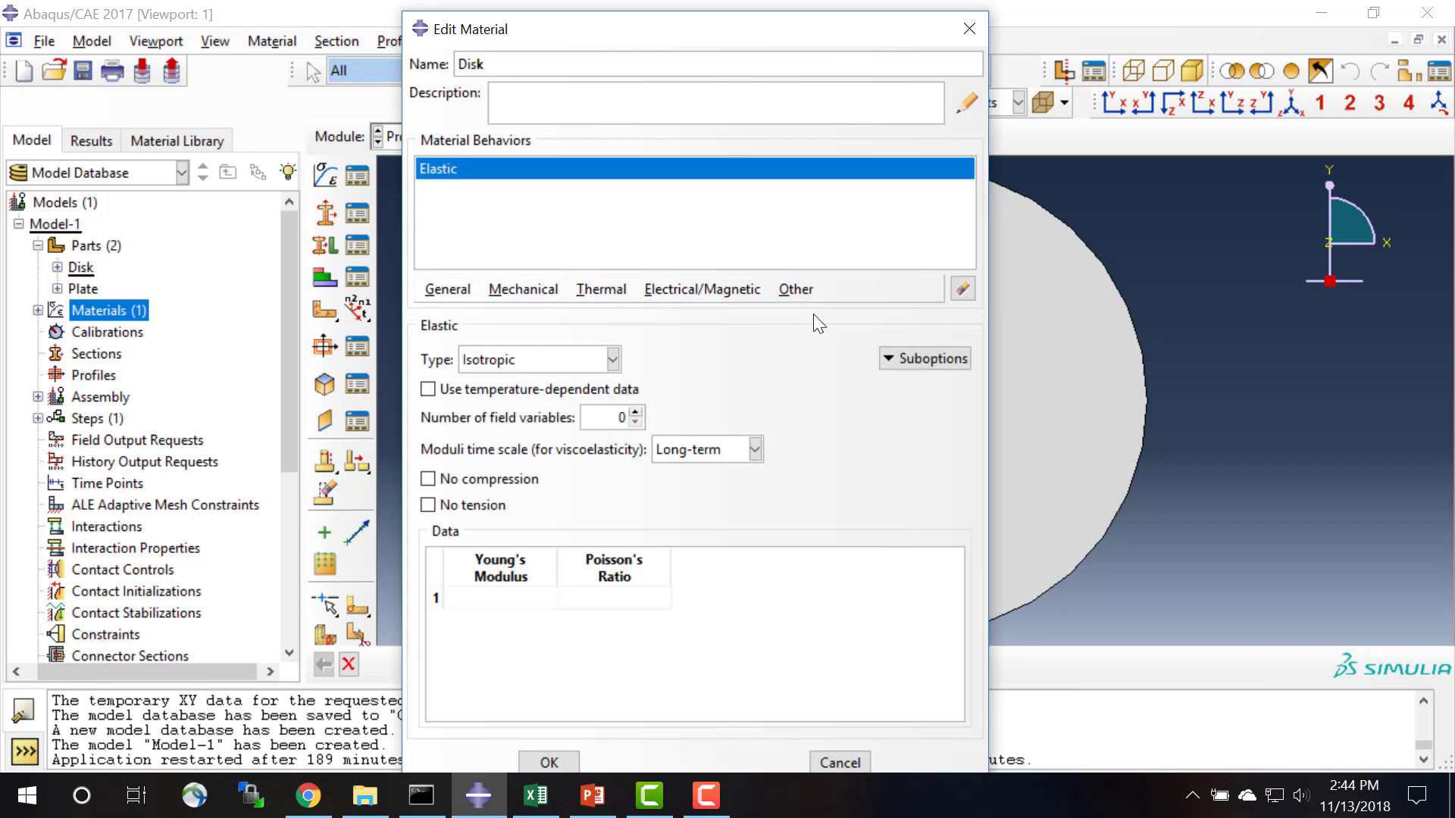
left_click(528, 600)
type("5000")
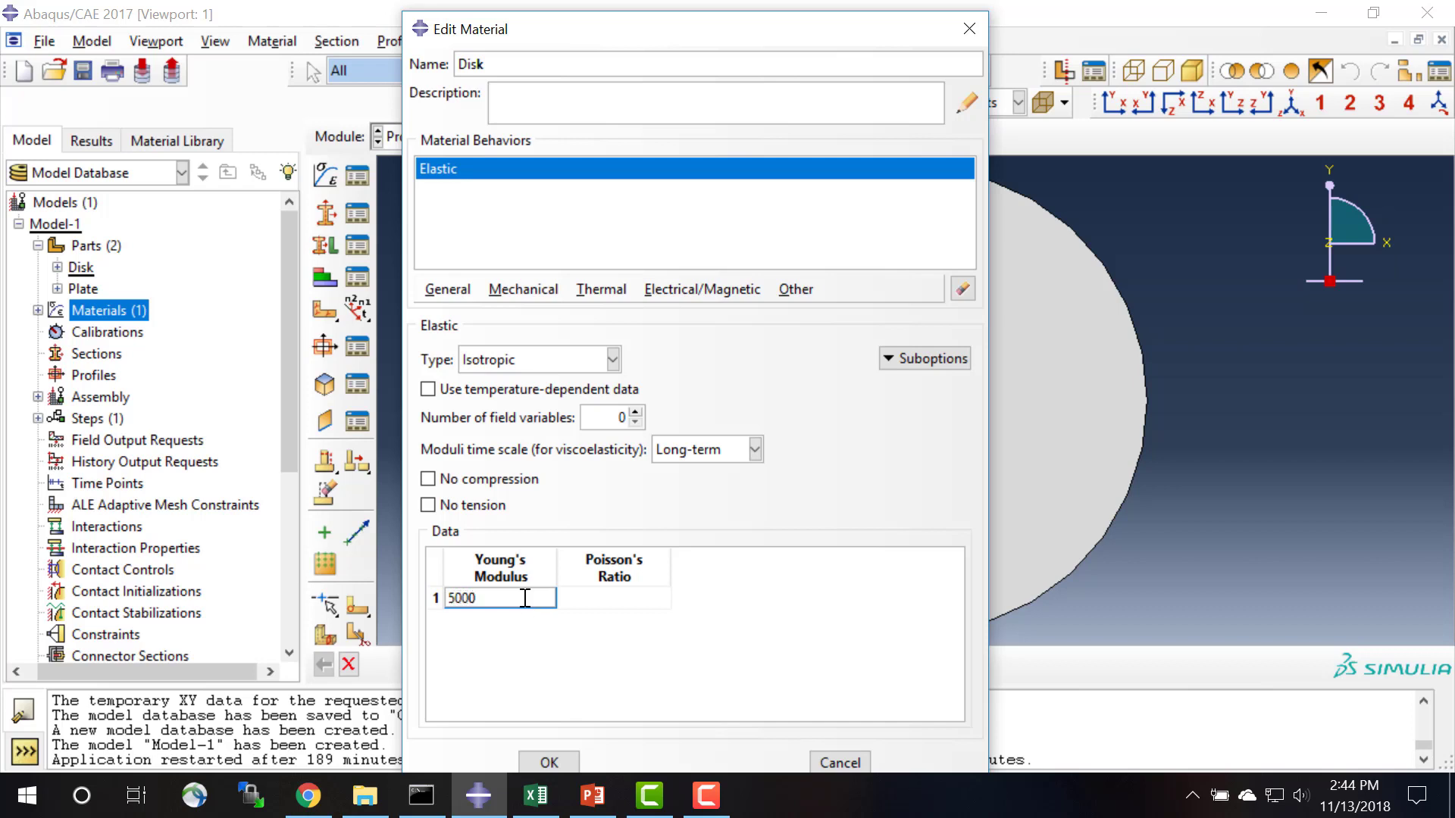
key("Tab")
type("0")
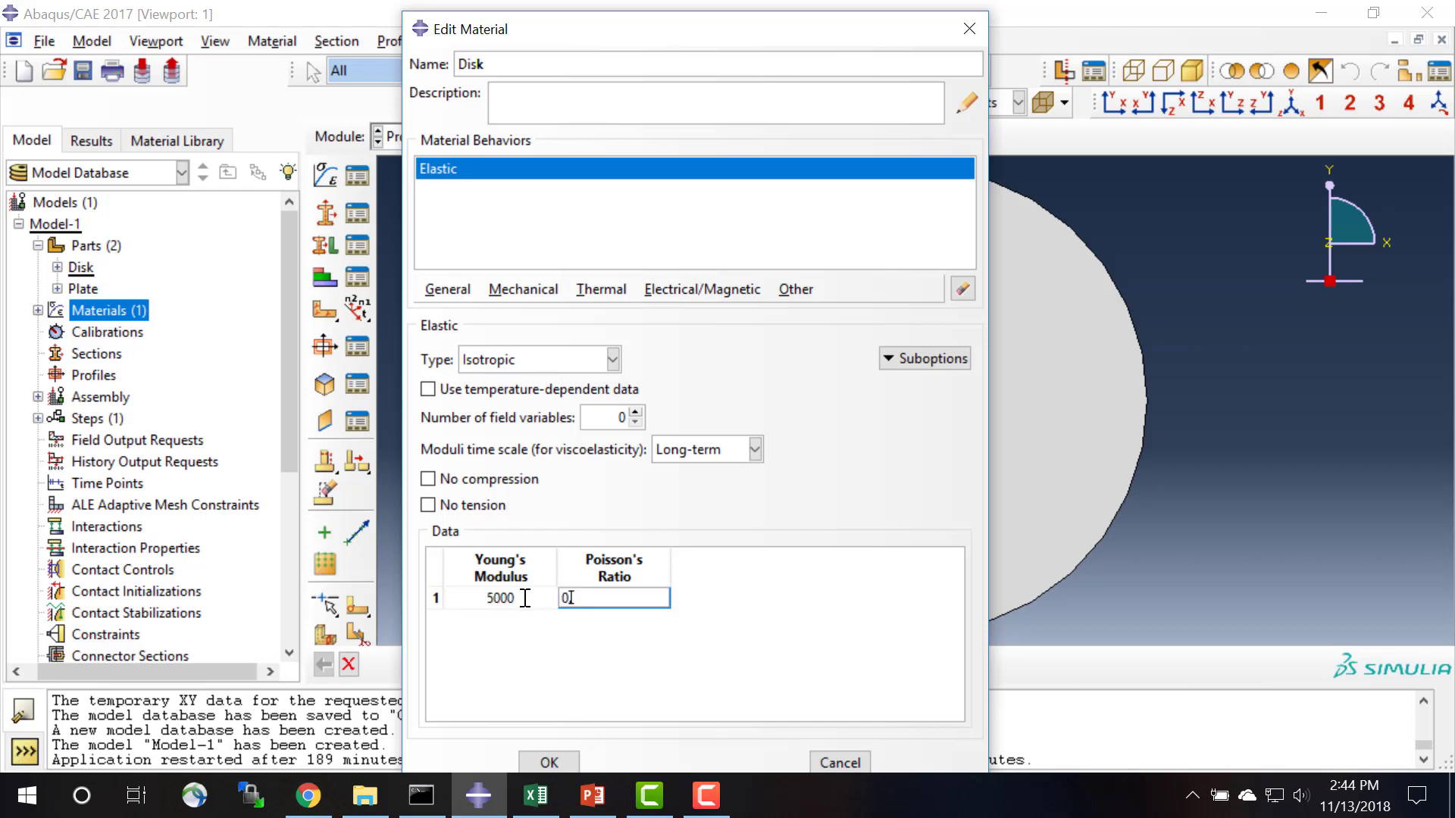
type(".4")
left_click(550, 761)
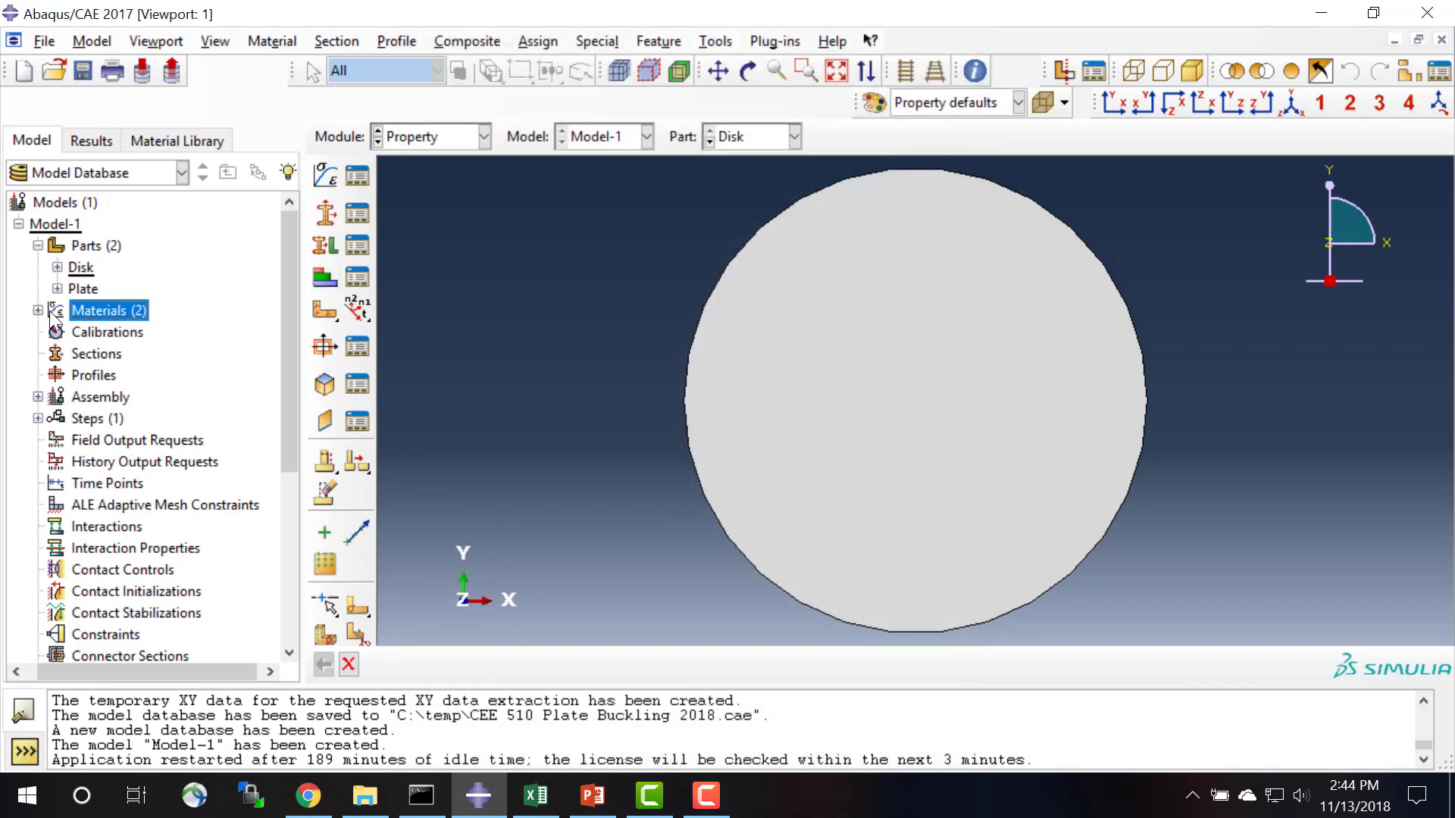
- Create a solid homogeneous section Plate using the Plate material
double_click(97, 354)
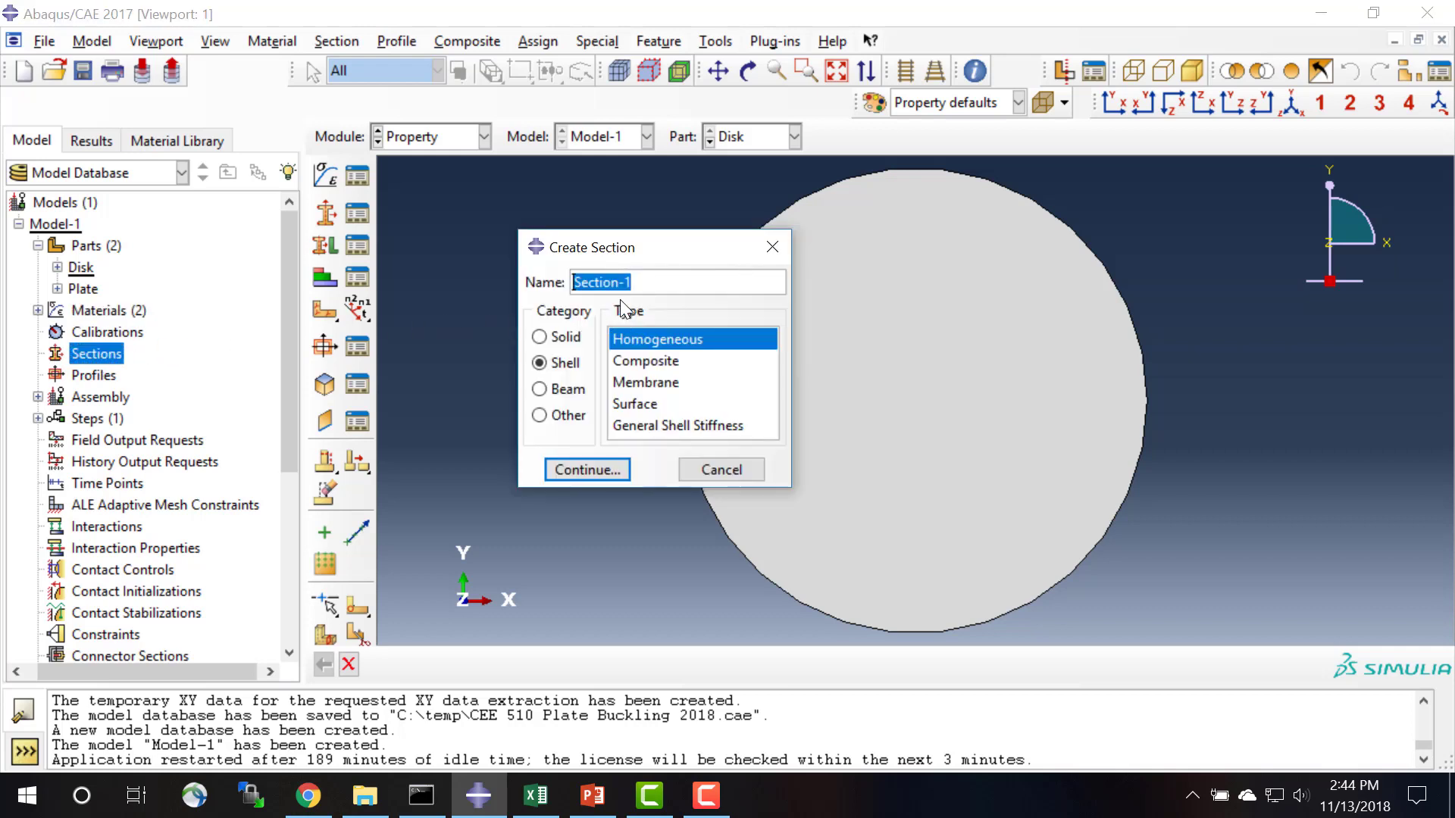
type("Plate")
left_click(603, 471)
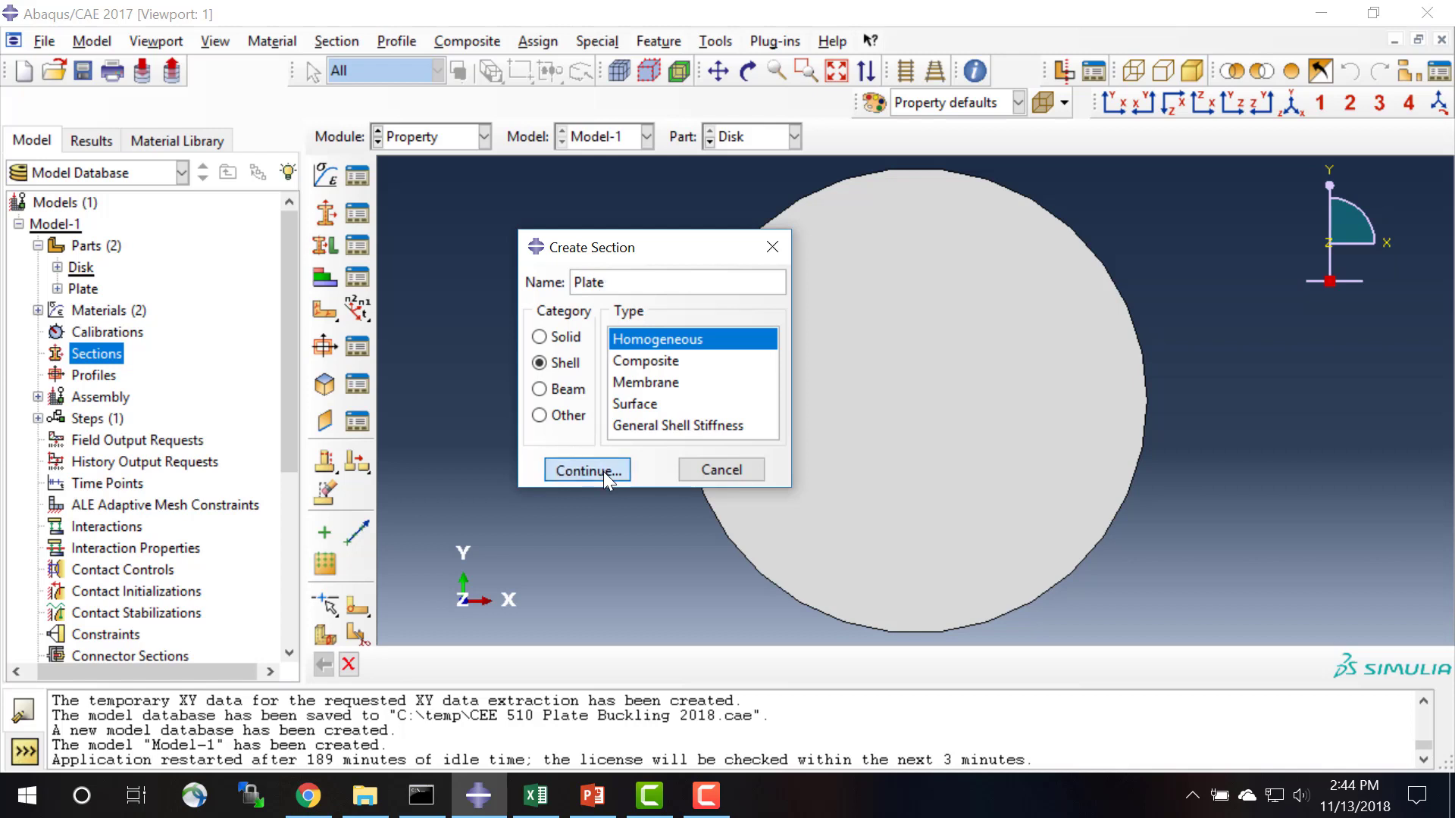
left_click(540, 337)
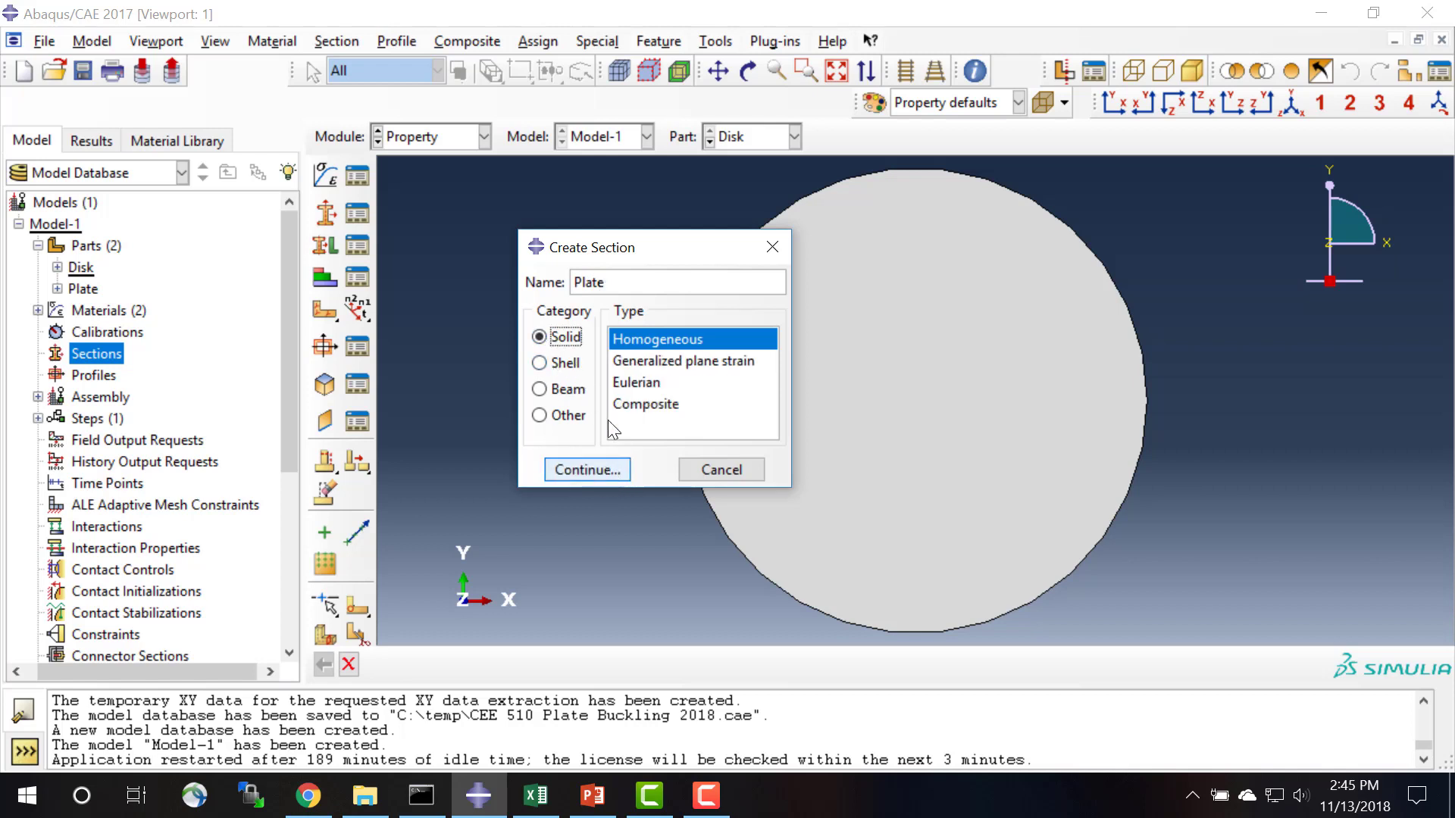
left_click(606, 474)
left_click(699, 351)
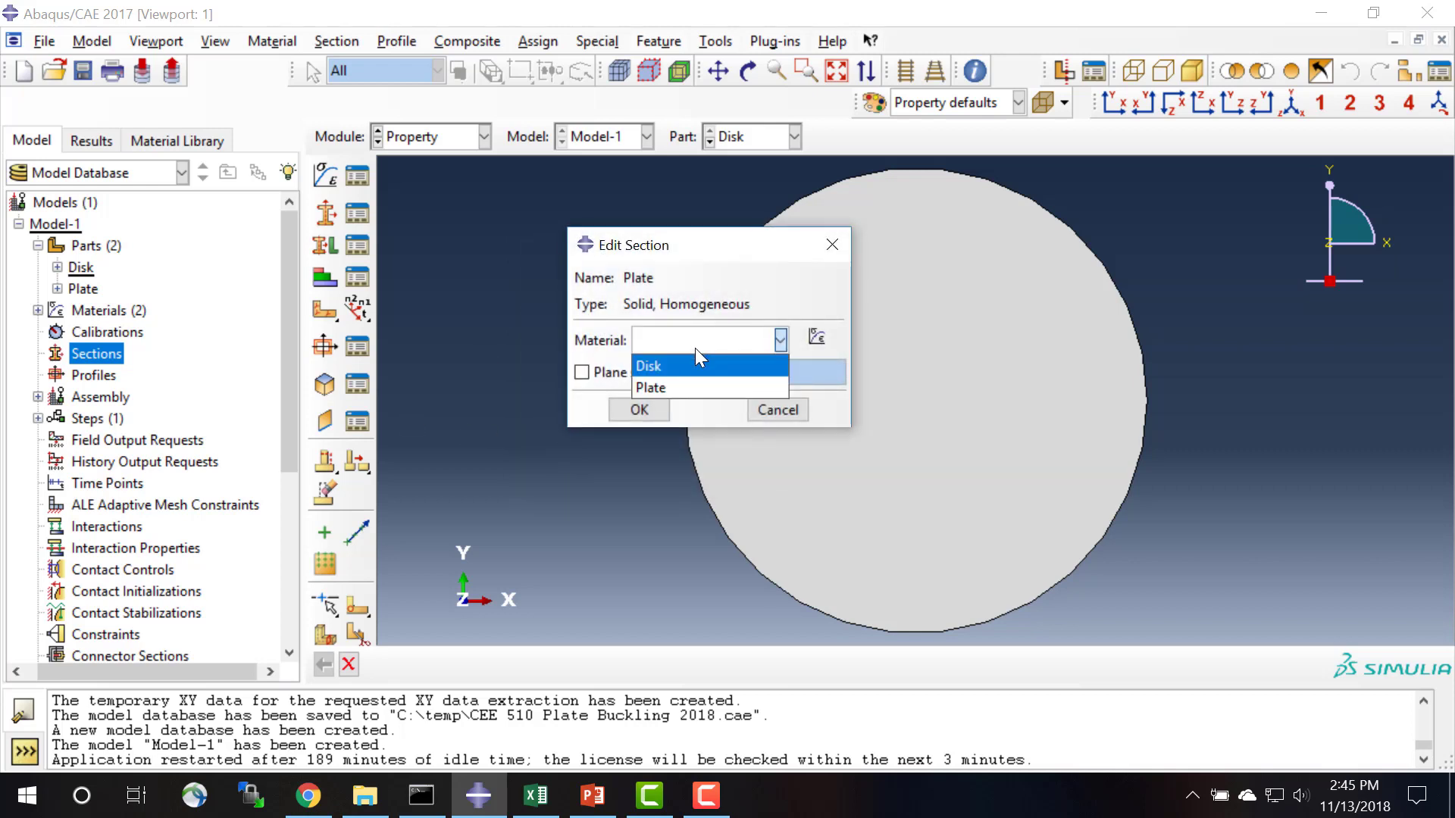
left_click(671, 386)
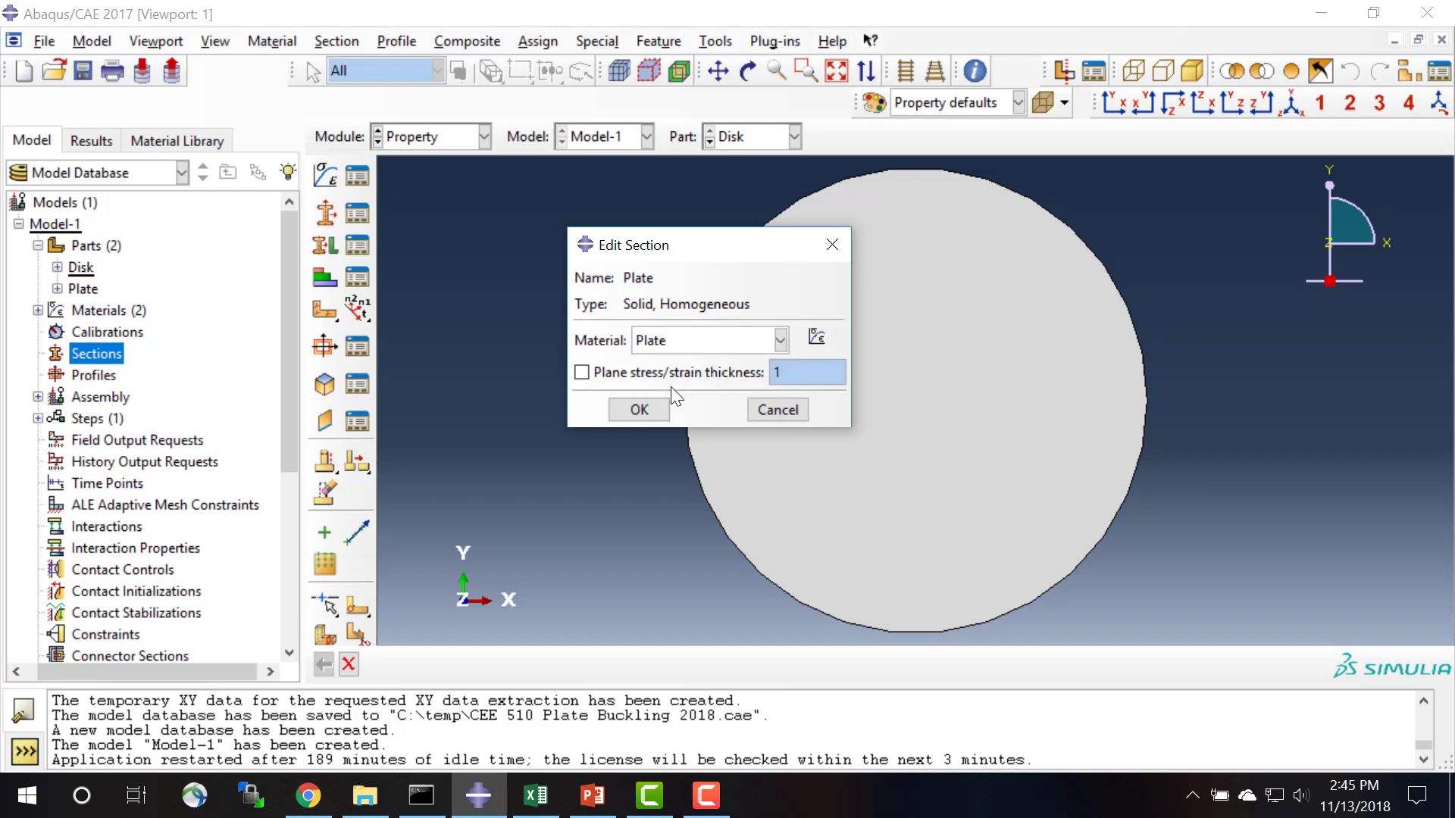
left_click(641, 412)
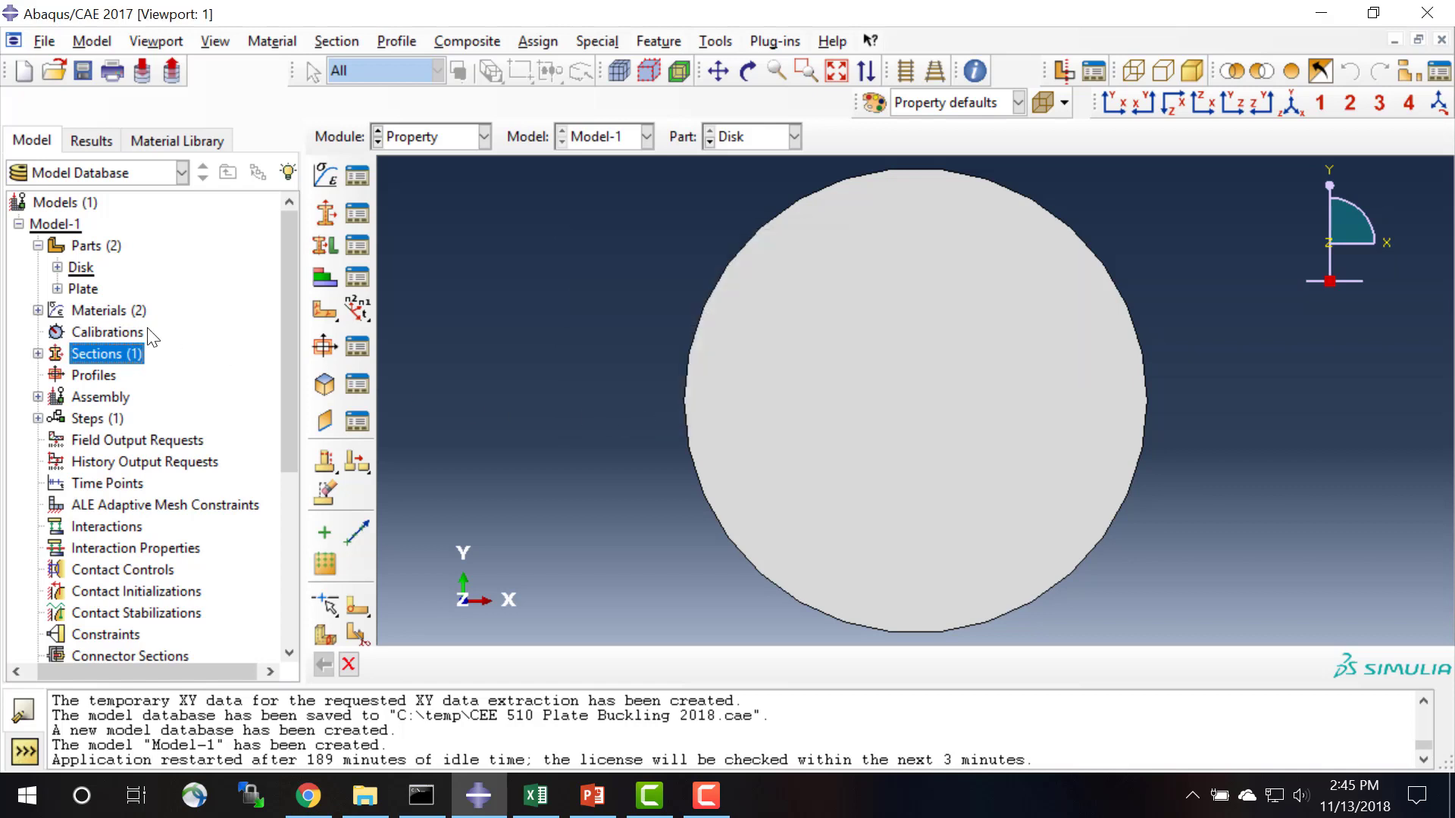
- Create a solid homogeneous section Disk using the Disk material
double_click(110, 354)
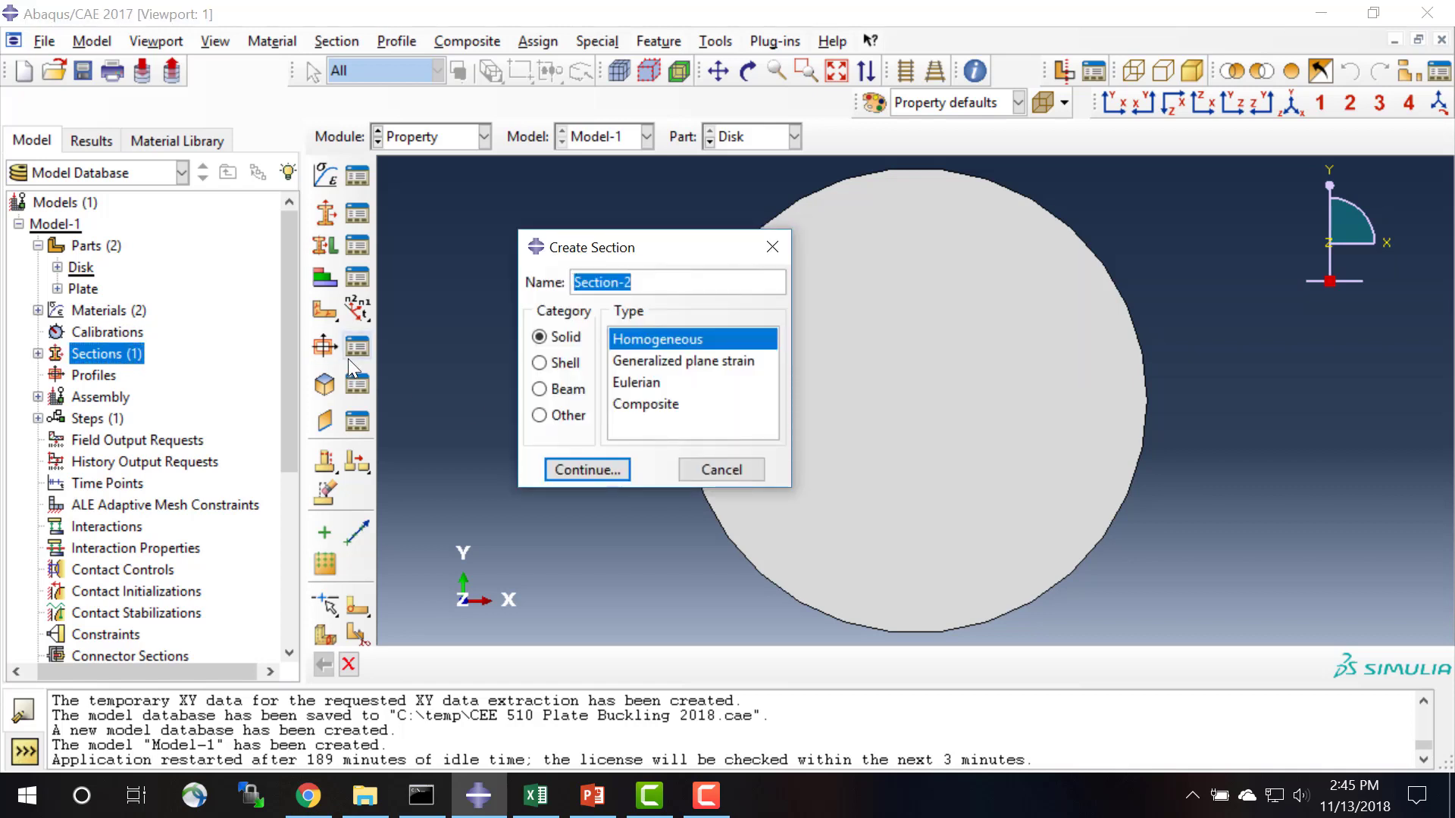
type("Disk")
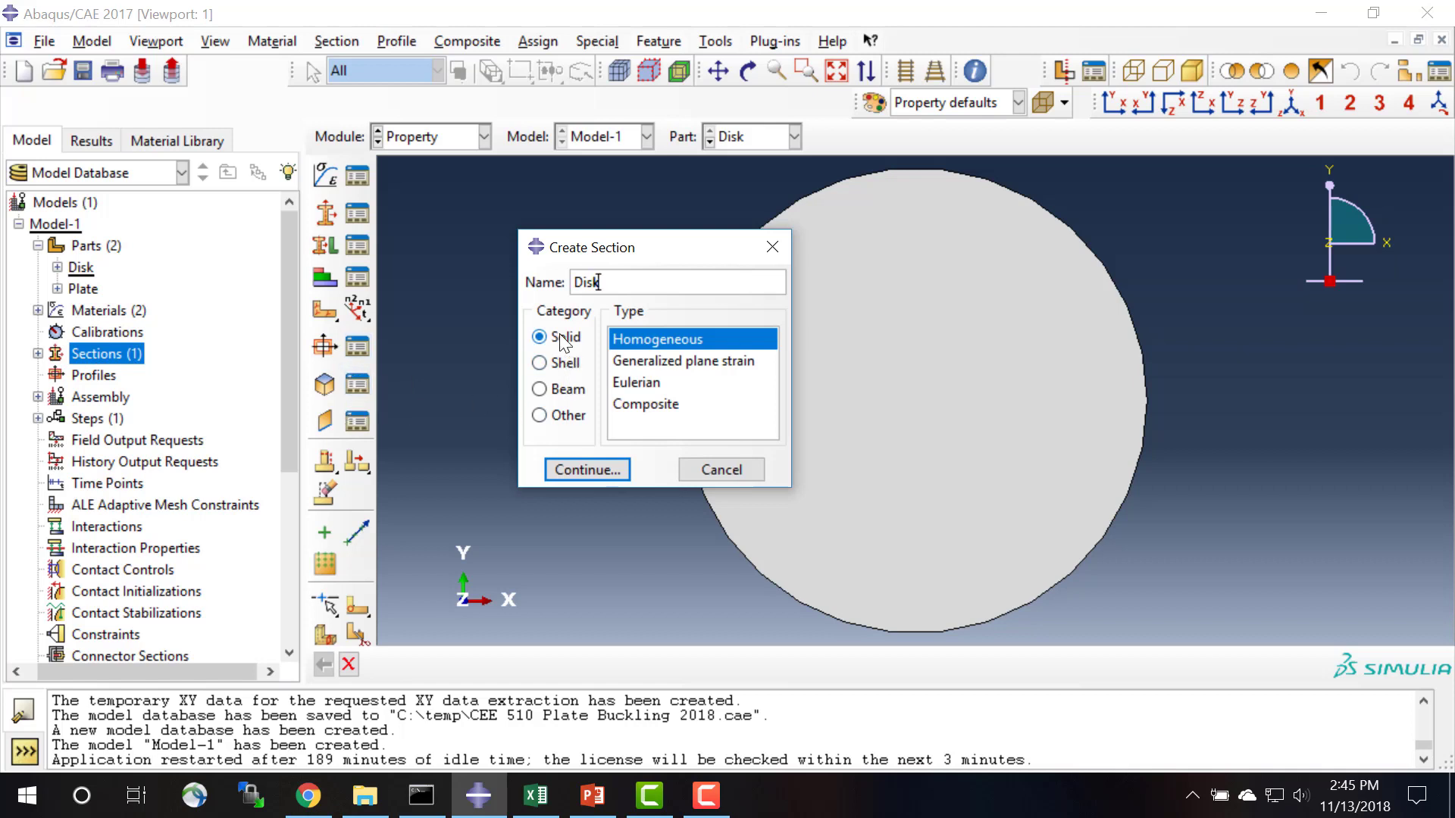
left_click(597, 469)
left_click(643, 346)
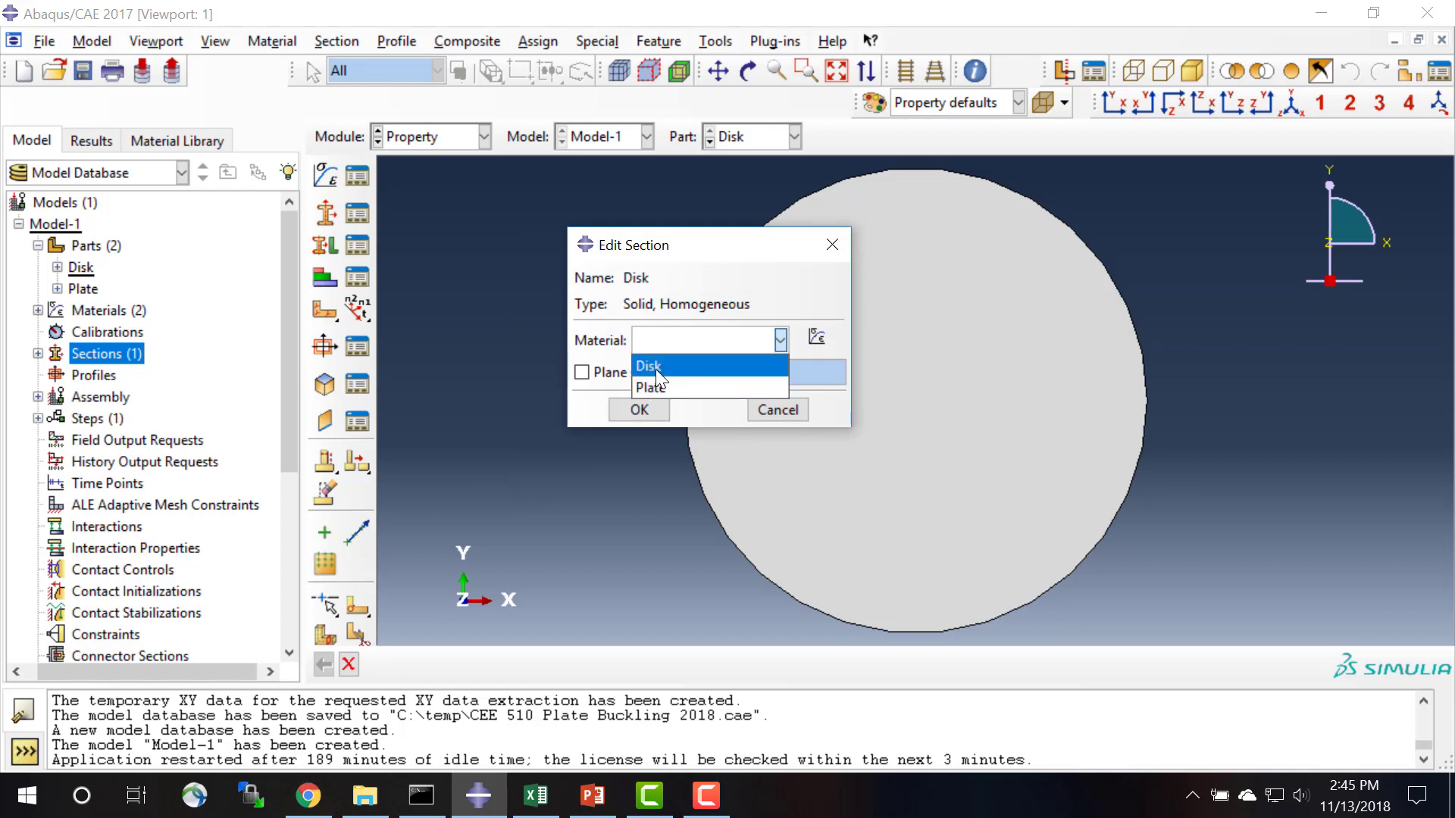
left_click(656, 370)
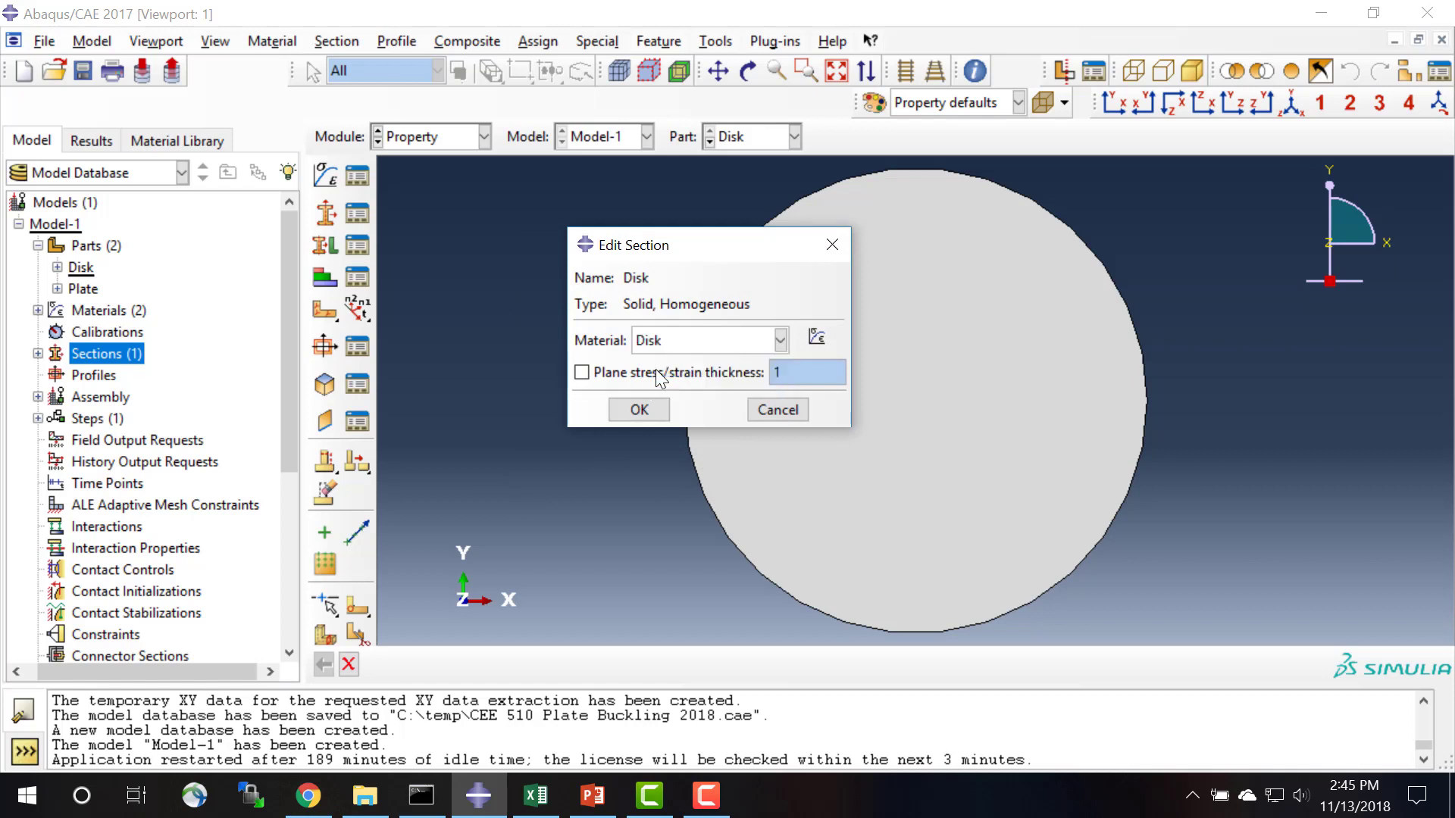
left_click(639, 411)
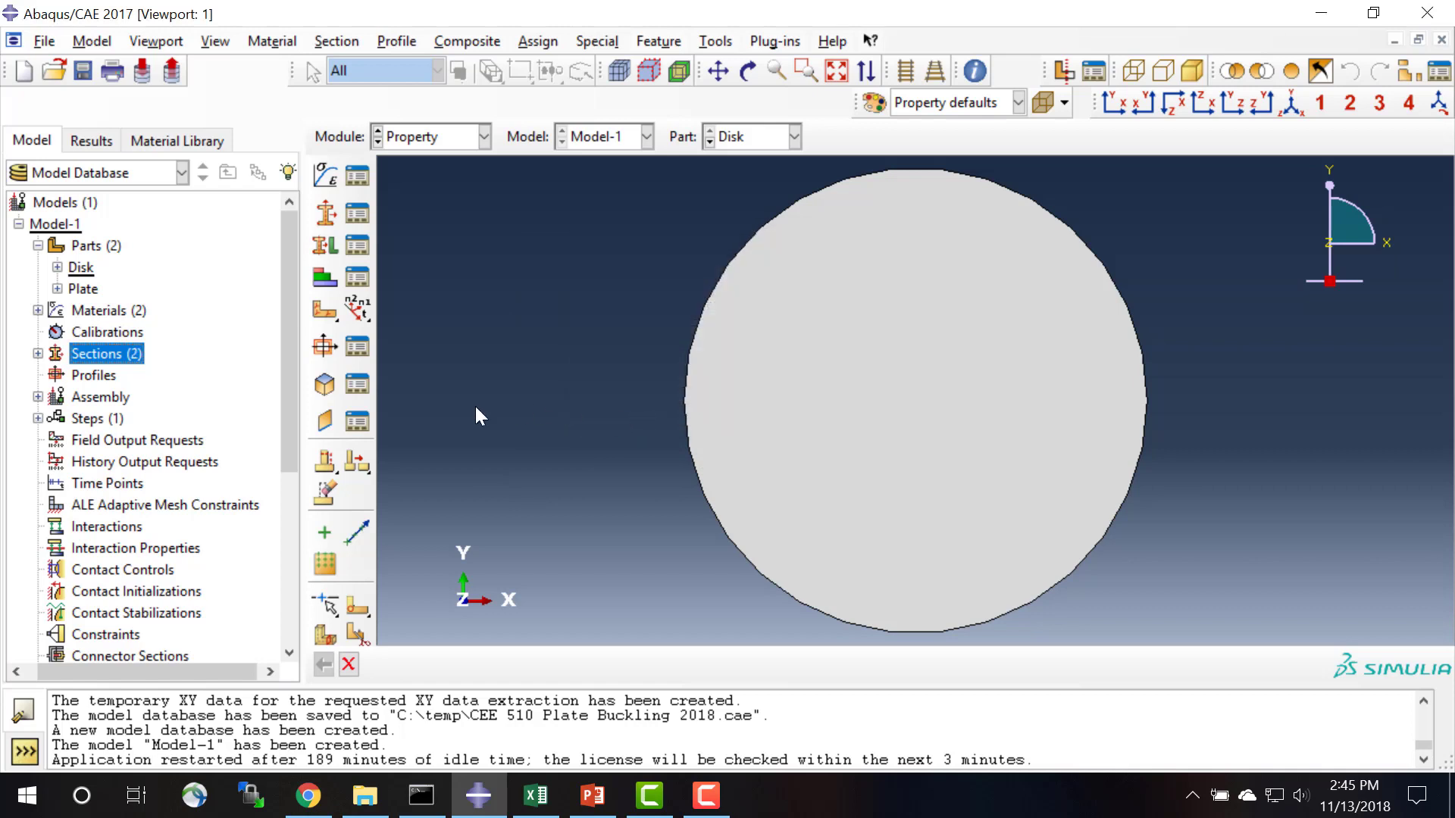
- Assign section Disk to the whole disk face of the Disk part
left_click(57, 266)
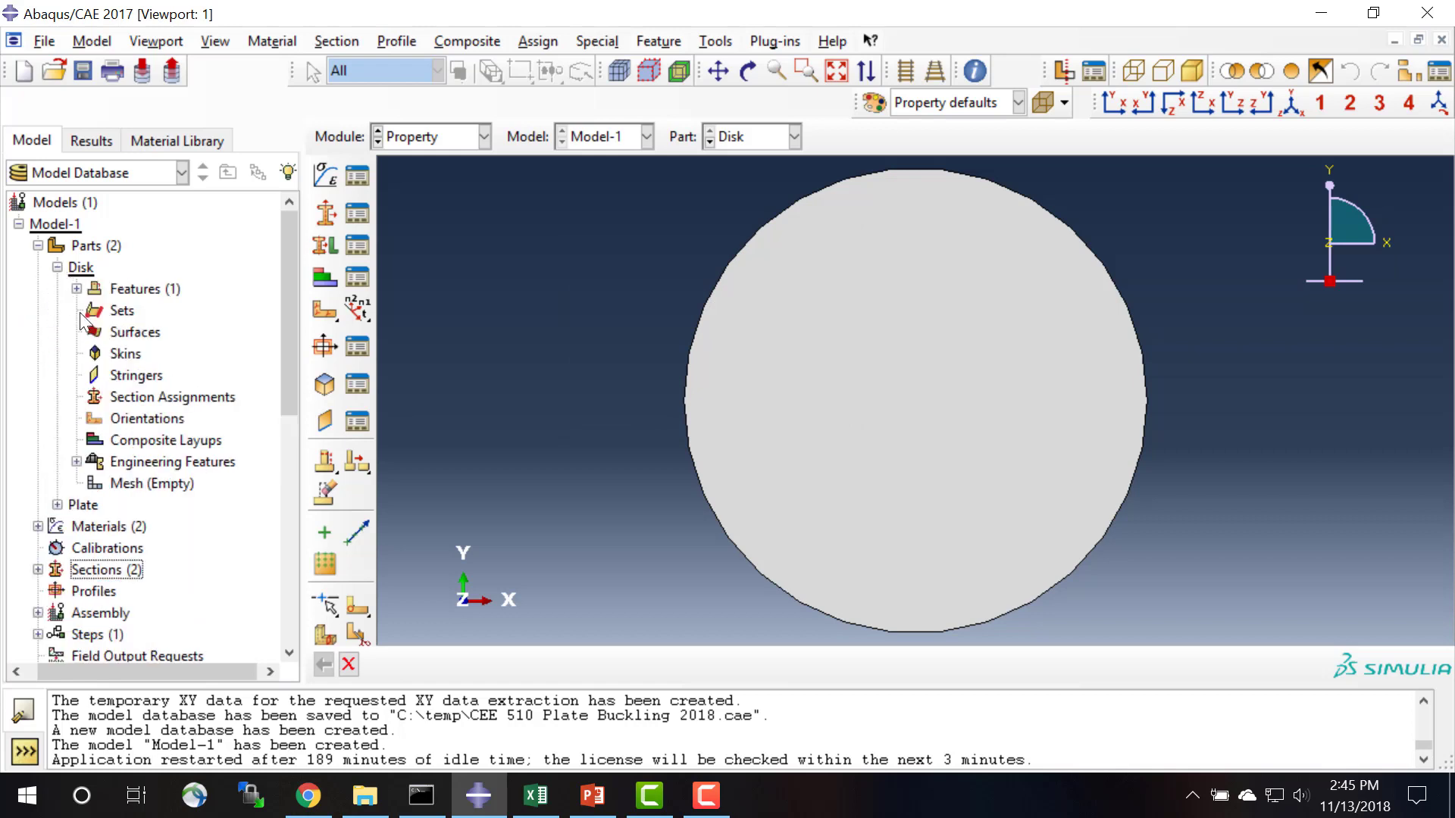
double_click(154, 394)
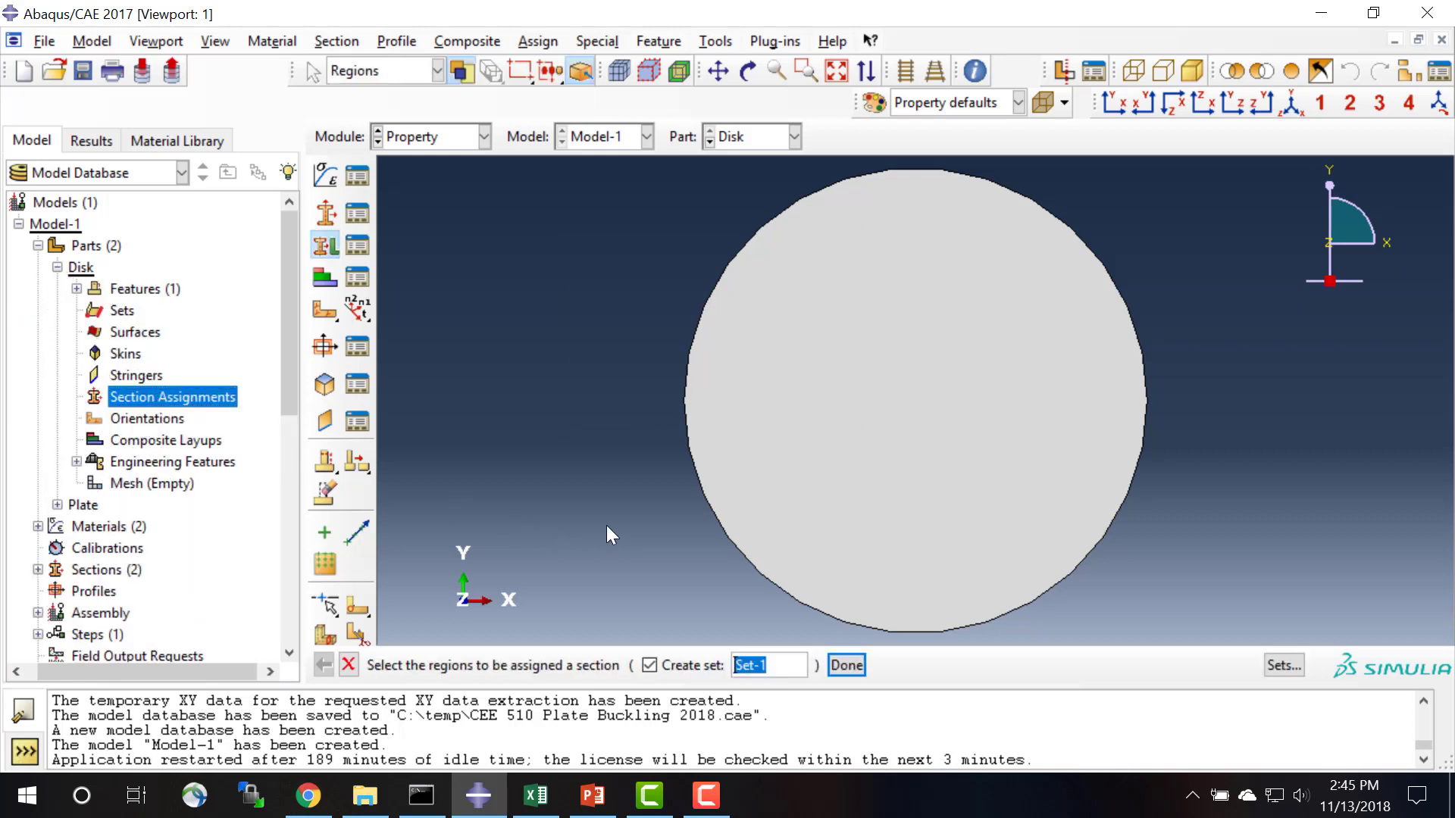
left_click(879, 445)
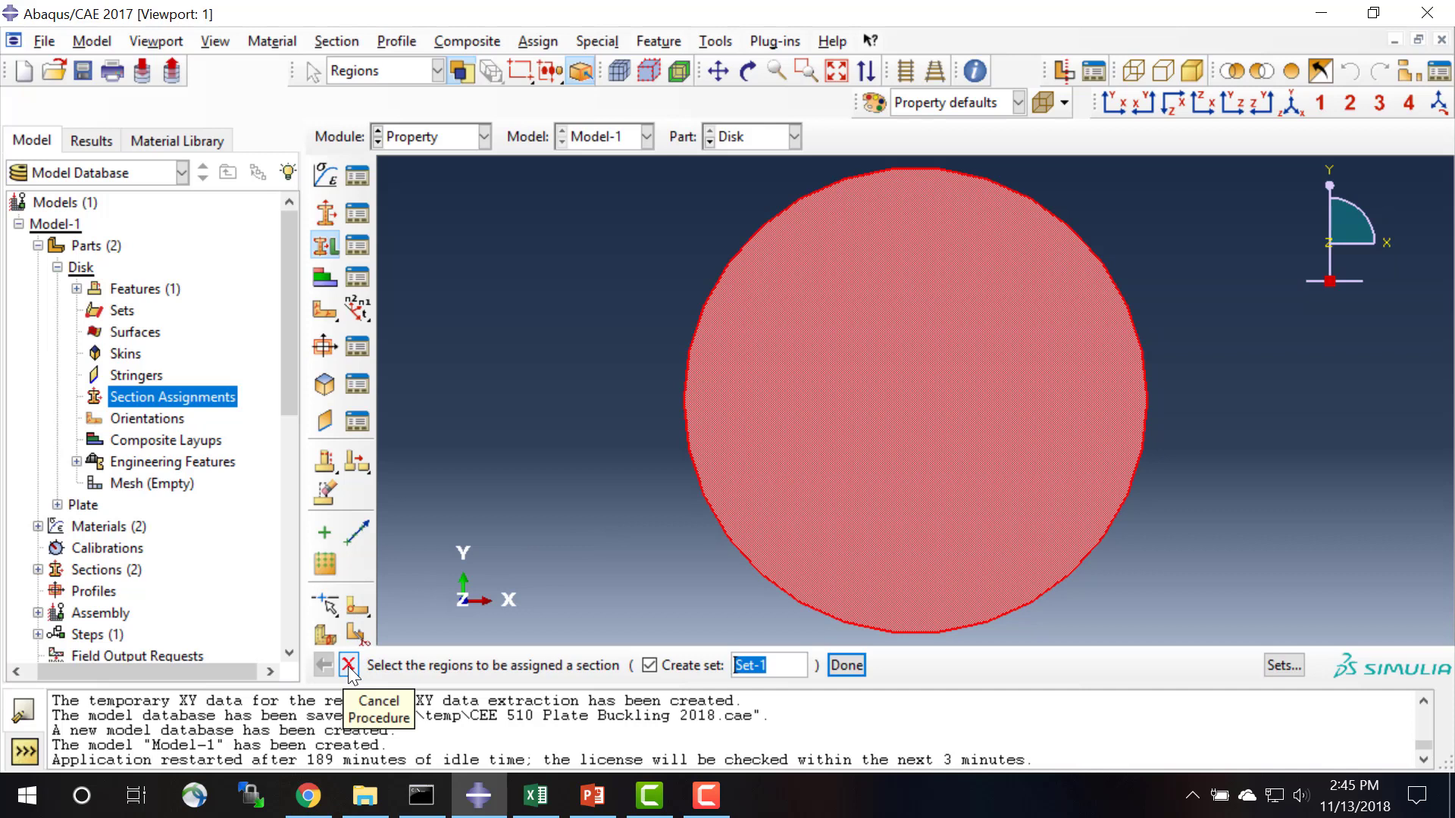
left_click(846, 667)
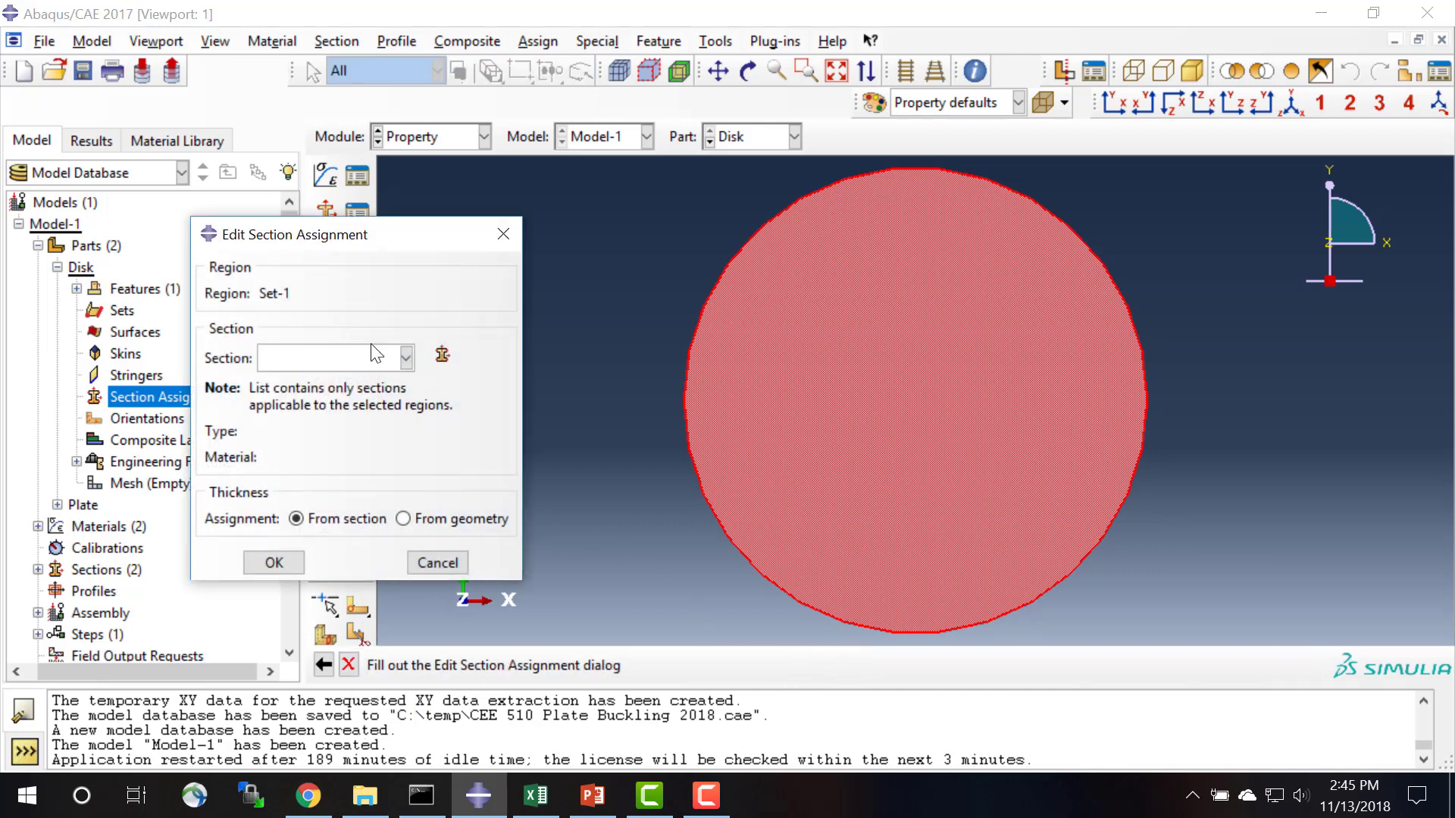
left_click(318, 361)
left_click(311, 385)
left_click(274, 566)
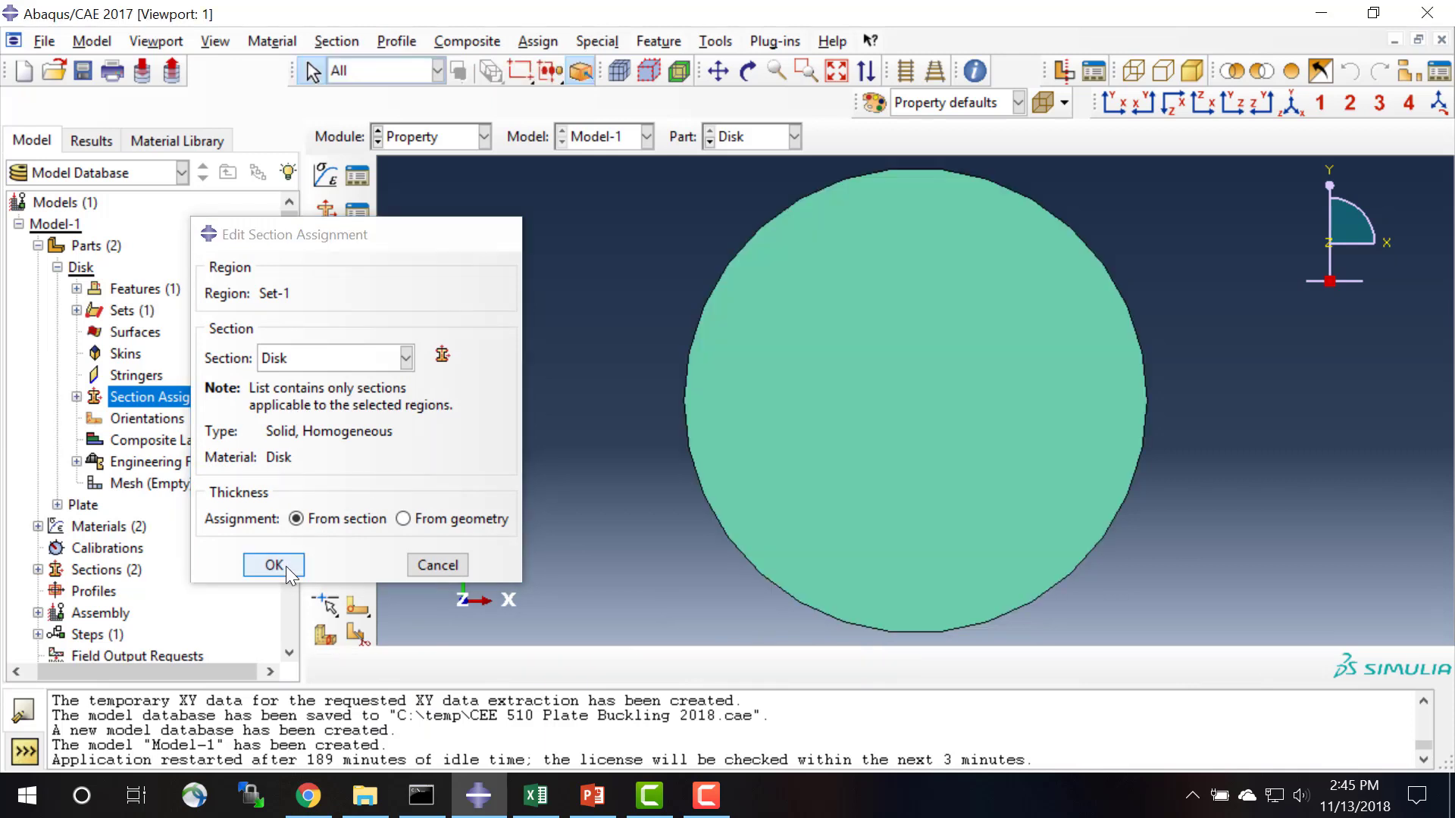
left_click(56, 269)
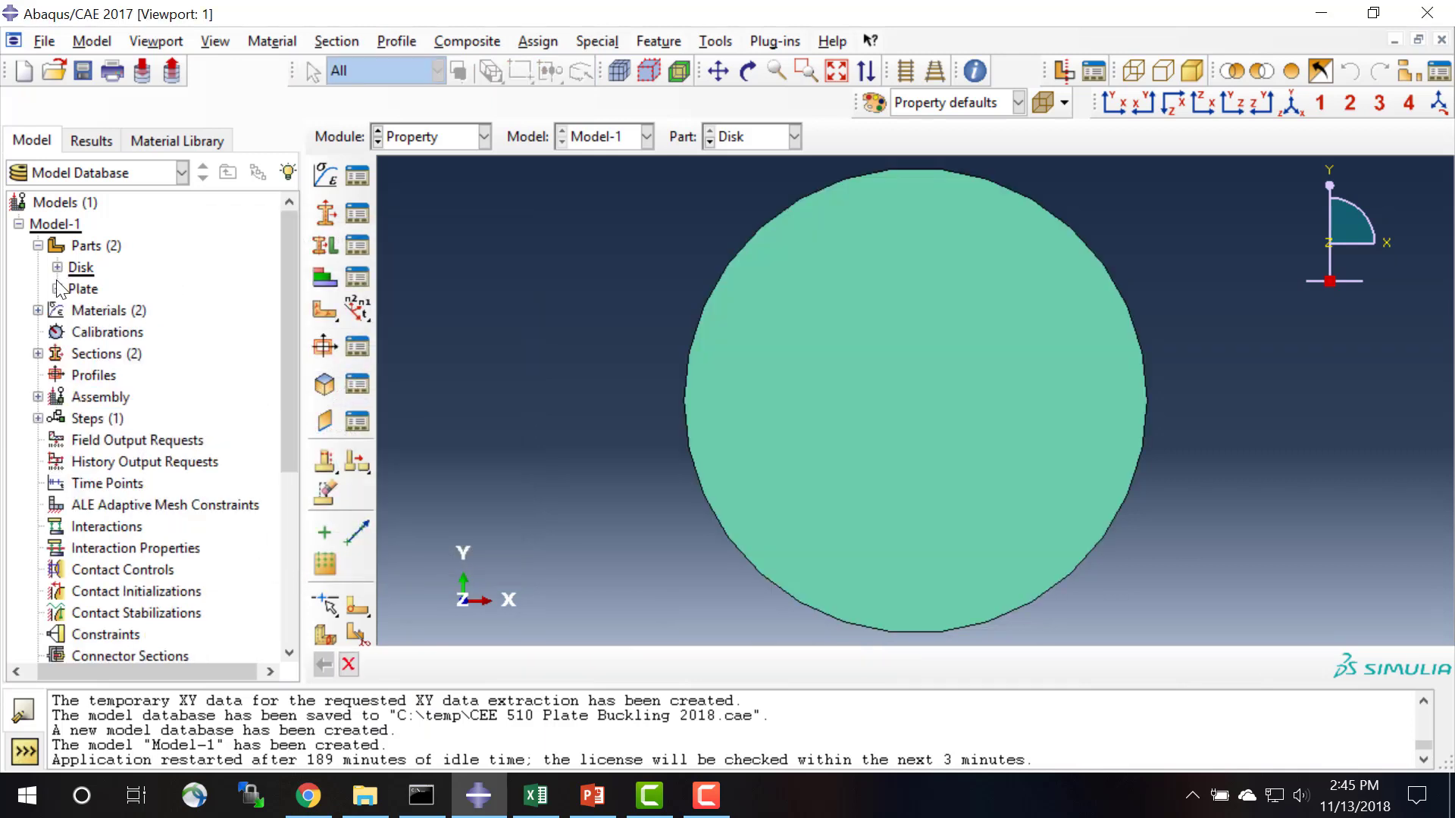
- Assign section Plate to the whole plate face of the Plate part
left_click(56, 289)
double_click(136, 418)
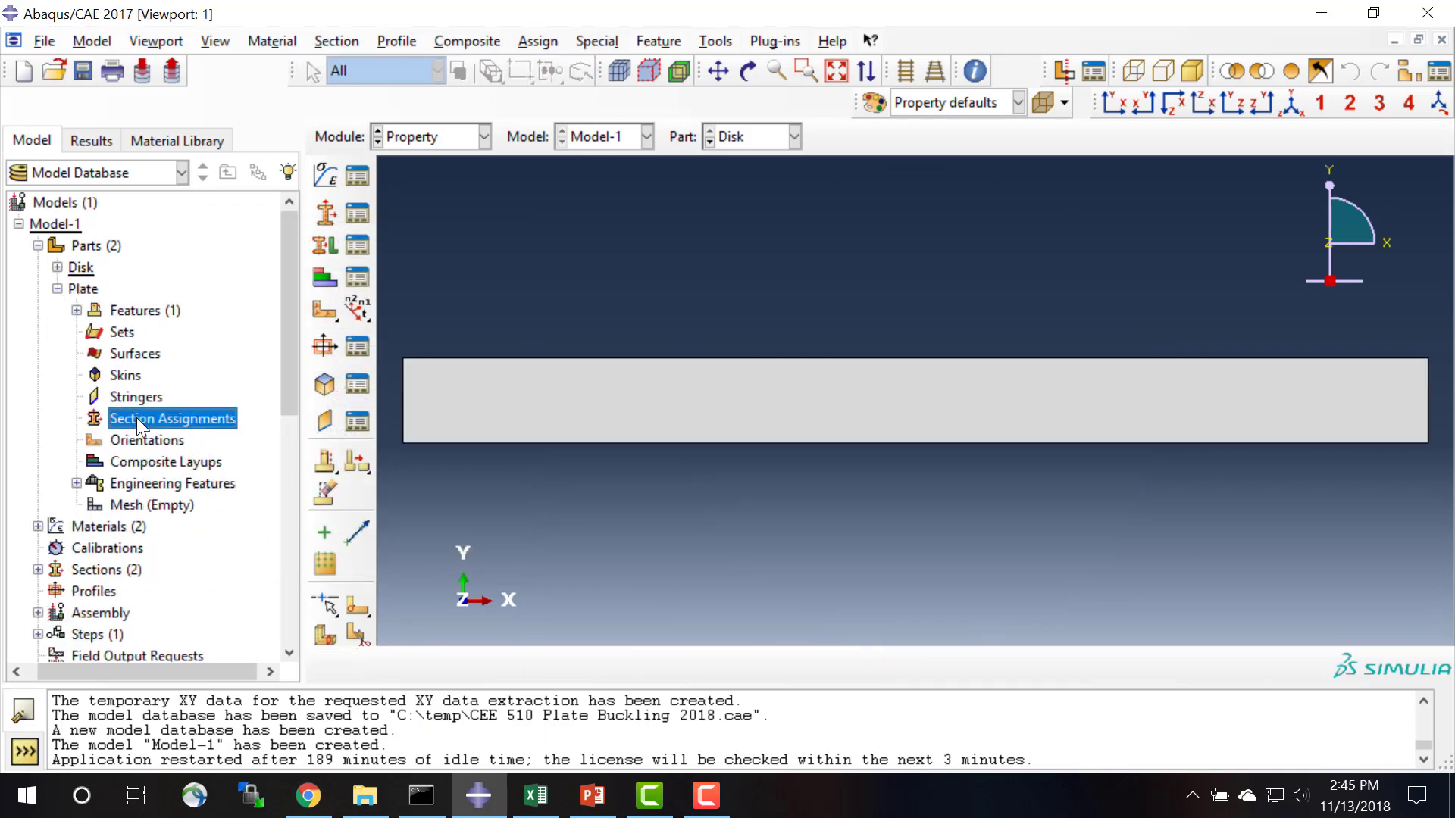
left_click(624, 412)
left_click(844, 666)
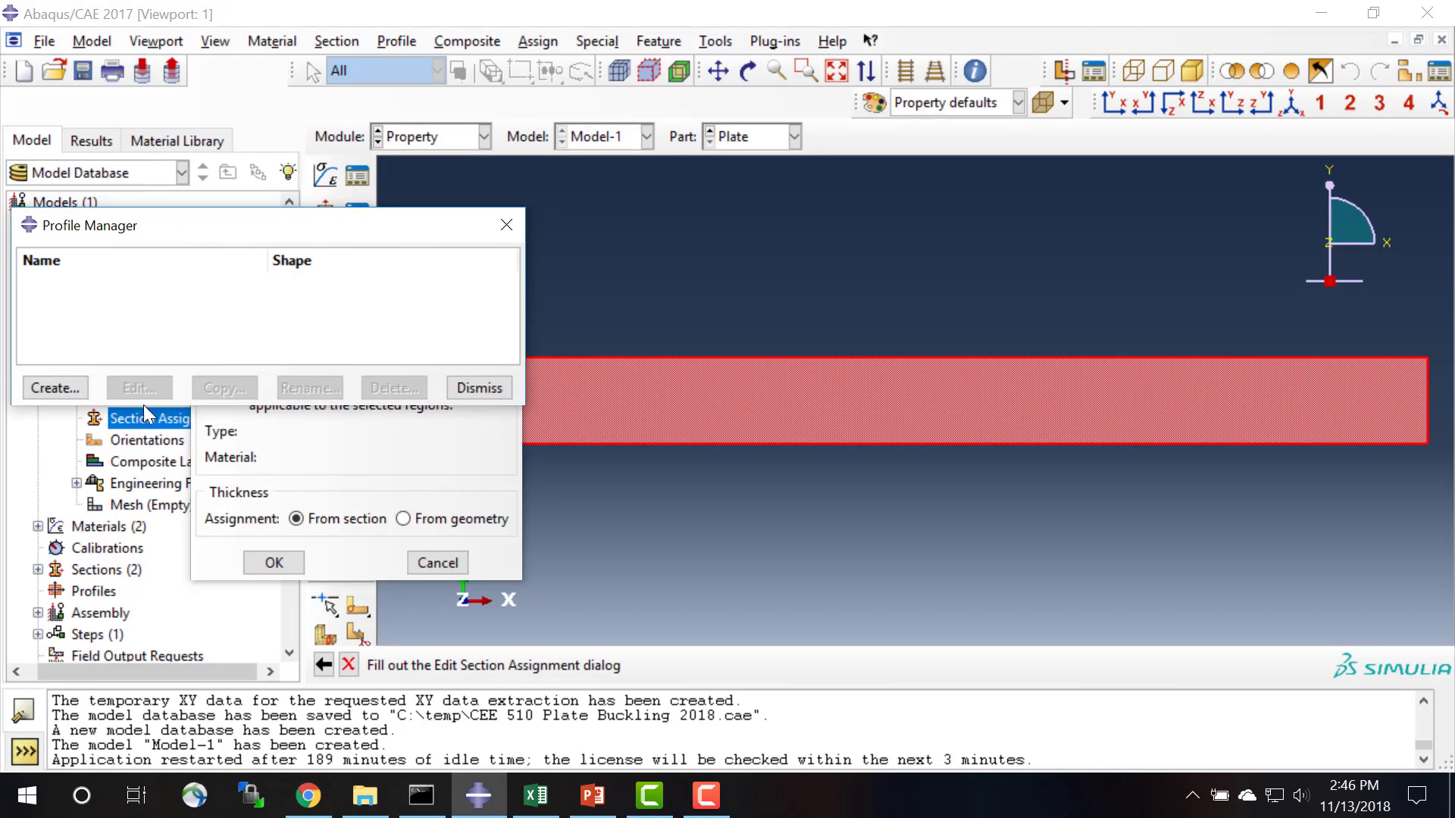
left_click(479, 389)
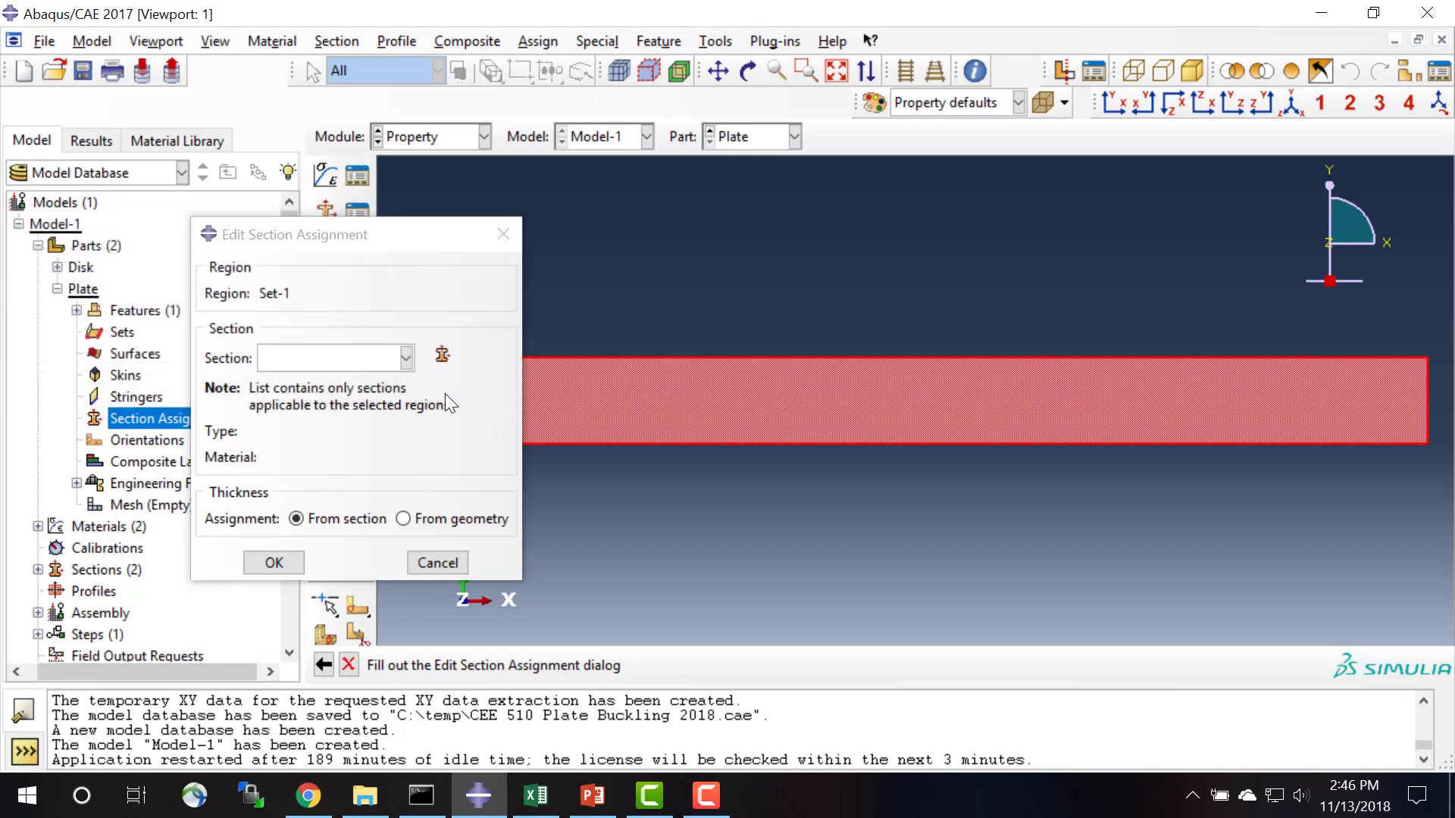
left_click(402, 366)
left_click(357, 402)
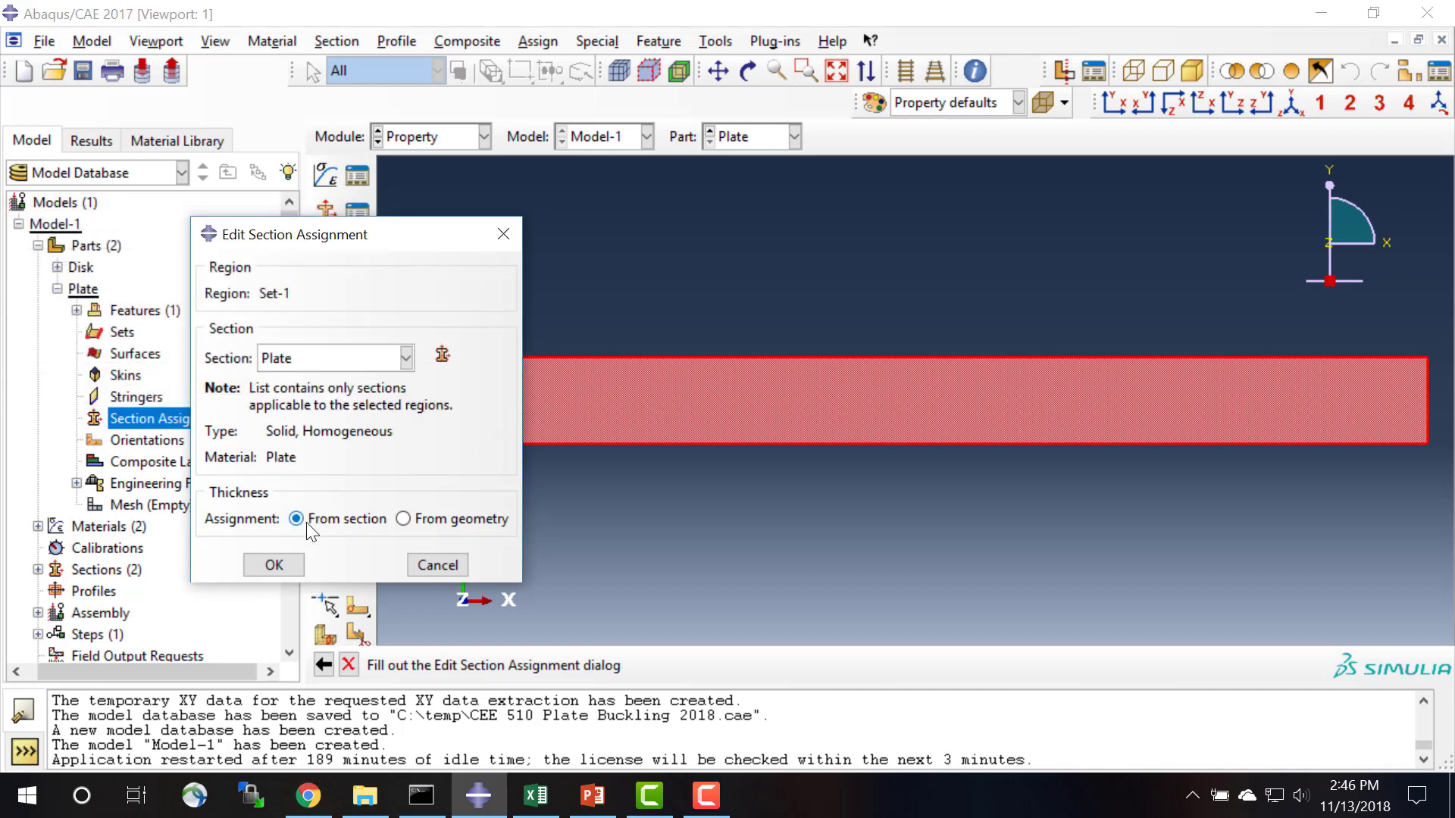
left_click(274, 565)
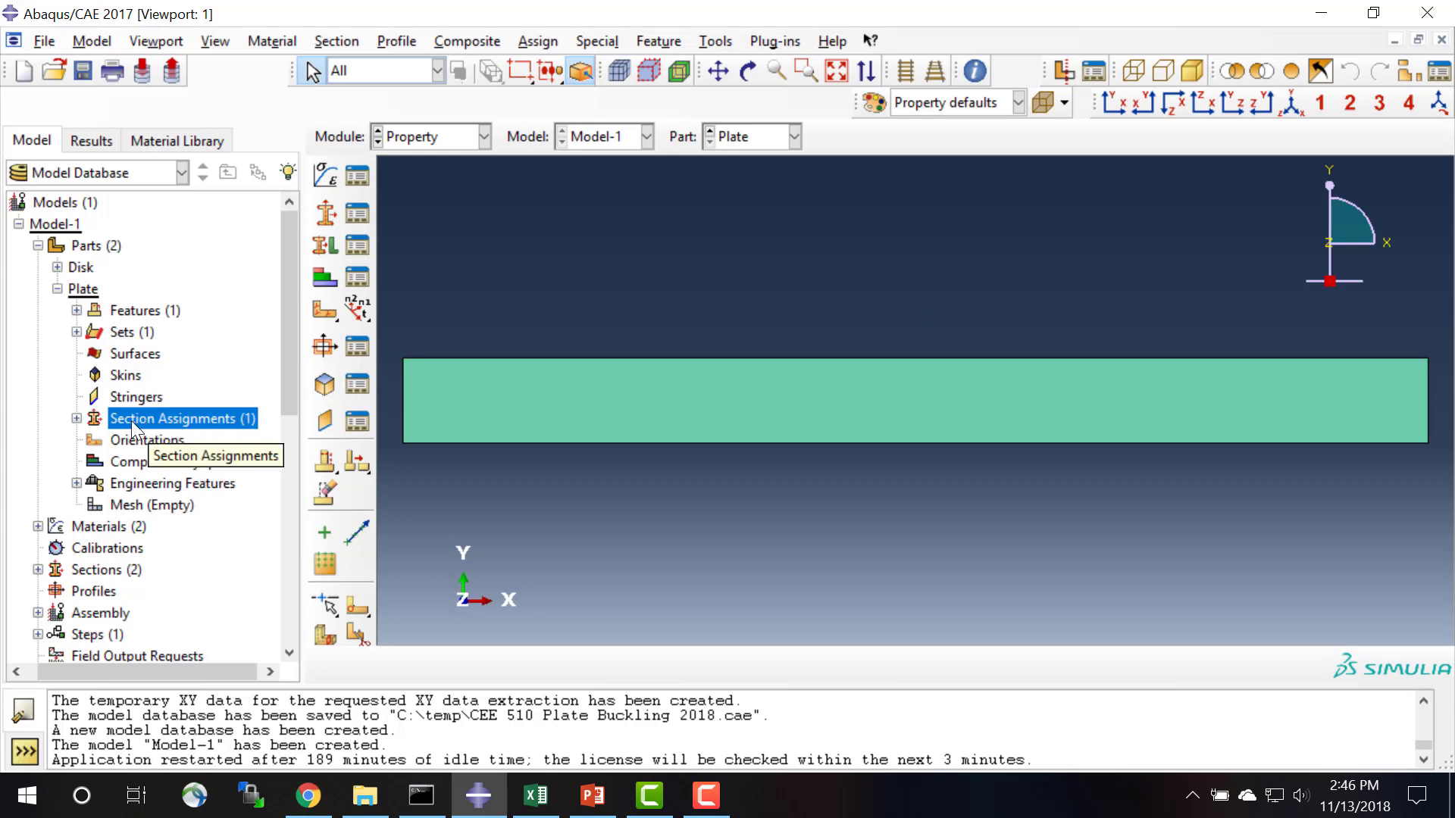
- Partition the plate face with a vertical line across its full height at mid-length
left_click(455, 140)
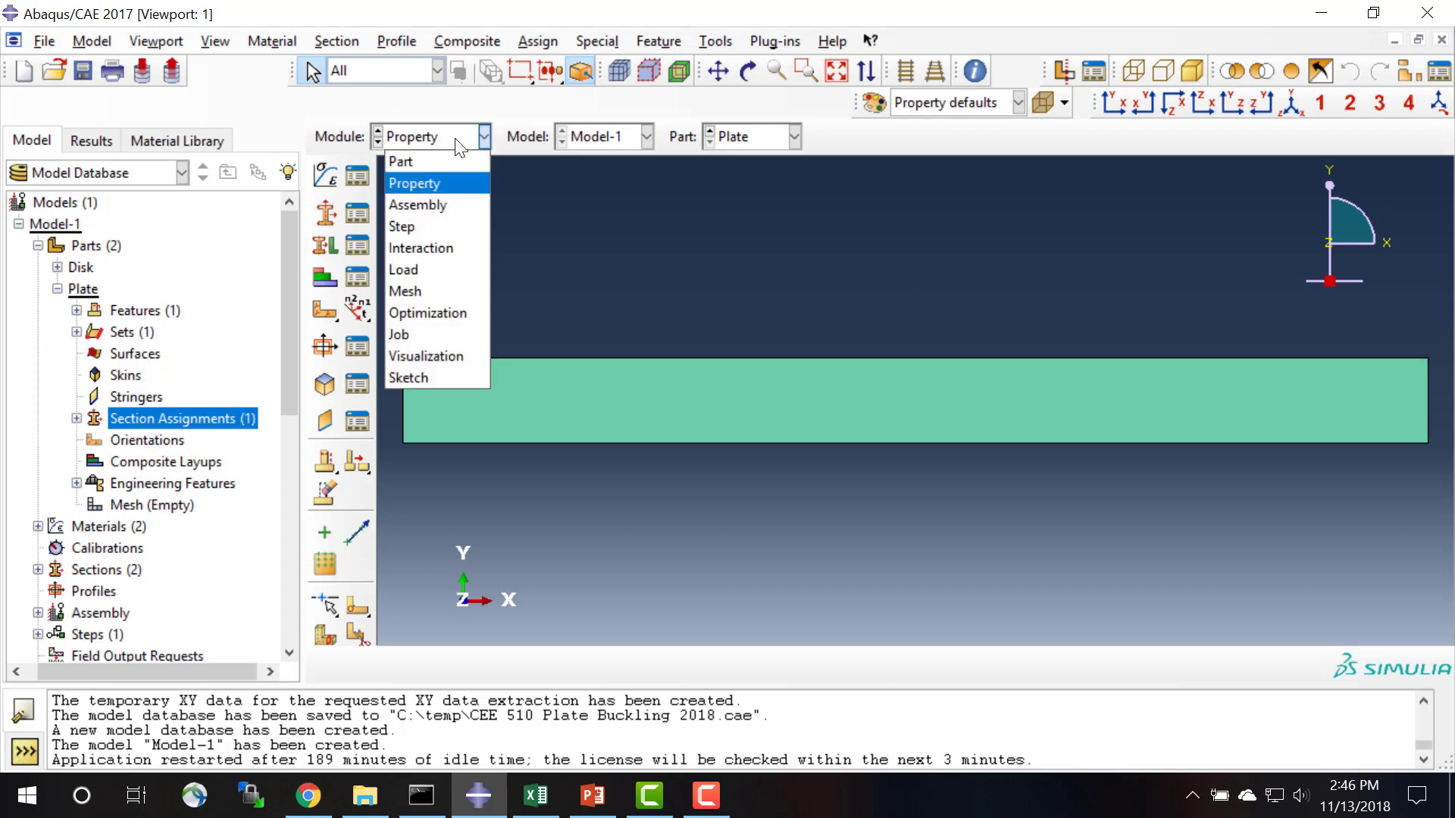
left_click(439, 161)
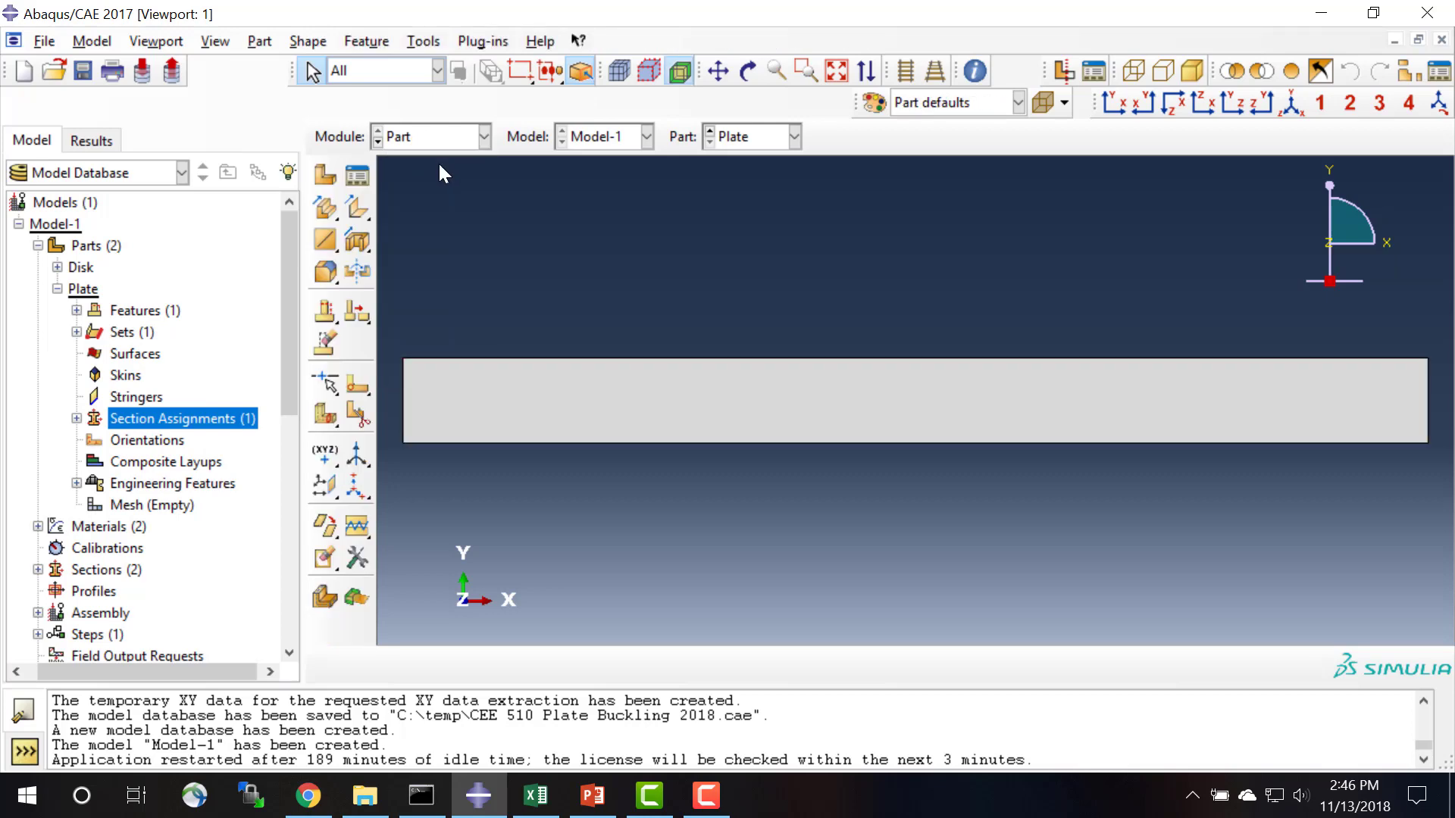
left_click(359, 385)
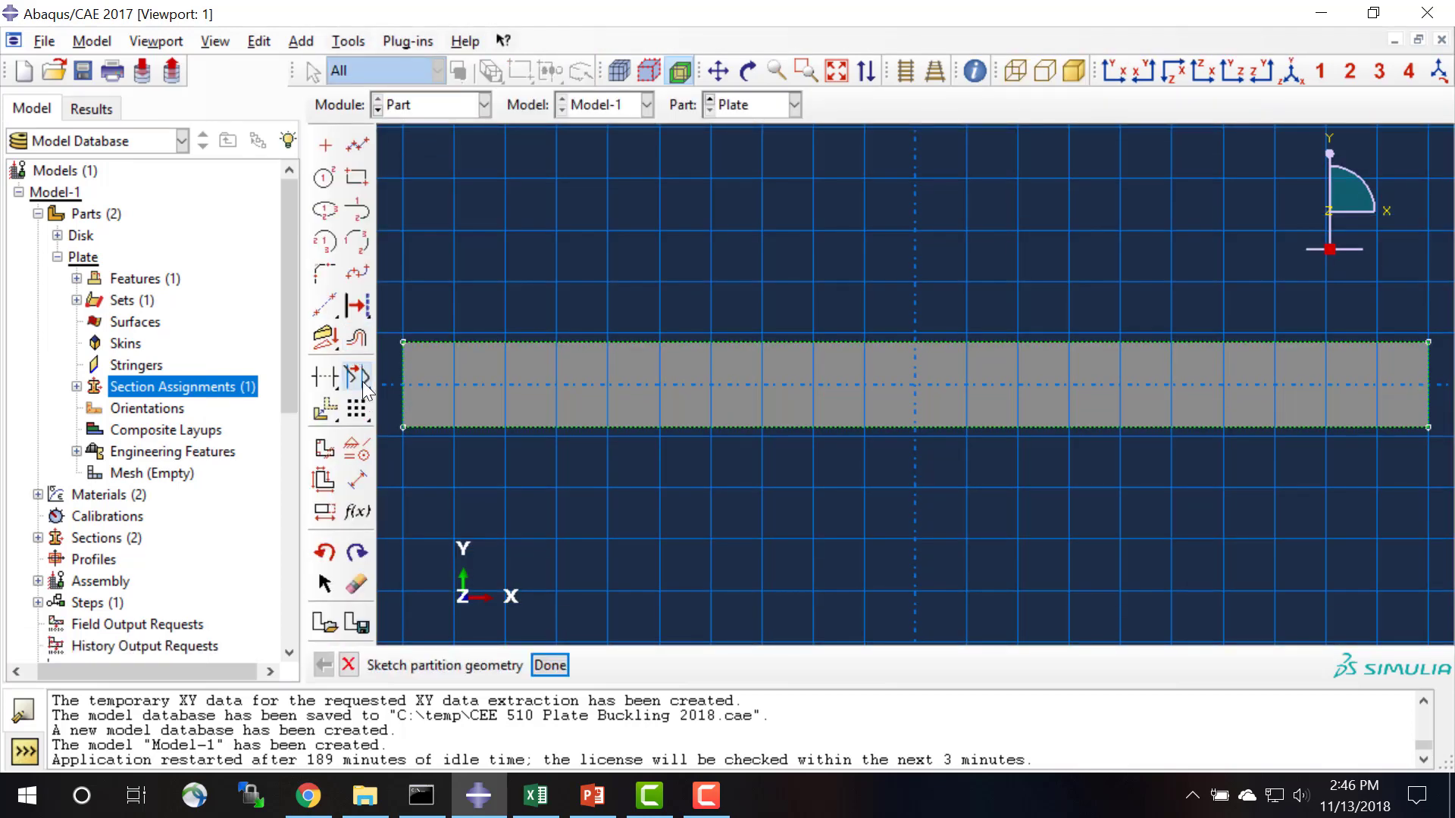
left_click(359, 148)
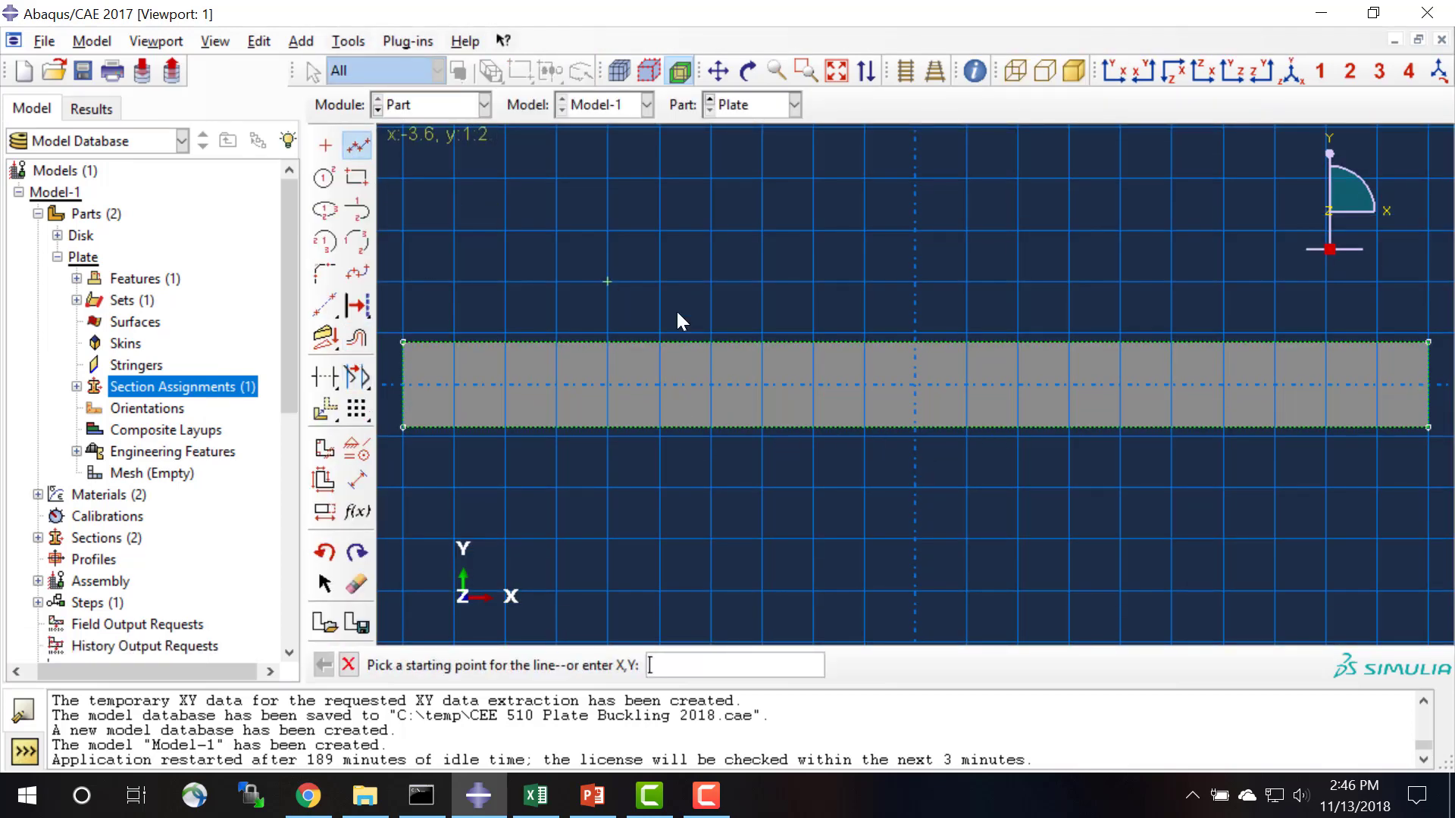
left_click(915, 338)
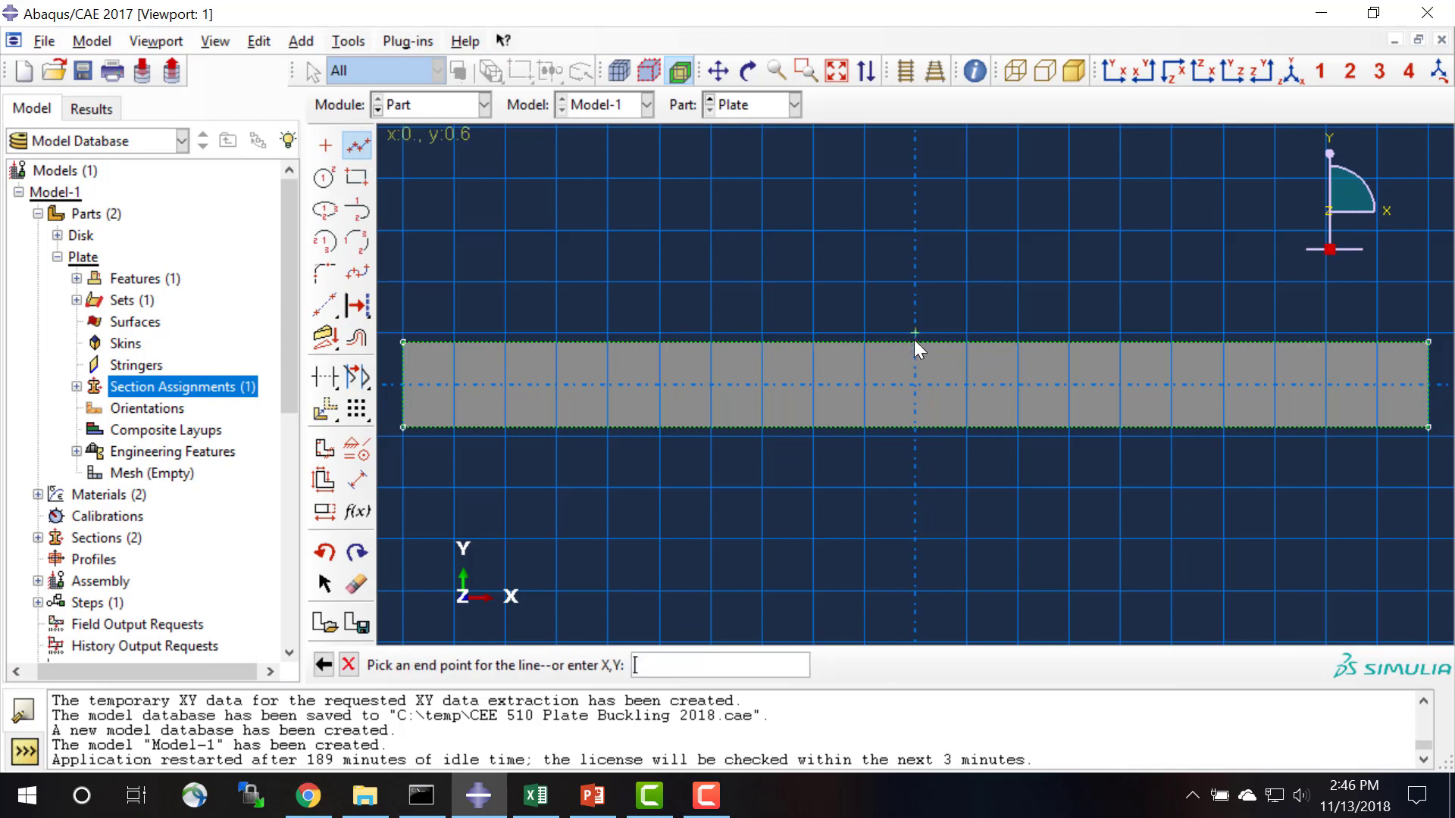
left_click(915, 427)
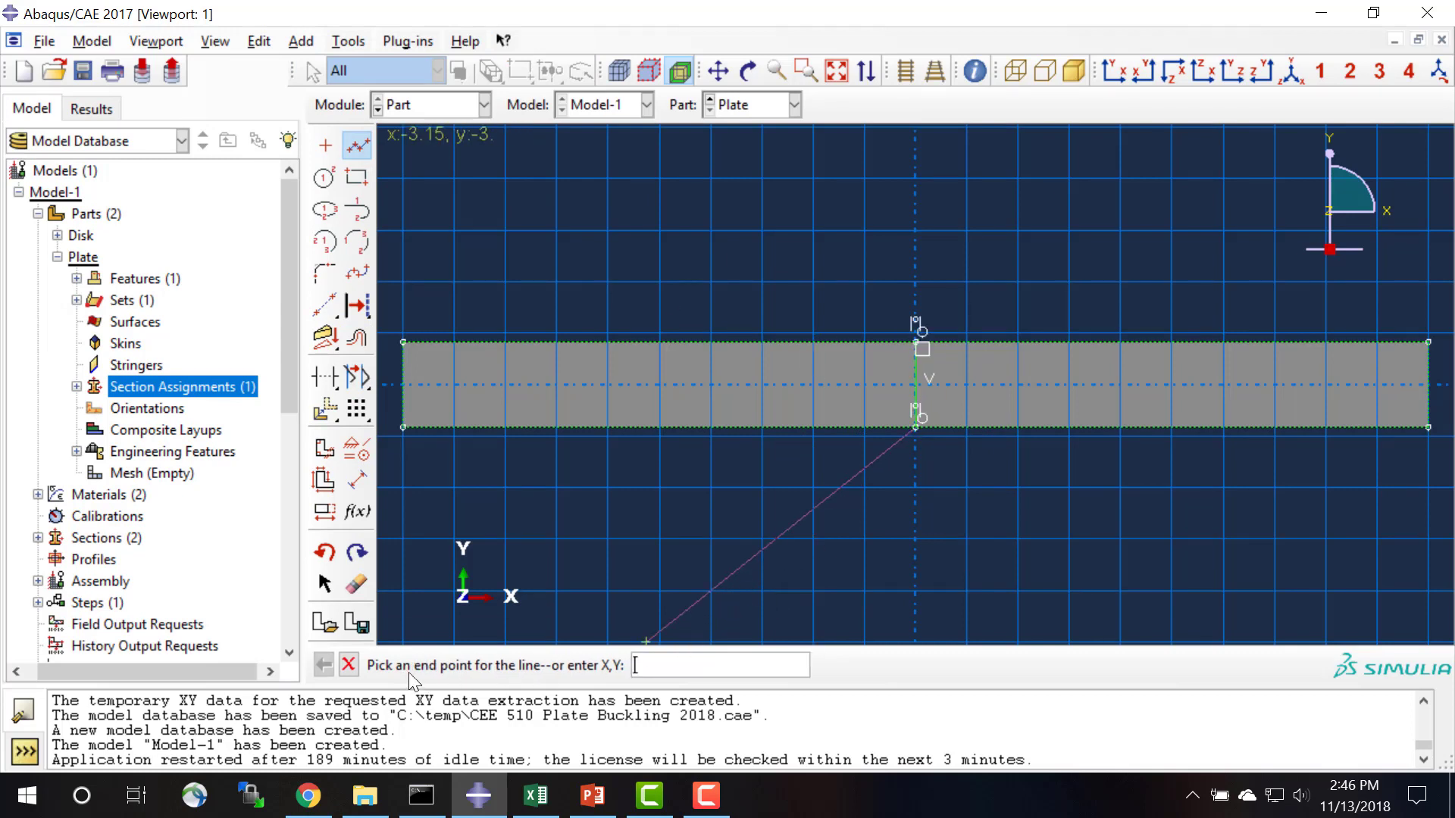
left_click(348, 664)
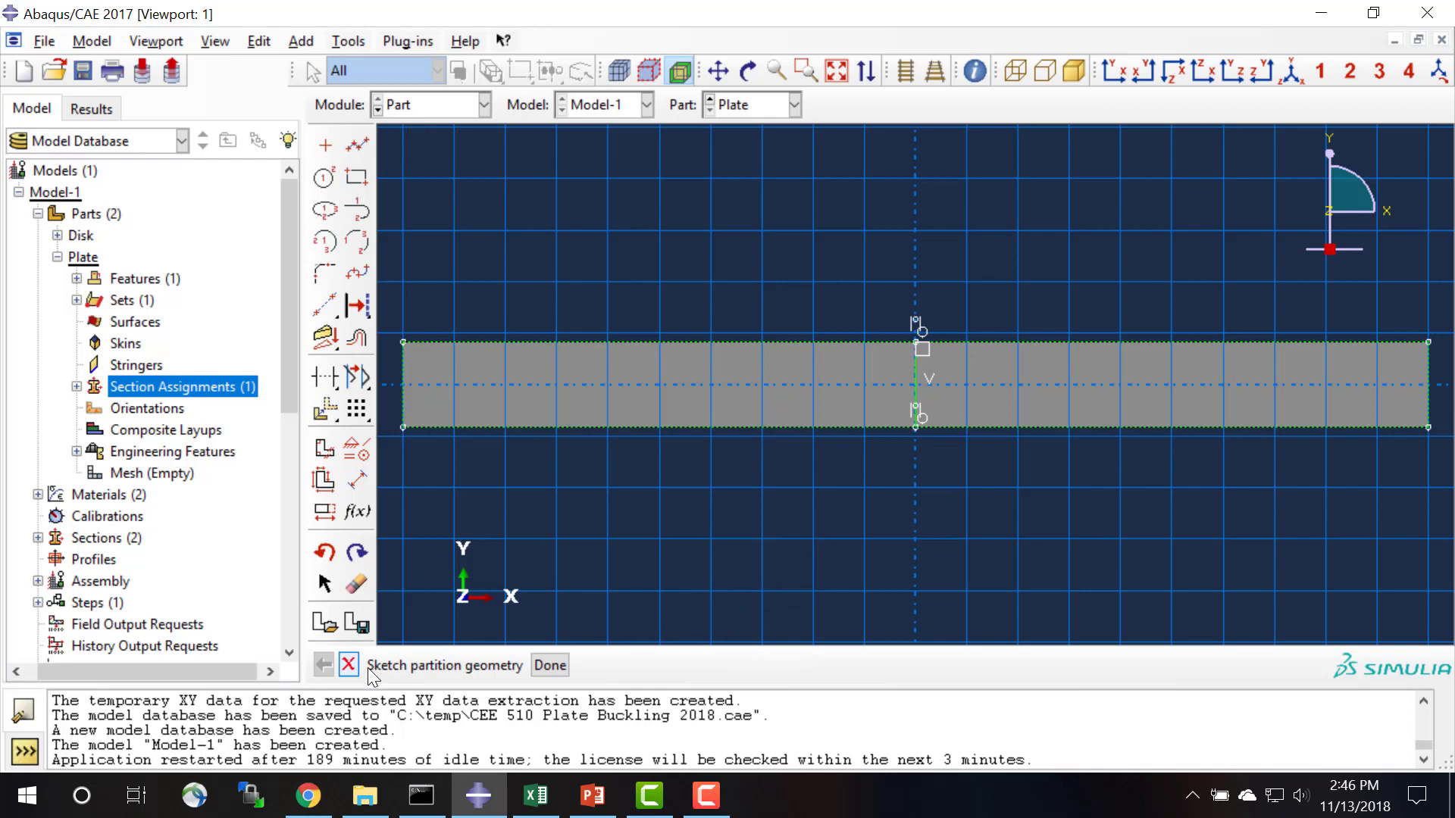
left_click(557, 665)
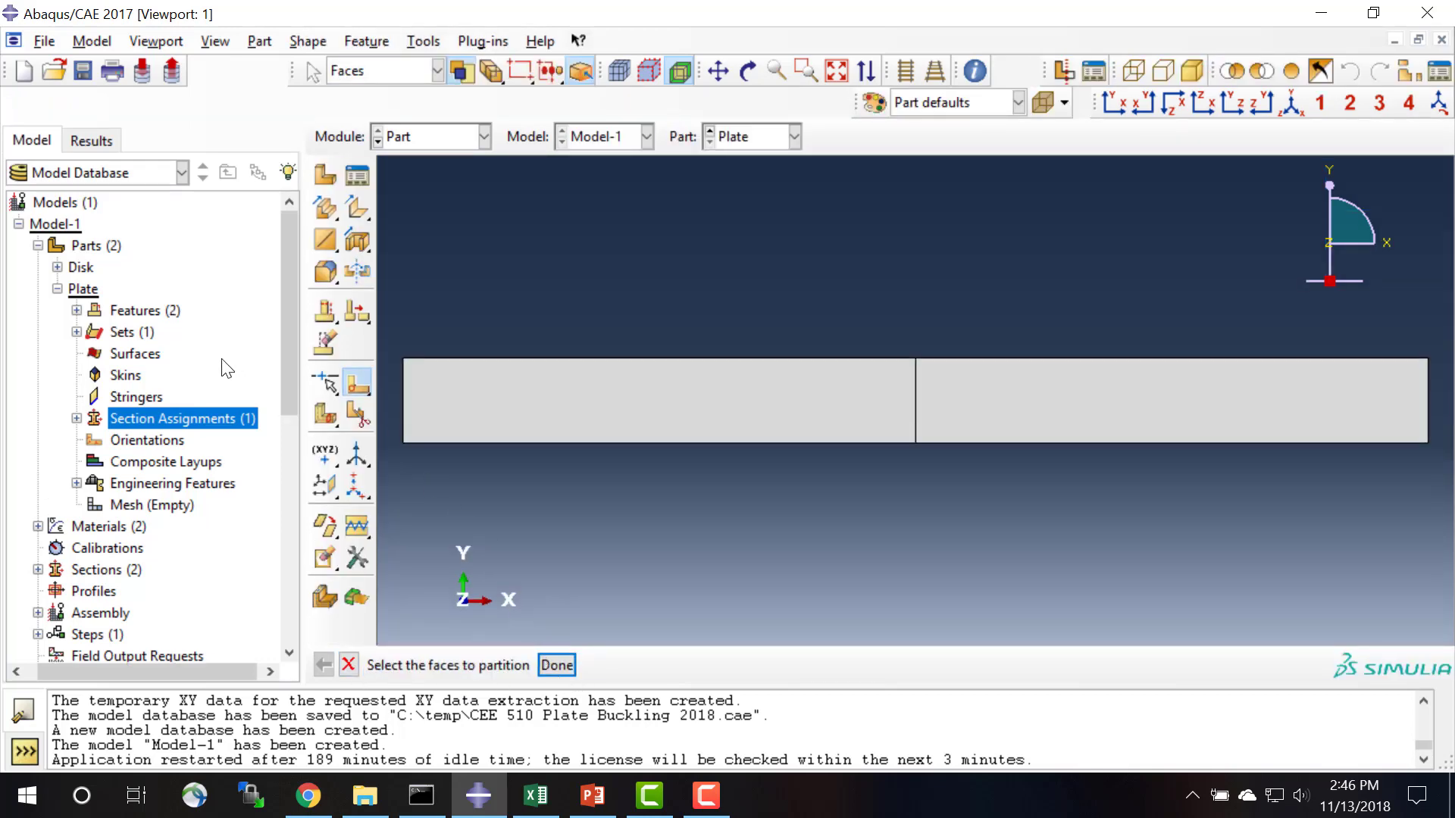
- Review the plate's Plate section assignment without changes and collapse the Plate node
left_click(77, 419)
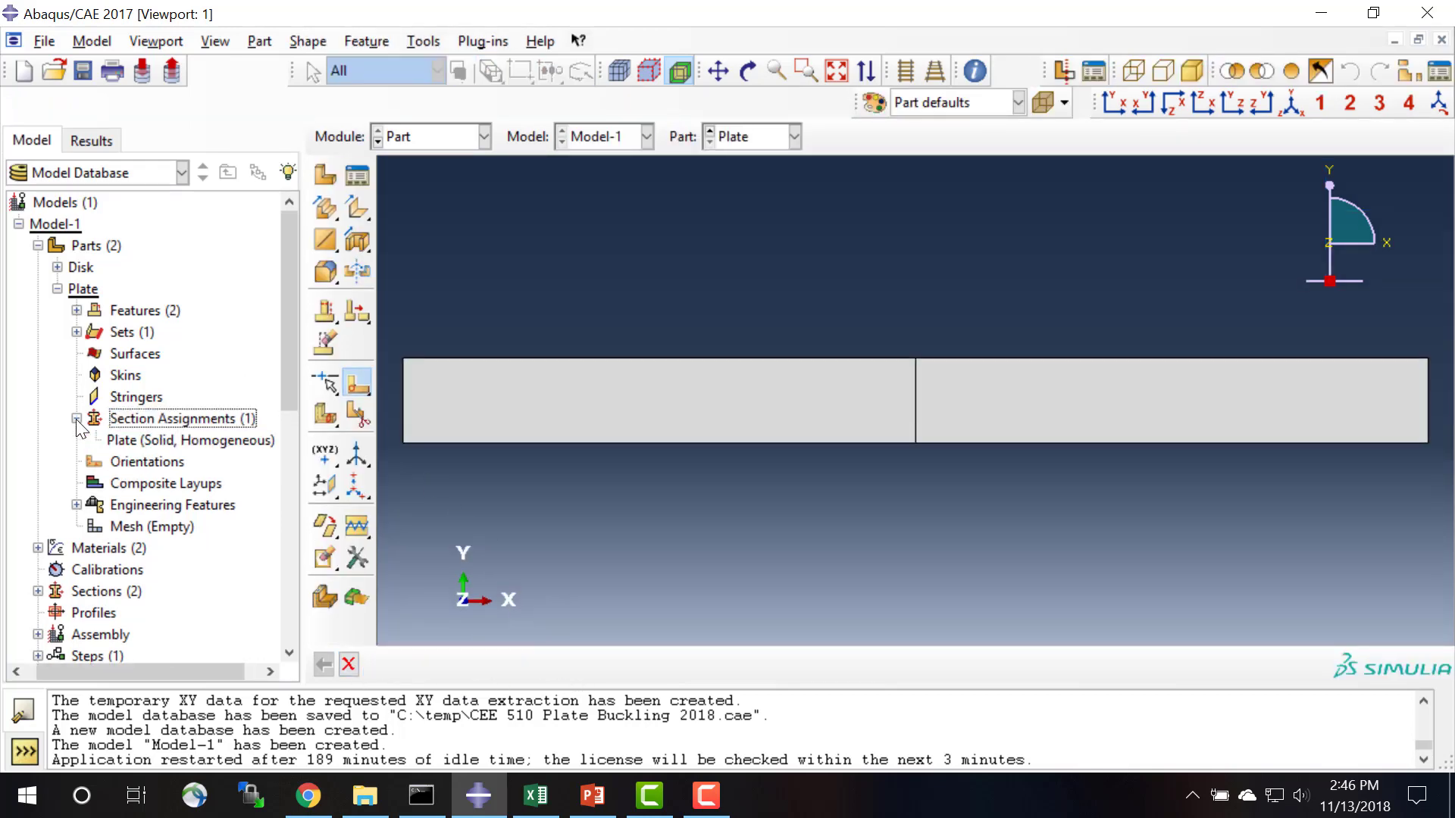
left_click(169, 439)
double_click(170, 439)
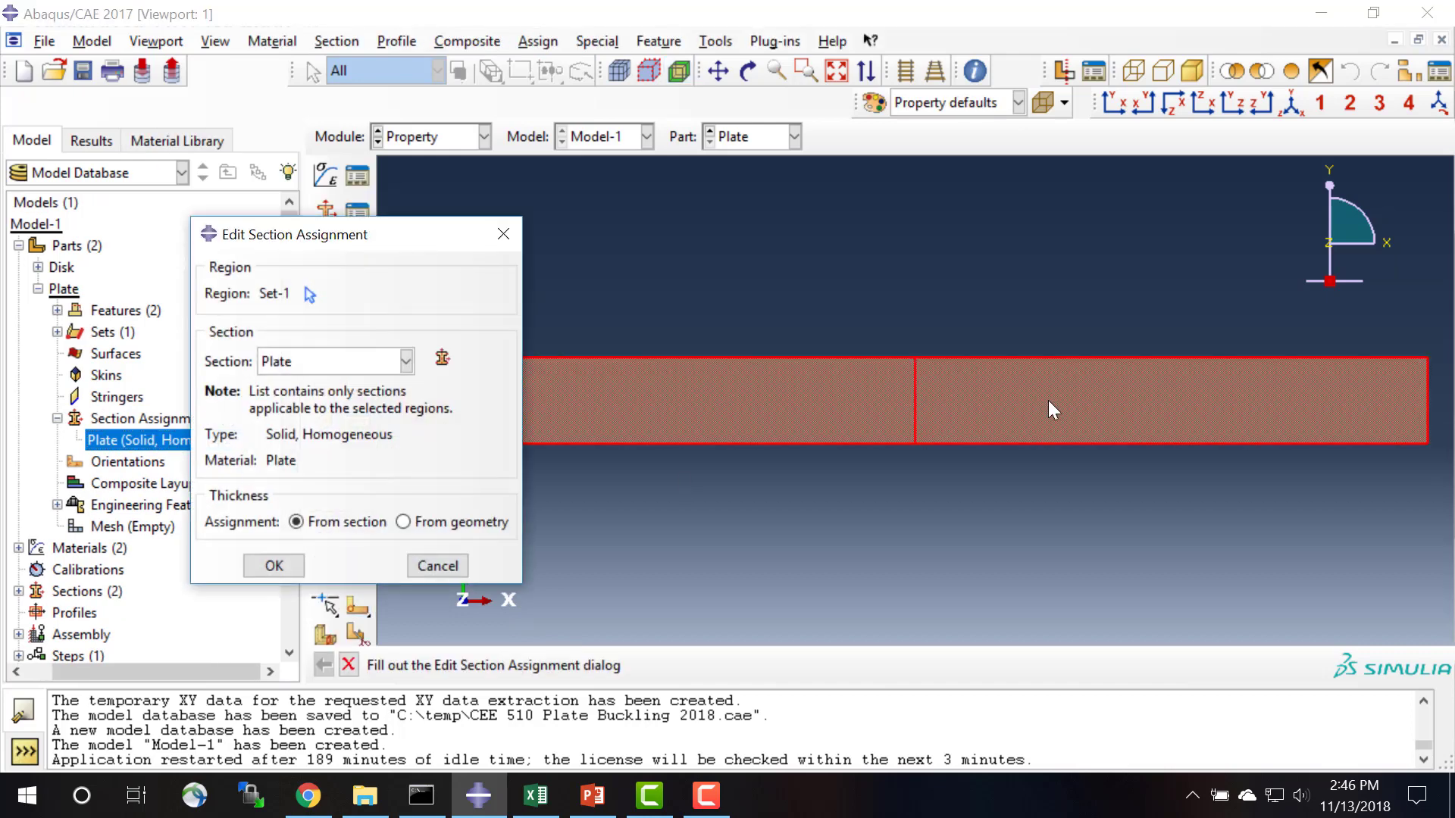
left_click(436, 566)
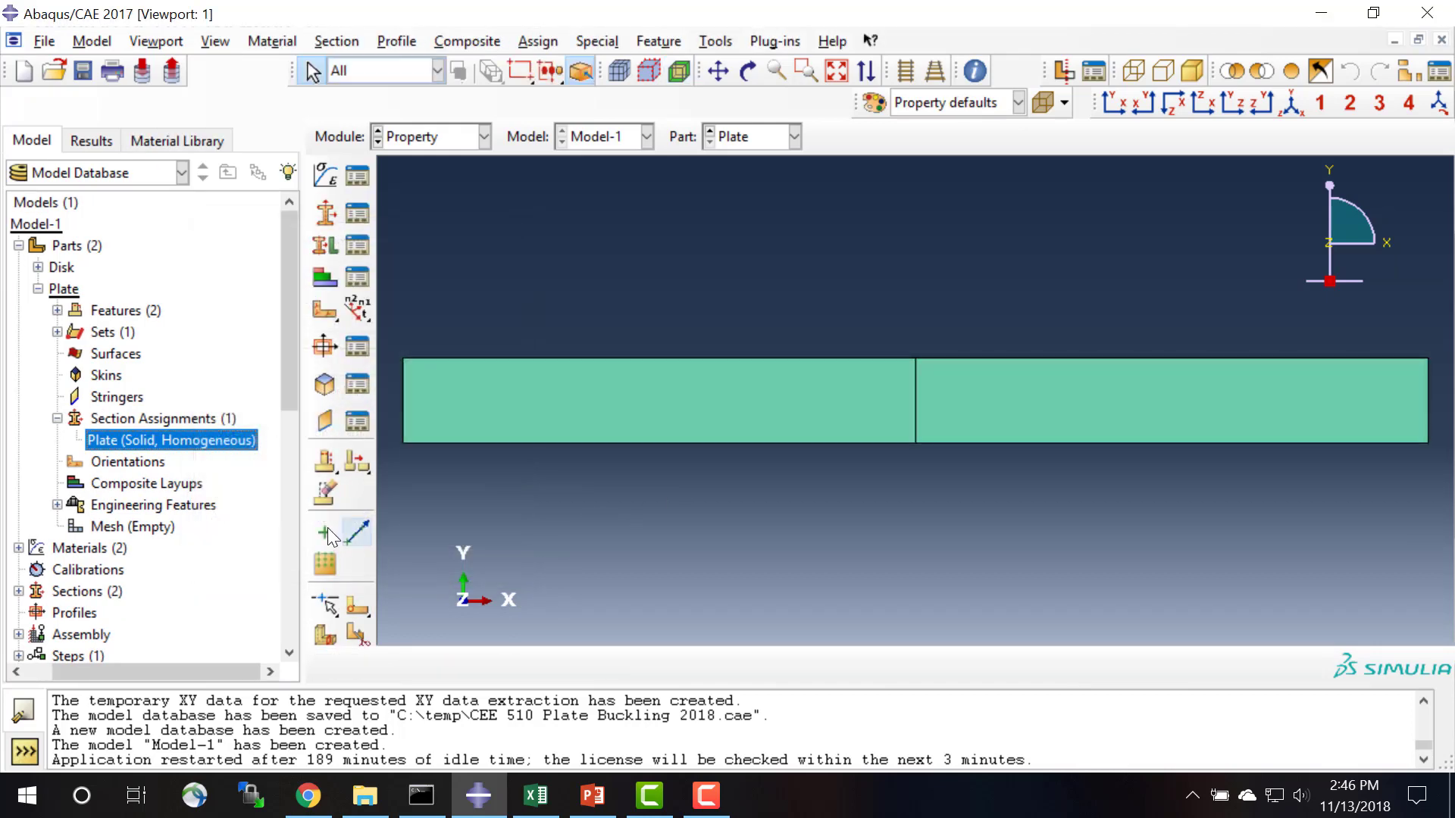
left_click(37, 288)
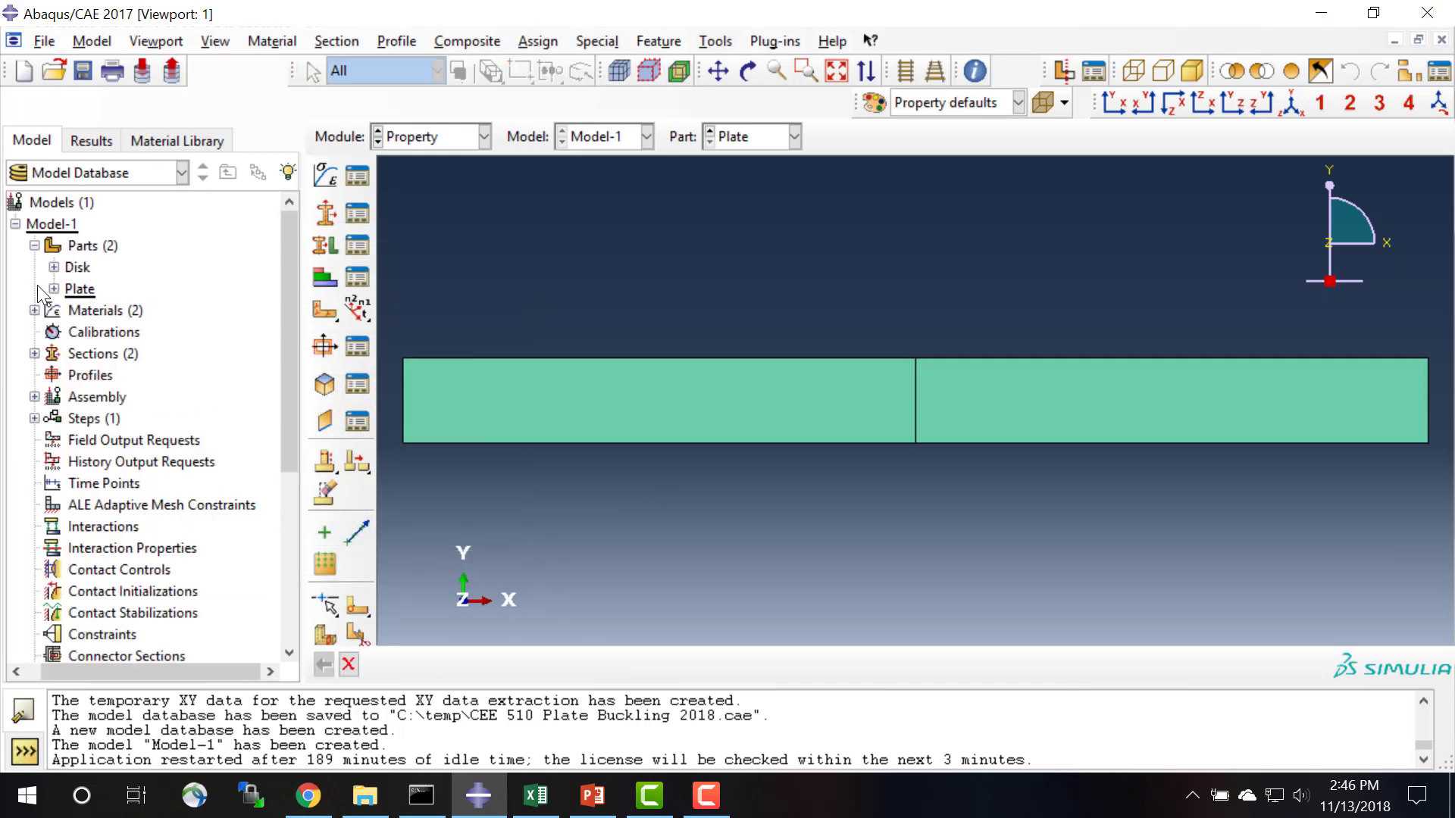
- Partition the disk face with a vertical line from its top point to its bottom point
left_click(54, 267)
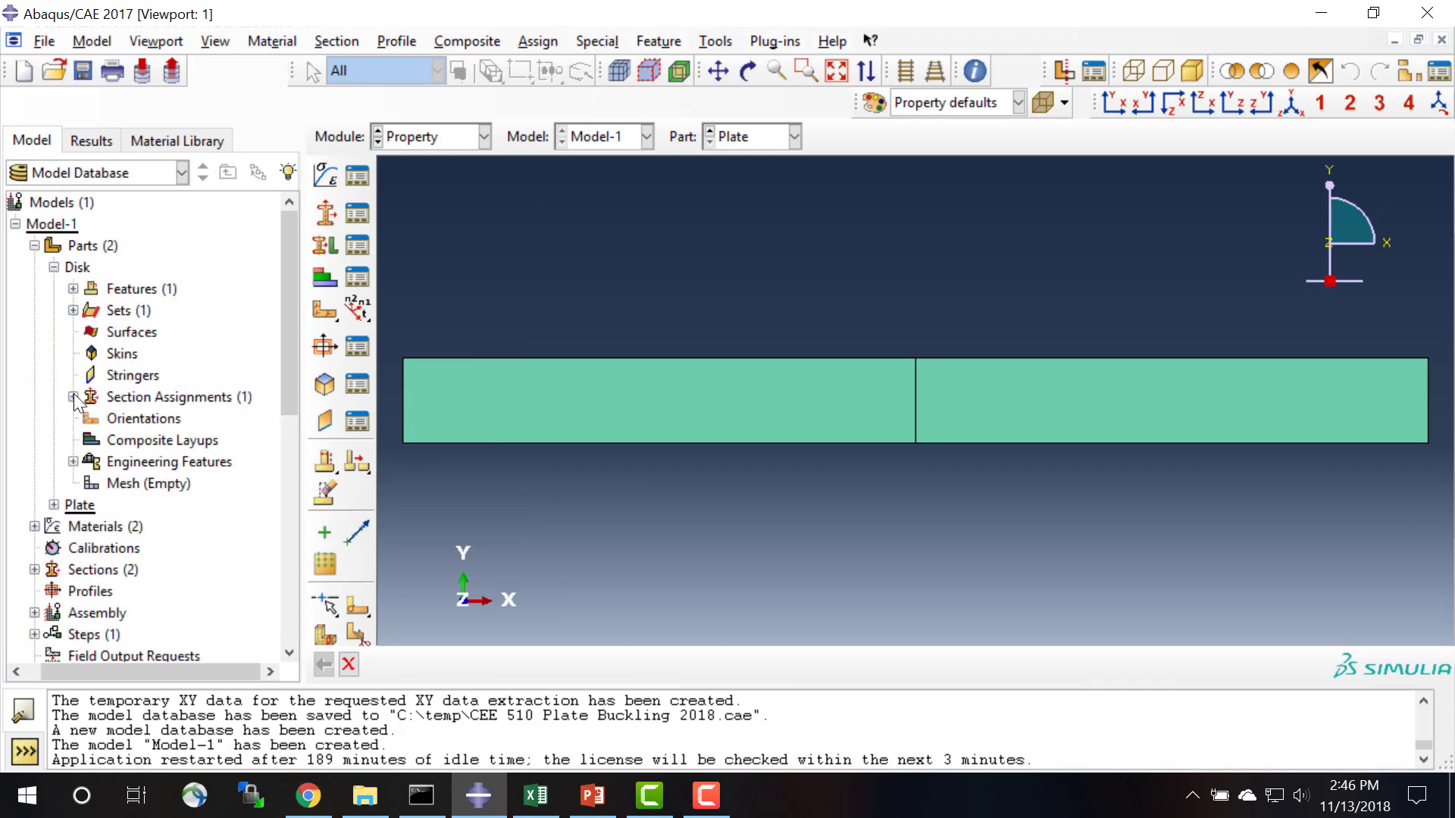
left_click(424, 138)
left_click(426, 161)
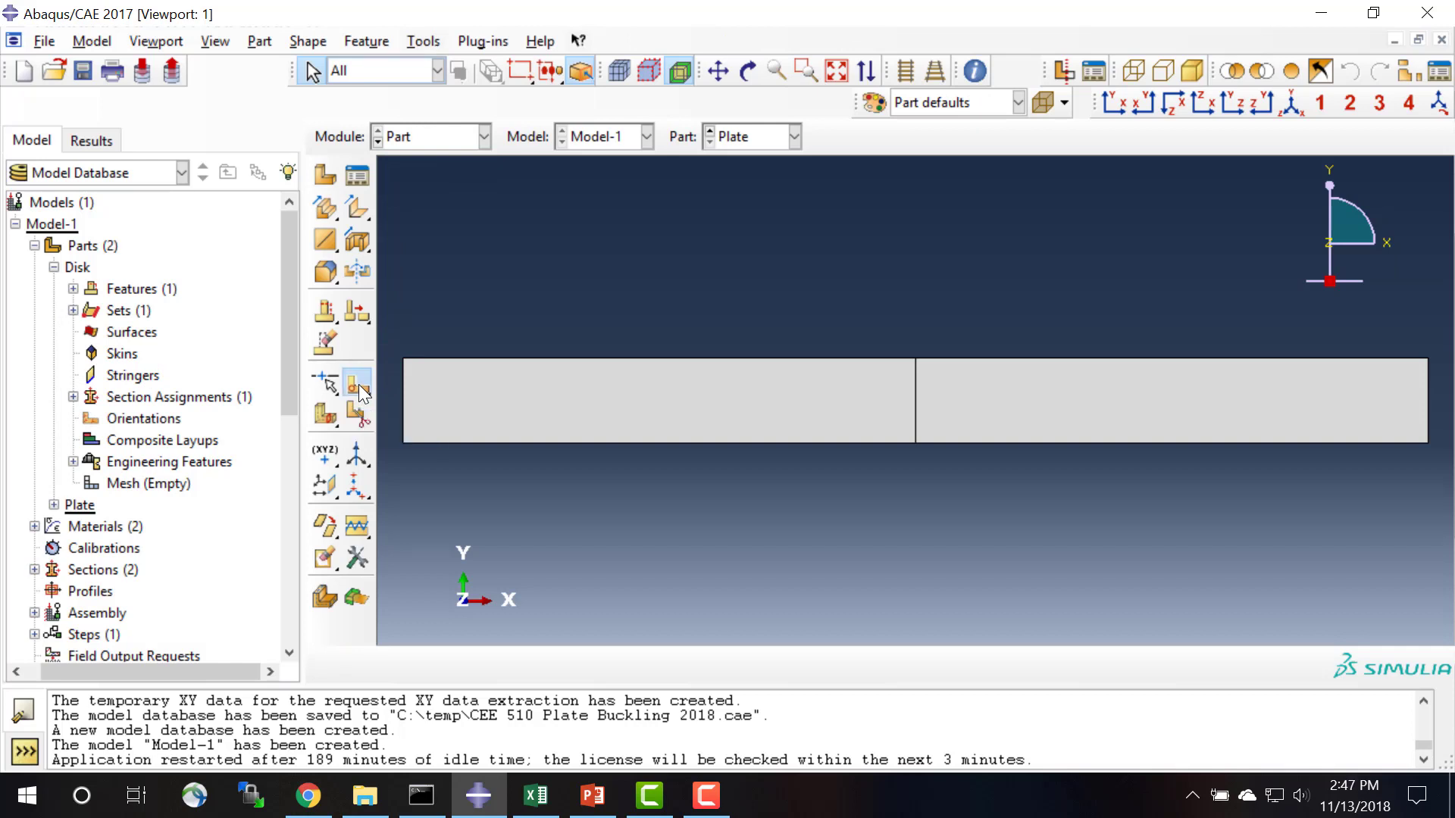
left_click_drag(362, 393, 409, 384)
left_click(747, 136)
left_click(737, 156)
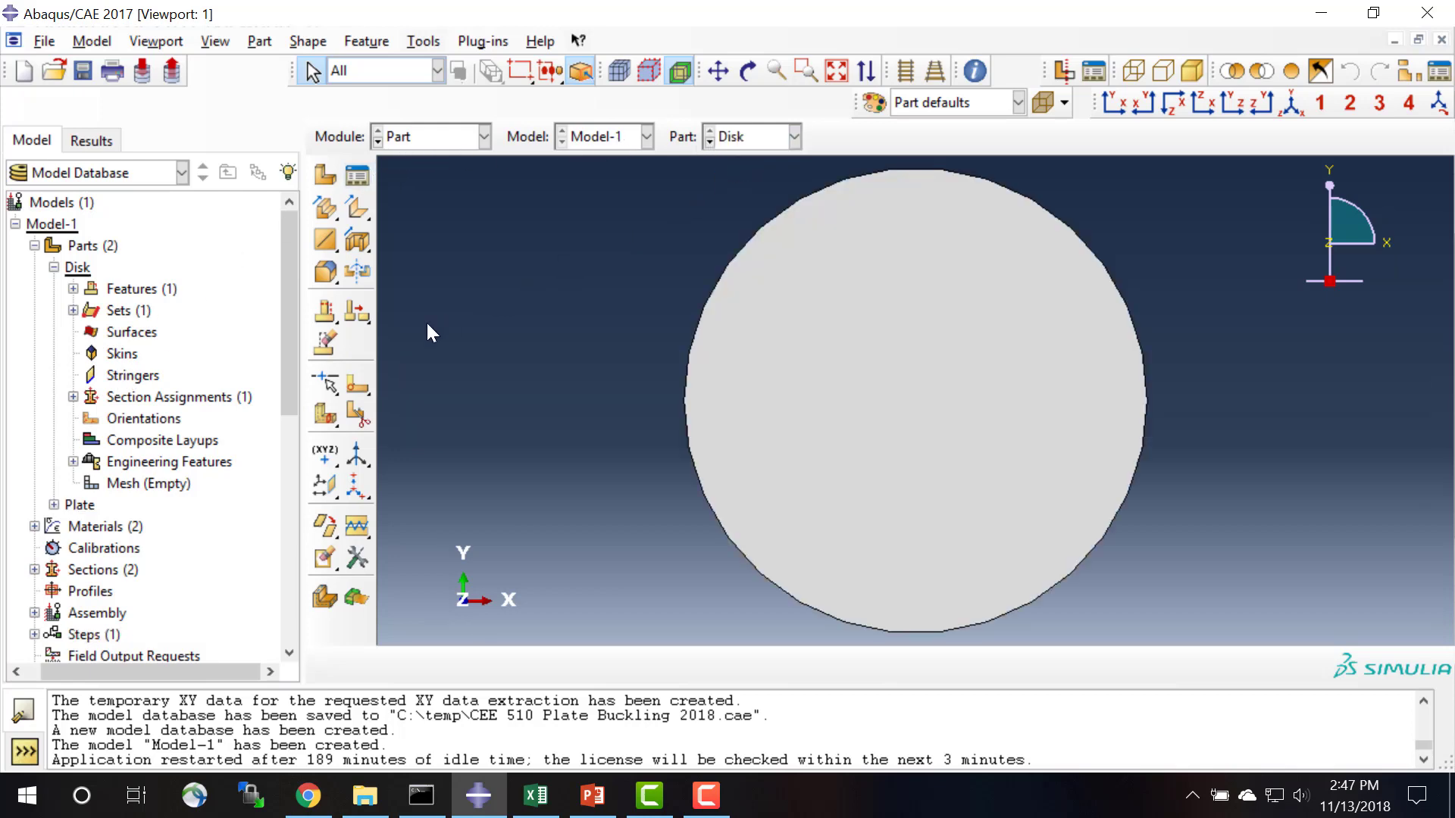
left_click(355, 403)
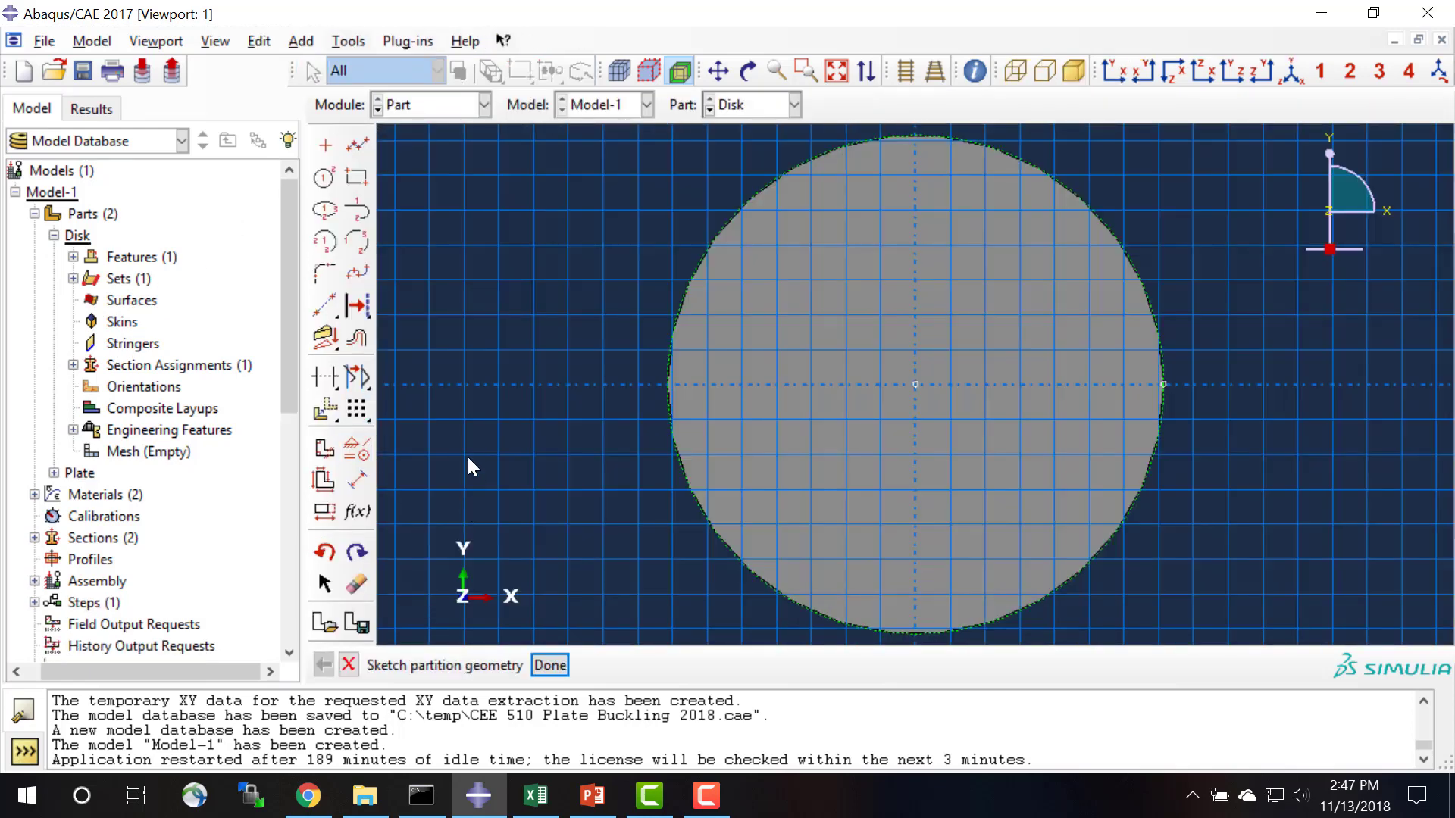
left_click(357, 145)
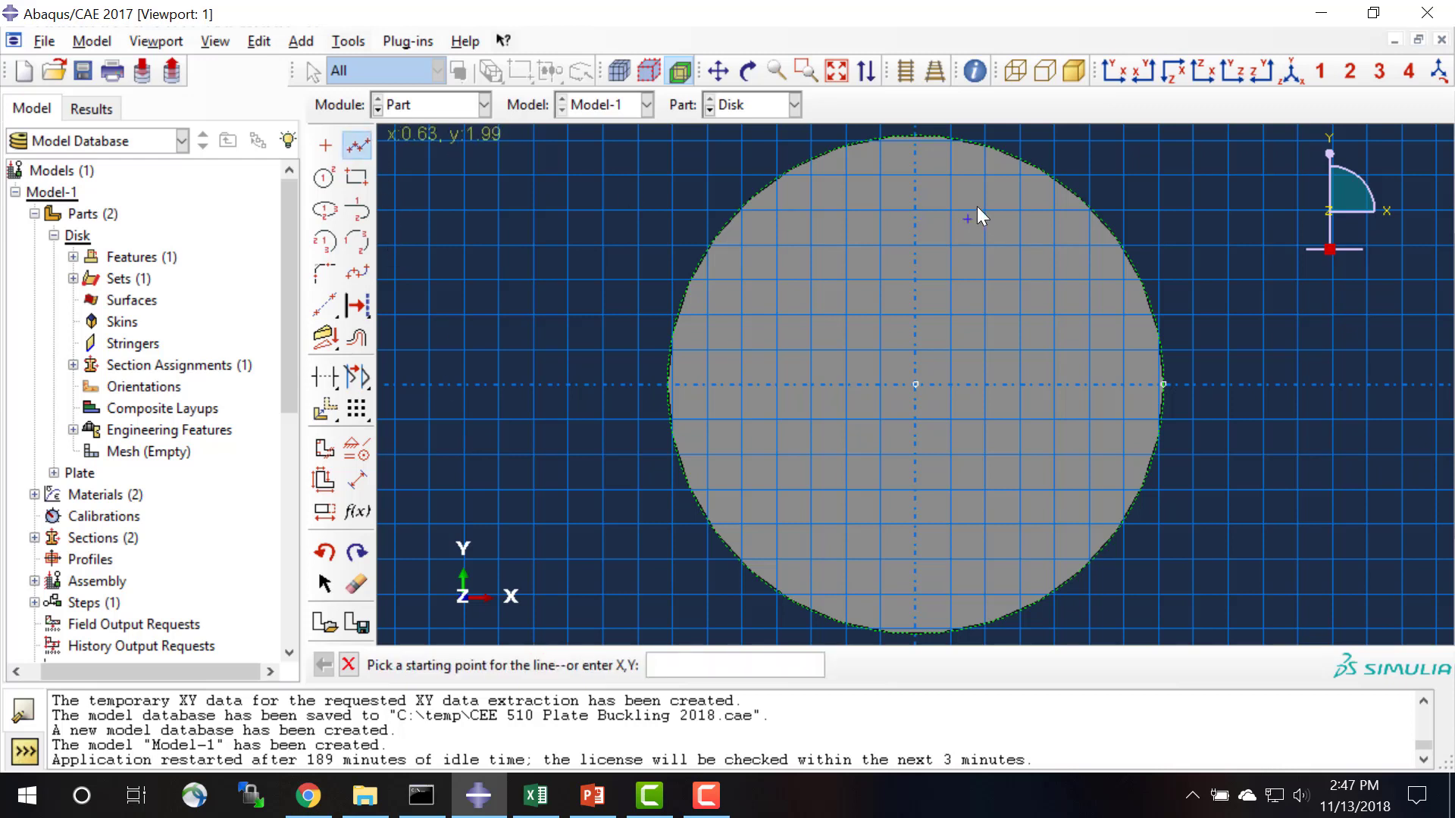
left_click(913, 136)
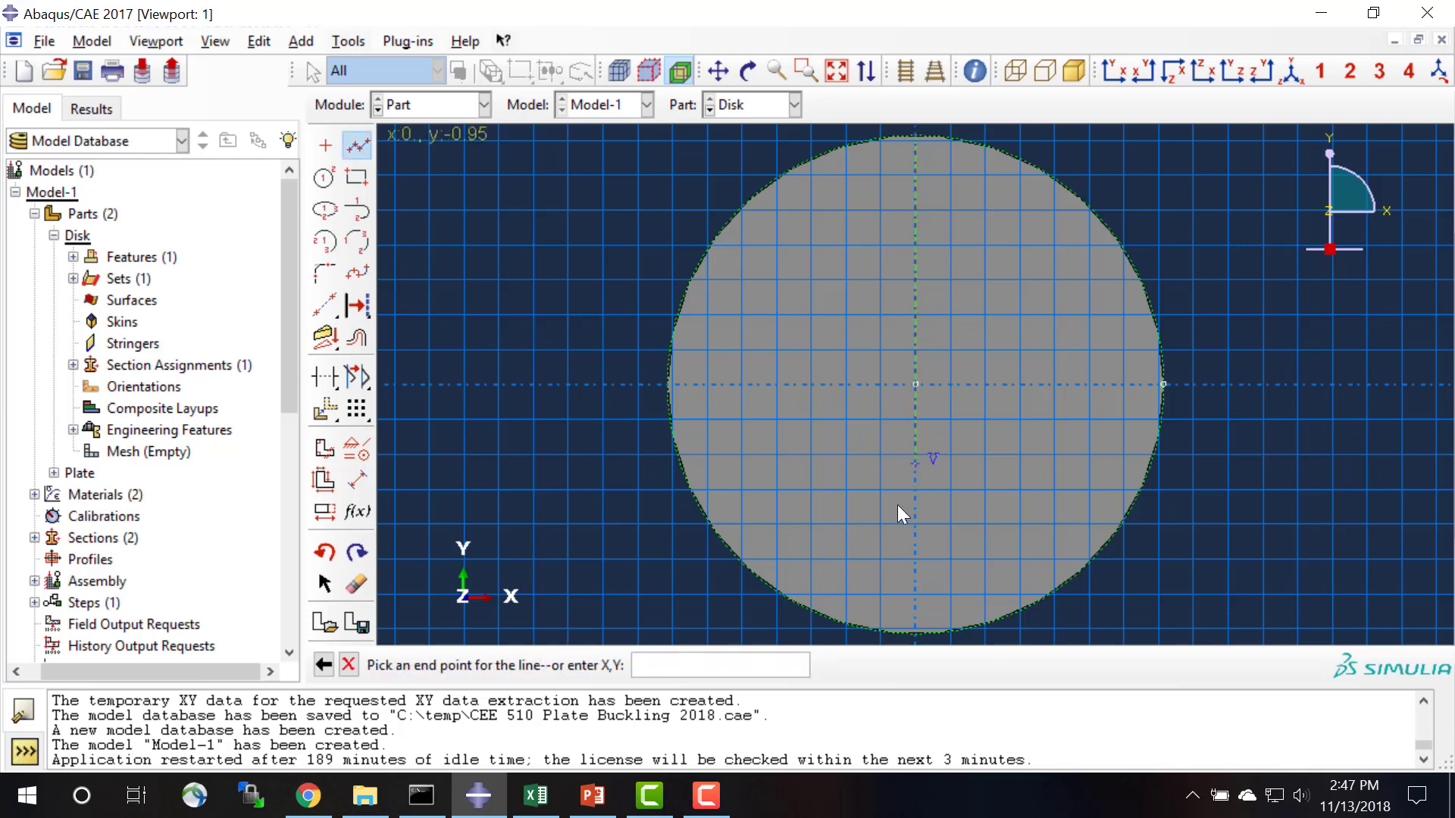
left_click(915, 633)
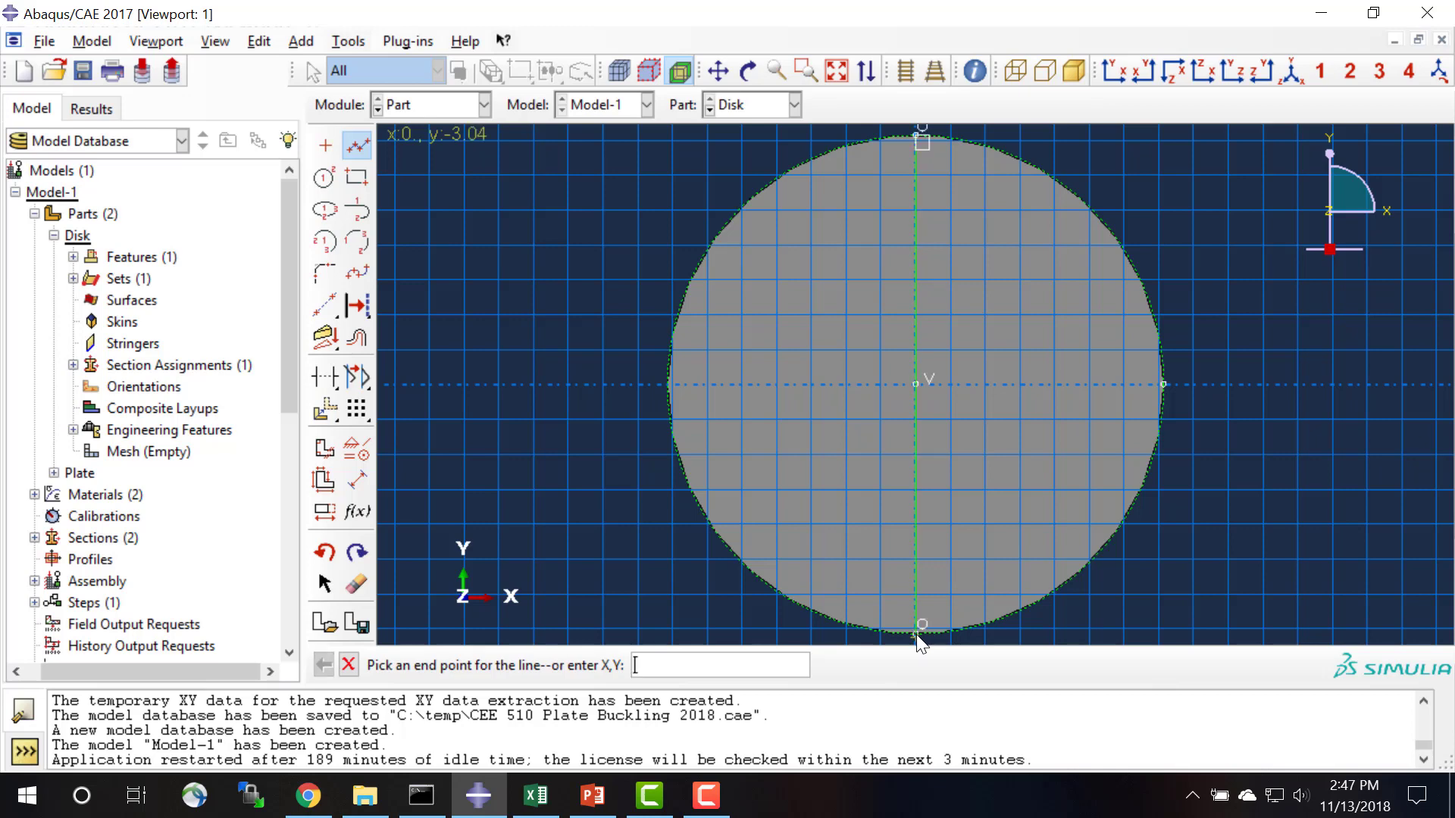
left_click(348, 665)
left_click(550, 665)
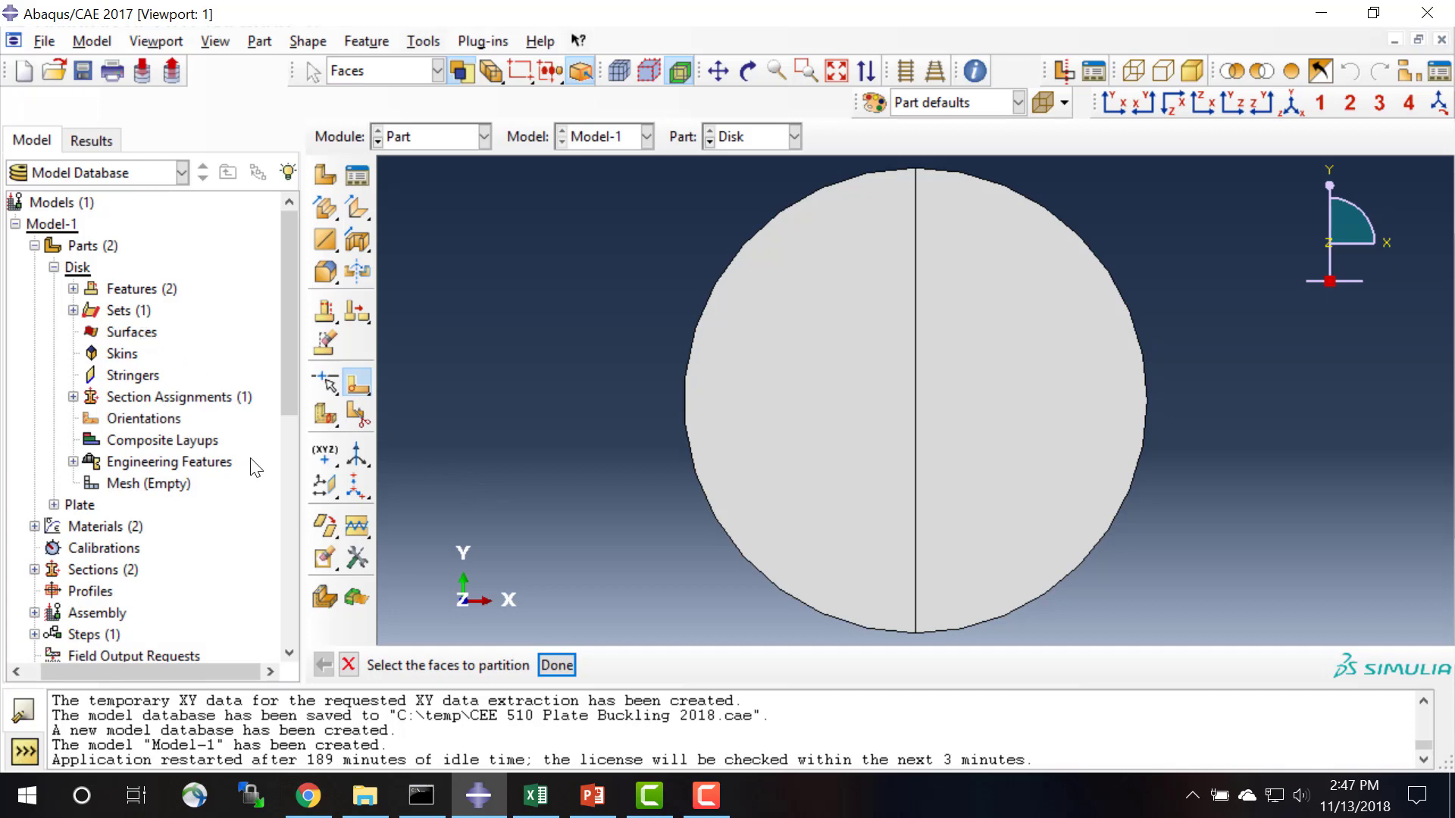
- Confirm the disk still carries the Disk section and collapse the Parts list
left_click(75, 398)
double_click(152, 420)
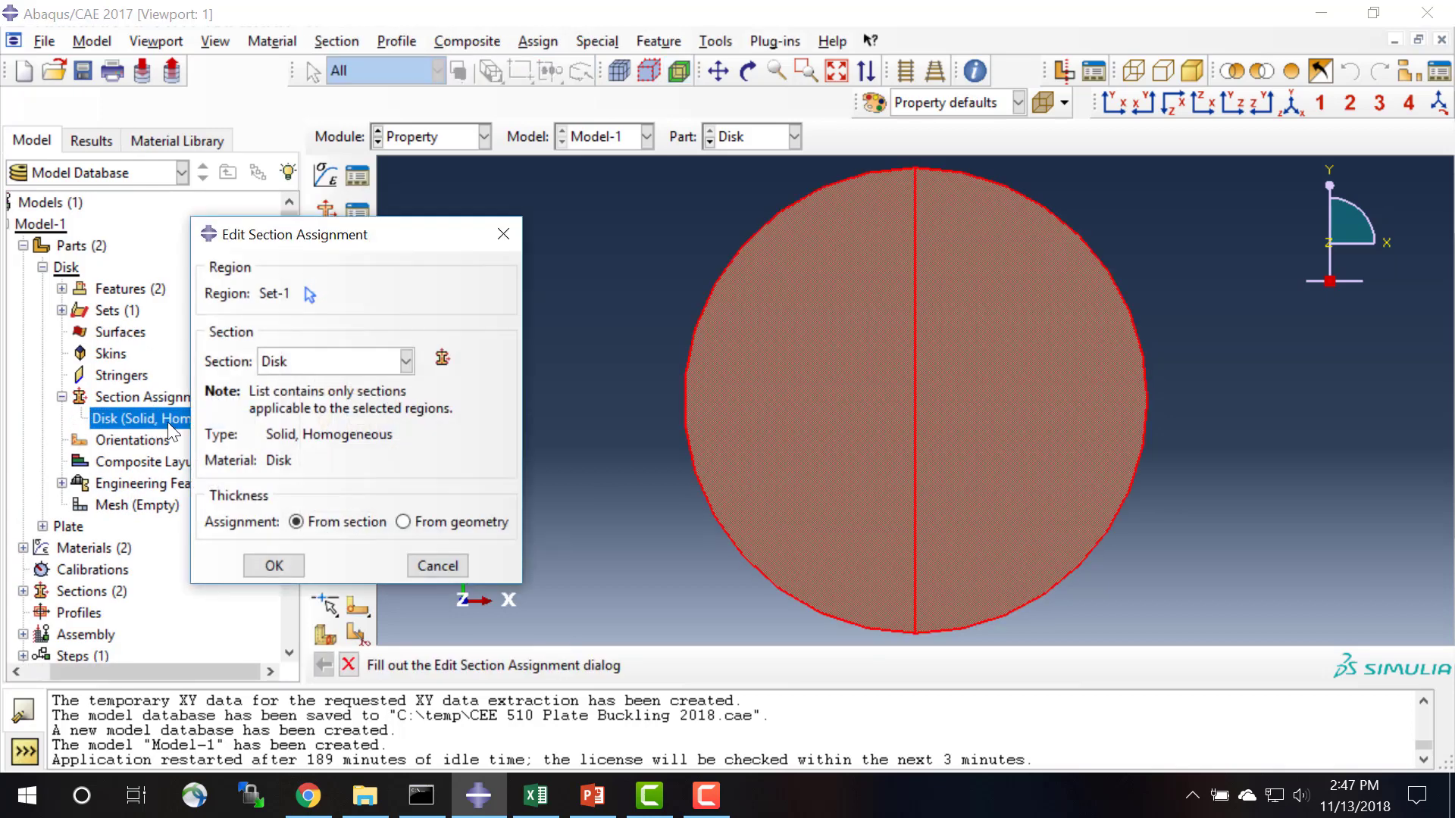
left_click(293, 567)
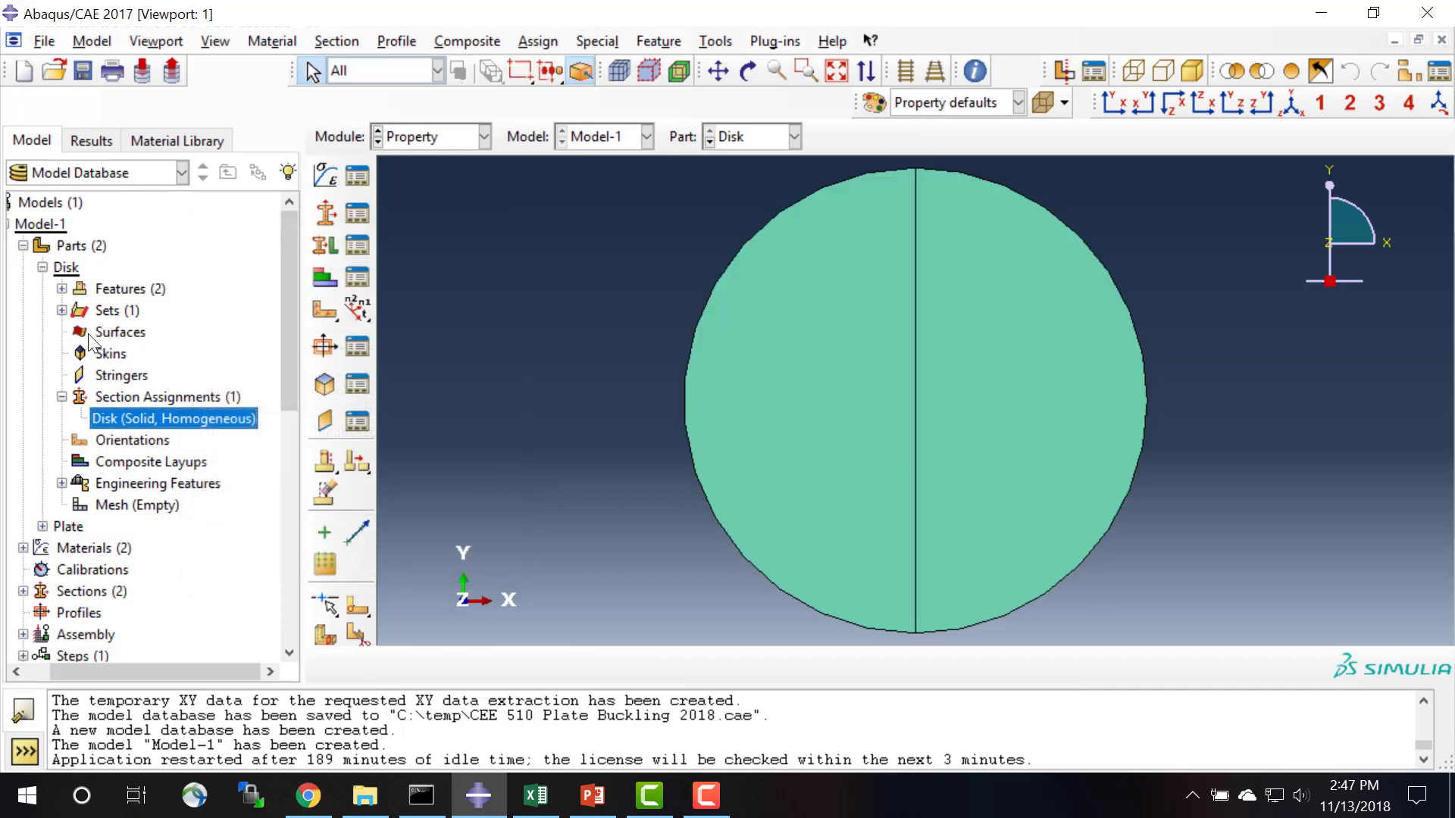
left_click(24, 246)
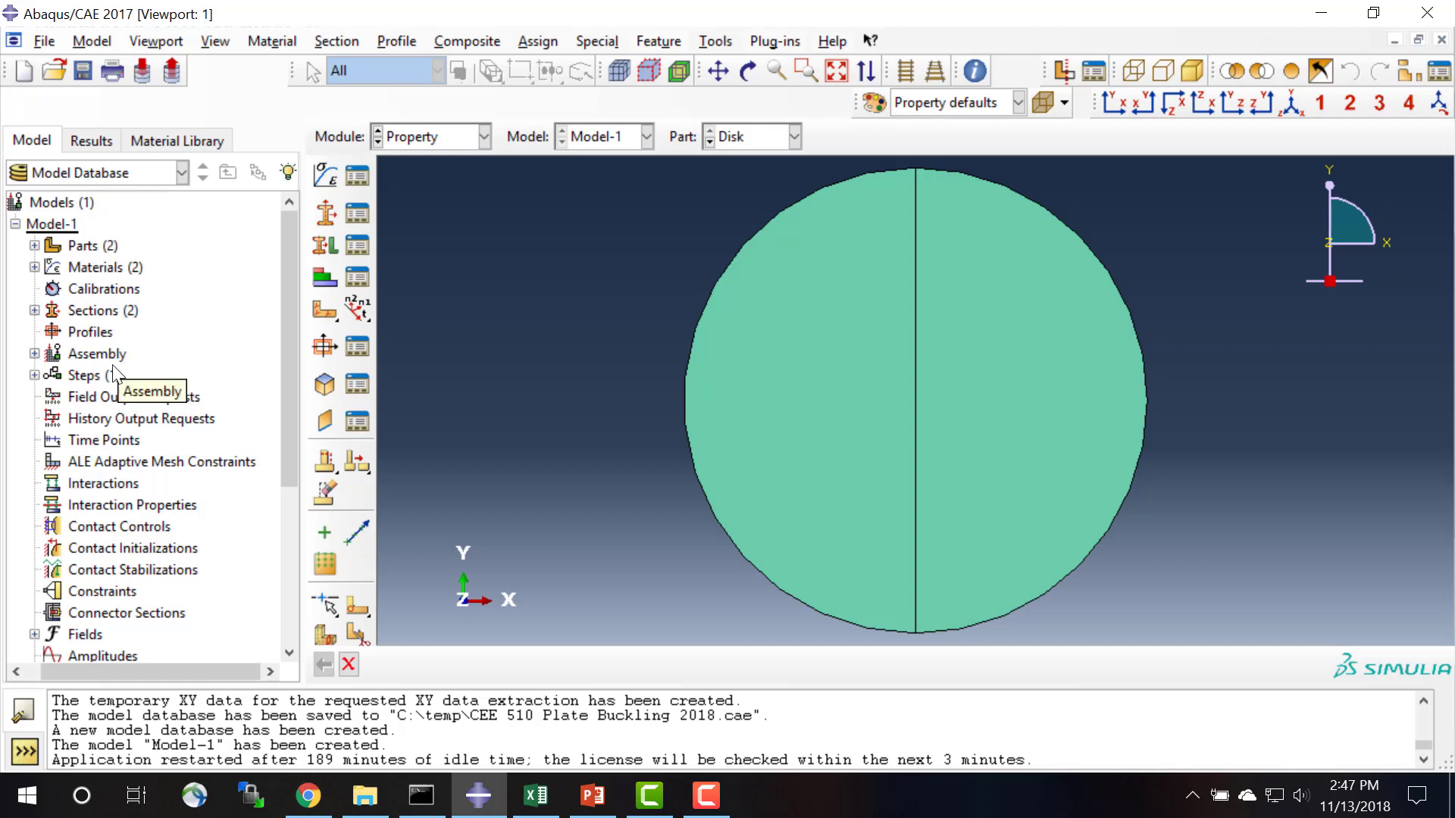
- Create assembly instances of Plate, Disk and Plate again
left_click(34, 354)
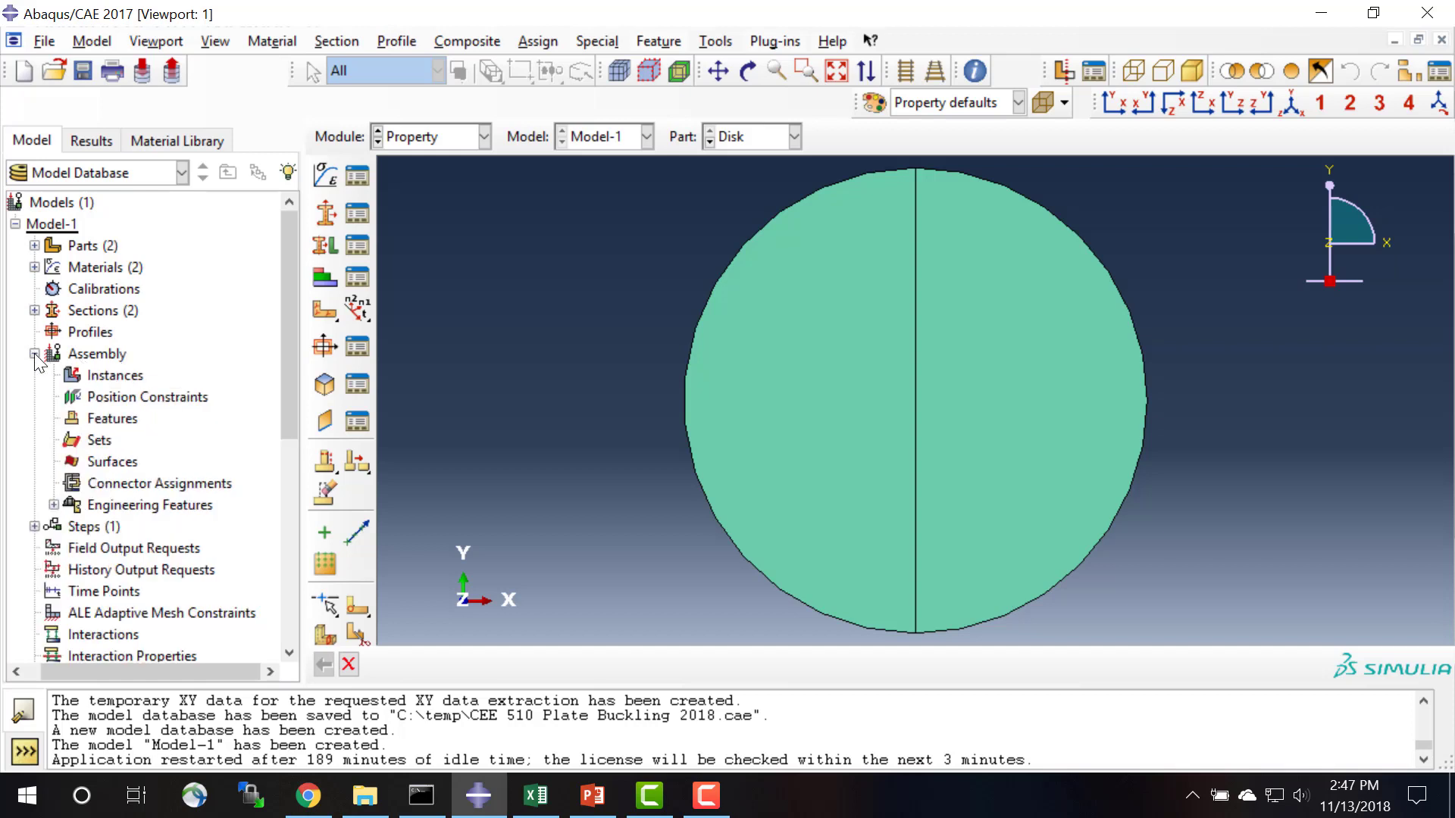
double_click(110, 377)
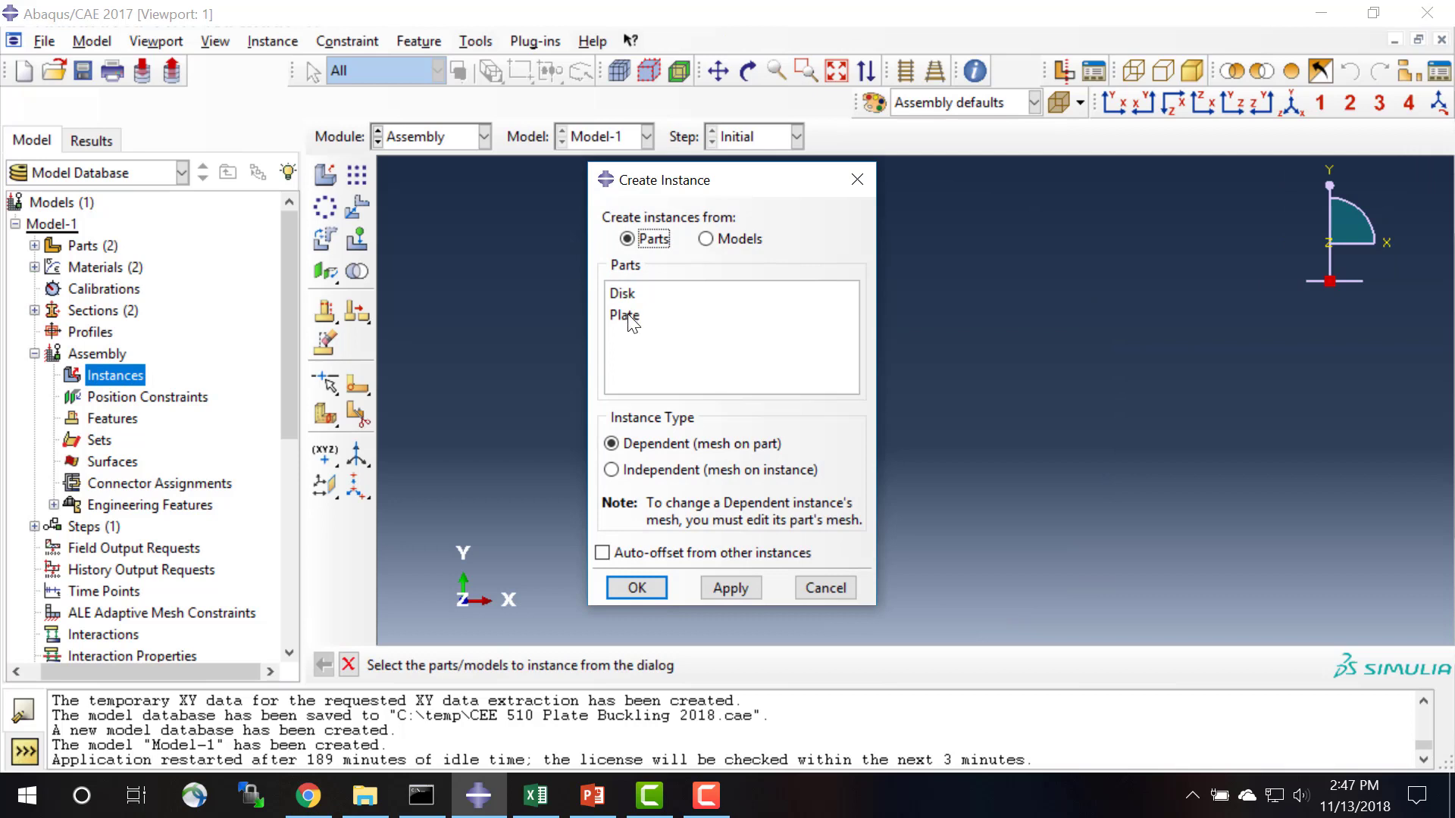
left_click(628, 315)
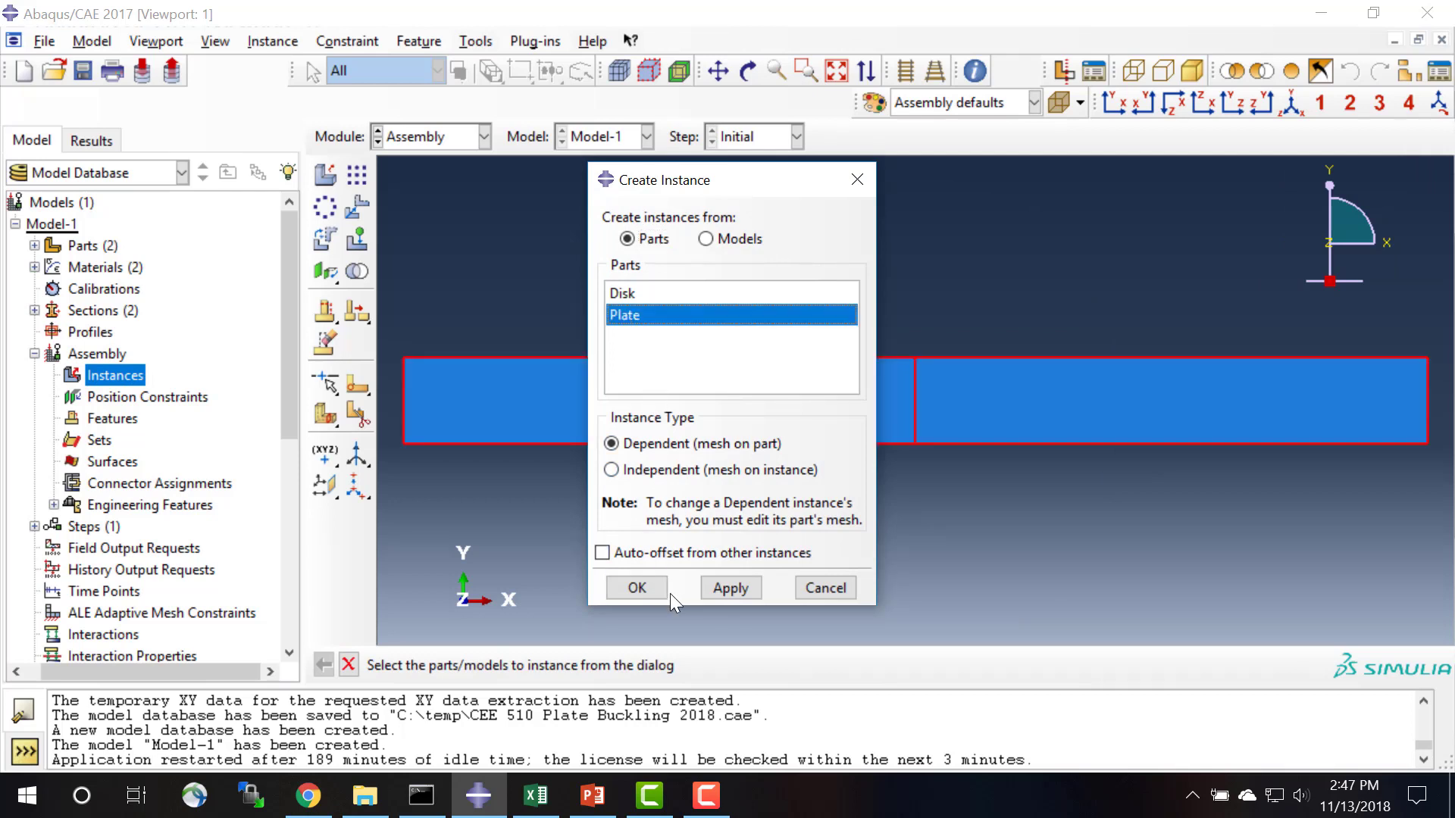
left_click(636, 587)
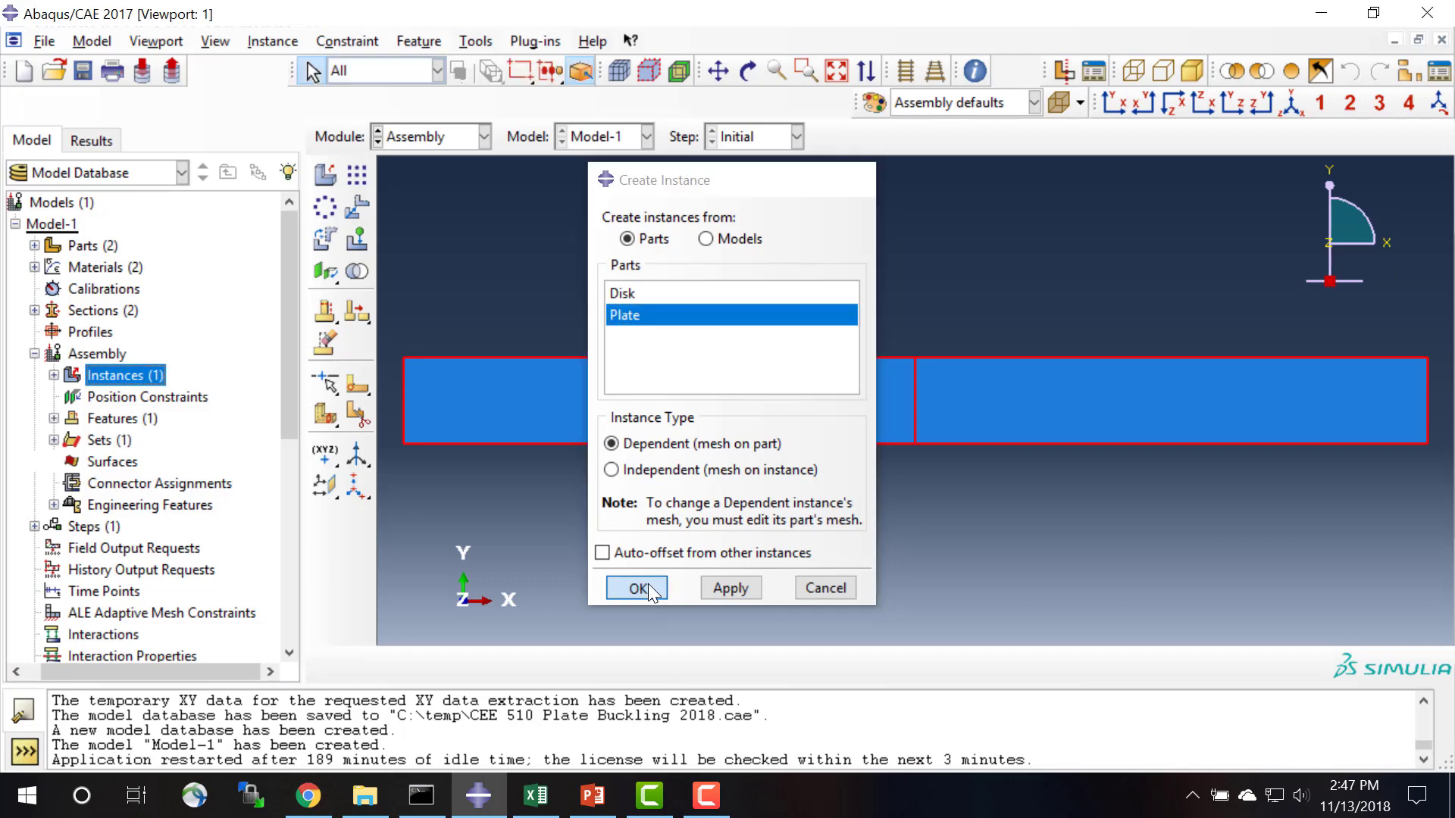
double_click(142, 376)
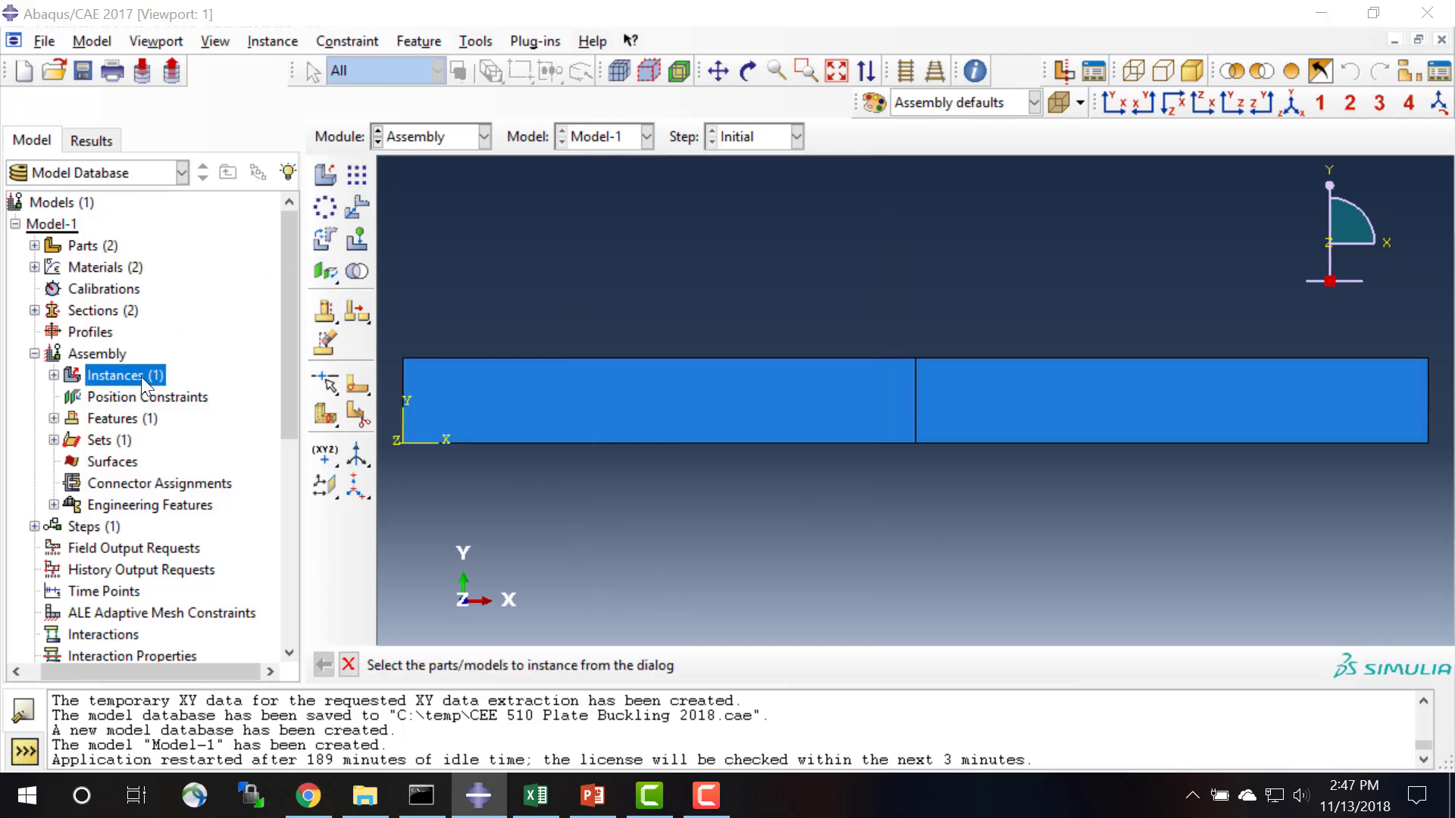
left_click(625, 292)
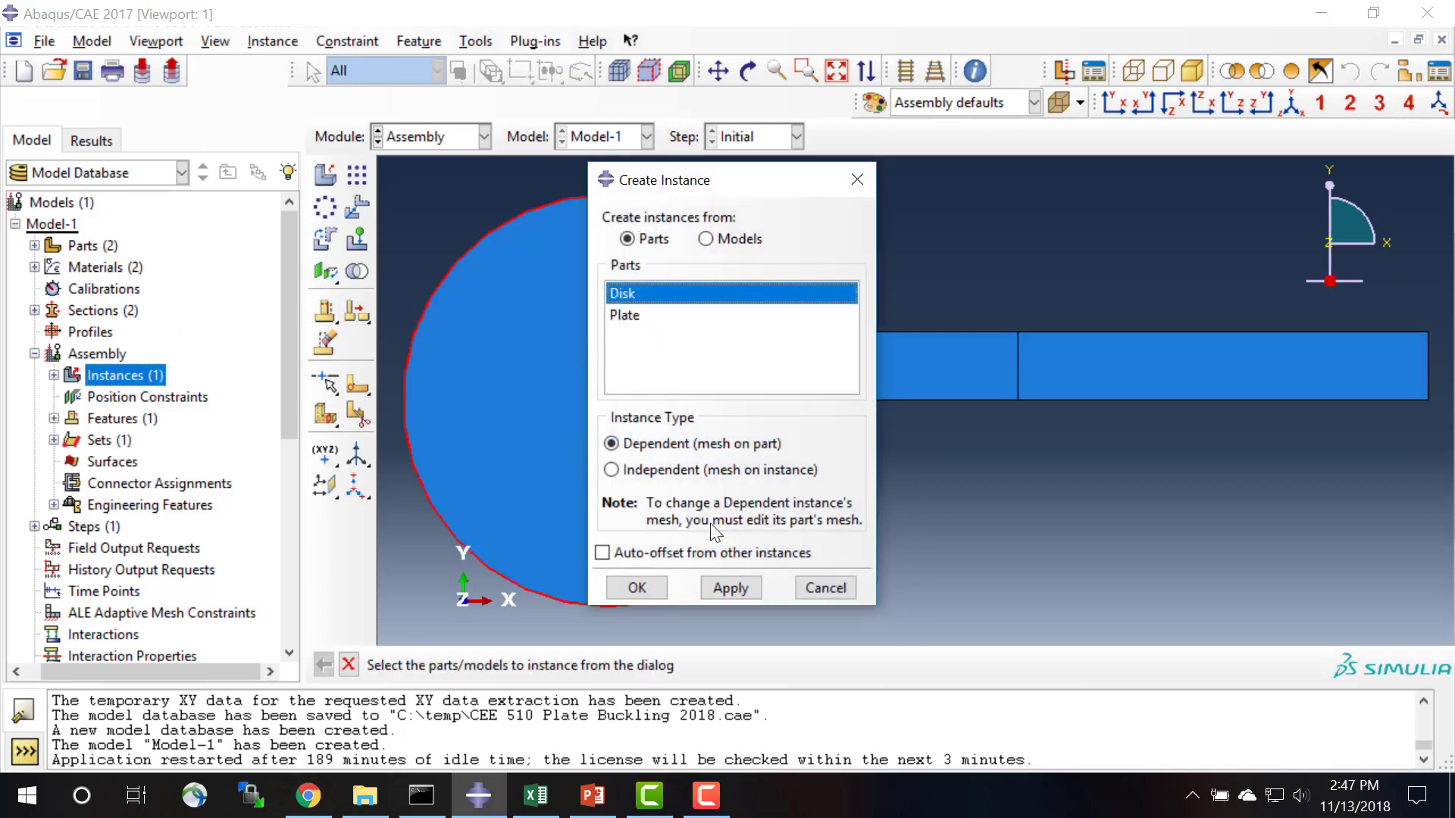
left_click(637, 588)
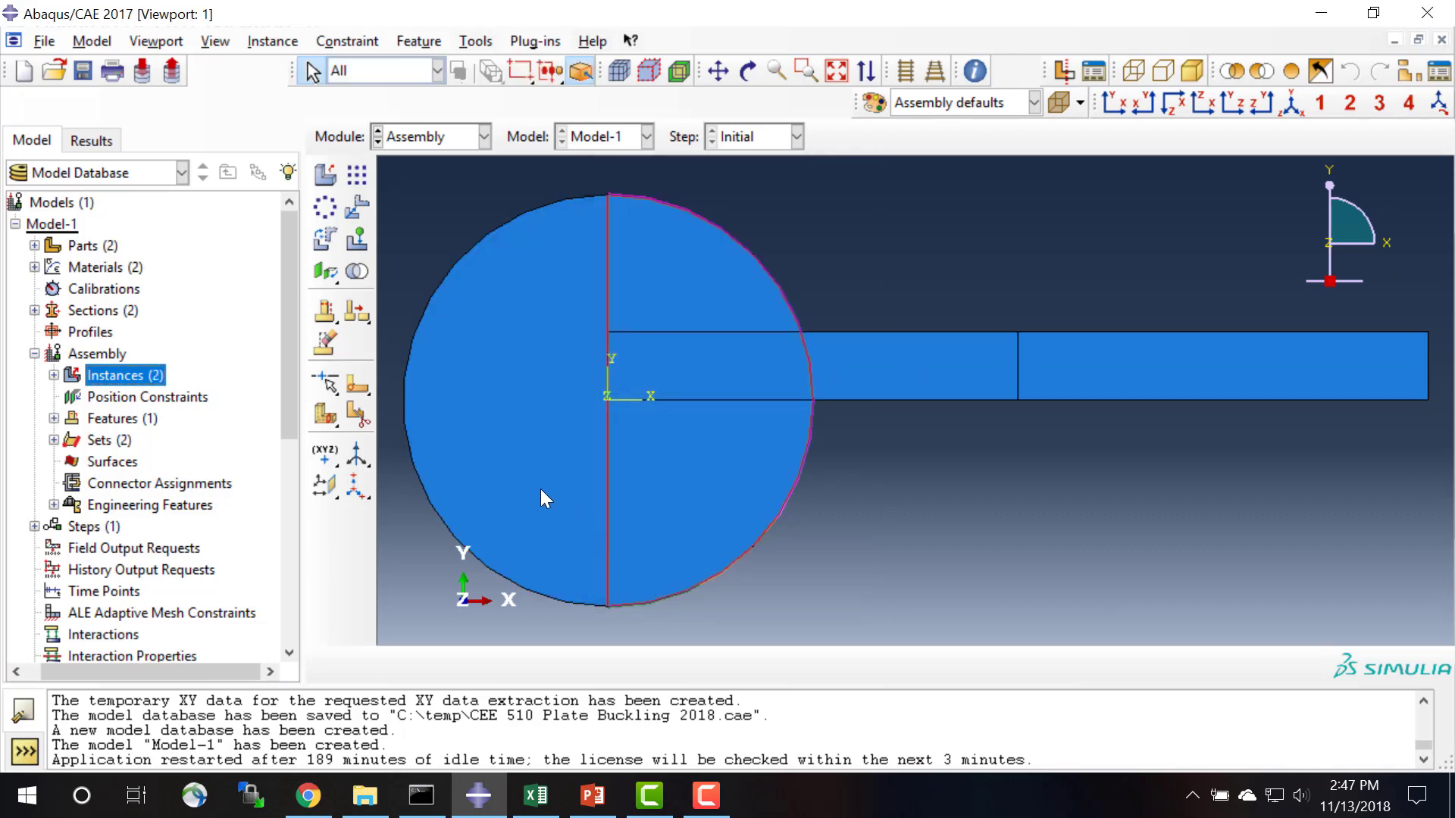
double_click(139, 378)
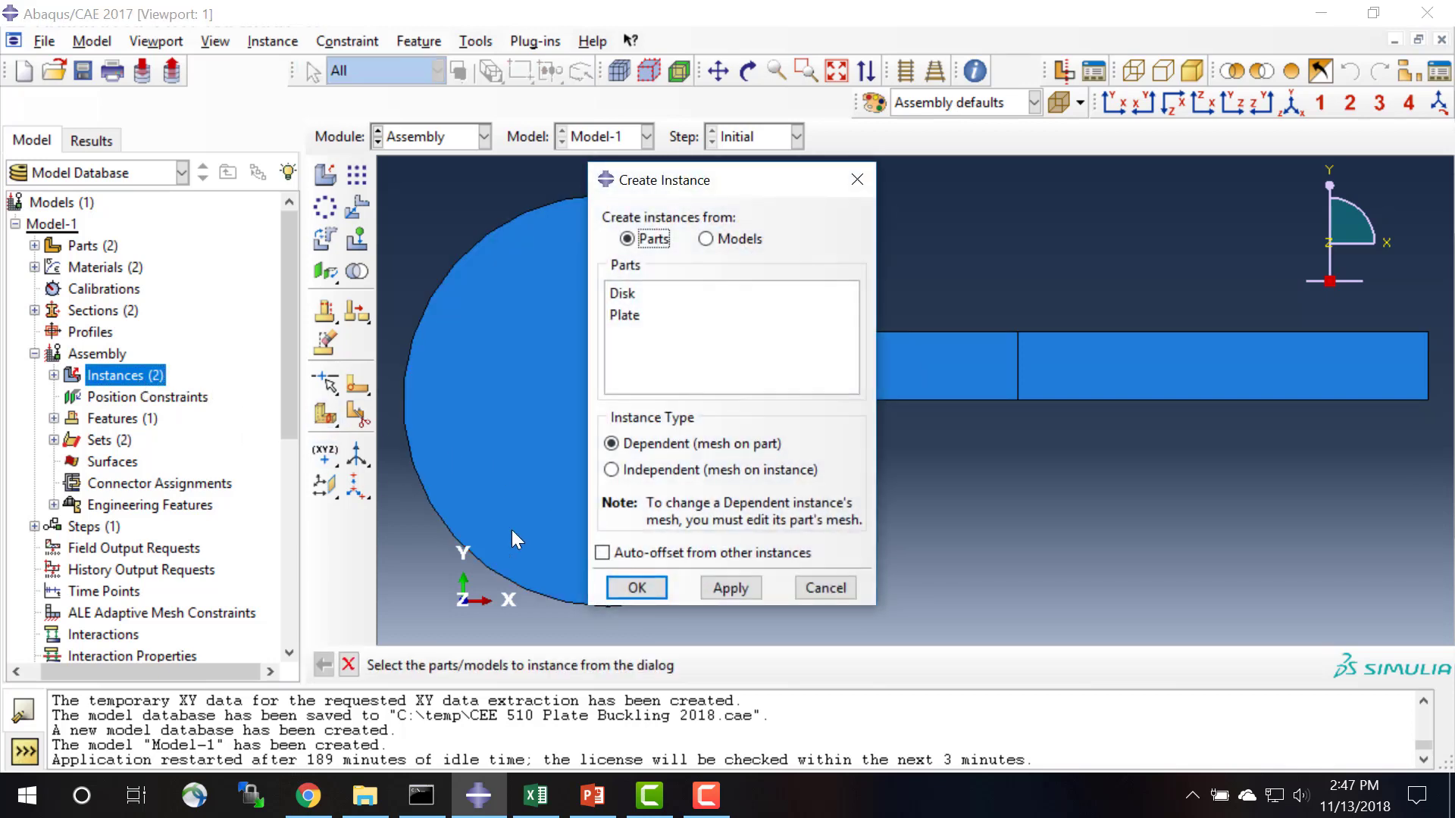
left_click(625, 317)
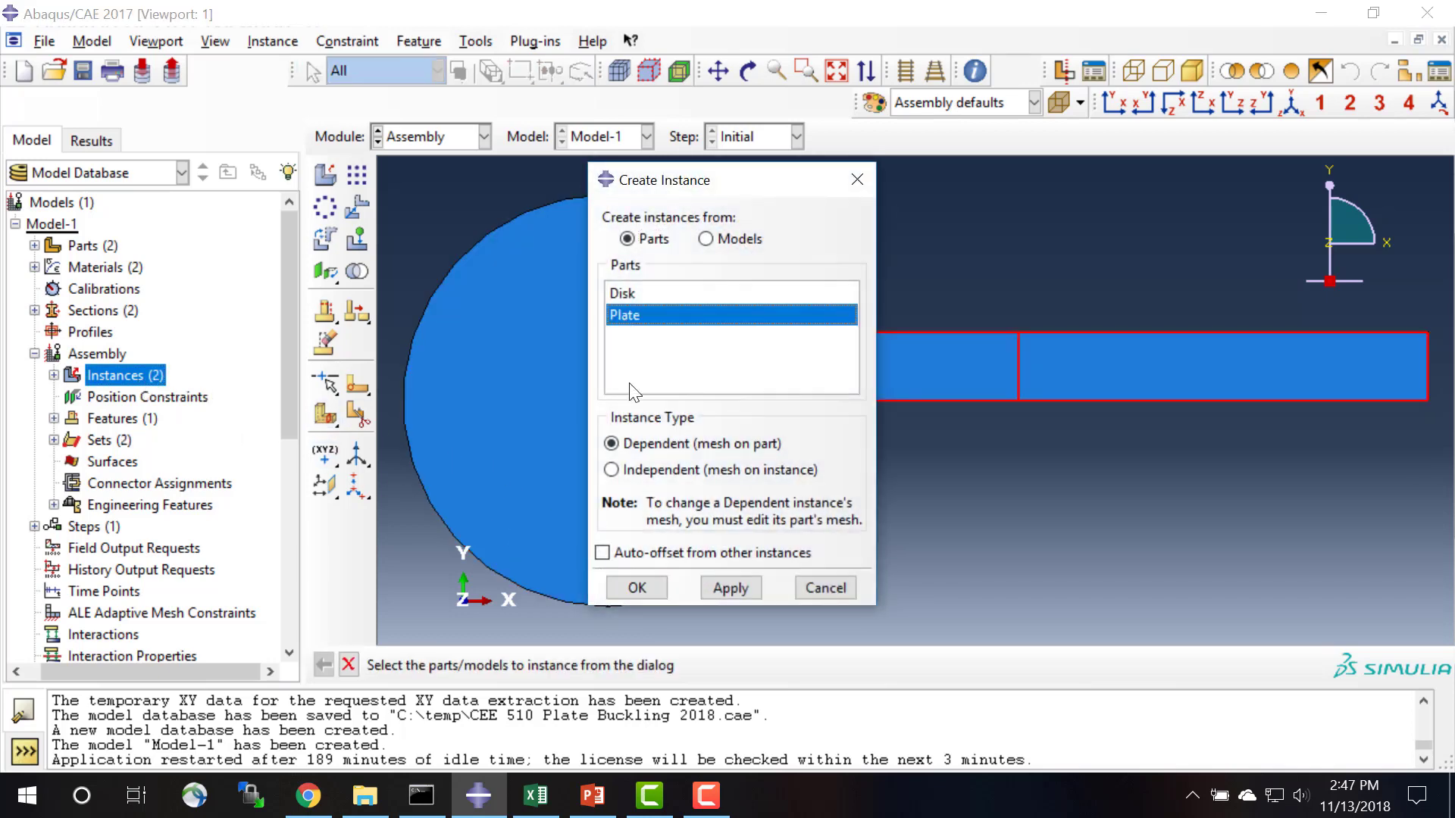
left_click(635, 588)
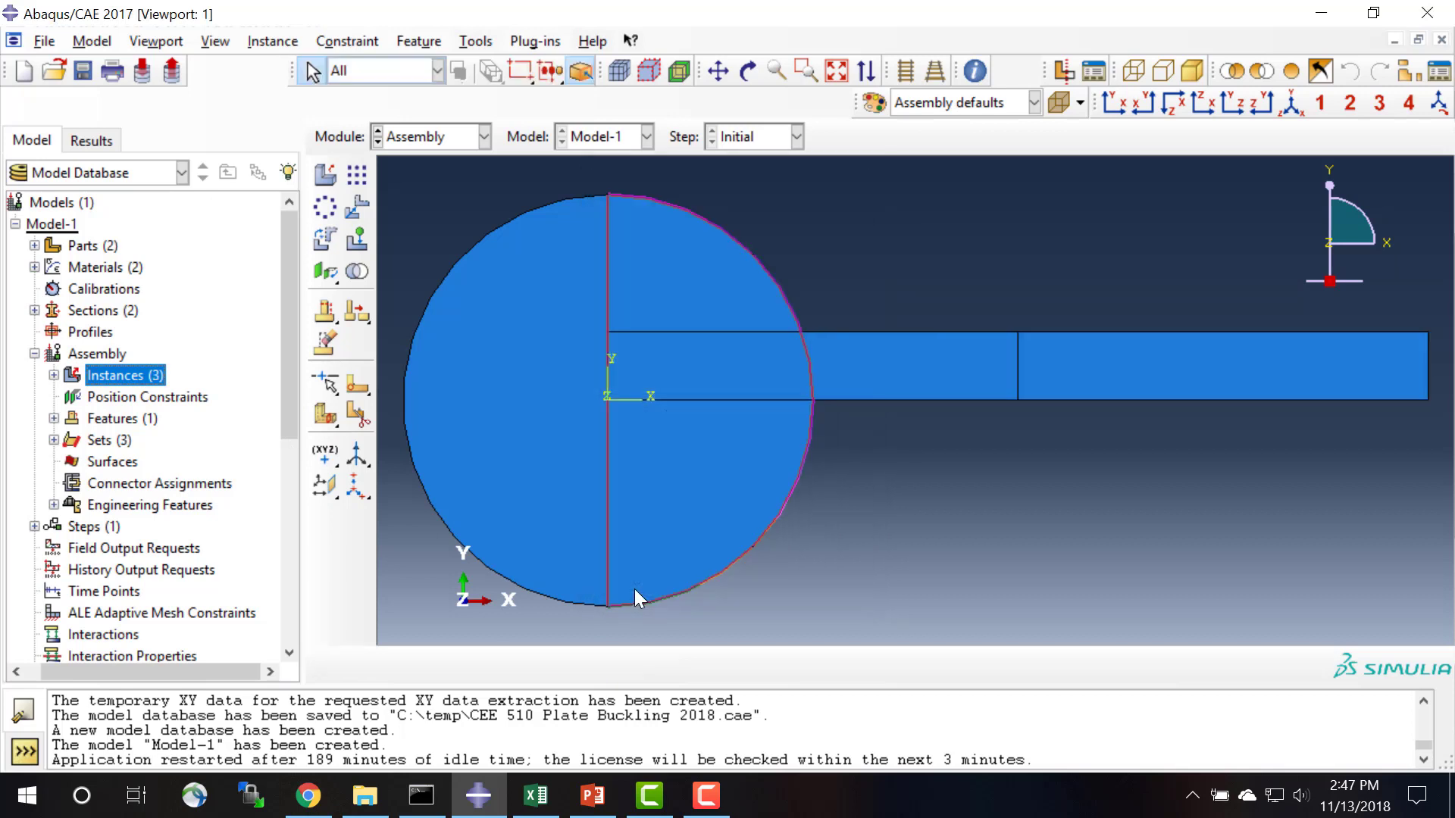
- Translate one plate from its bottom middle vertex onto the disk's top point
left_click(353, 212)
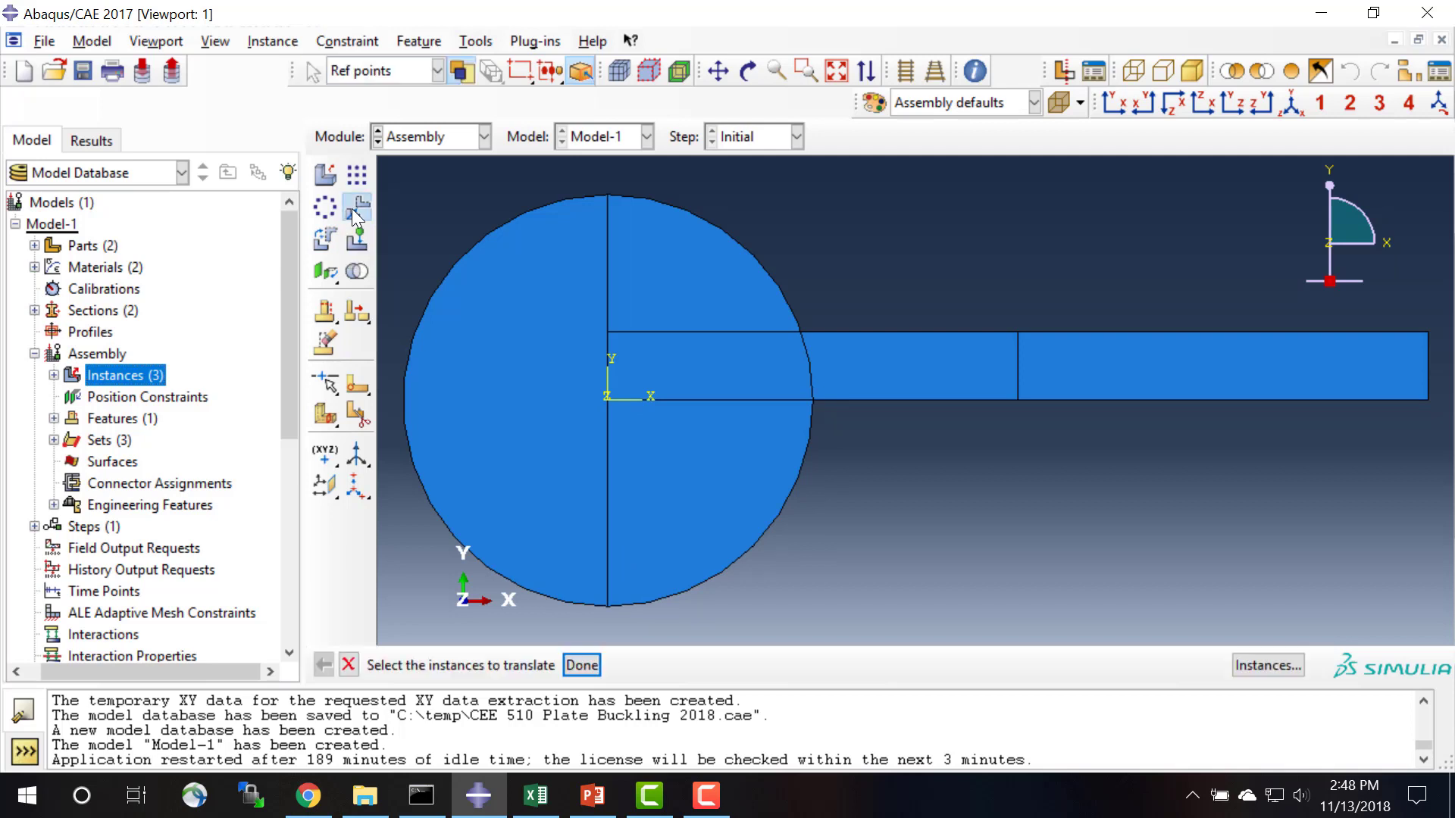
left_click(719, 285)
left_click(879, 371)
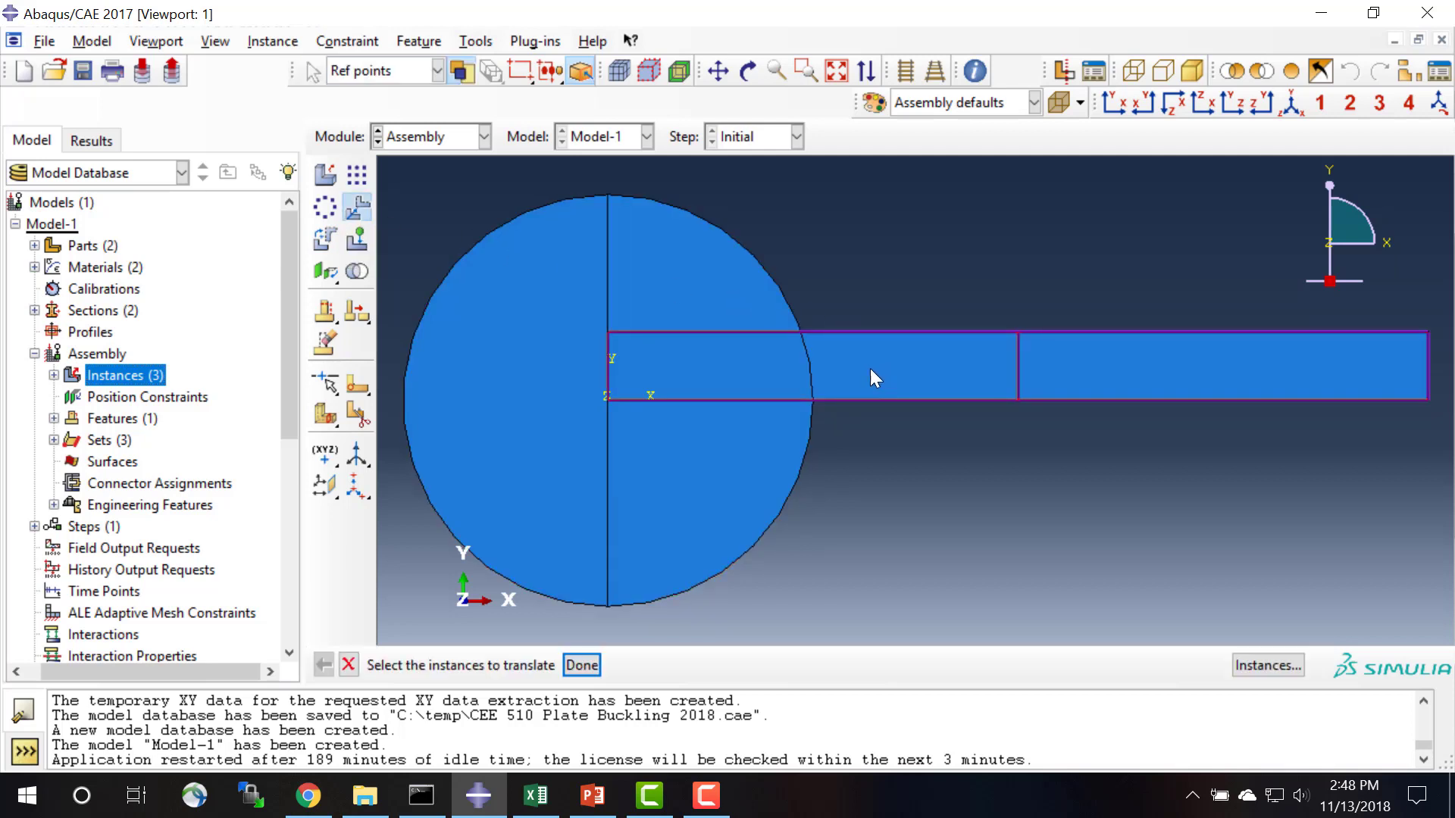
left_click(582, 665)
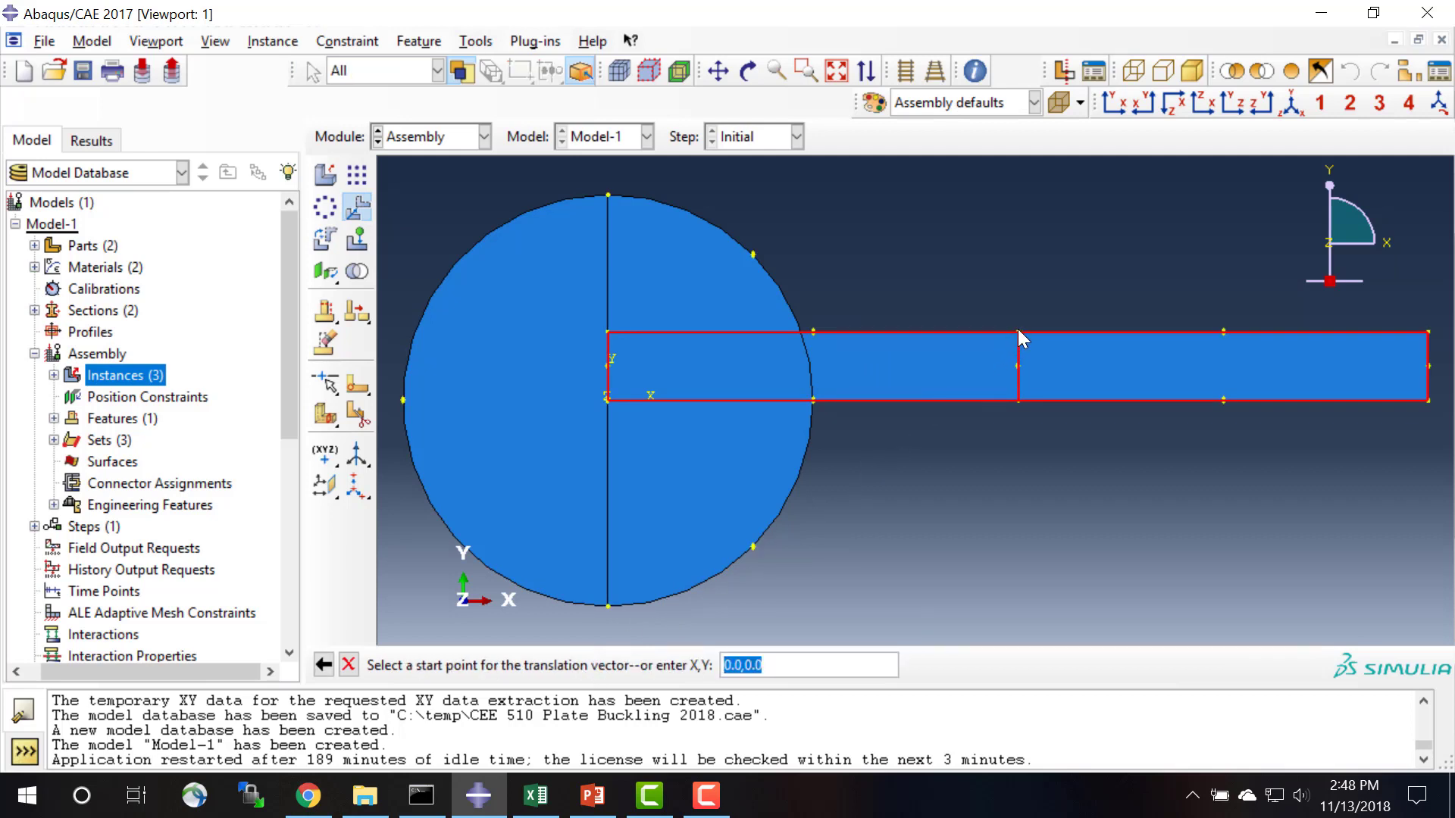
left_click(1017, 400)
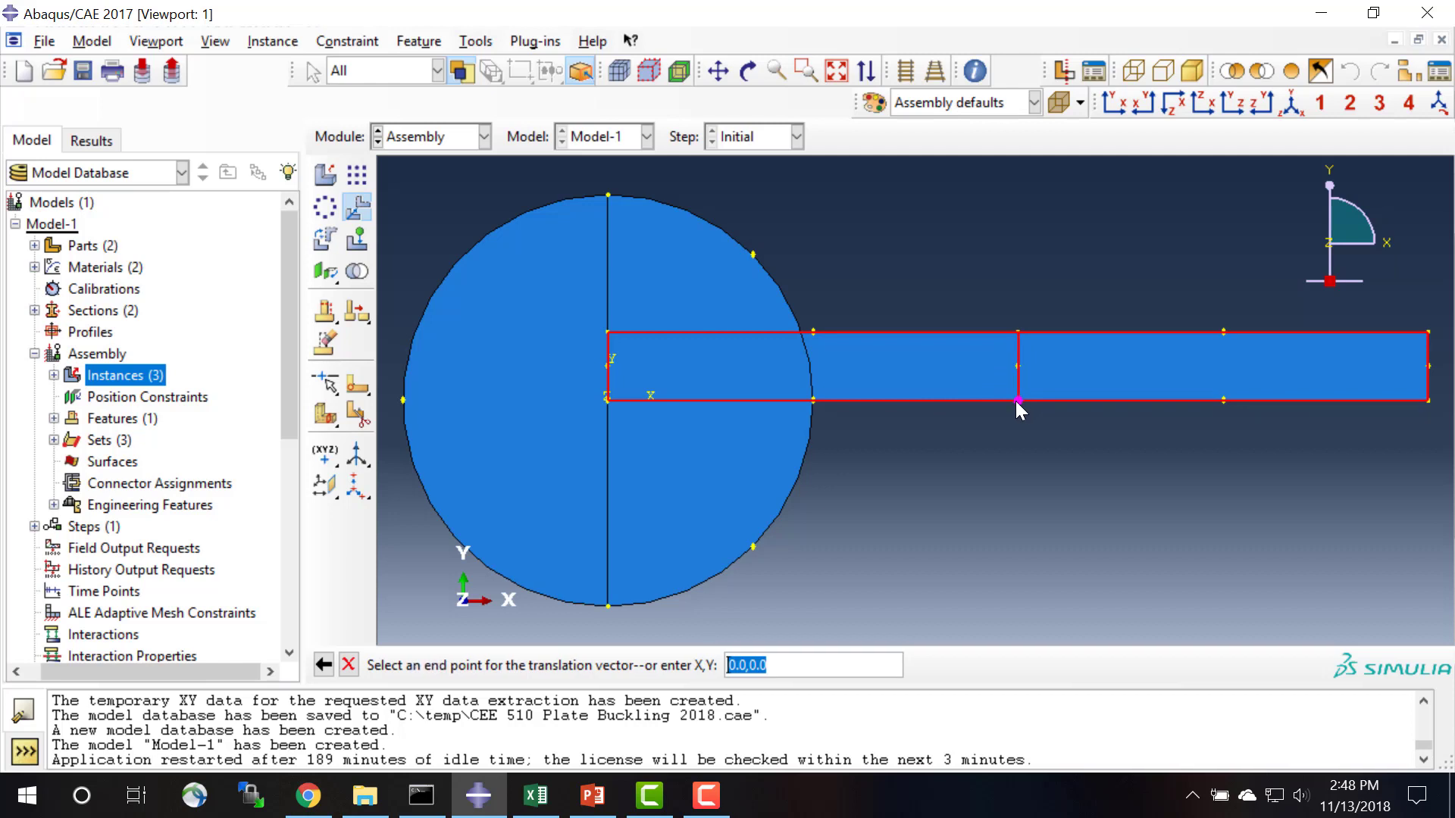
left_click(606, 194)
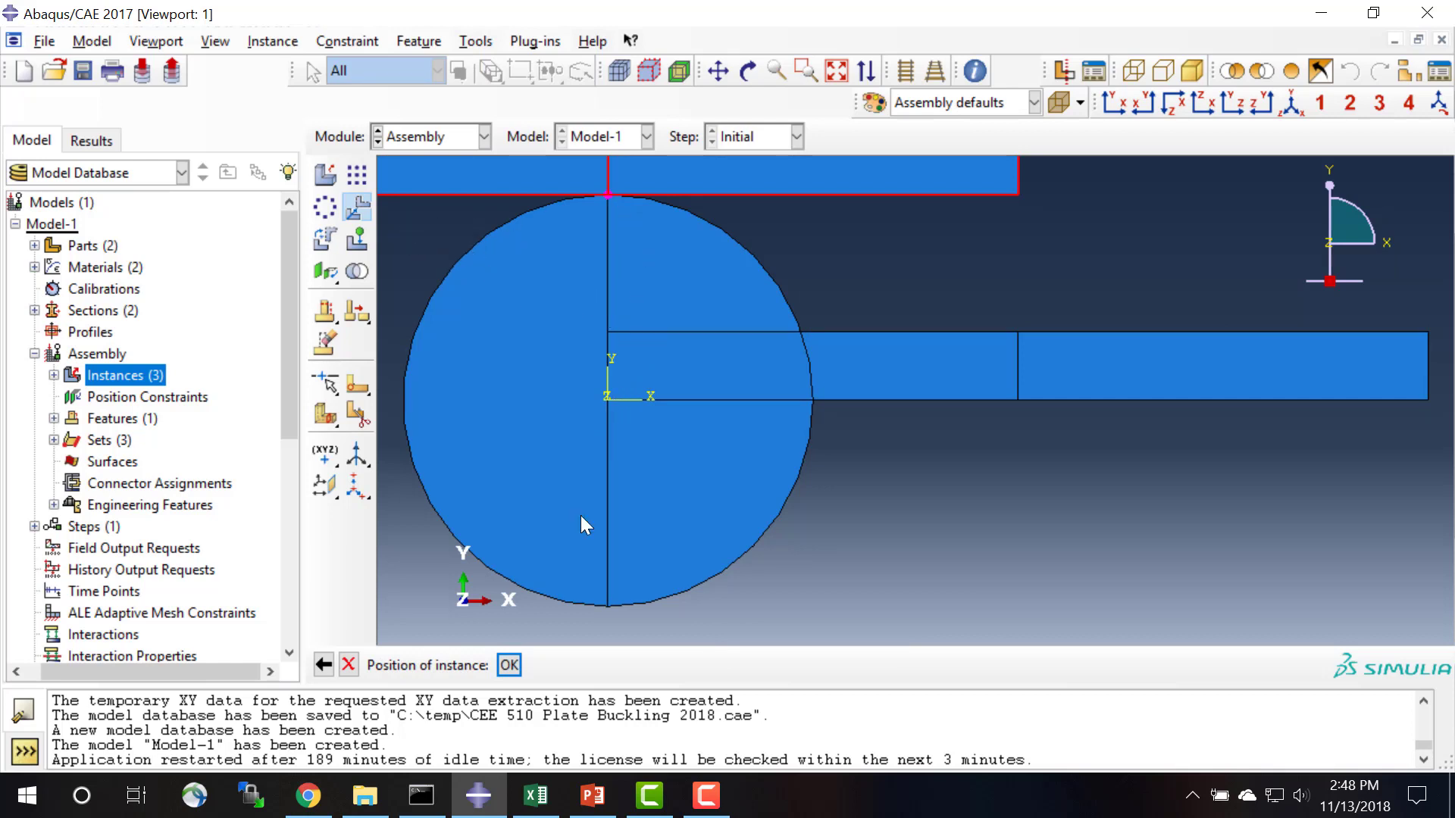
left_click(509, 665)
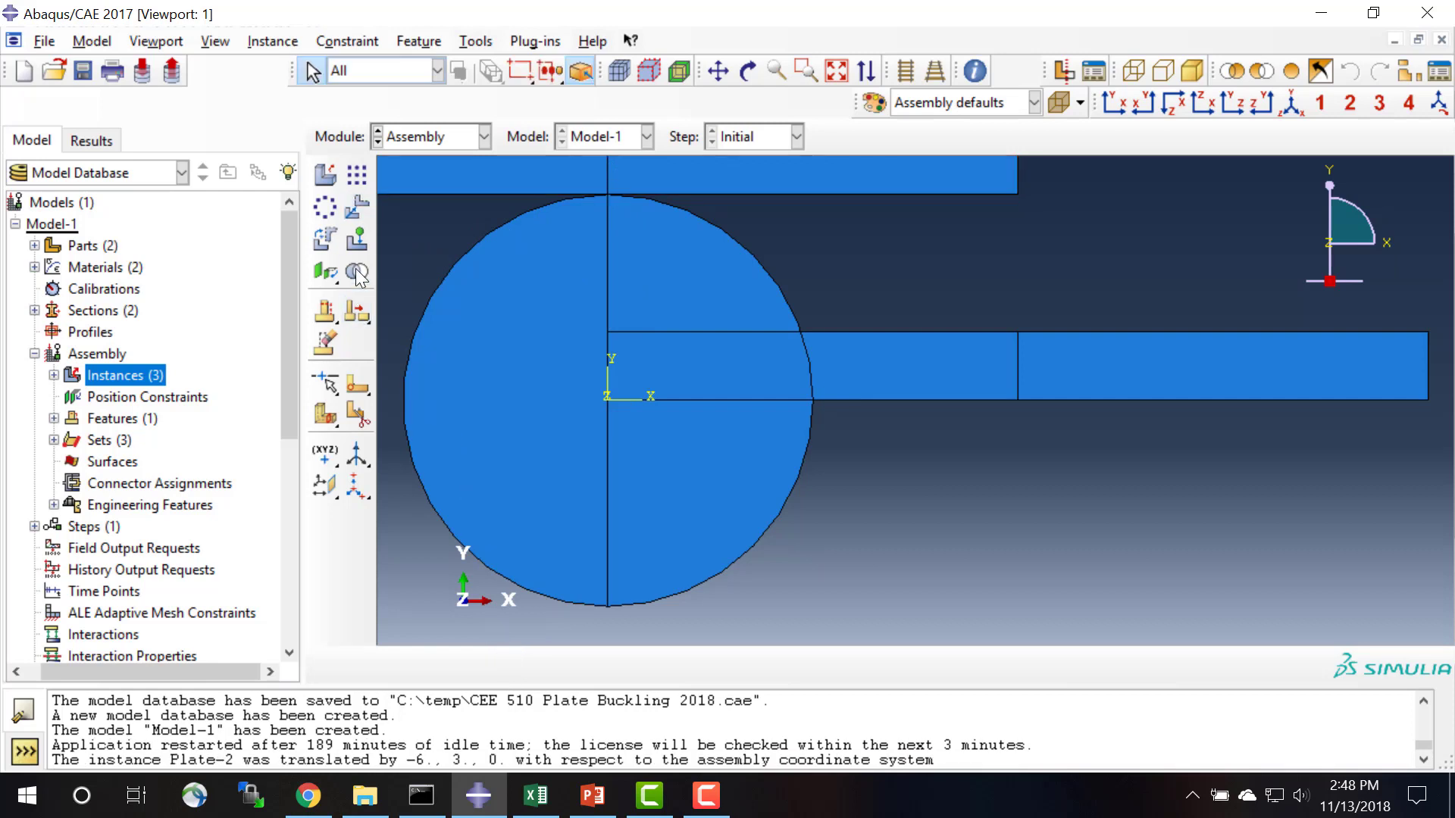
- Translate the other plate from its top-edge vertex to the disk's bottom point
left_click(357, 210)
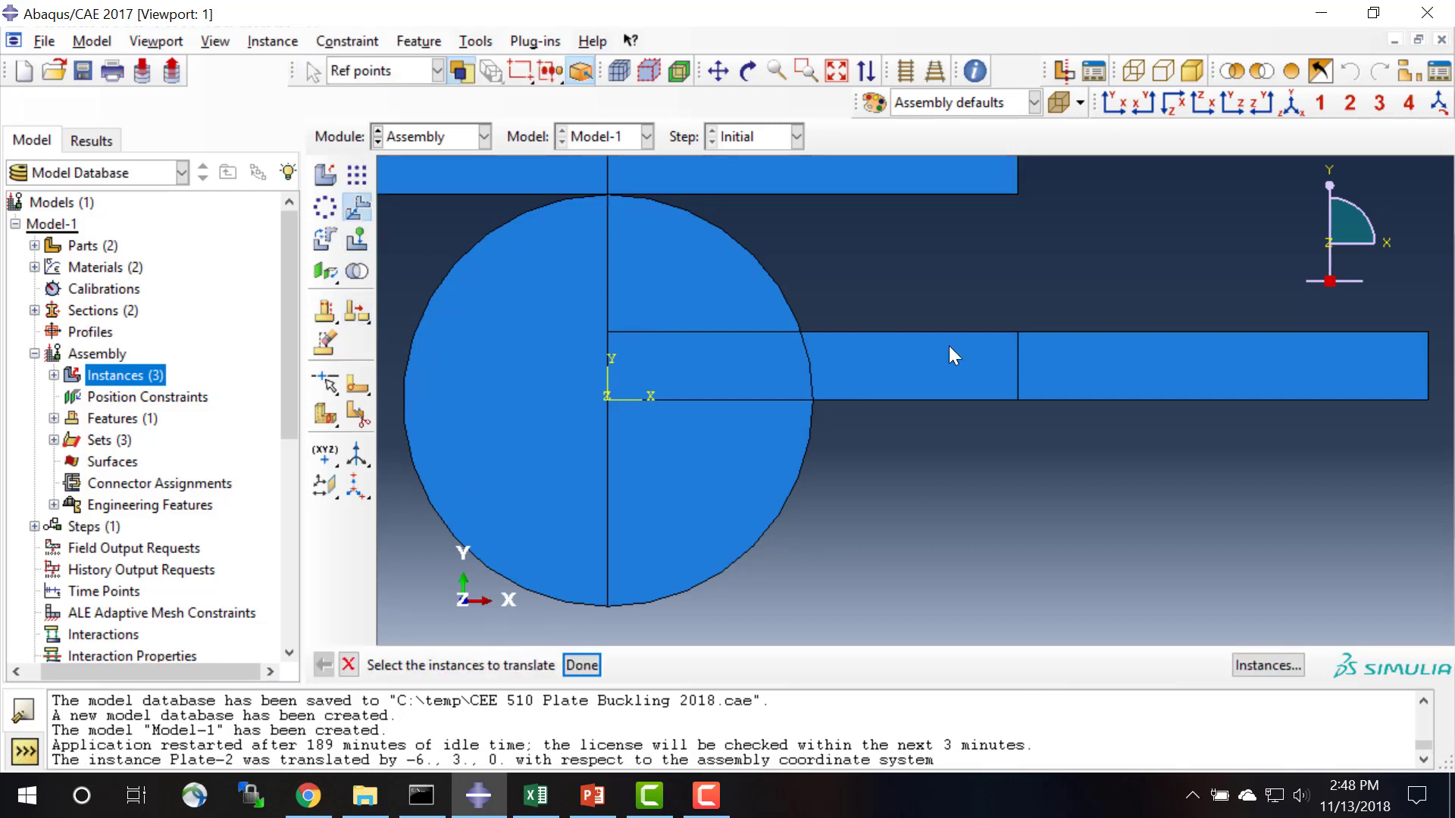
left_click(953, 358)
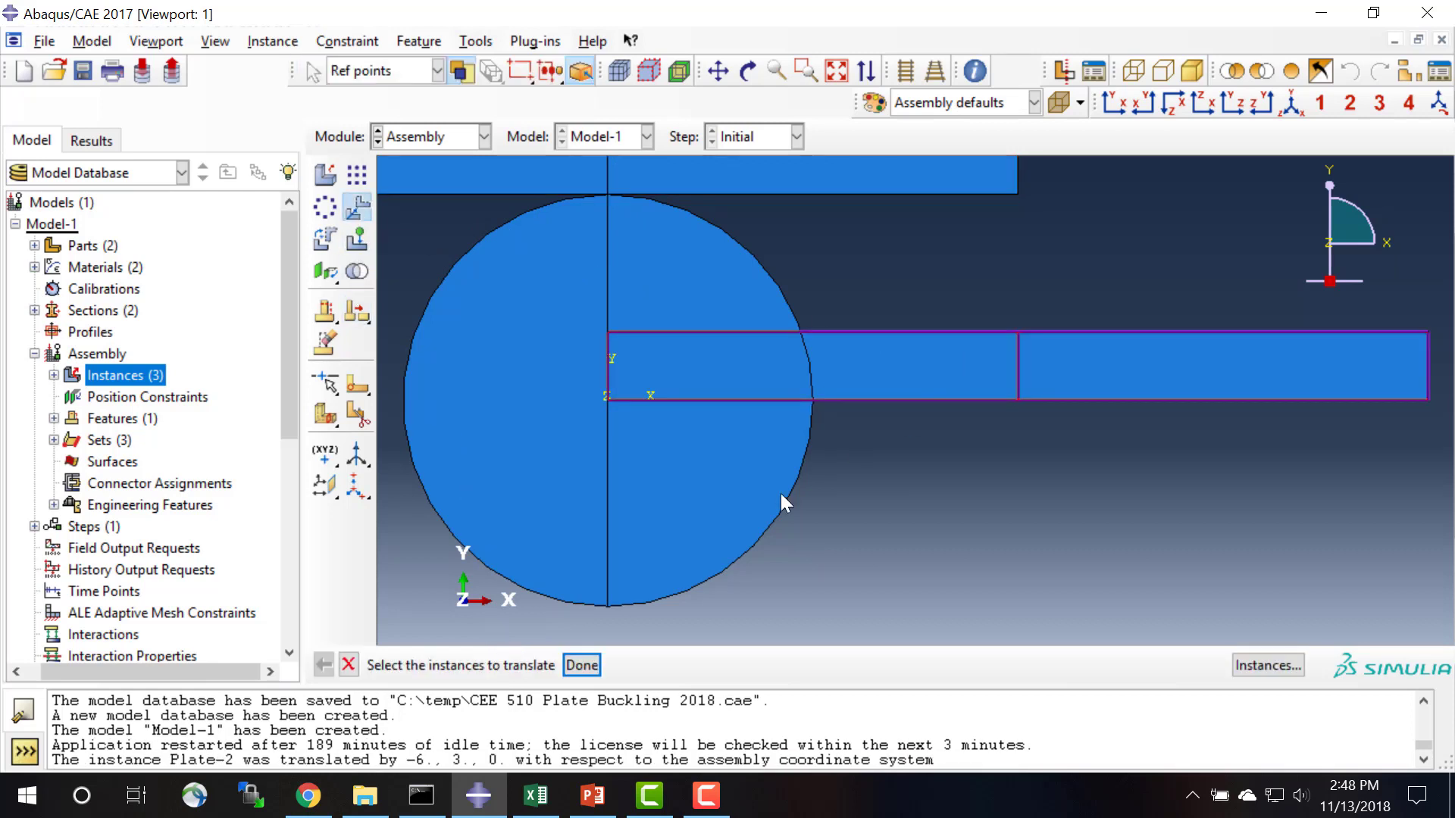
left_click(588, 664)
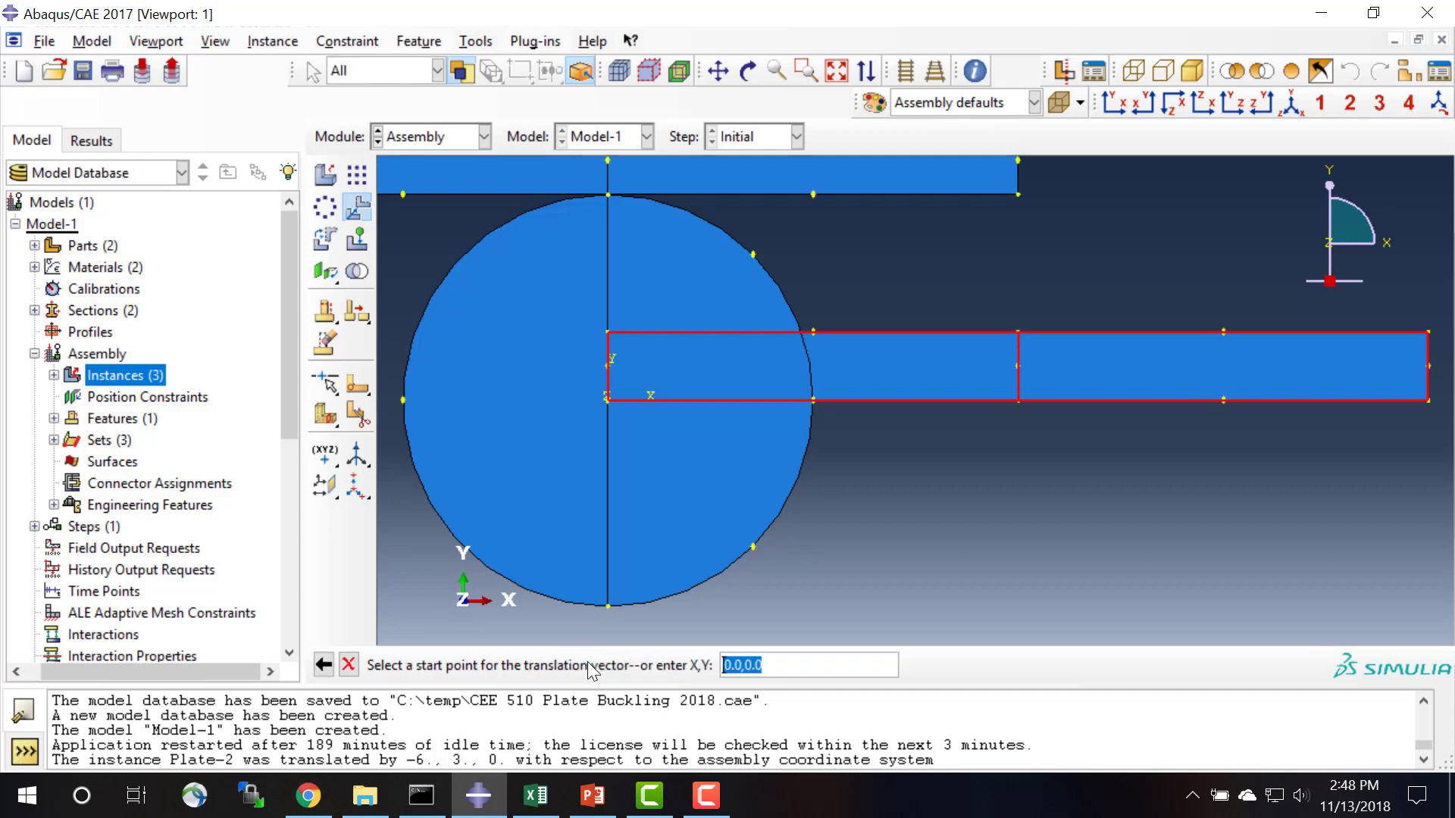
left_click(1016, 331)
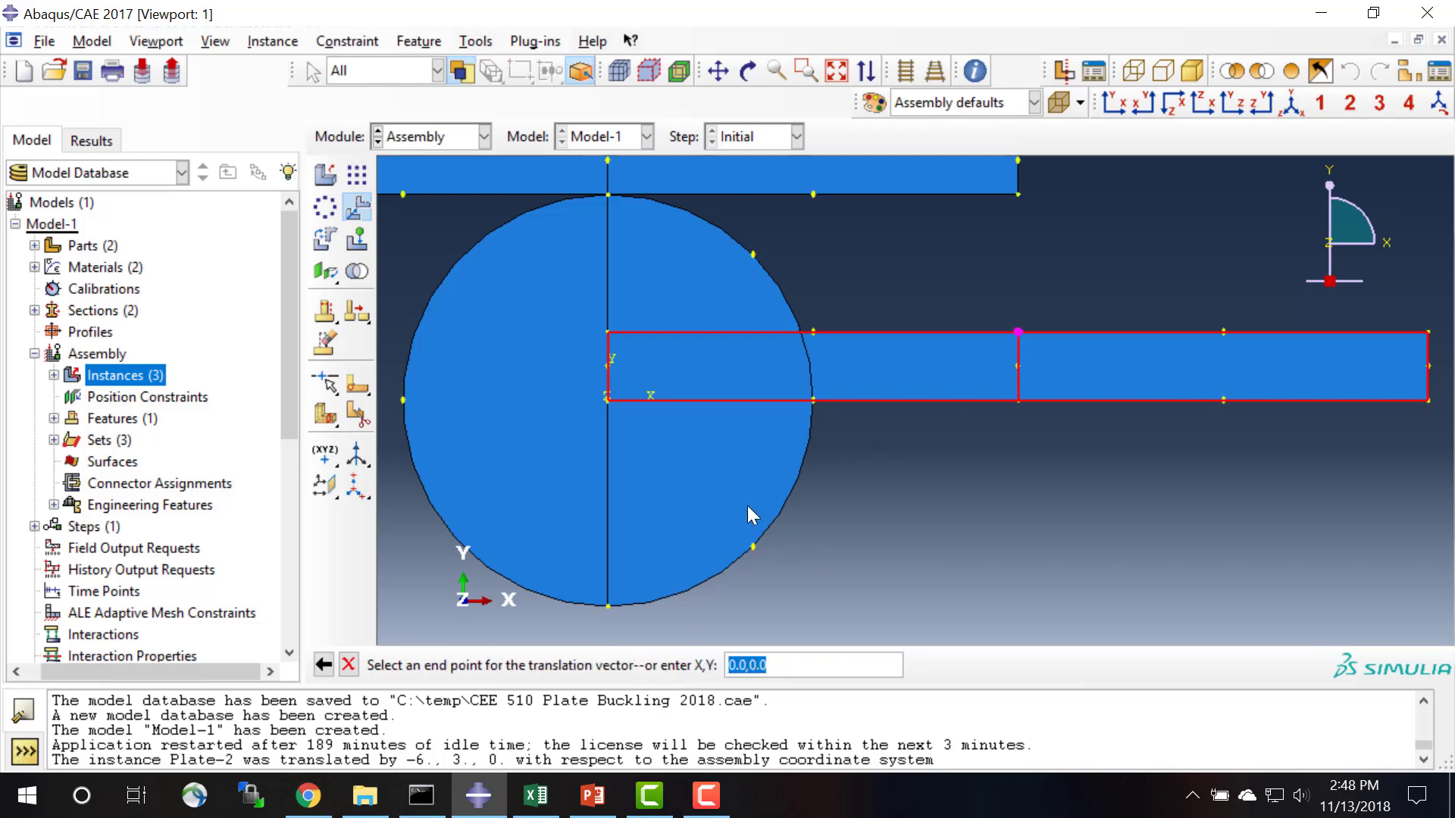
left_click(607, 606)
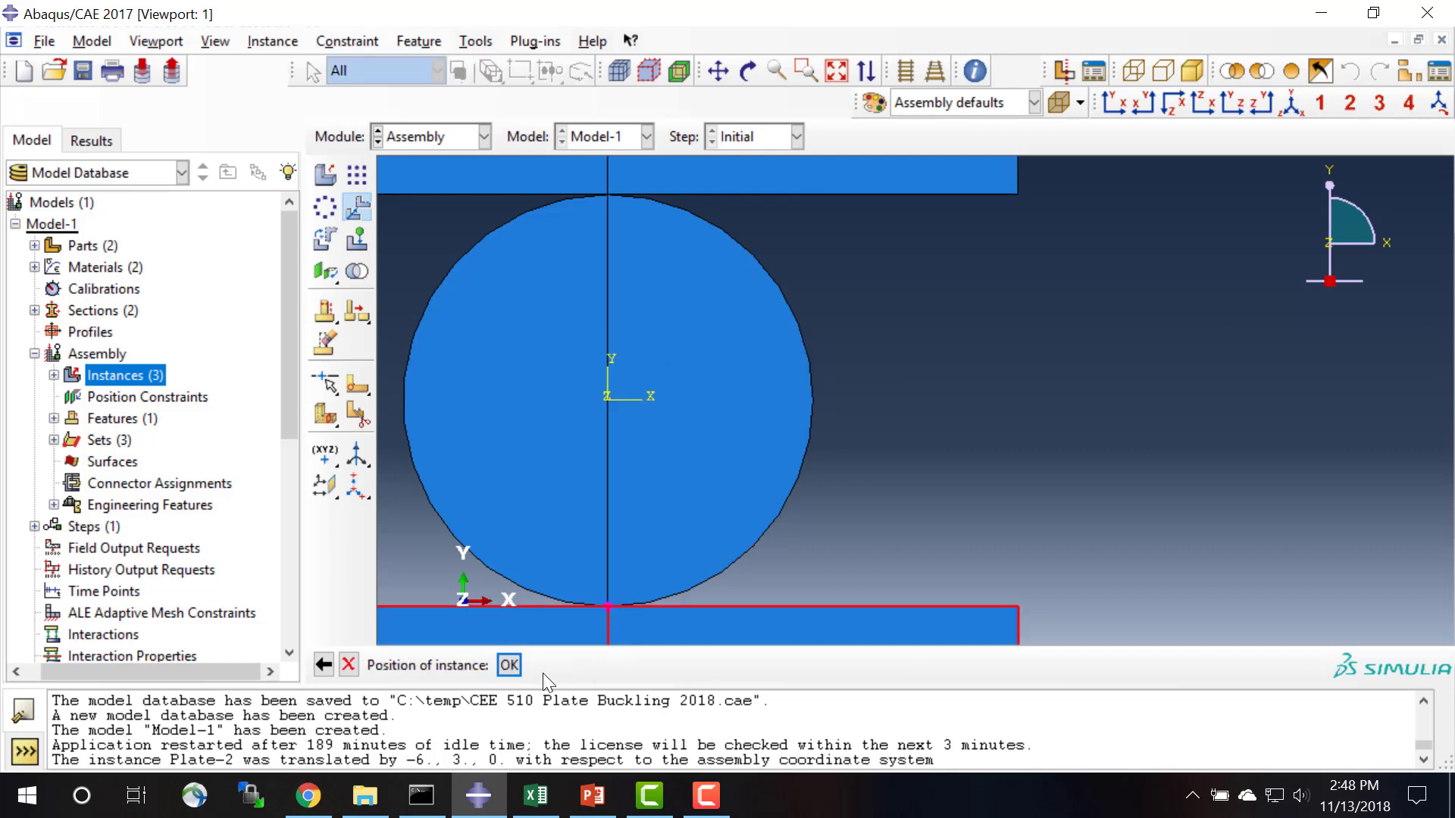
left_click(508, 666)
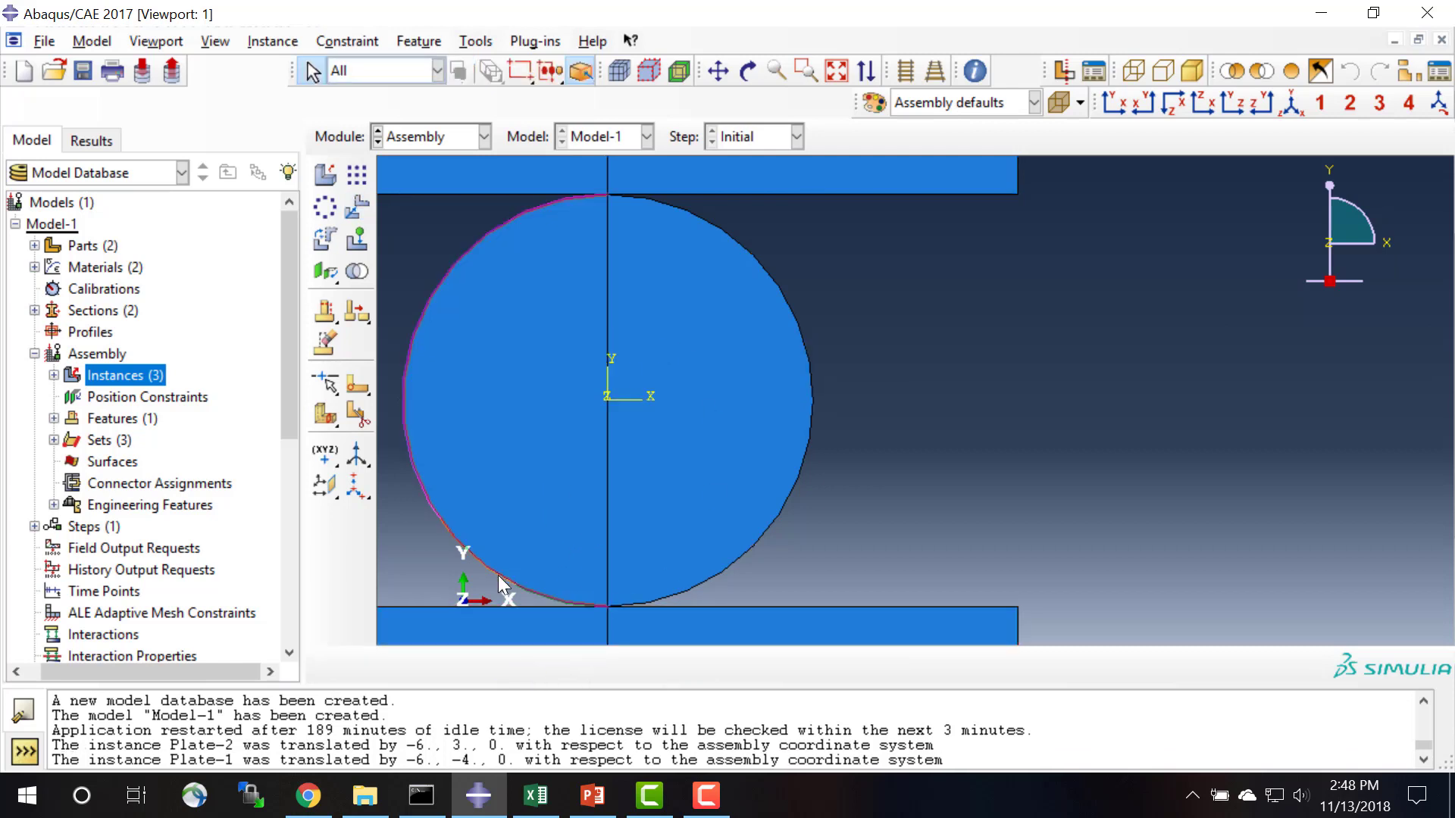
- Create Static, General step Step-1 with initial and maximum increment sizes of 0.1
double_click(83, 527)
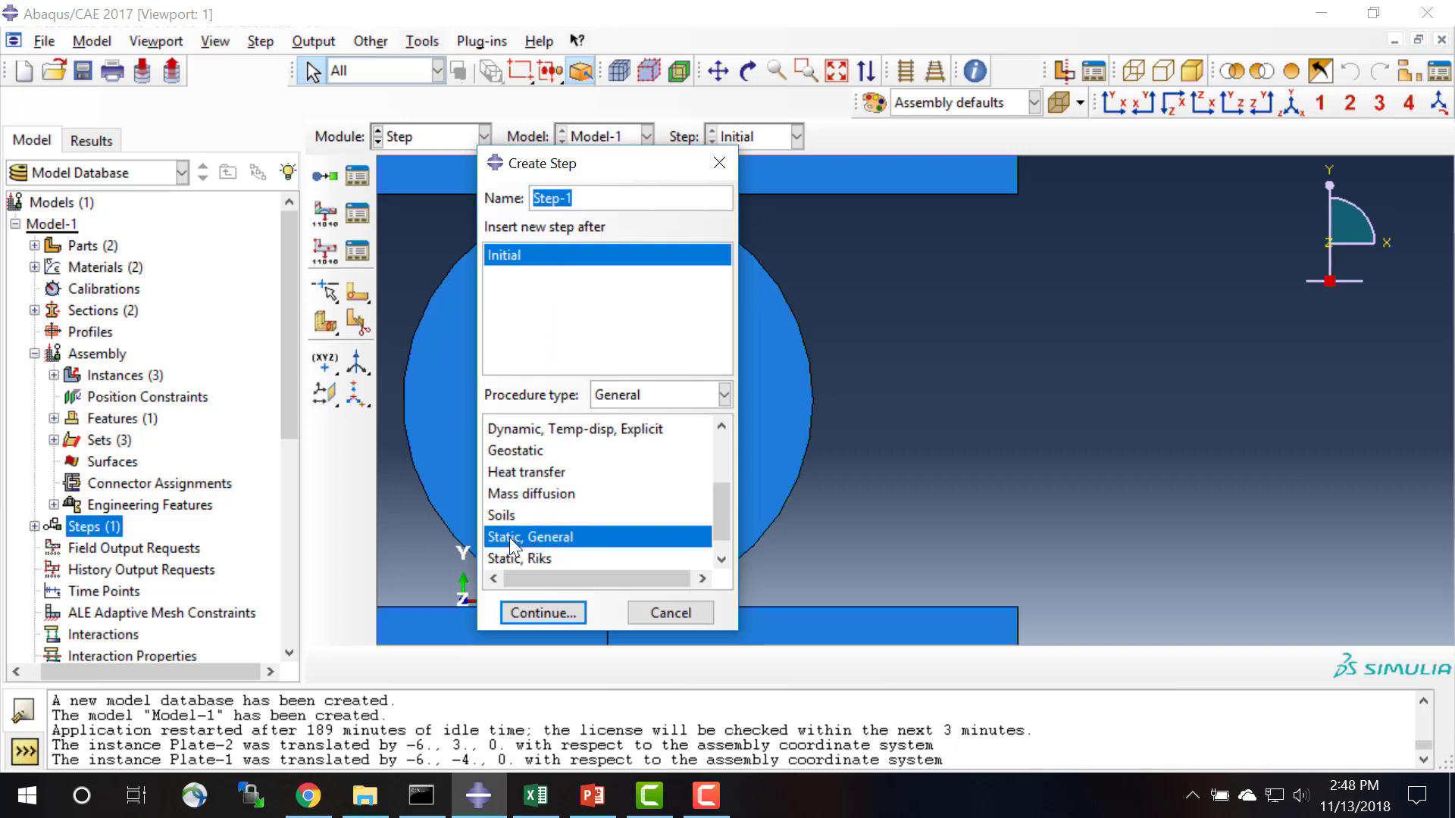
left_click(541, 612)
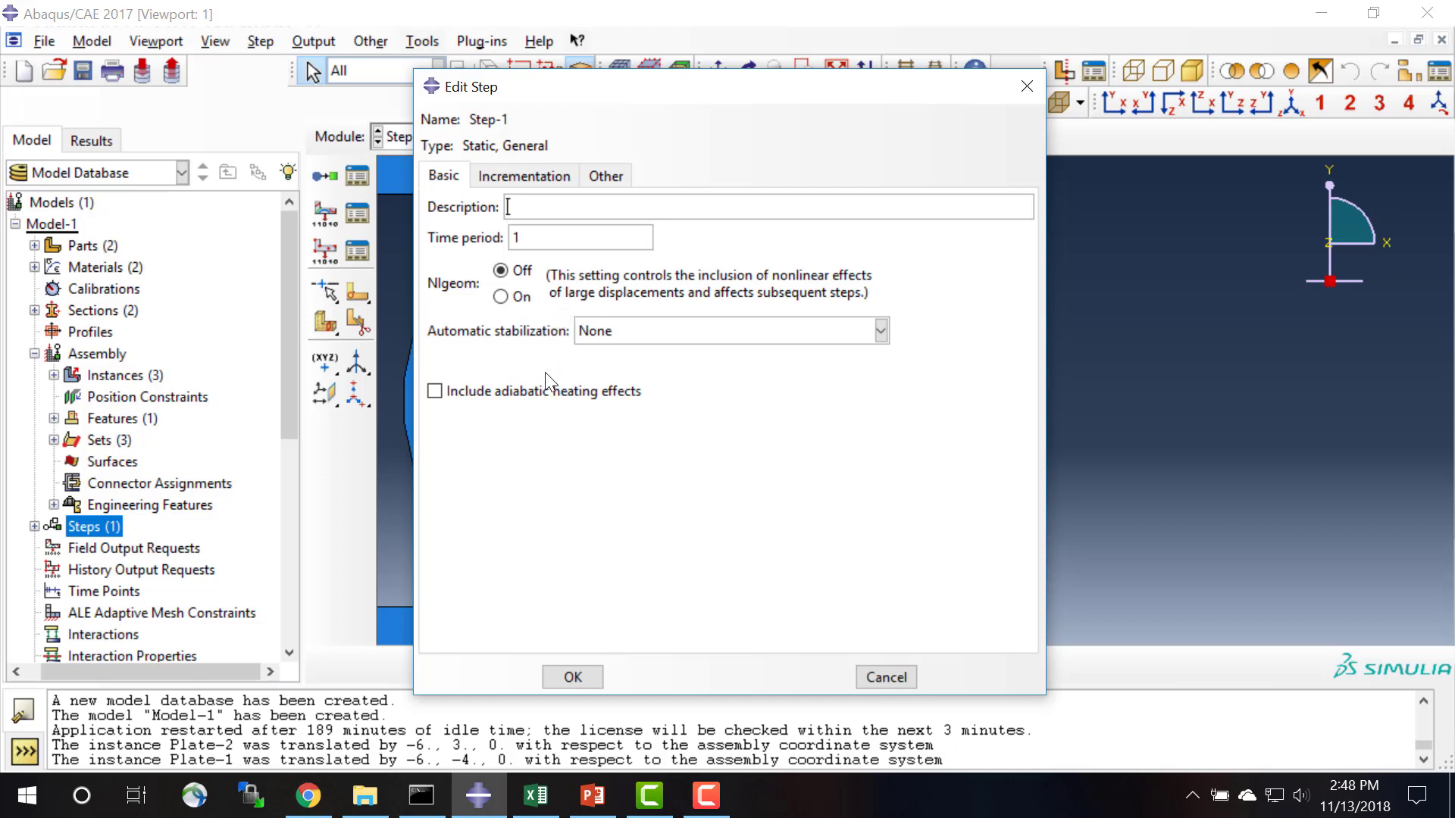
left_click(503, 176)
double_click(559, 296)
type("0")
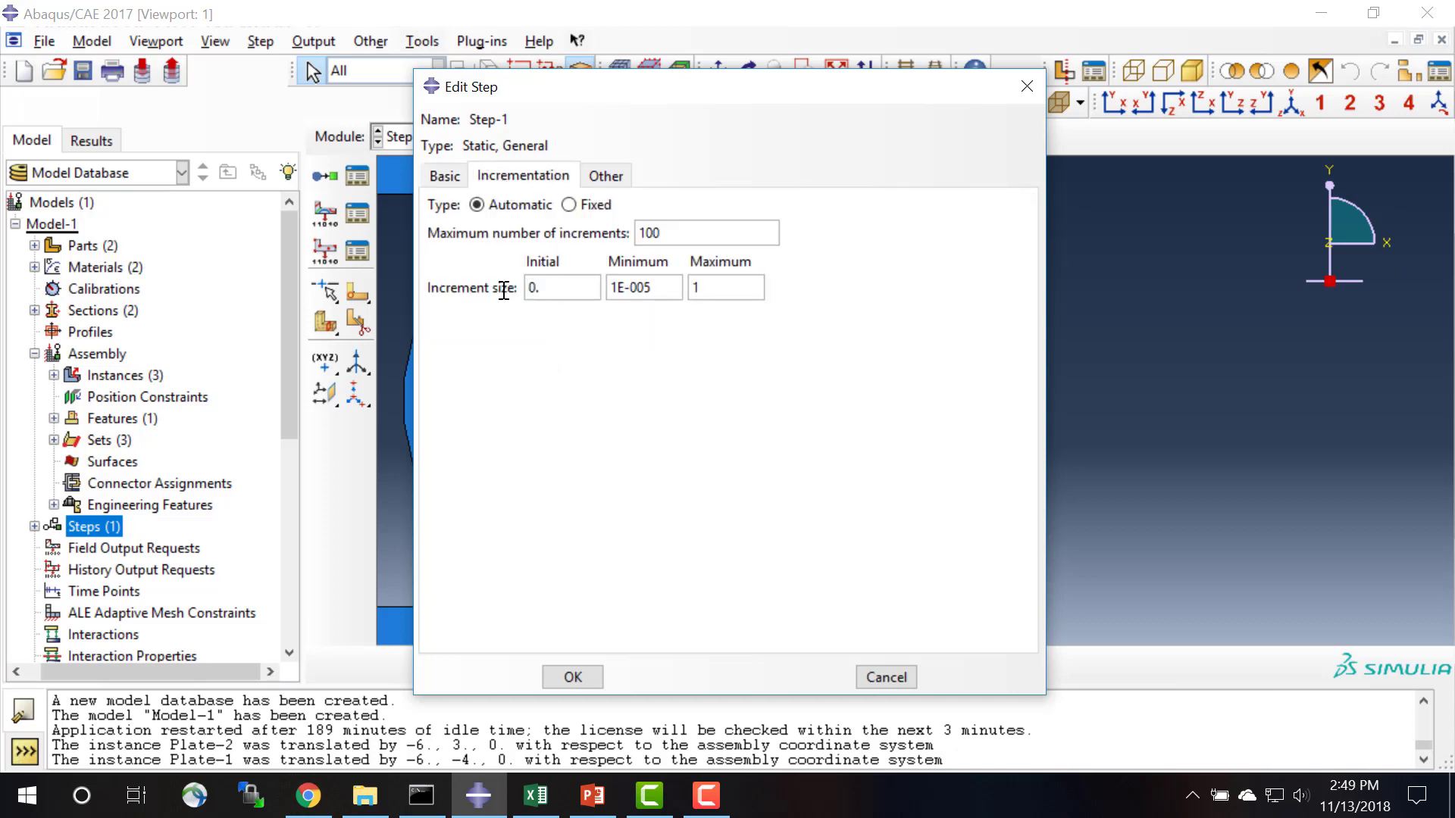
type(".1")
left_click_drag(711, 287, 682, 288)
type("0.1")
left_click(580, 675)
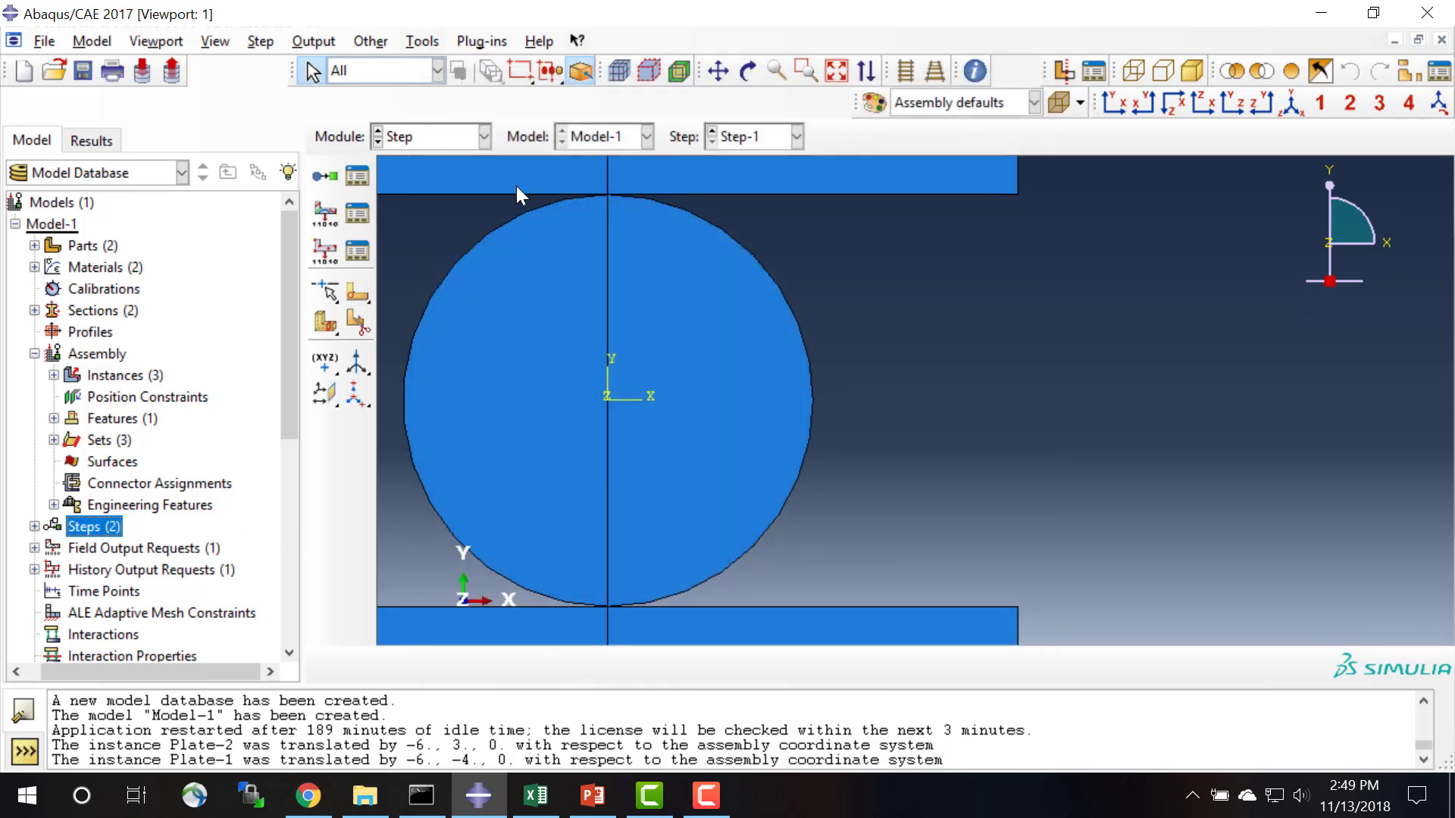
left_click(842, 75)
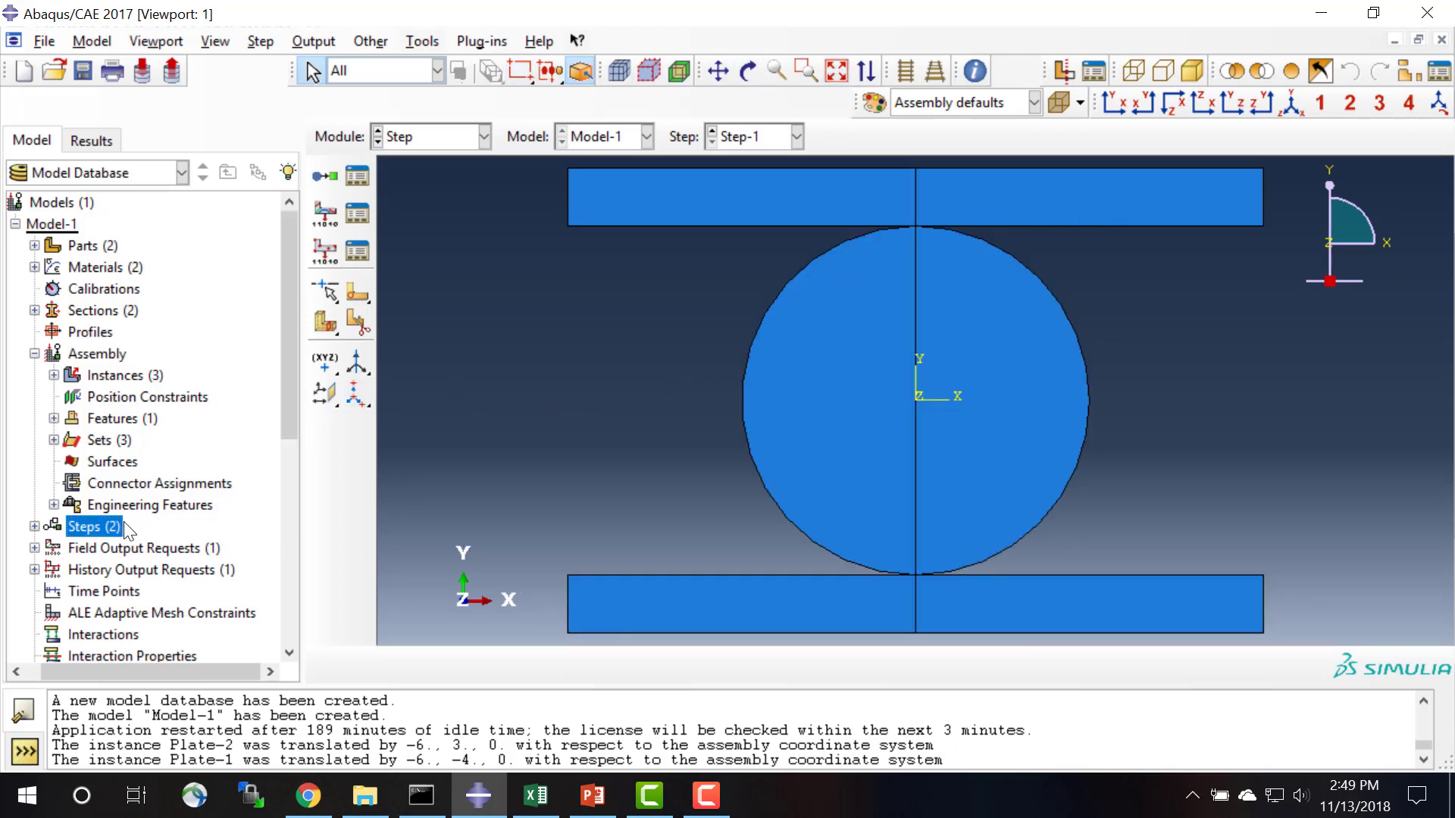
scroll(106, 530, "down", 1)
scroll(106, 532, "down", 5)
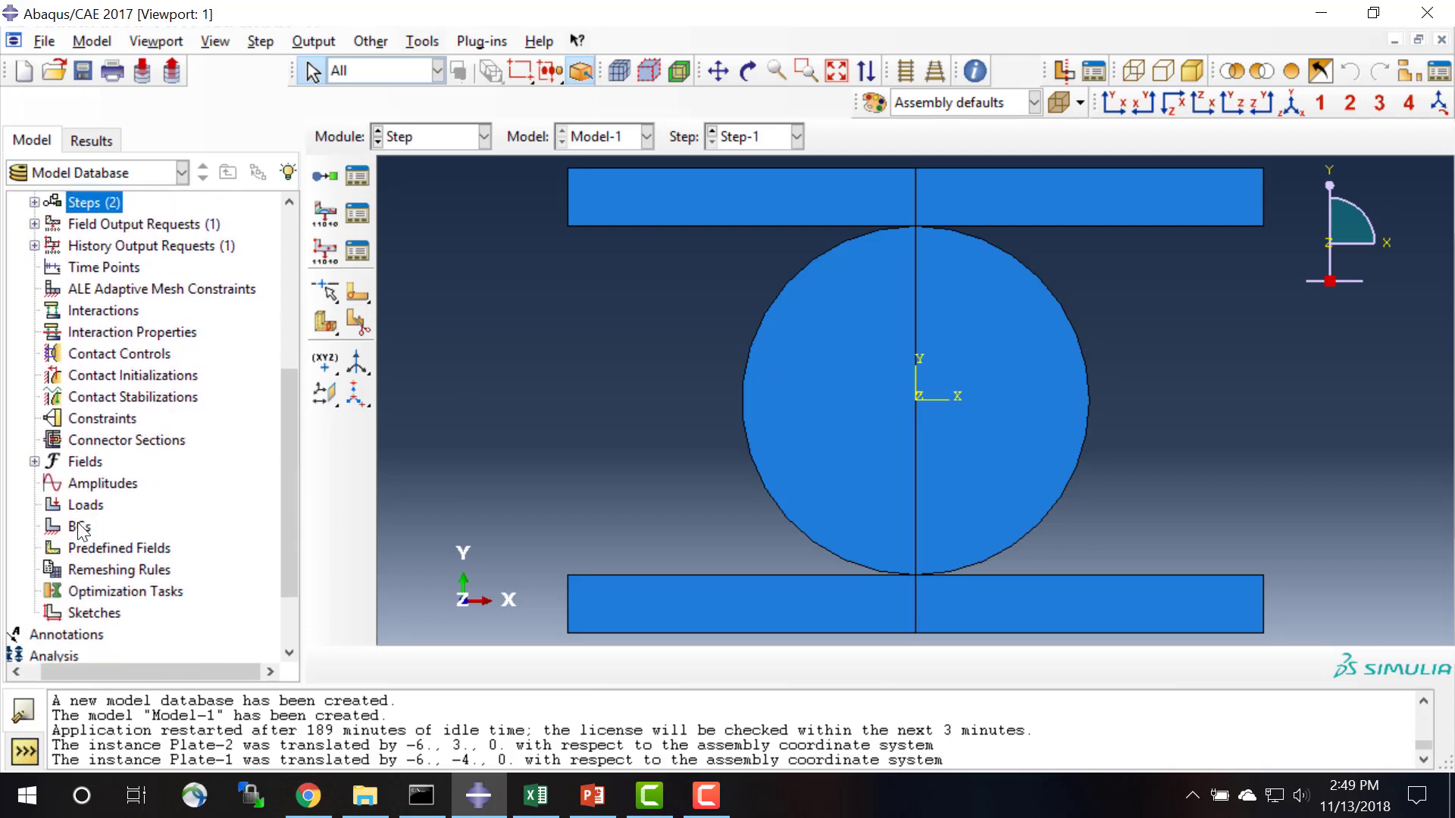
- Create Displacement/Rotation BC-1 fixing the lower plate's bottom edge with U1 = U2 = 0
double_click(78, 523)
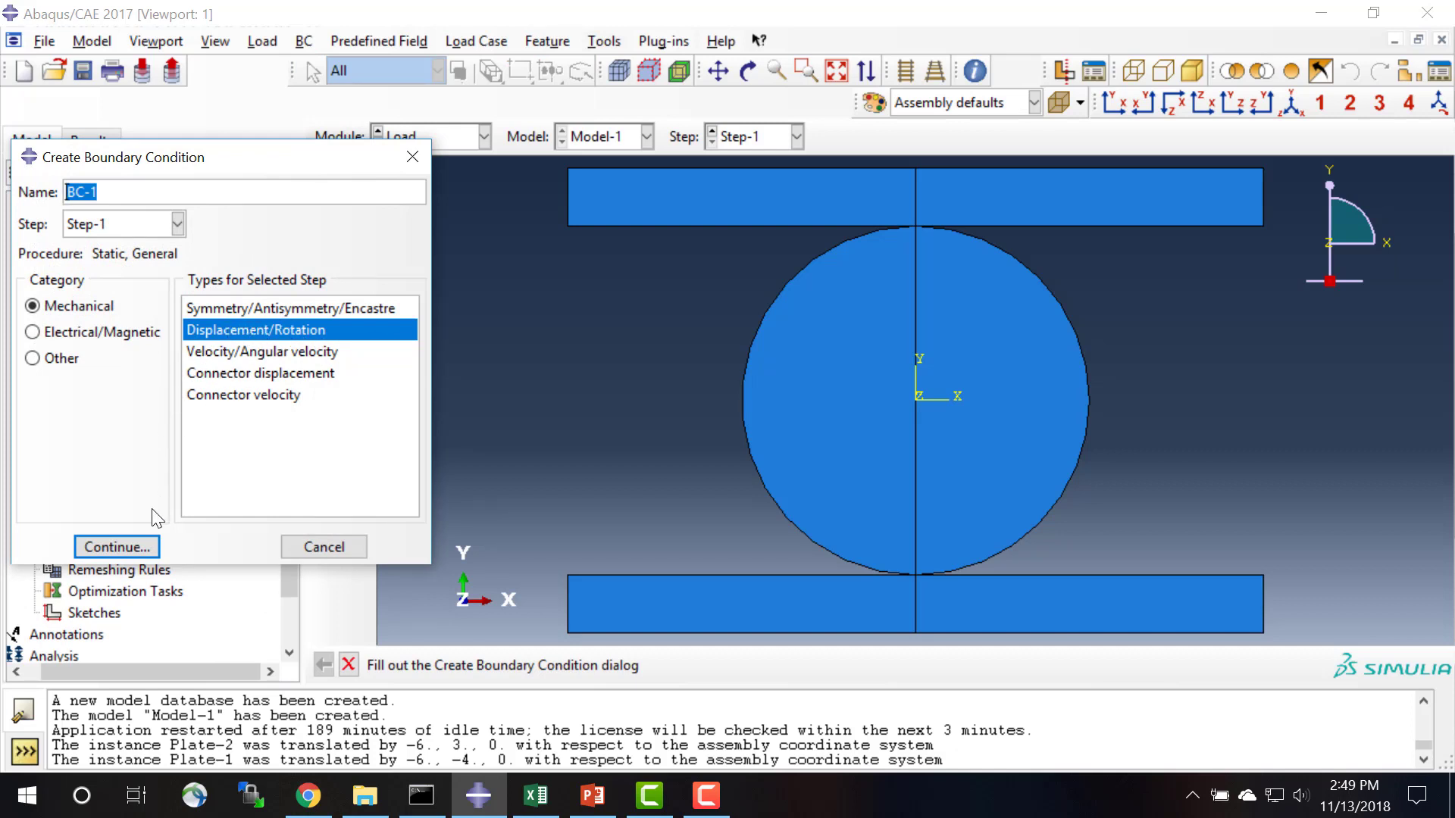
left_click(121, 548)
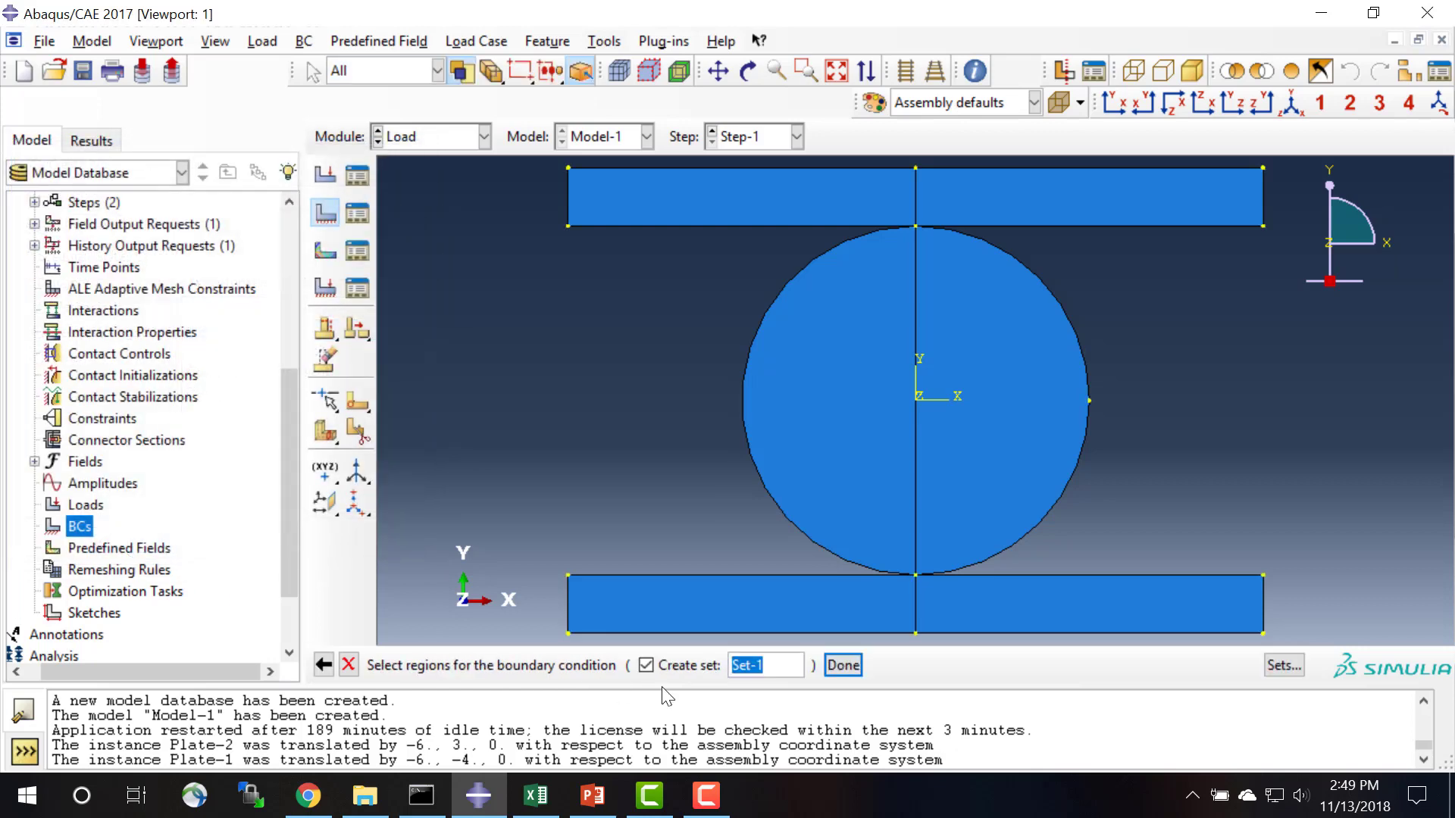
left_click(738, 630)
left_click(989, 631, "shift")
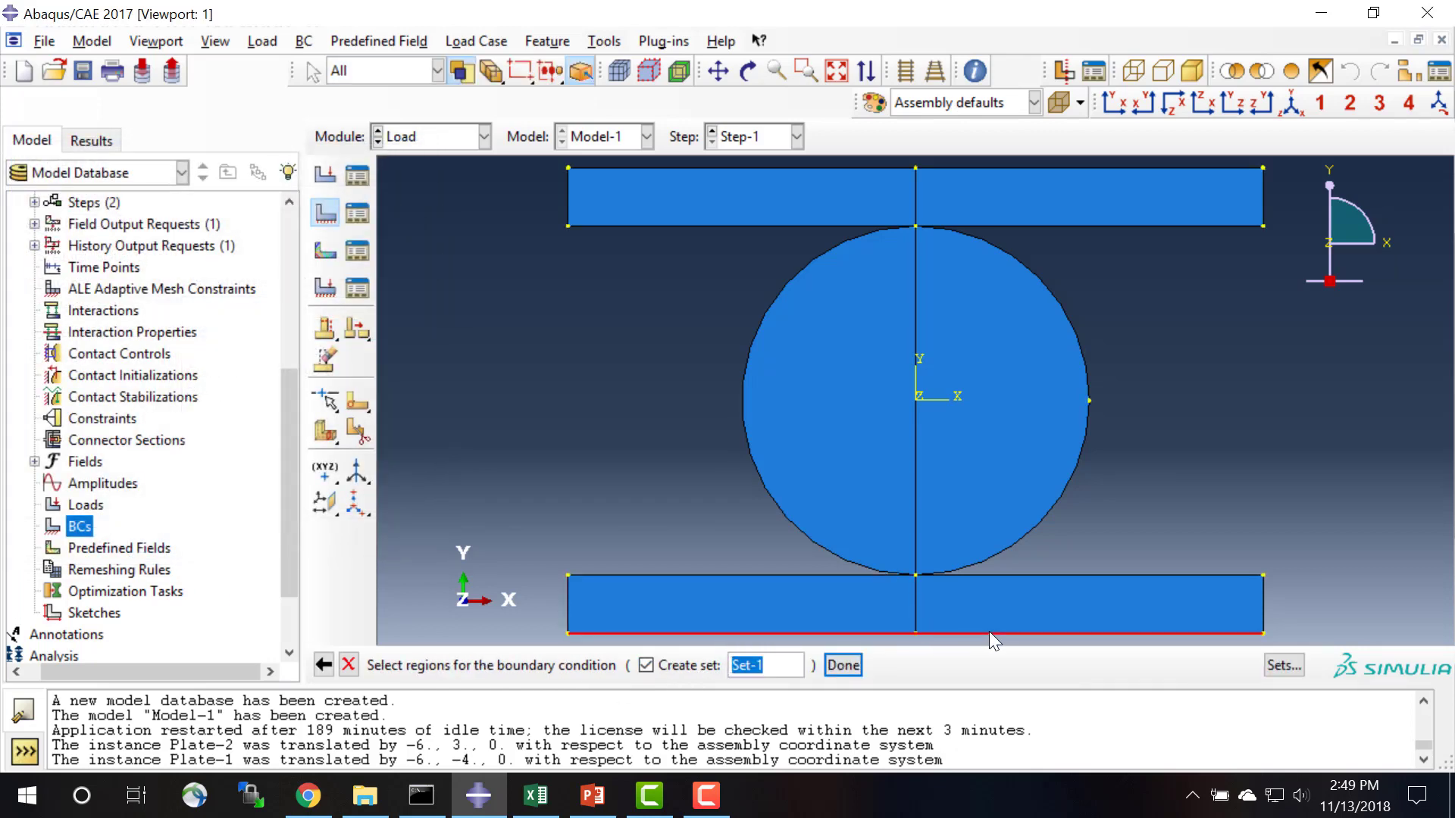
left_click(841, 664)
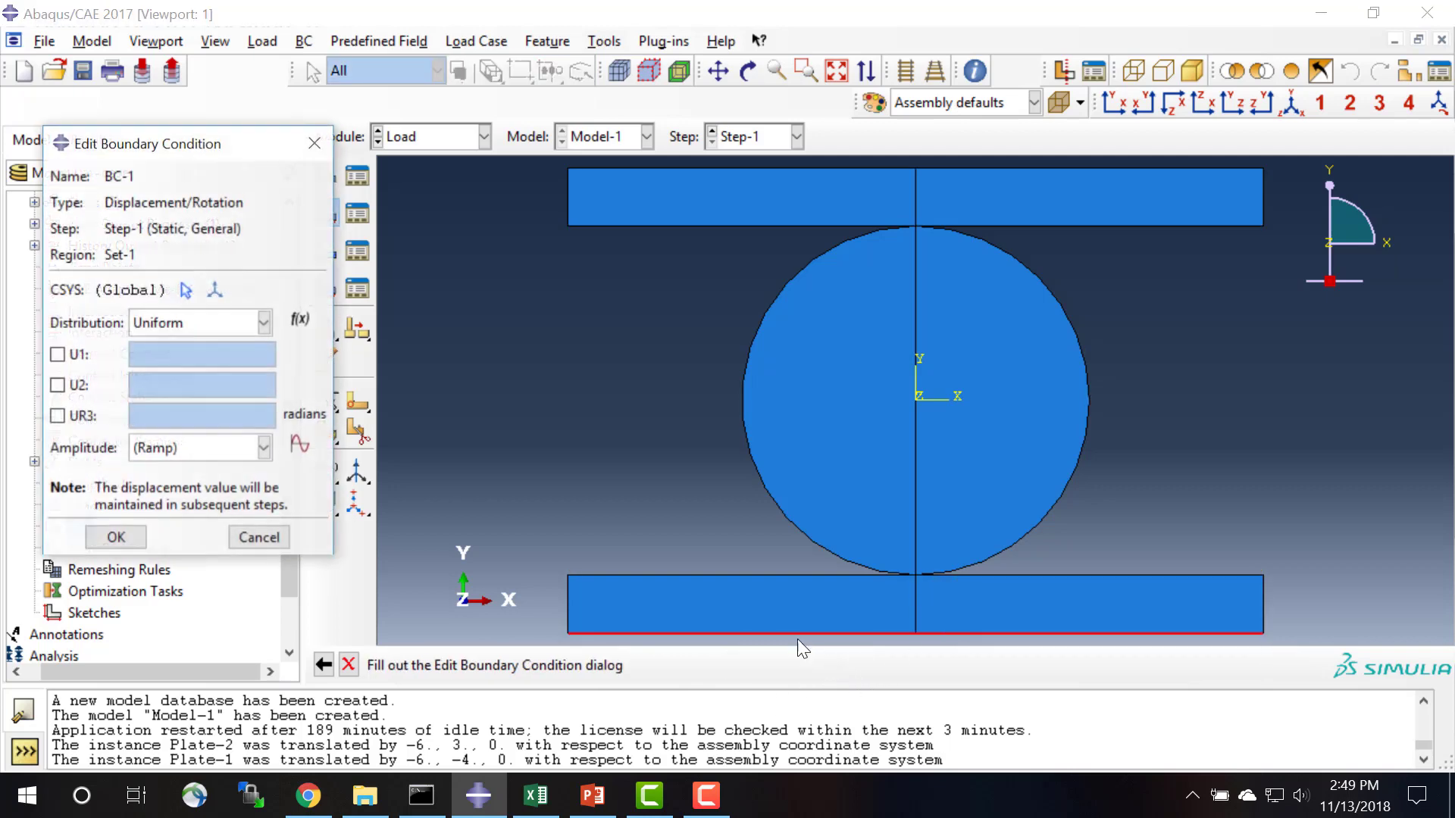
left_click(58, 354)
left_click(58, 385)
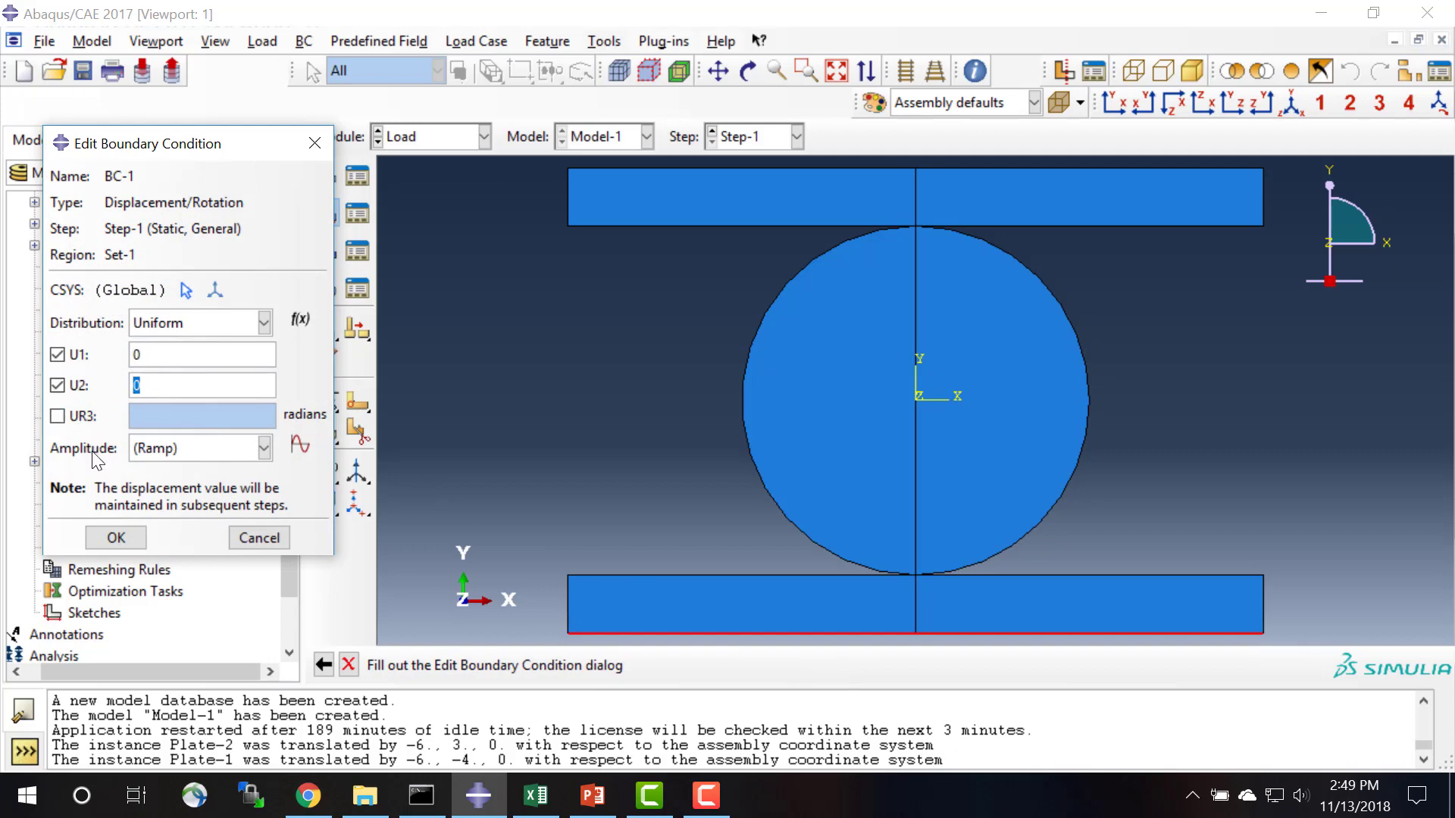
left_click(116, 538)
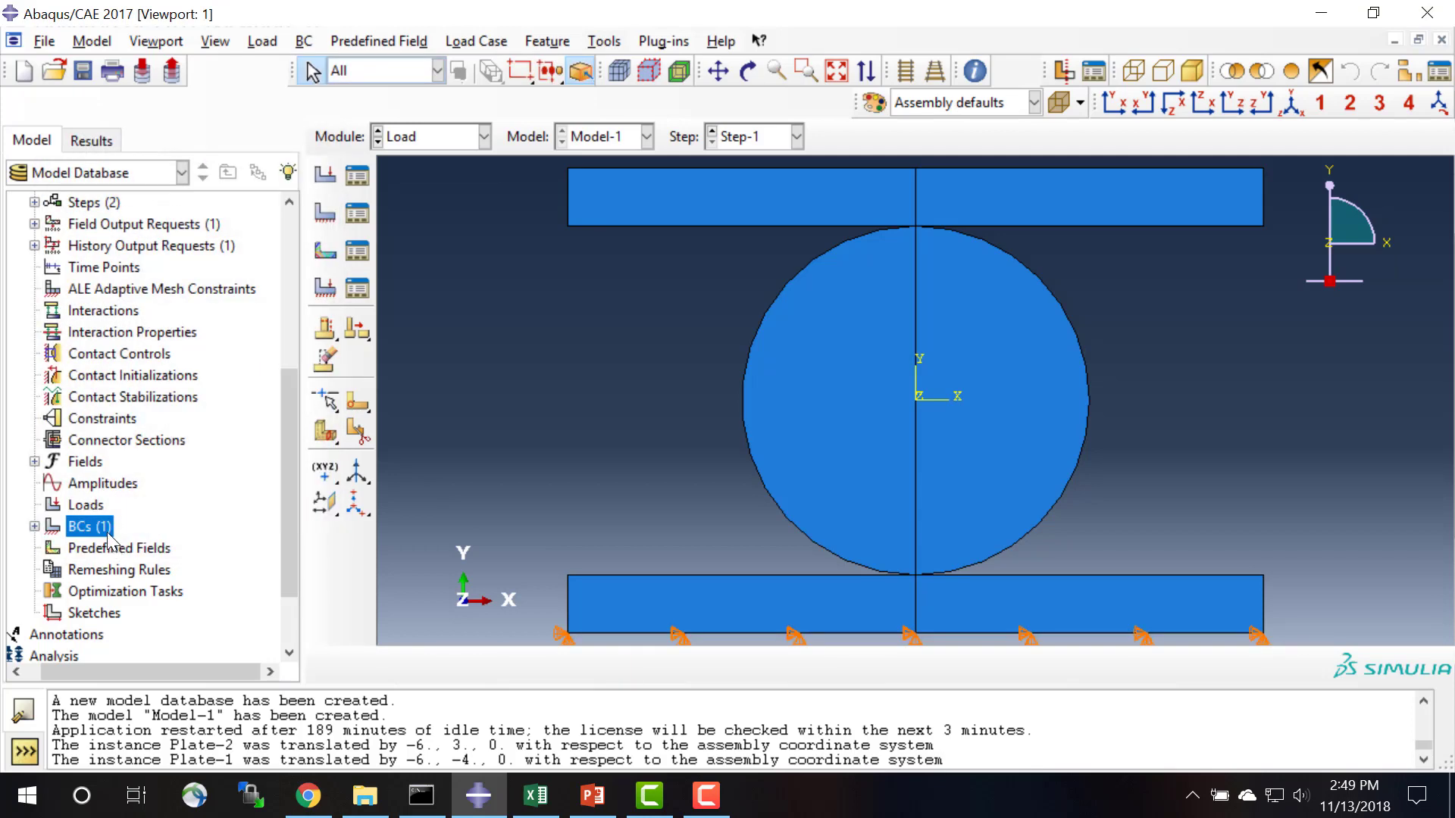
double_click(72, 531)
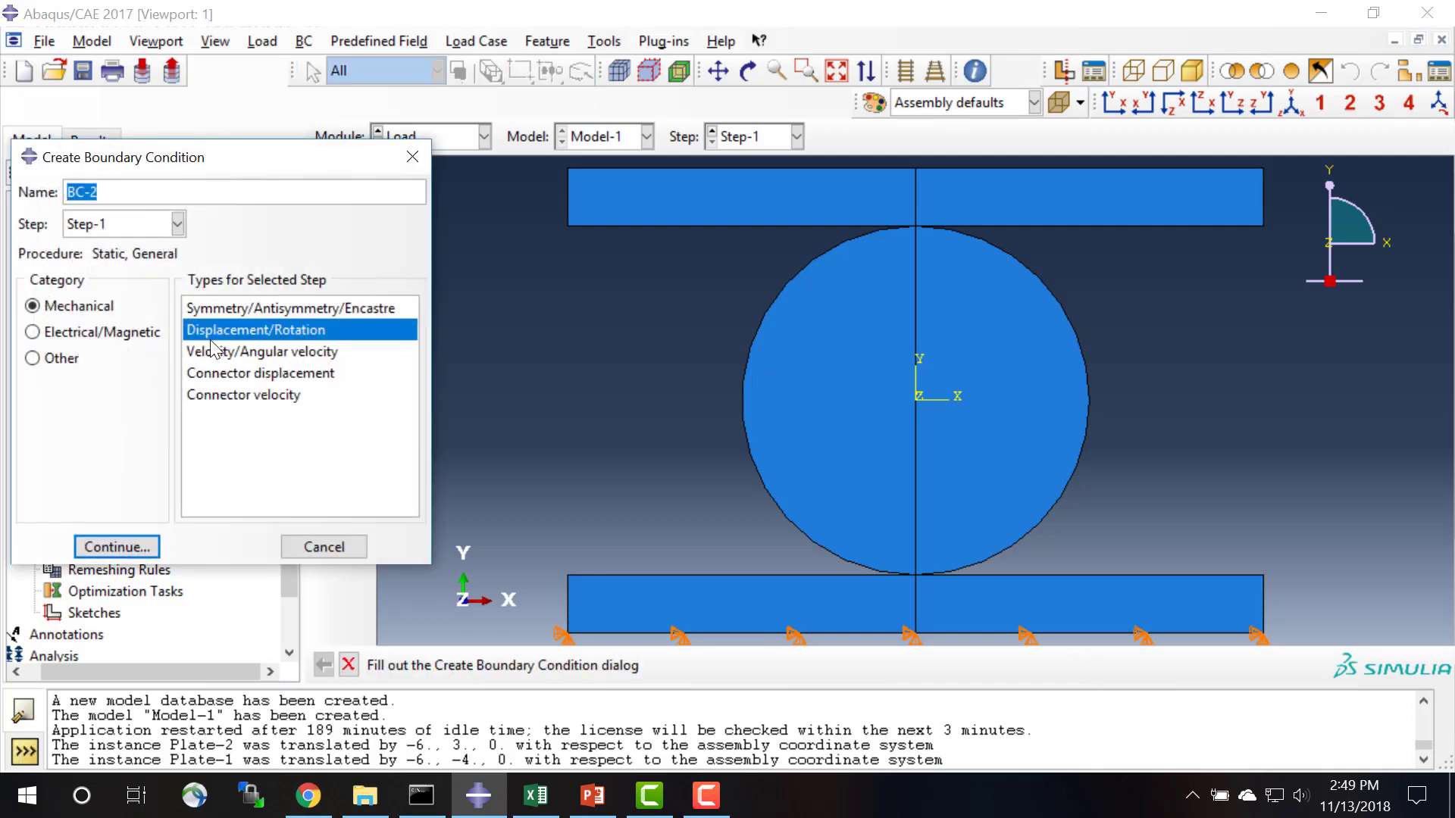
- Apply Displacement/Rotation BC-2 on the upper plate's top edge with U1 = 0, U2 = -1
left_click(117, 547)
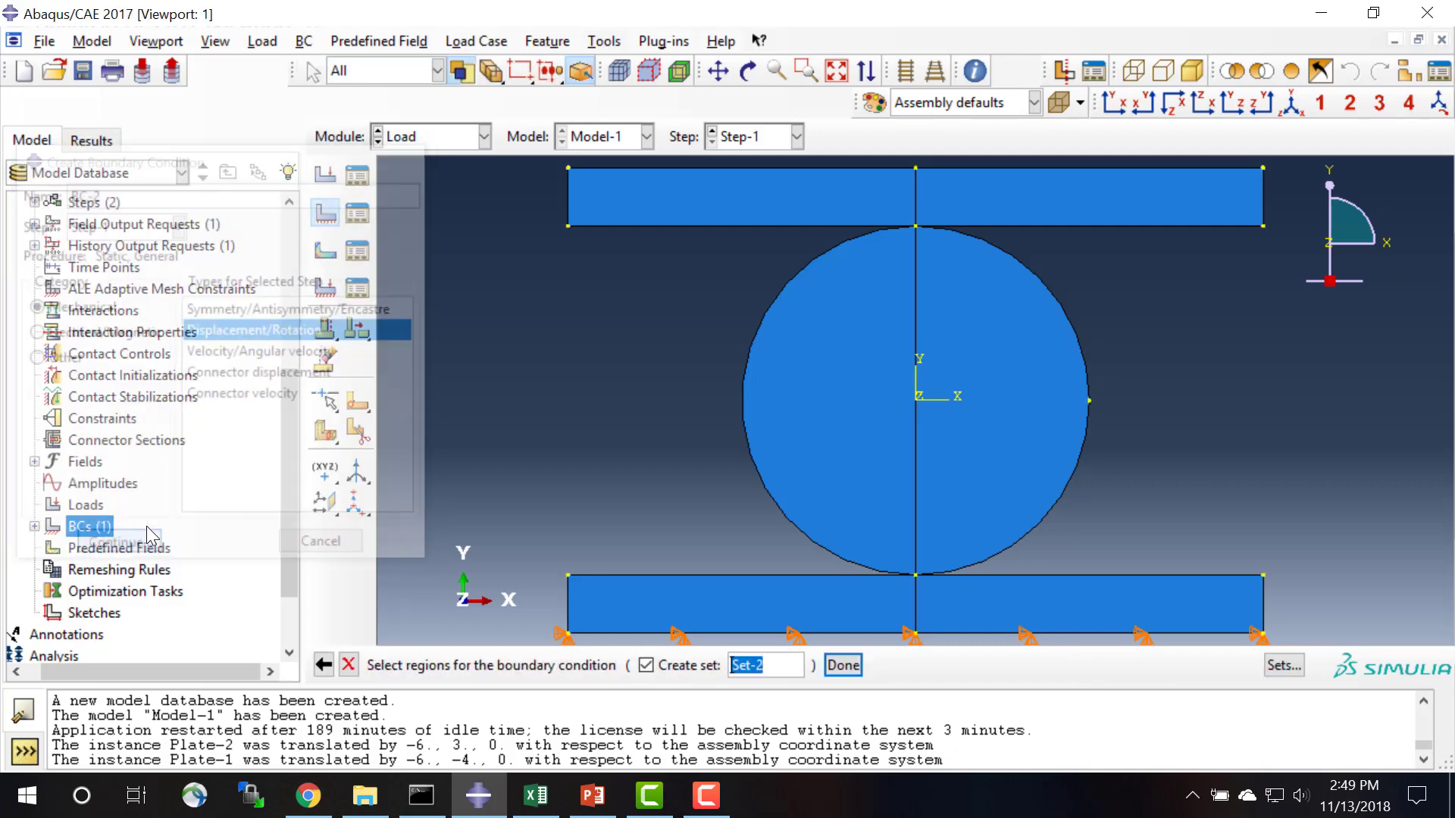
left_click(748, 170)
left_click(952, 168, "shift")
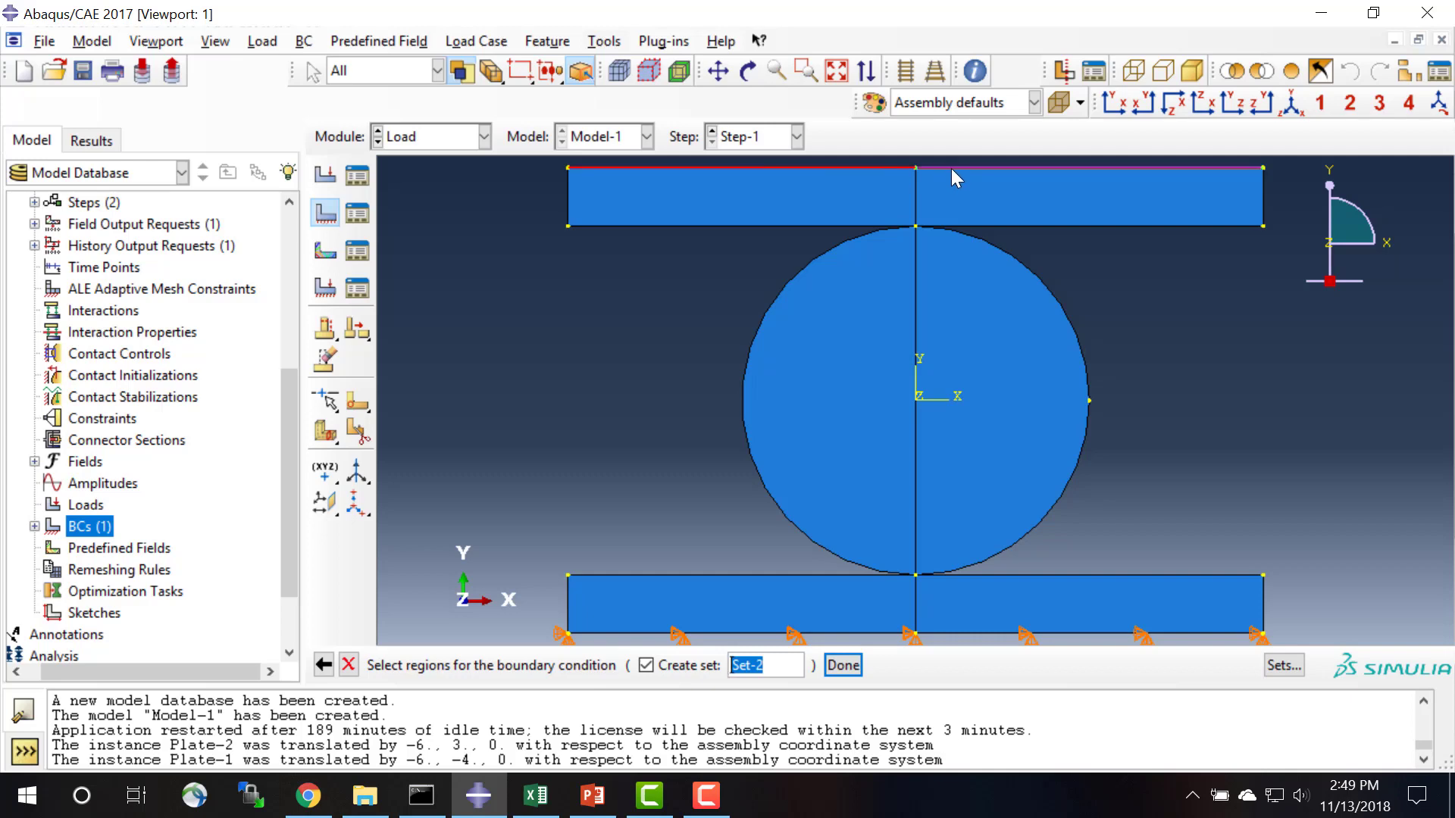
left_click(843, 665)
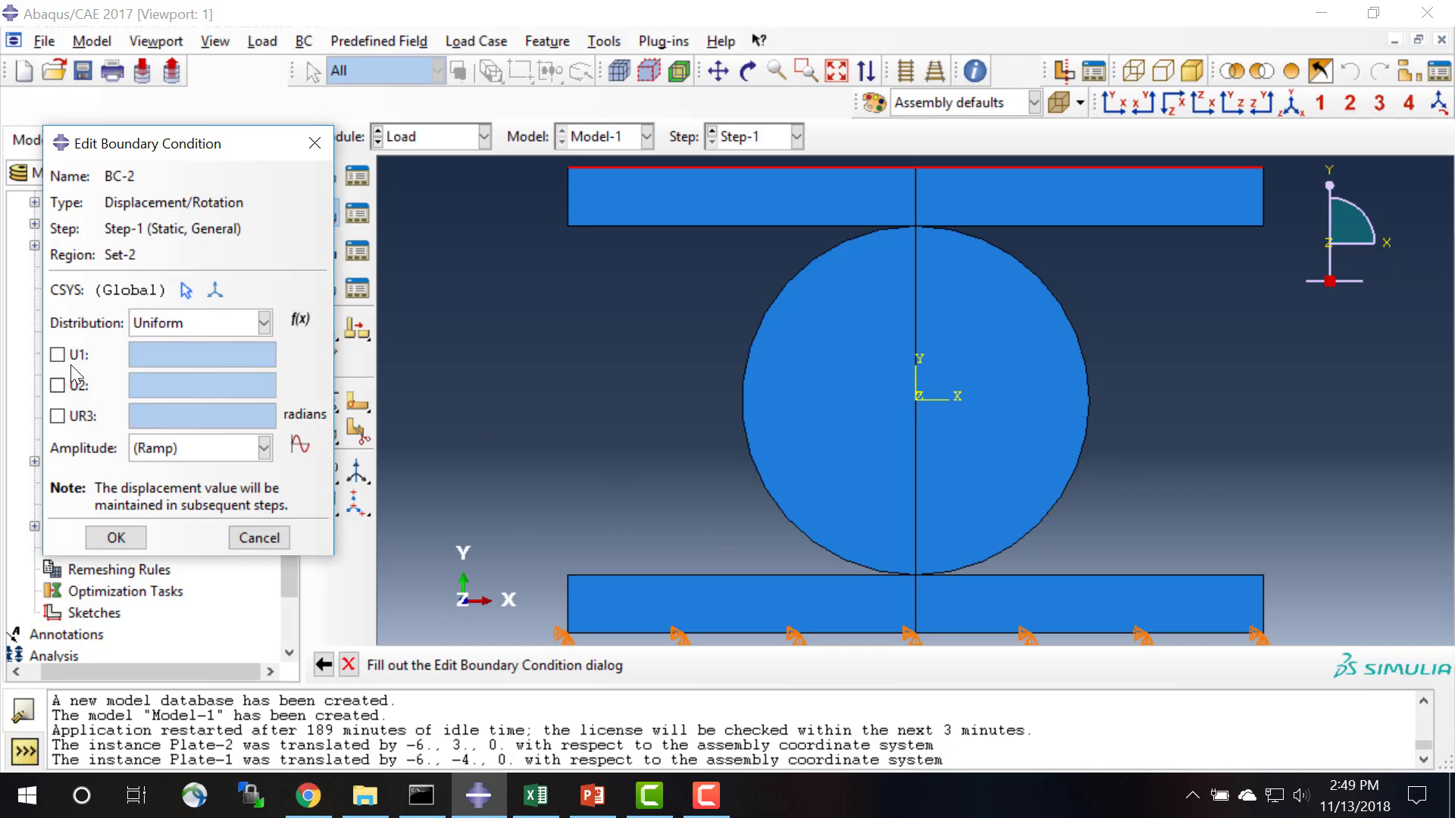
left_click(57, 355)
left_click(57, 385)
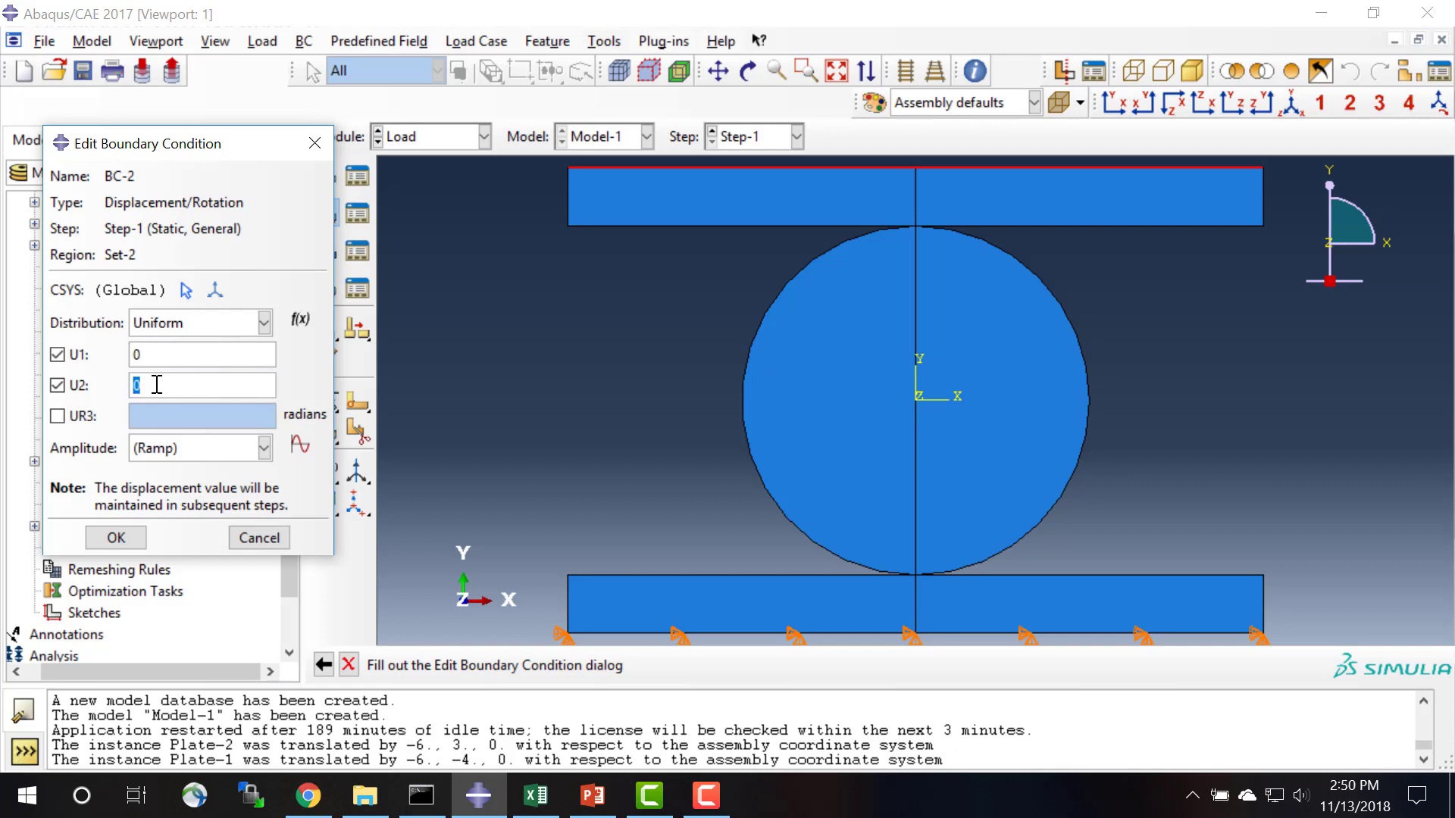
type("-1")
left_click(116, 538)
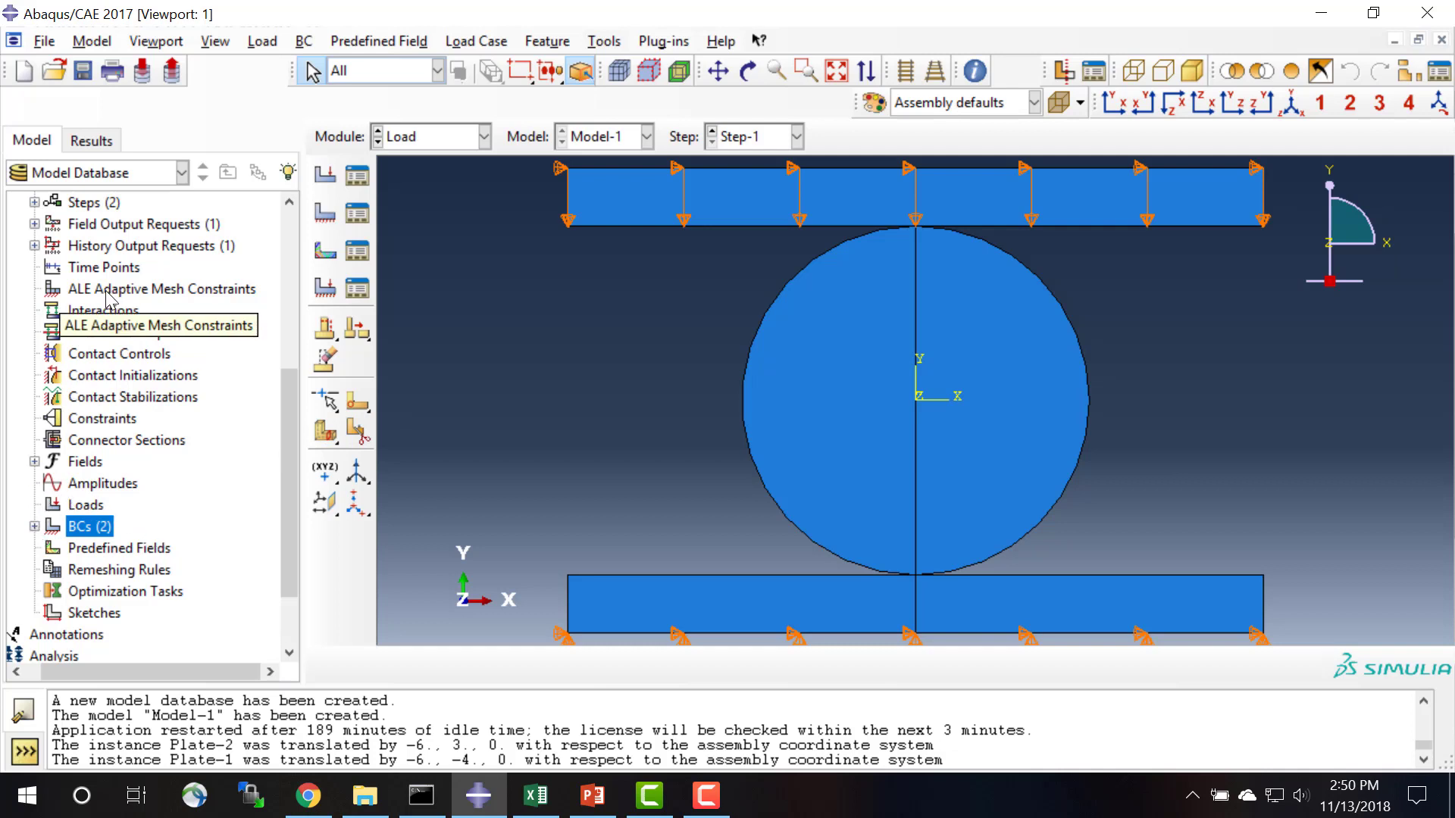
- Set up surface-to-surface contact: lower plate's top edge as master, both disk arcs as slave surface
double_click(106, 309)
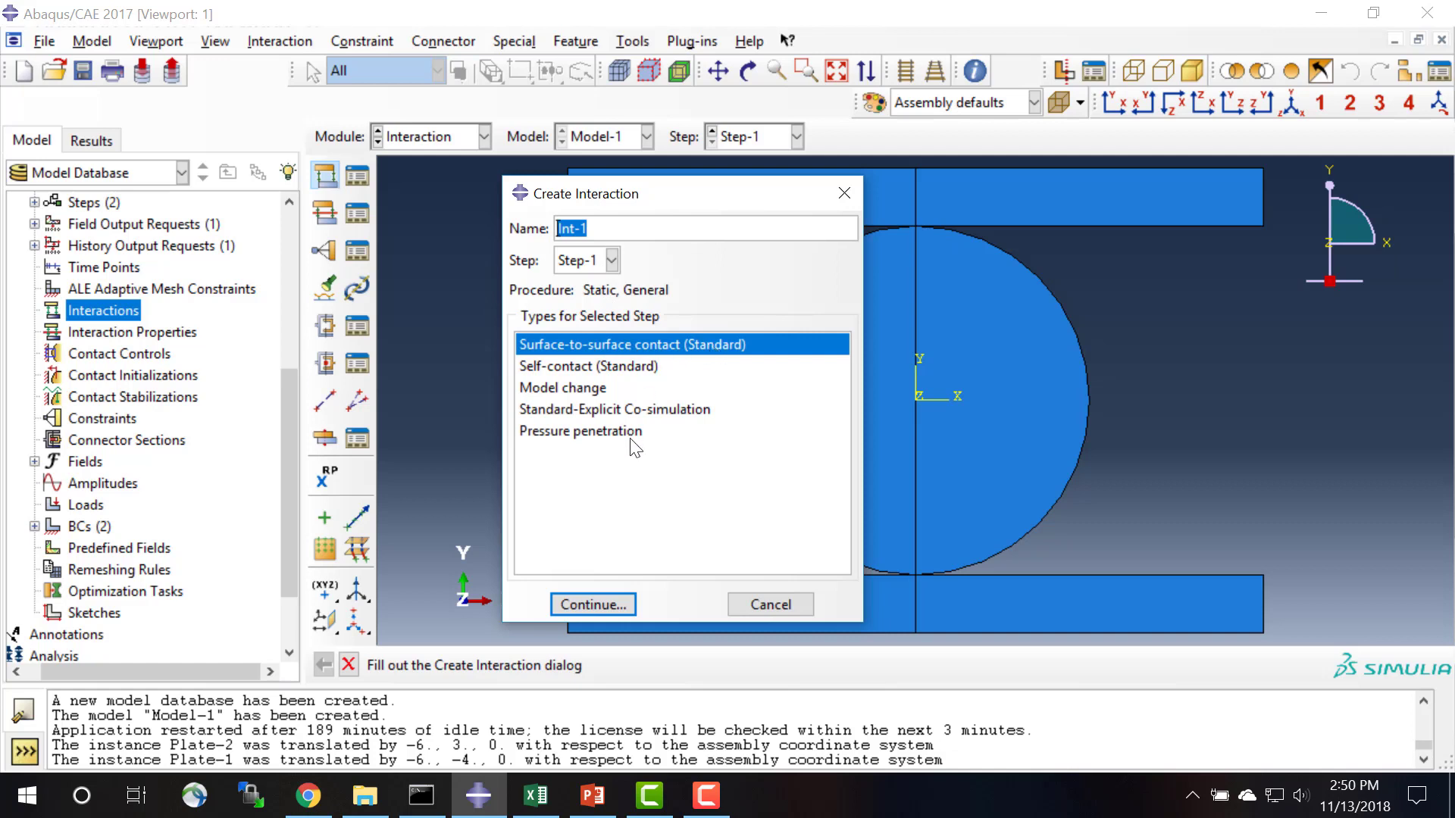
left_click(598, 604)
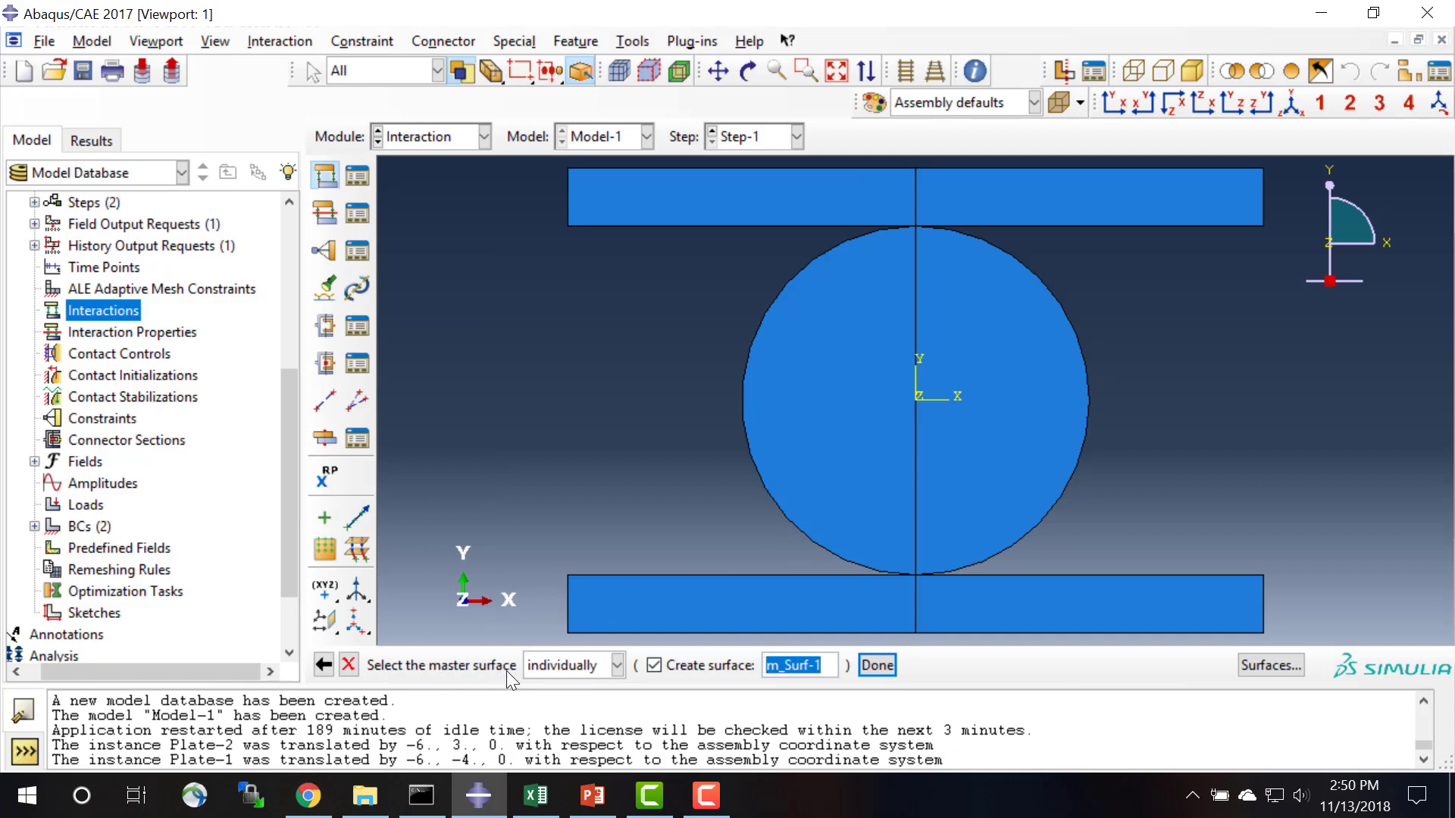
left_click(744, 575)
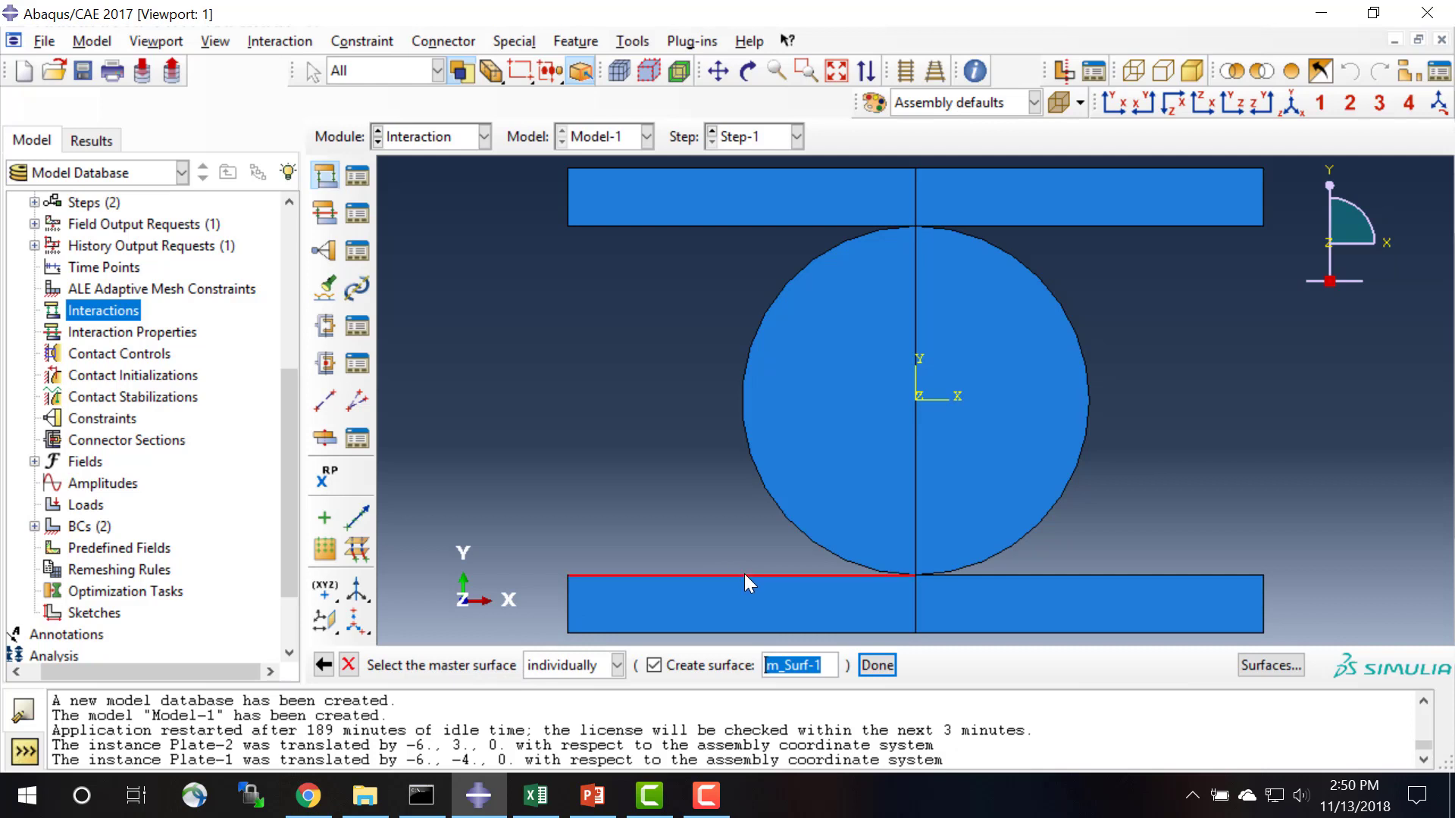
left_click(970, 575, "shift")
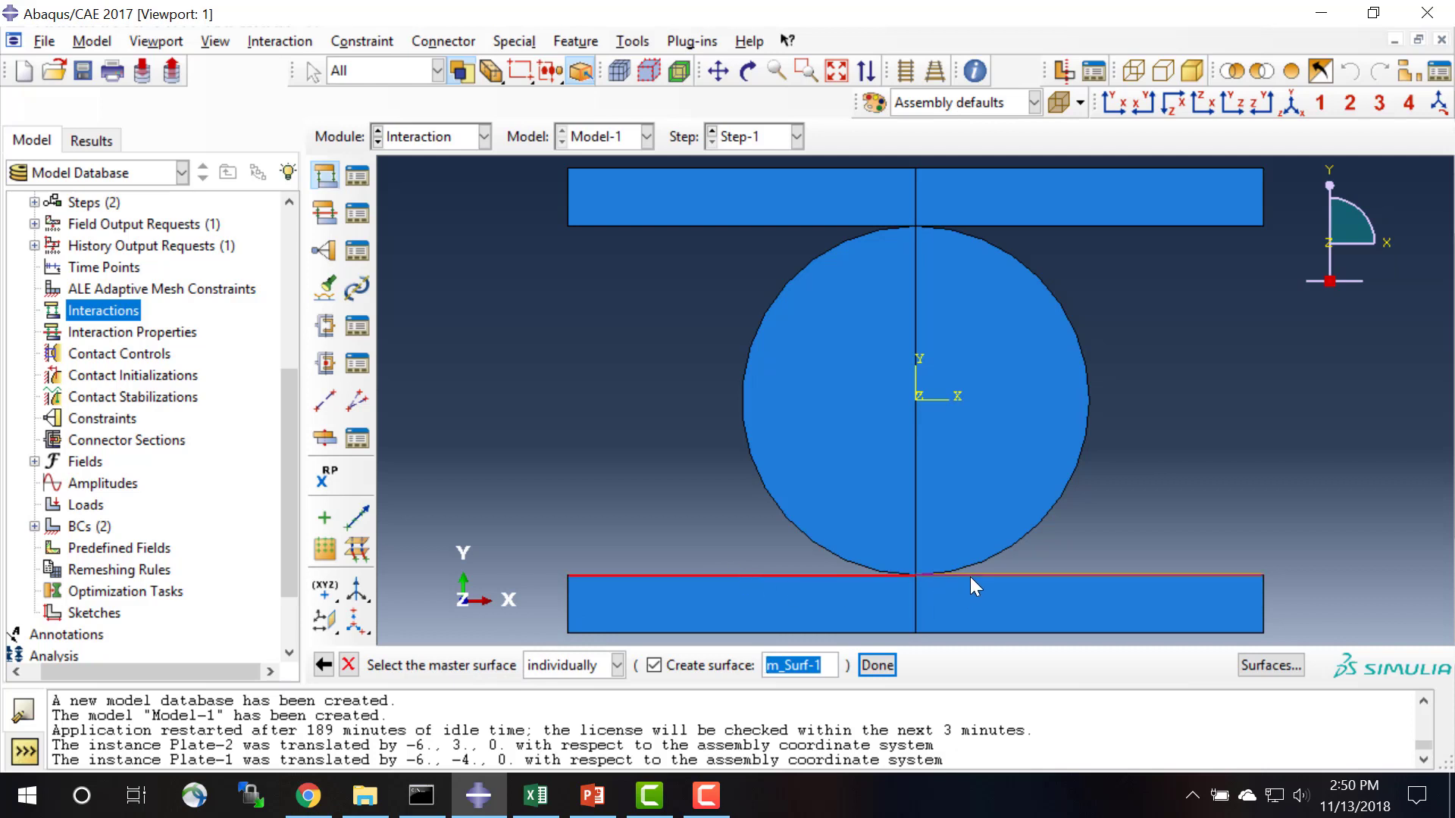
left_click(876, 667)
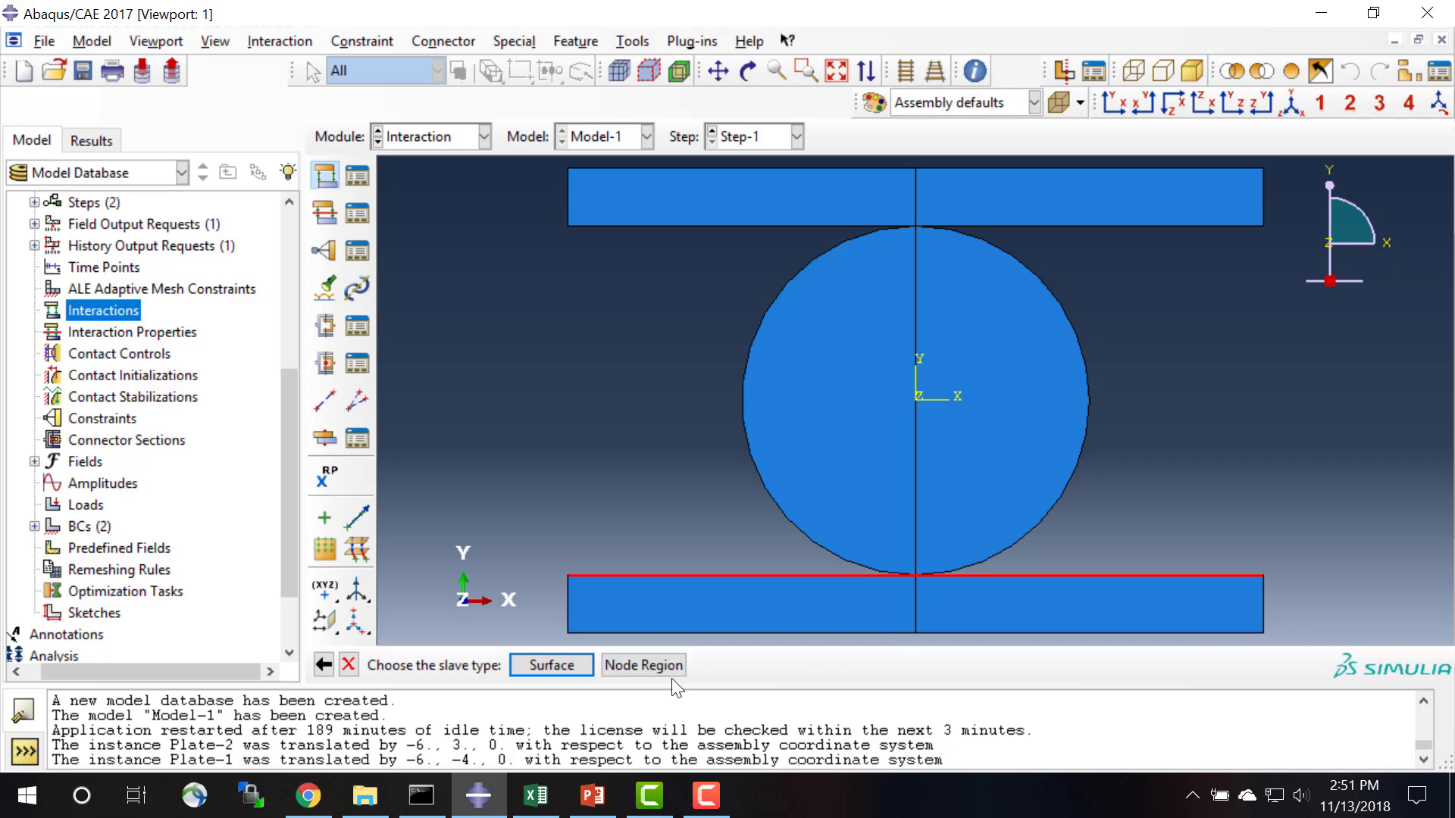
left_click(569, 668)
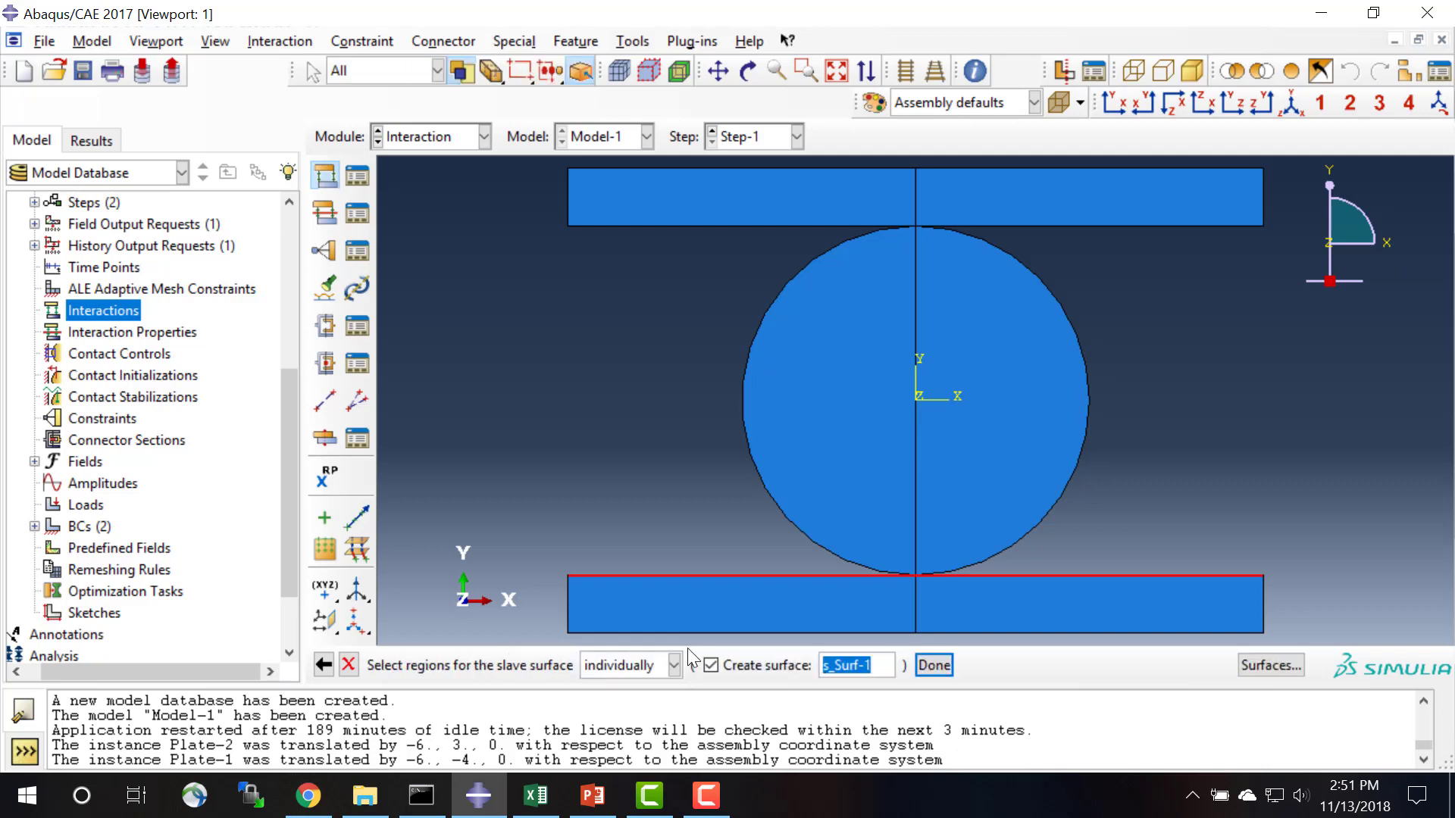
left_click(797, 529)
left_click(991, 554, "shift")
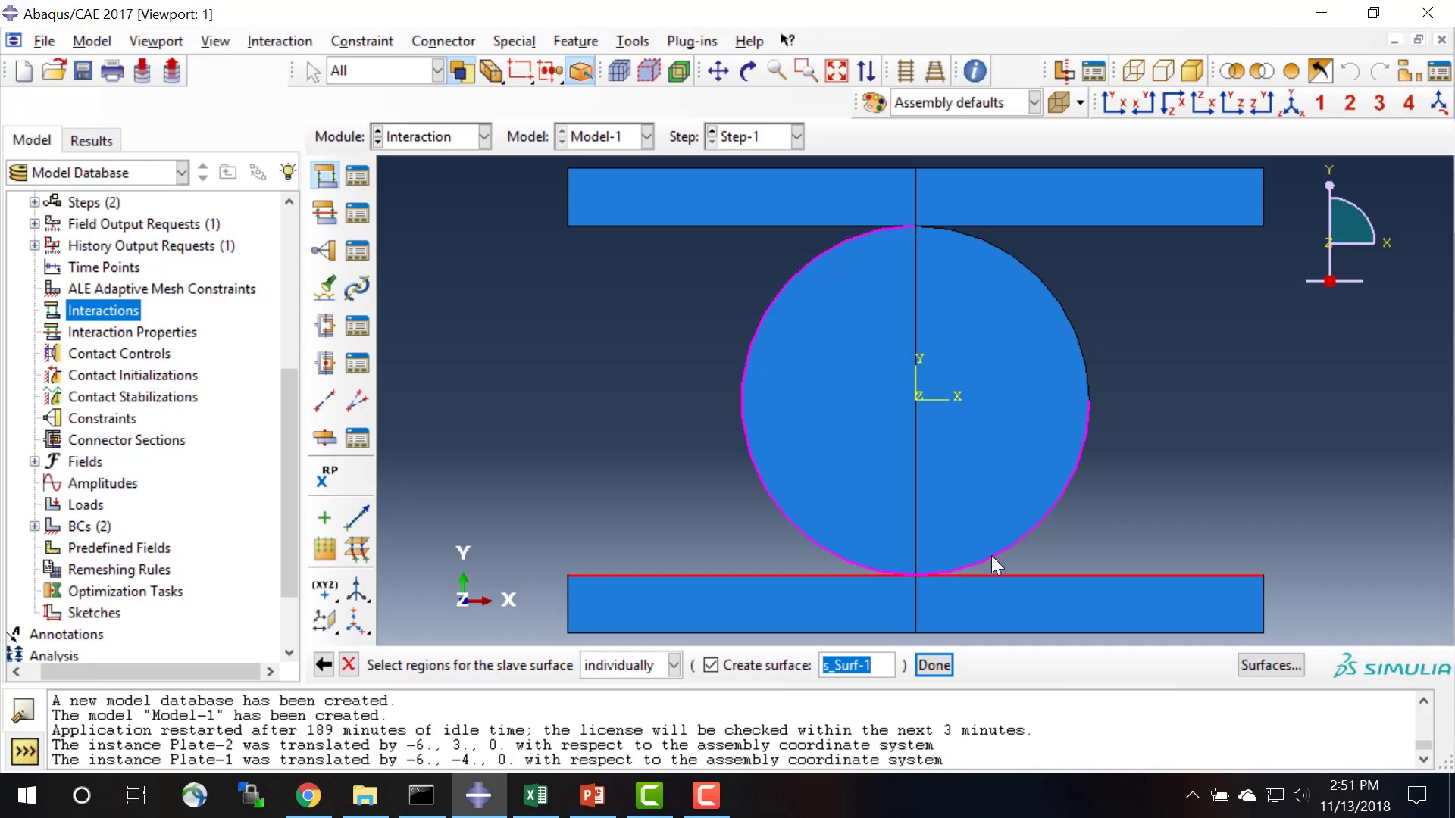
left_click(934, 666)
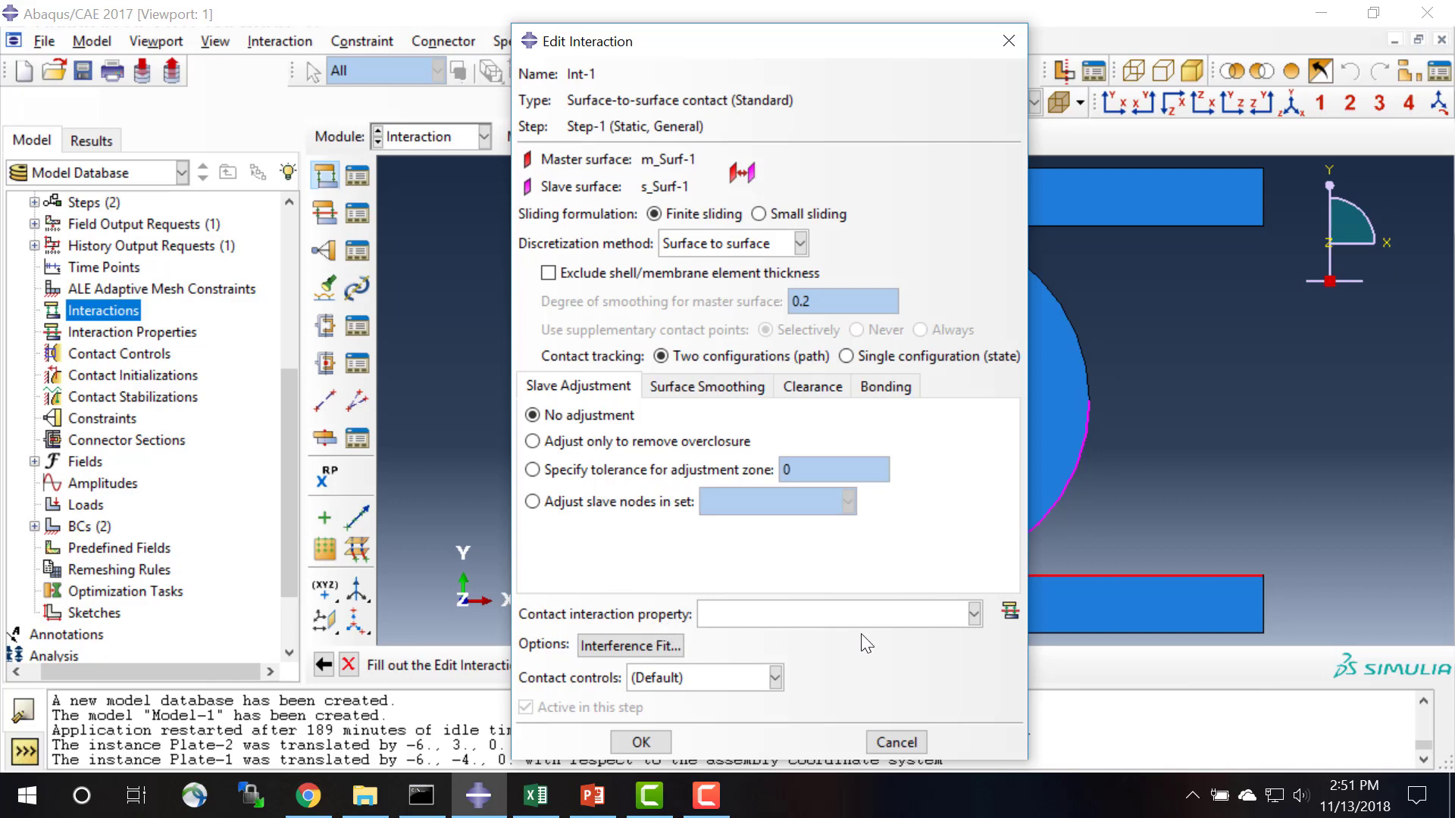
- Create contact property IntProp-1 with Normal behaviour and Frictionless Tangential behaviour
left_click(1011, 612)
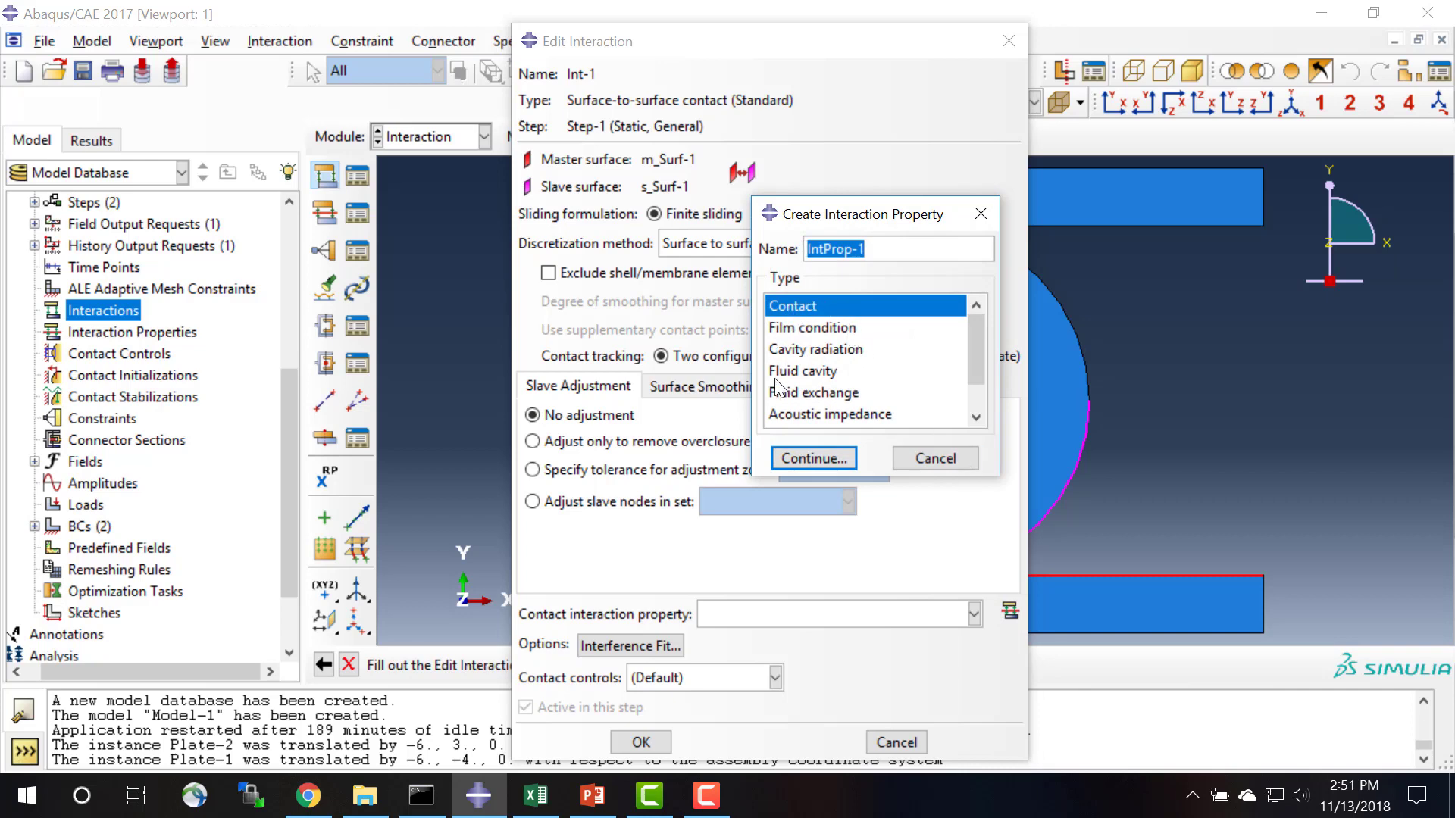
left_click(813, 458)
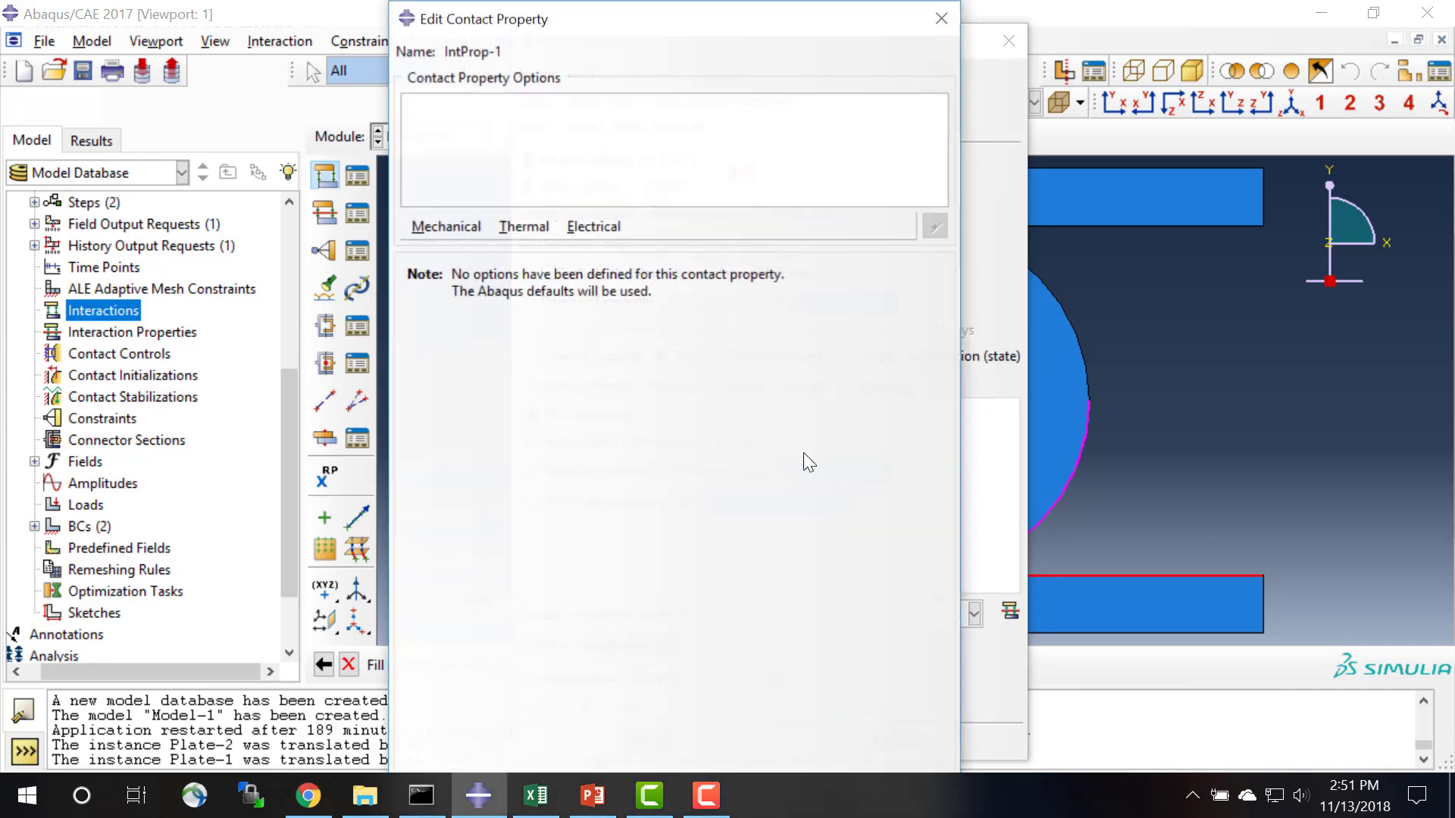
left_click(444, 226)
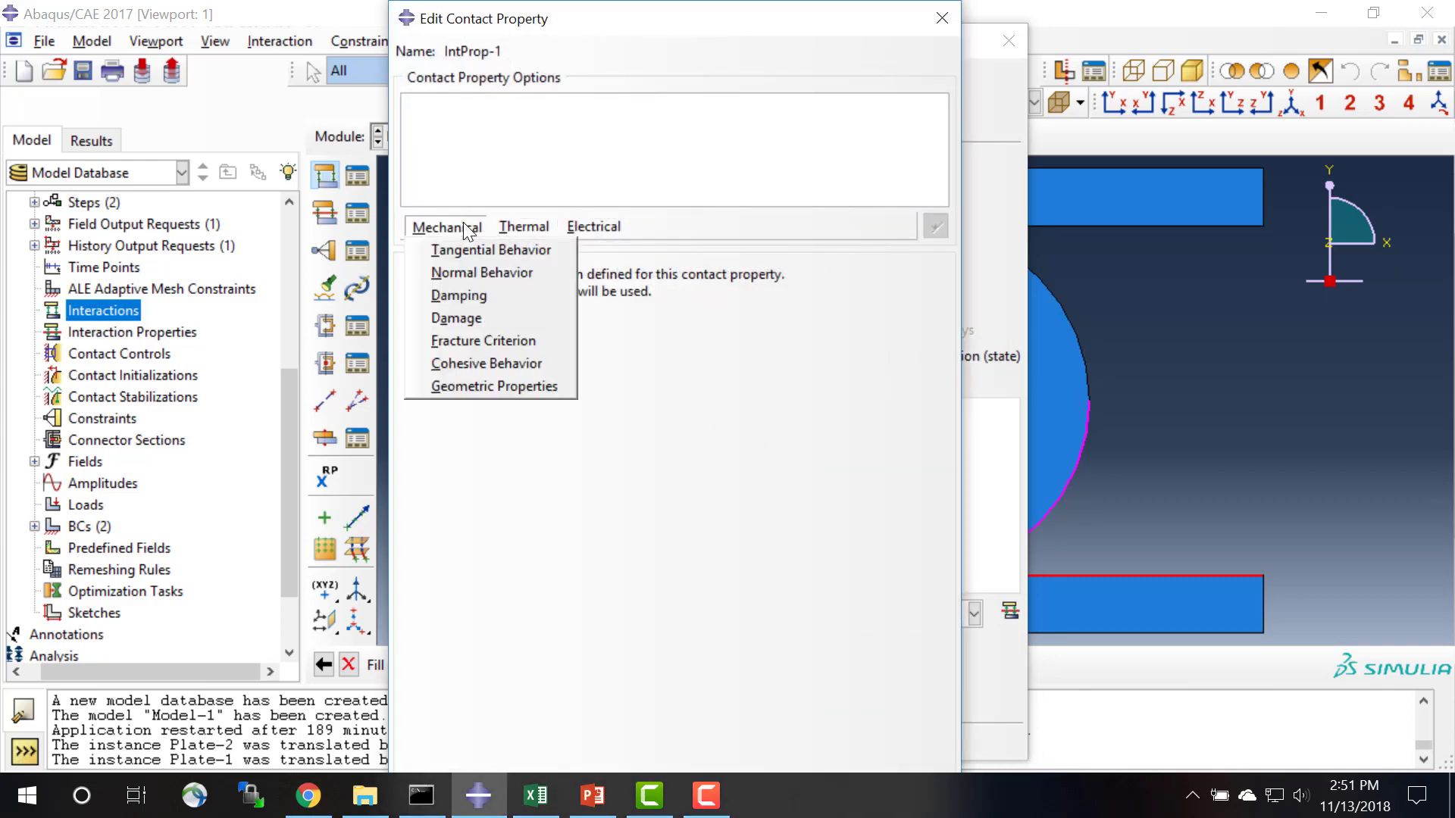
left_click(485, 270)
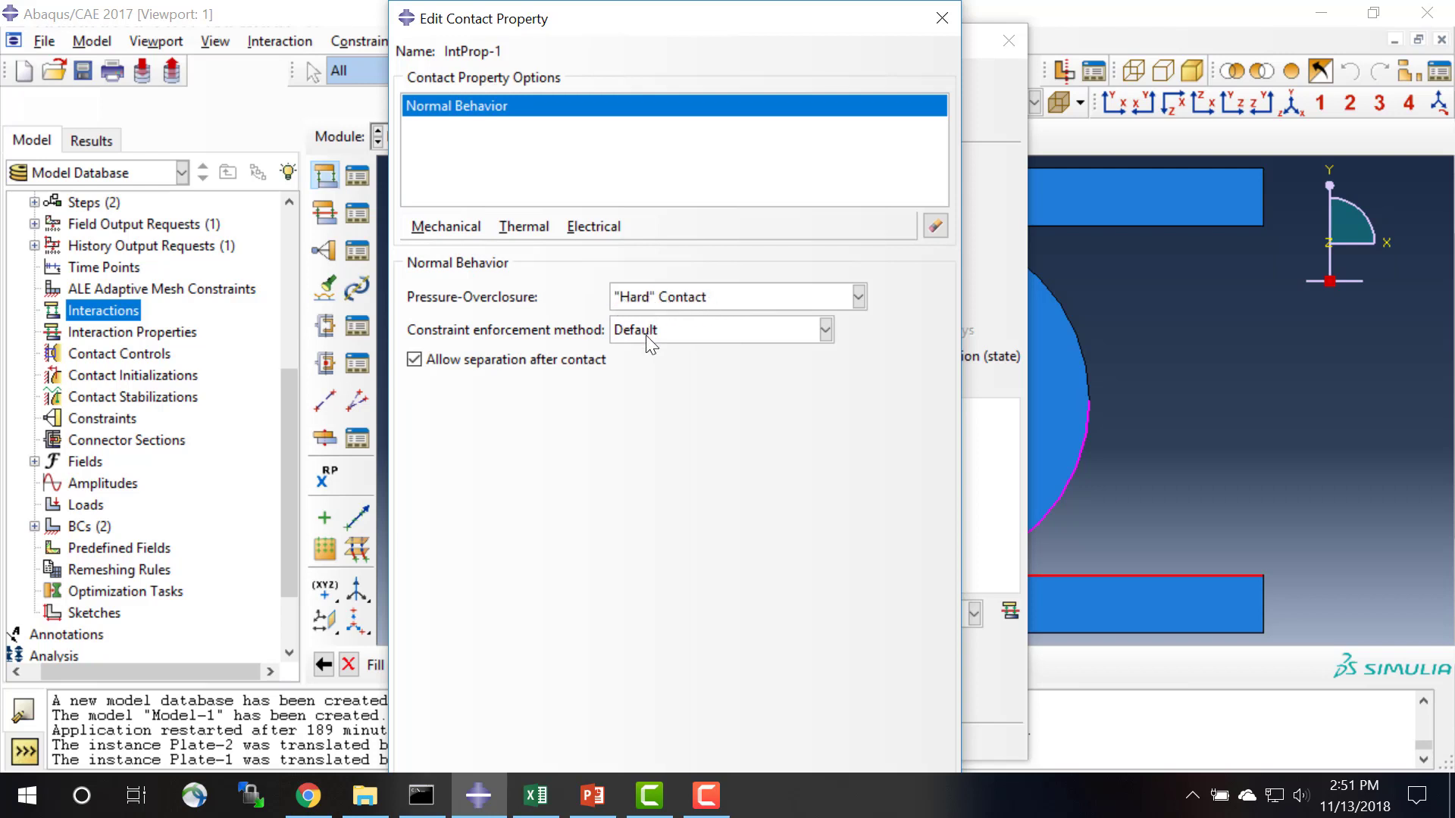
left_click(466, 230)
left_click(467, 245)
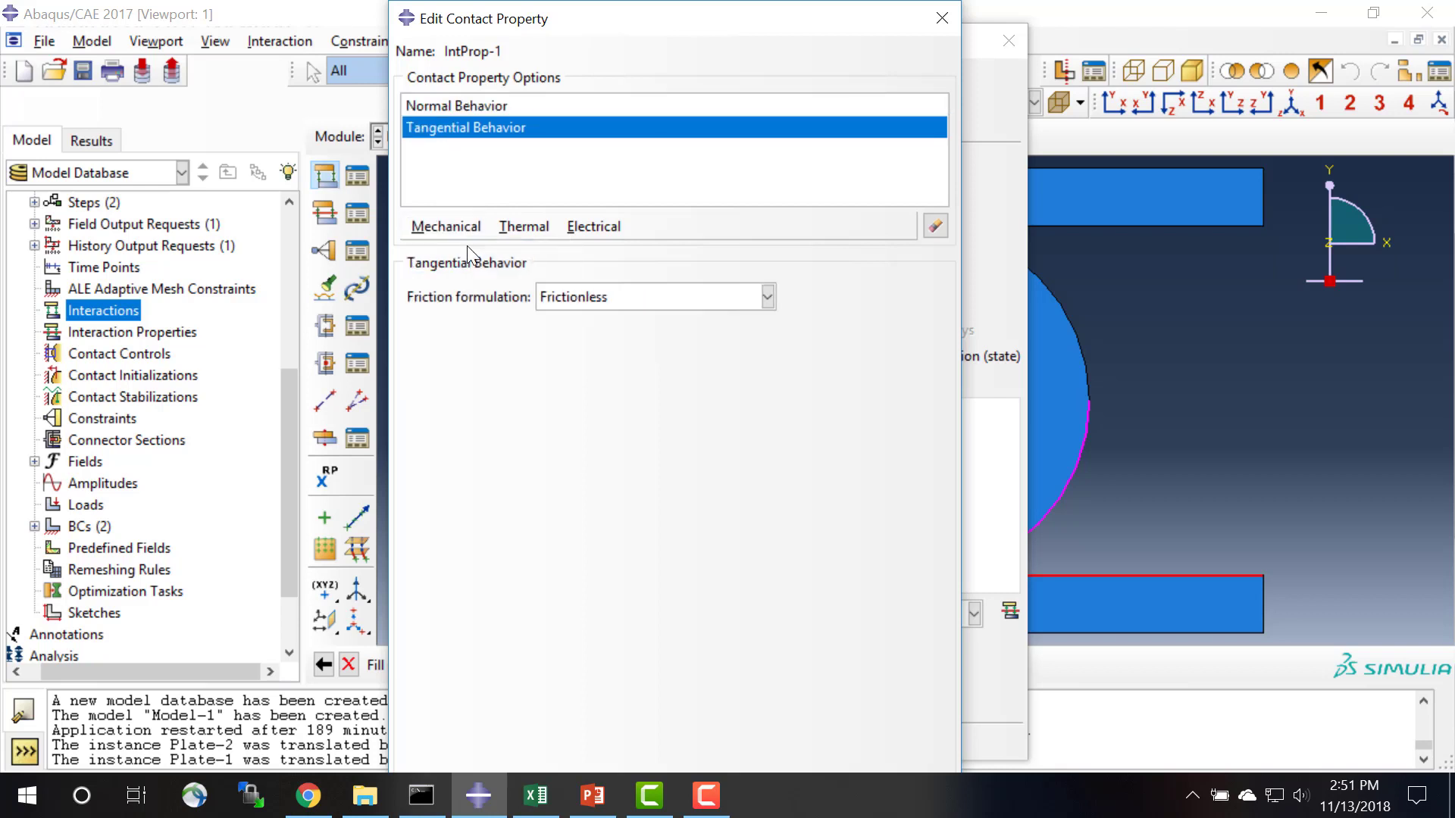
left_click(591, 298)
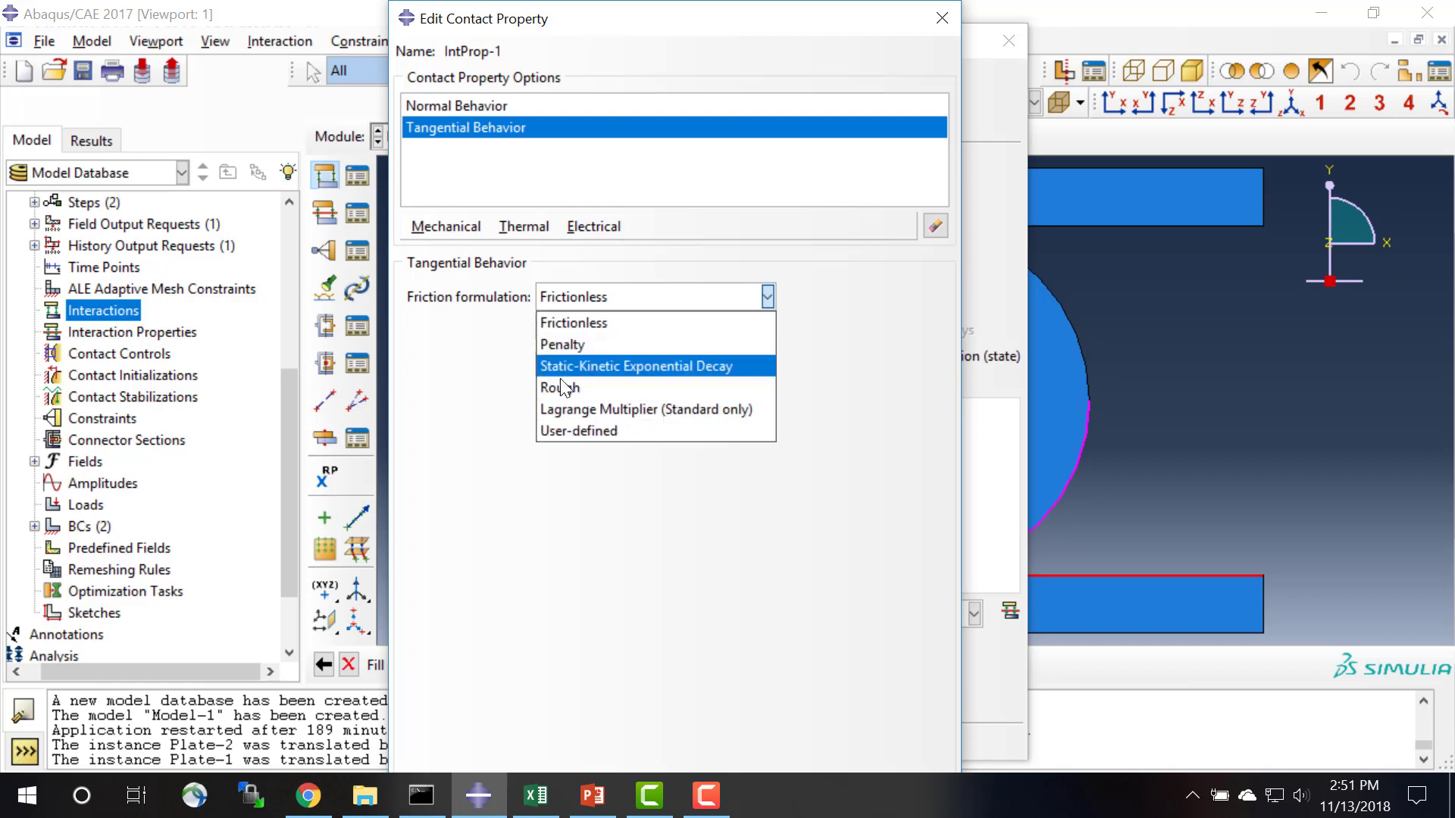
left_click(593, 323)
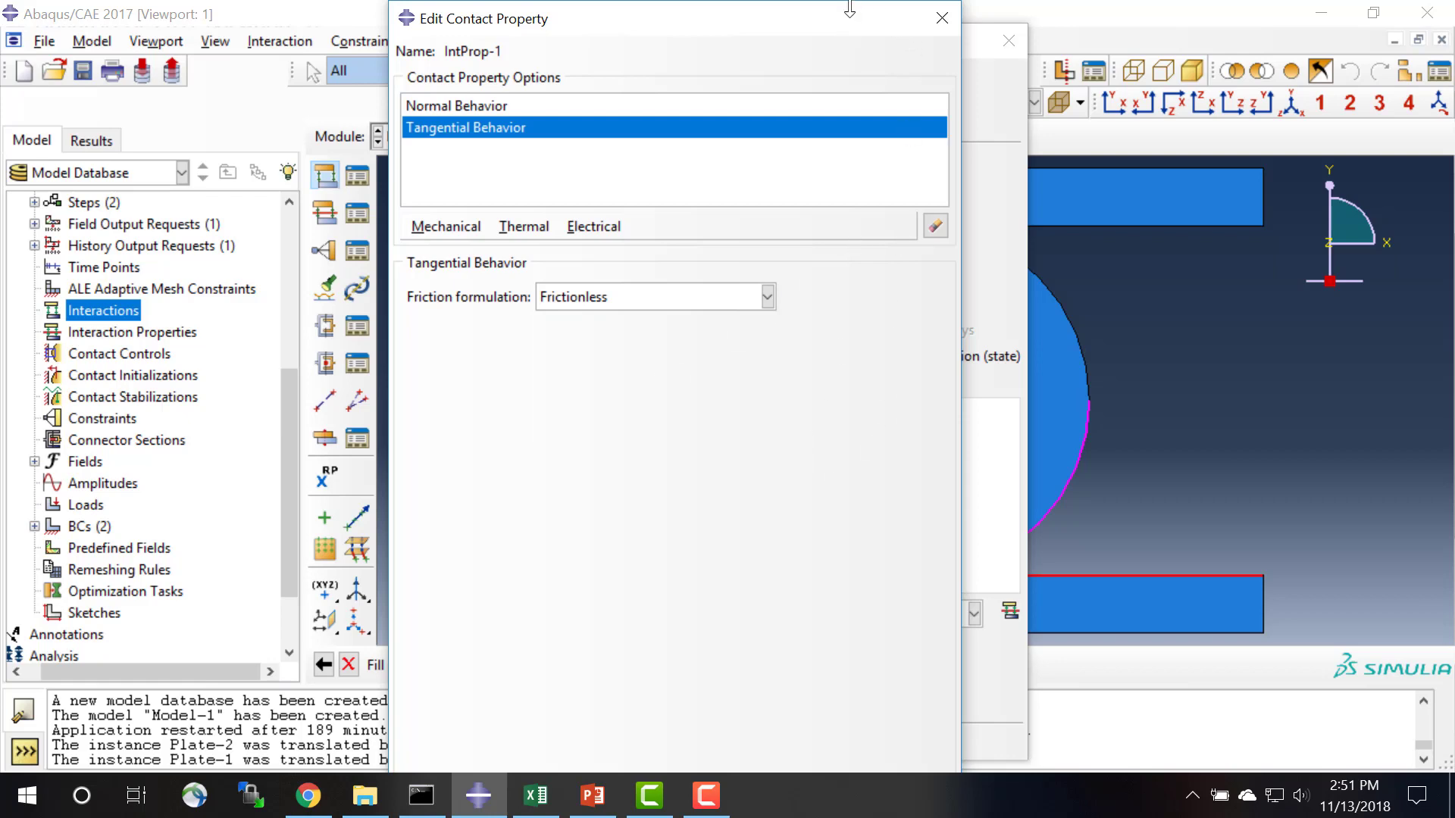
left_click(569, 801)
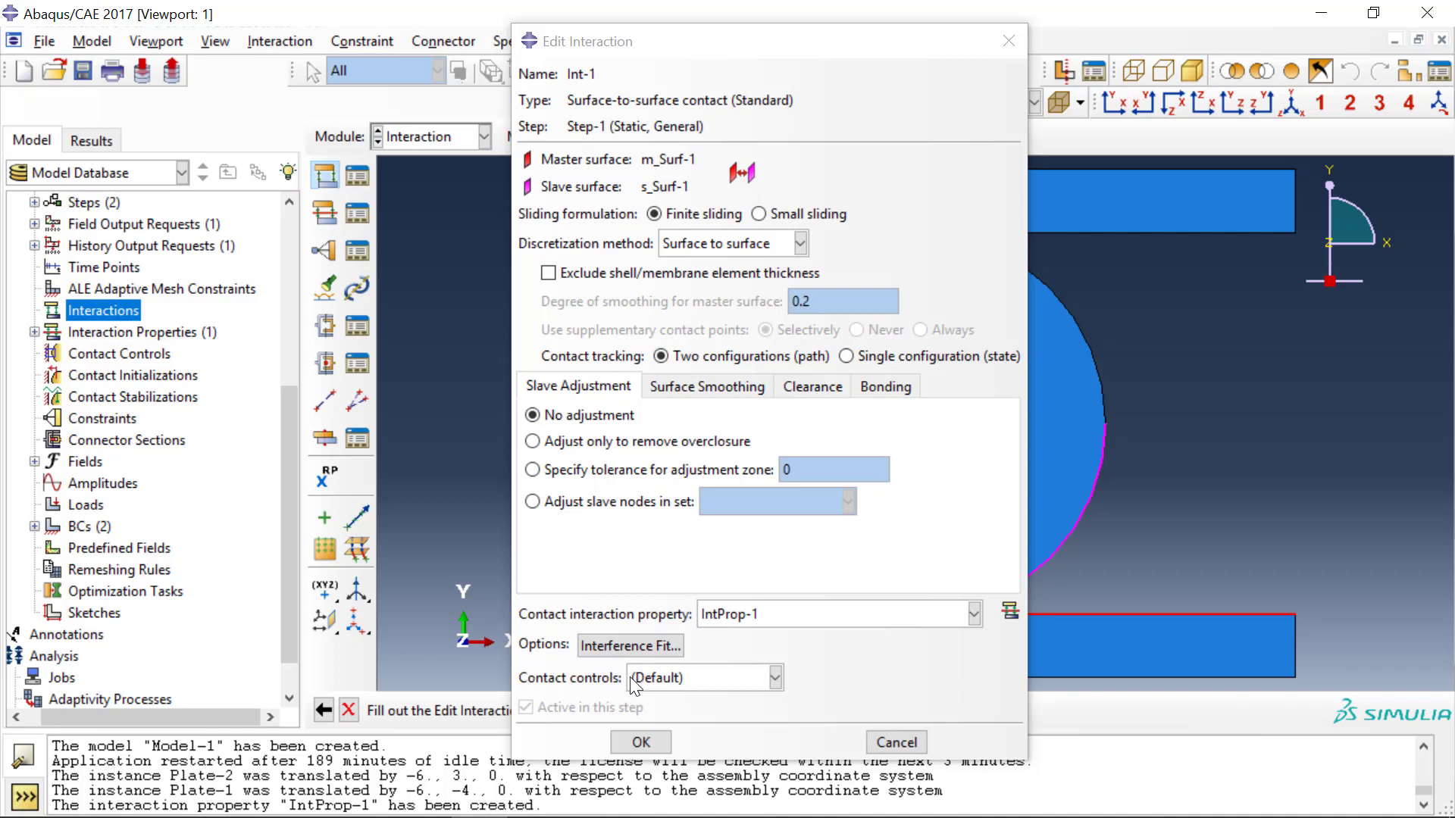
- Keep contact controls at (Default) and finish interaction Int-1
left_click(663, 682)
left_click(665, 683)
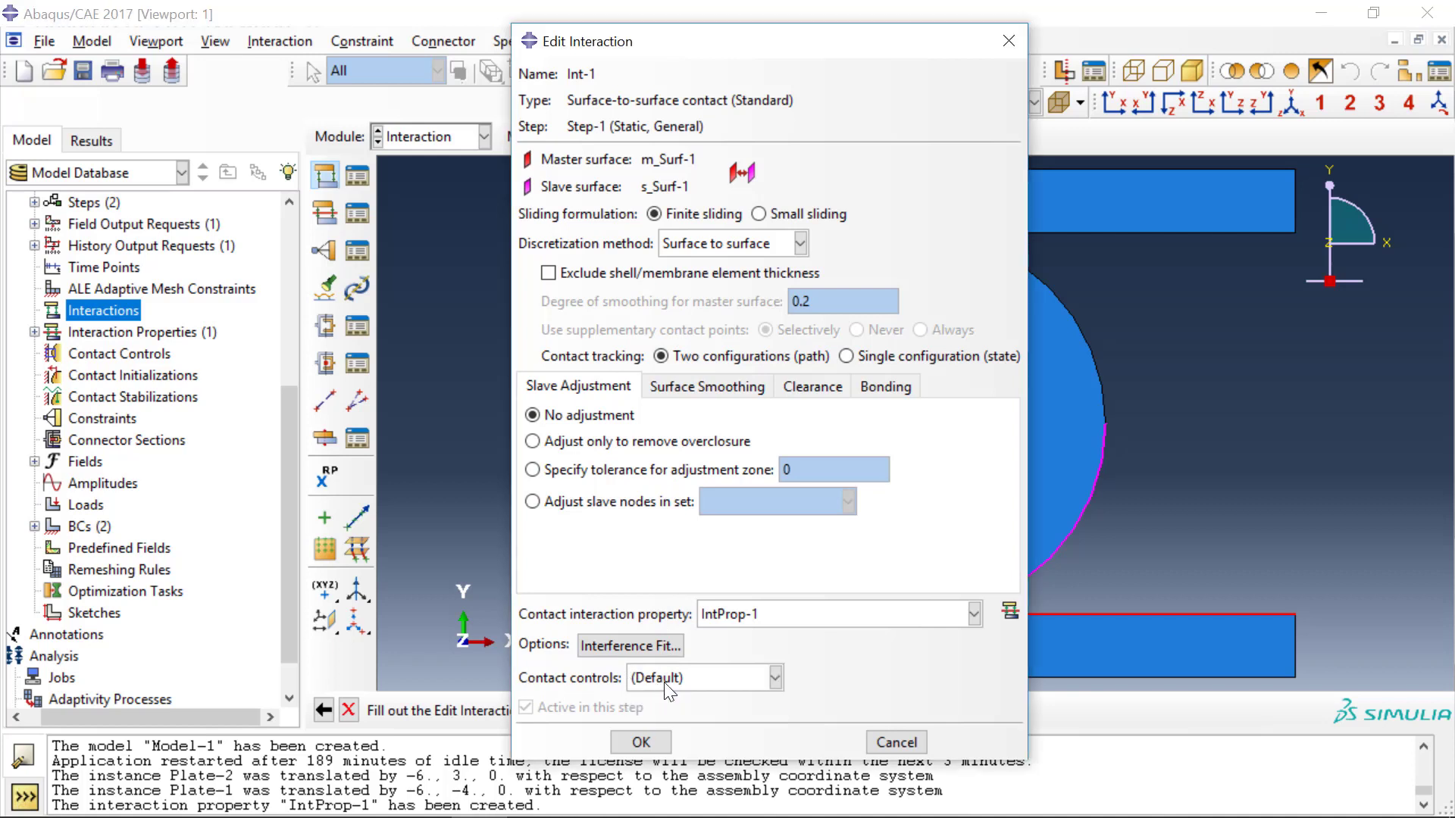
left_click(641, 743)
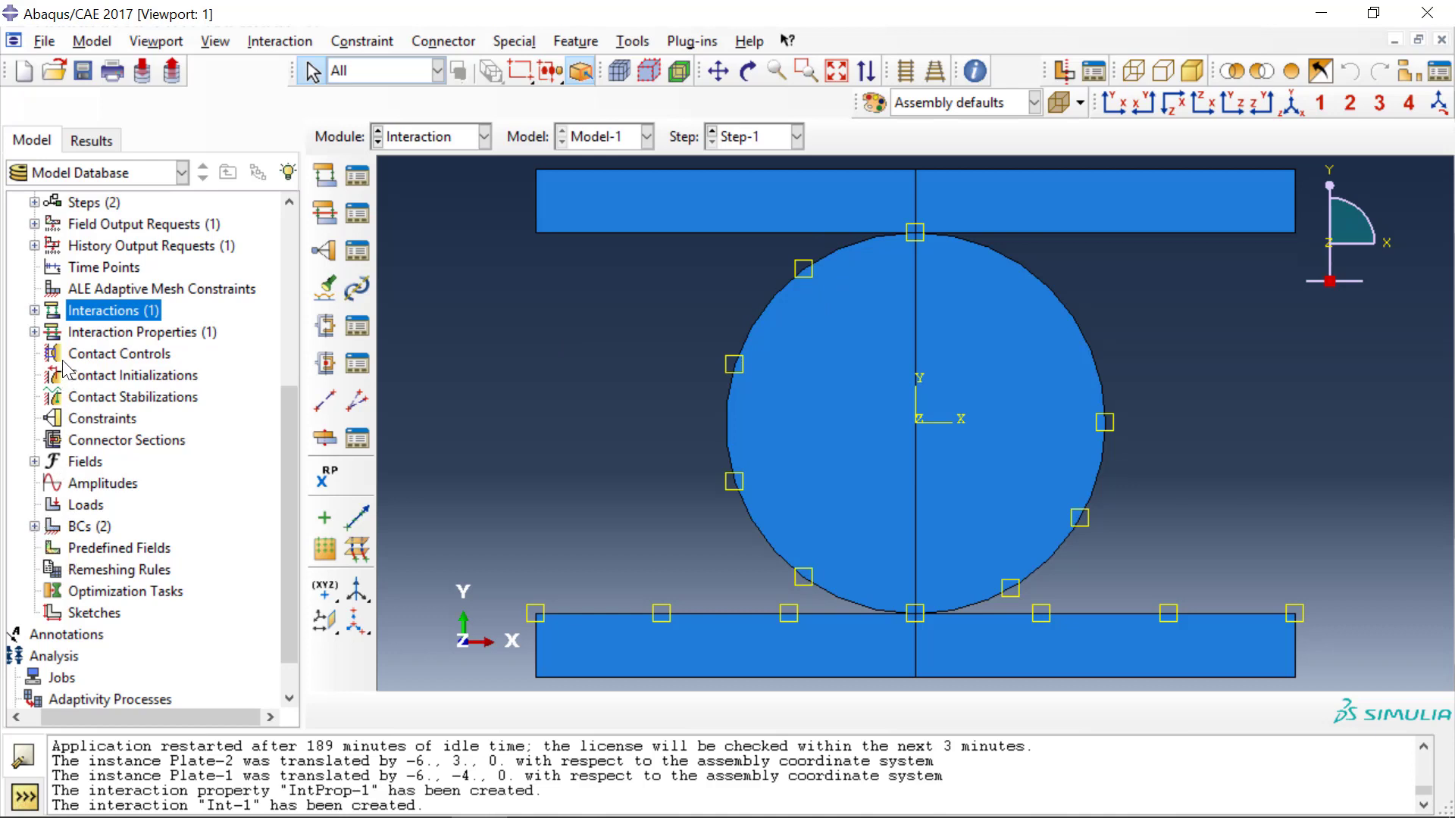
- Define surface-to-surface contact with the top plate's bottom edge as master and disk arcs as slave
double_click(110, 311)
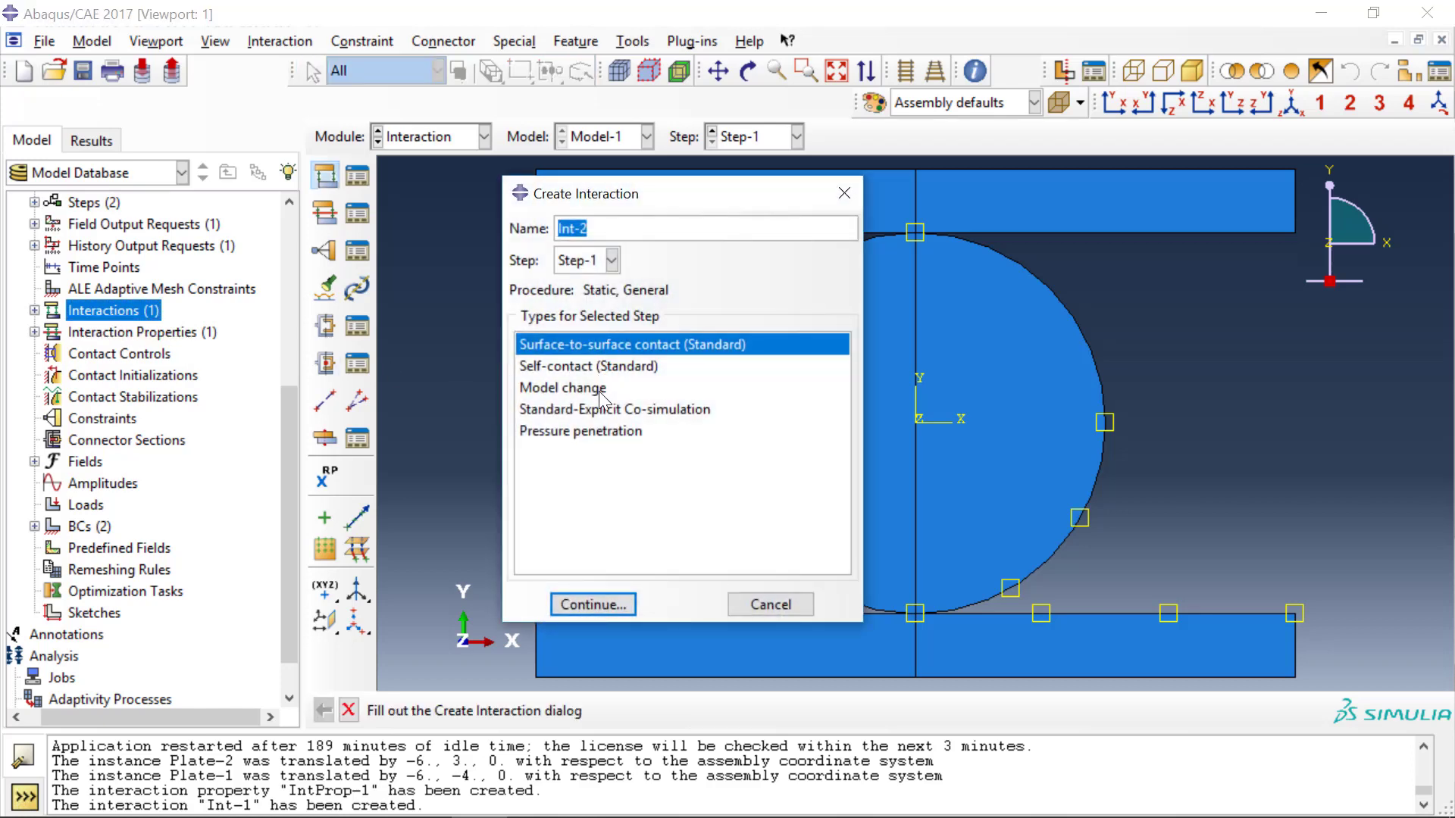
left_click(599, 604)
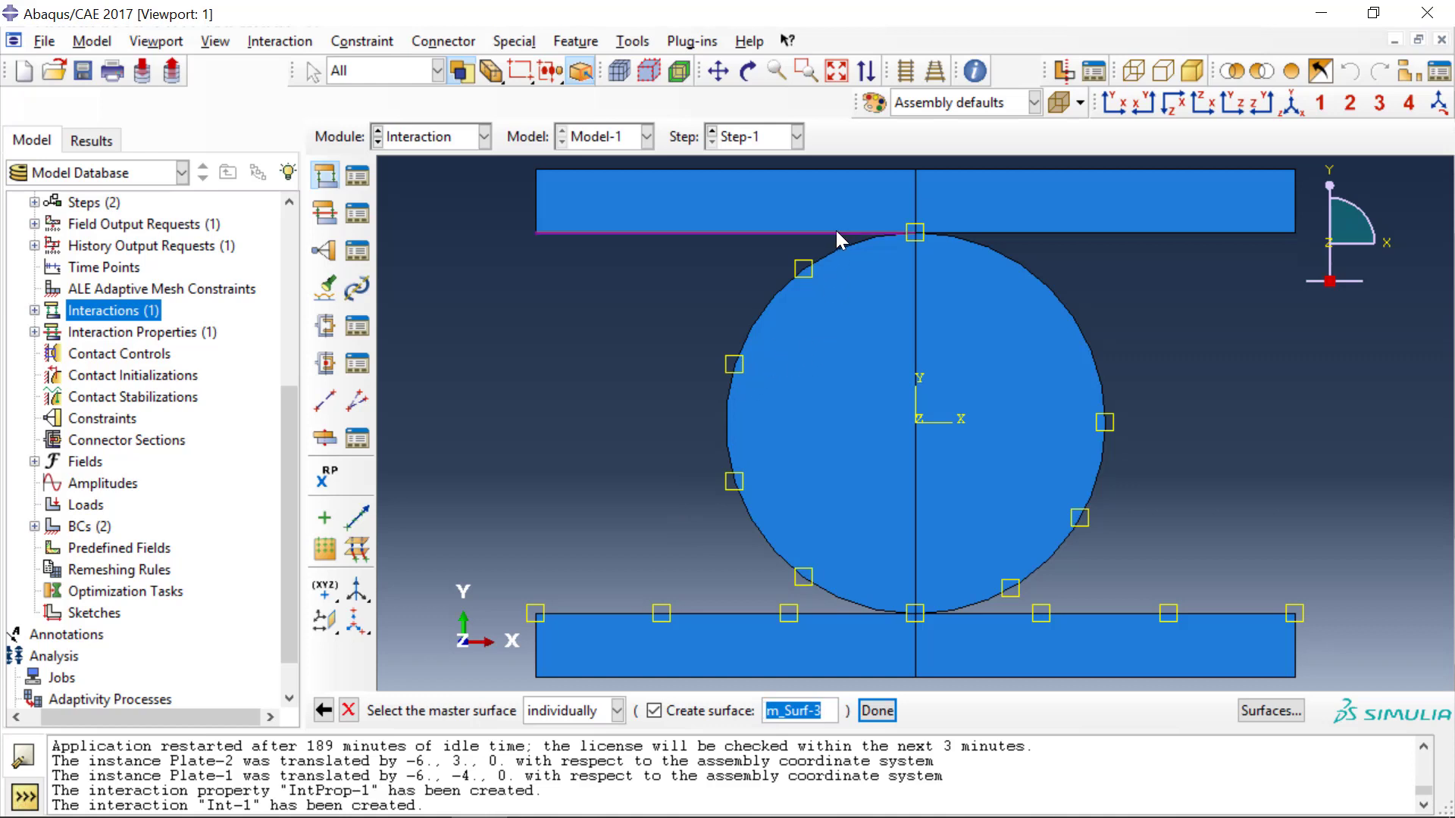
left_click(975, 233)
left_click(877, 711)
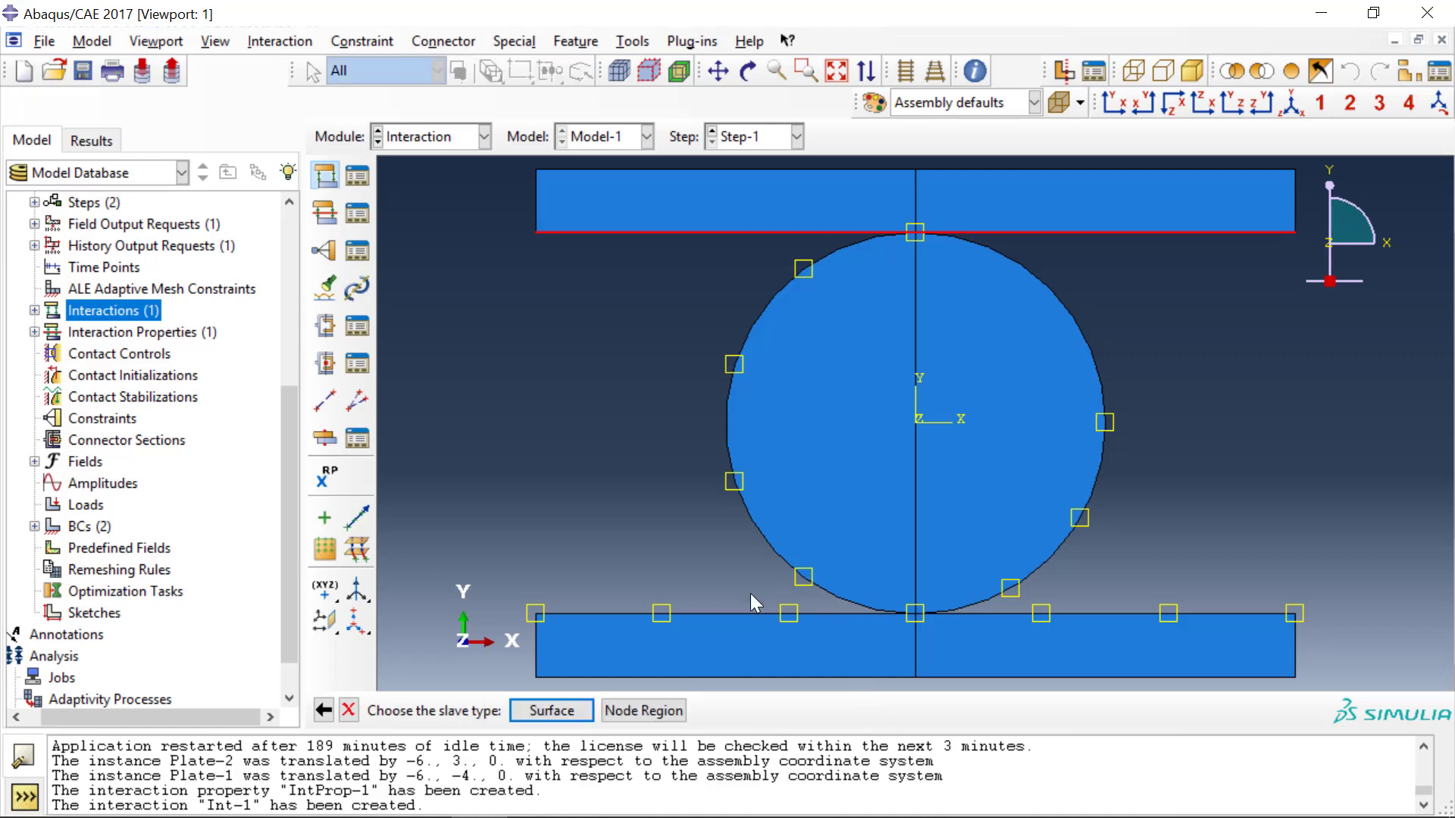
left_click(564, 707)
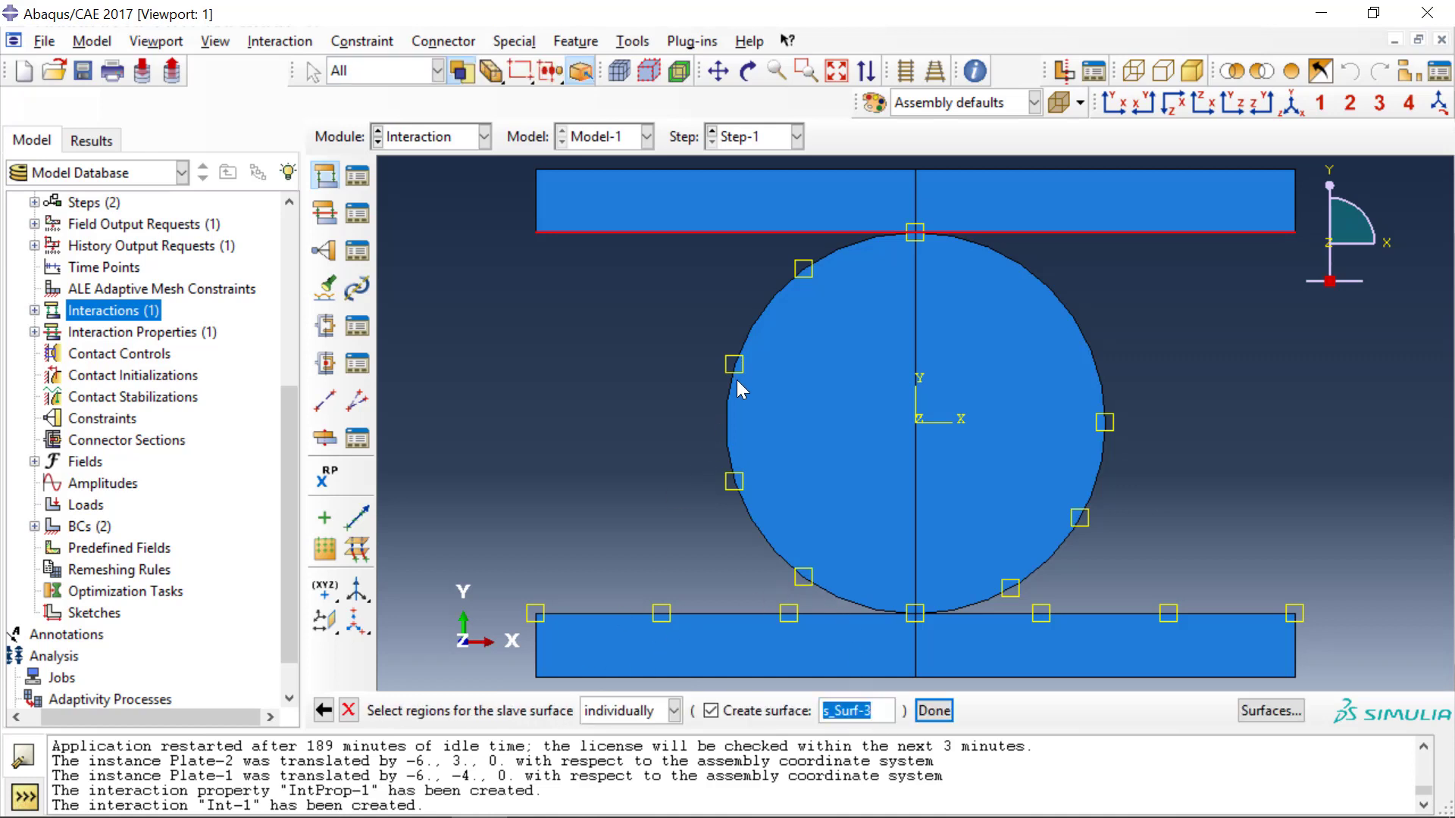
left_click(777, 292)
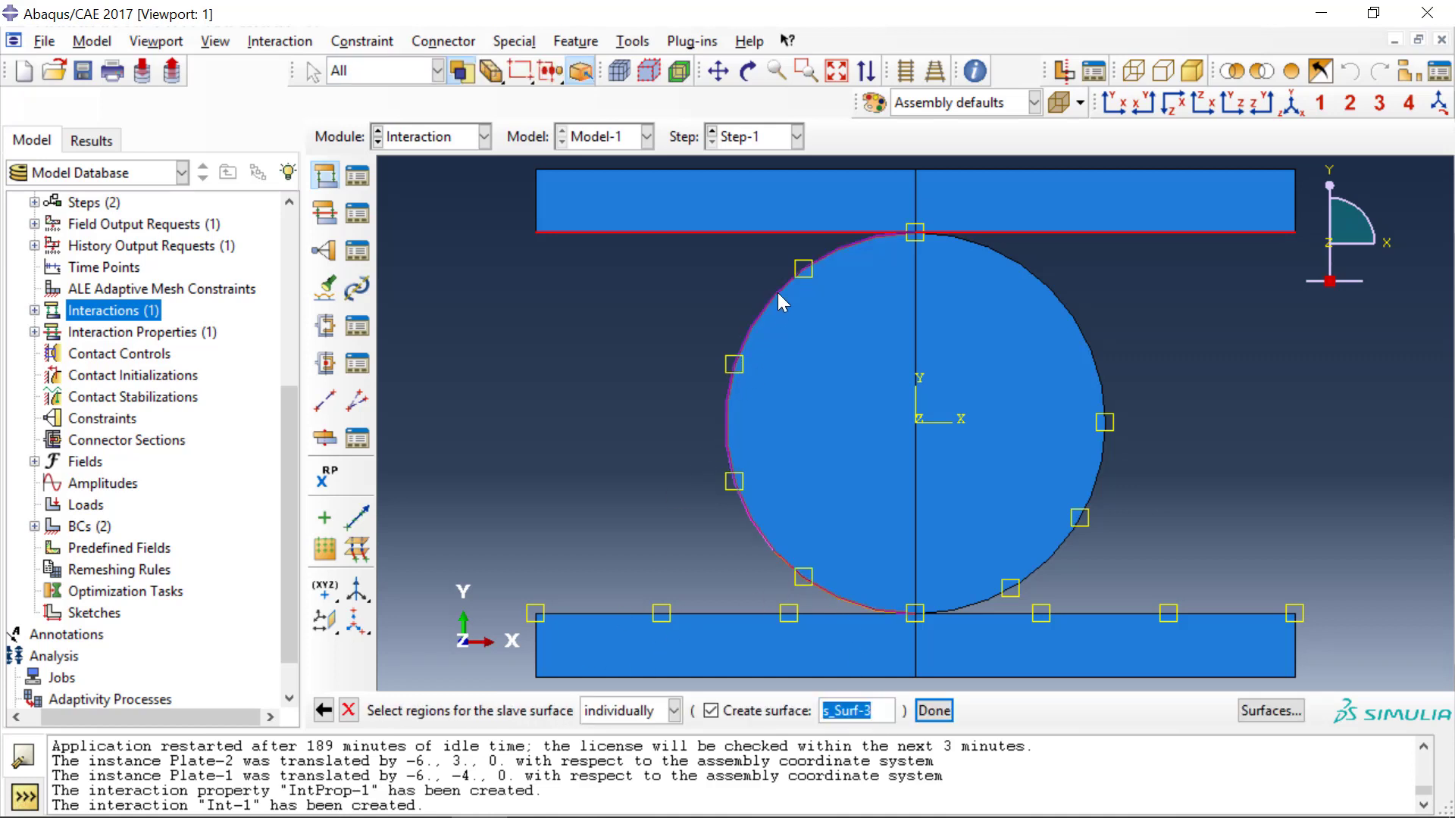
left_click(1006, 256, "shift")
left_click(933, 711)
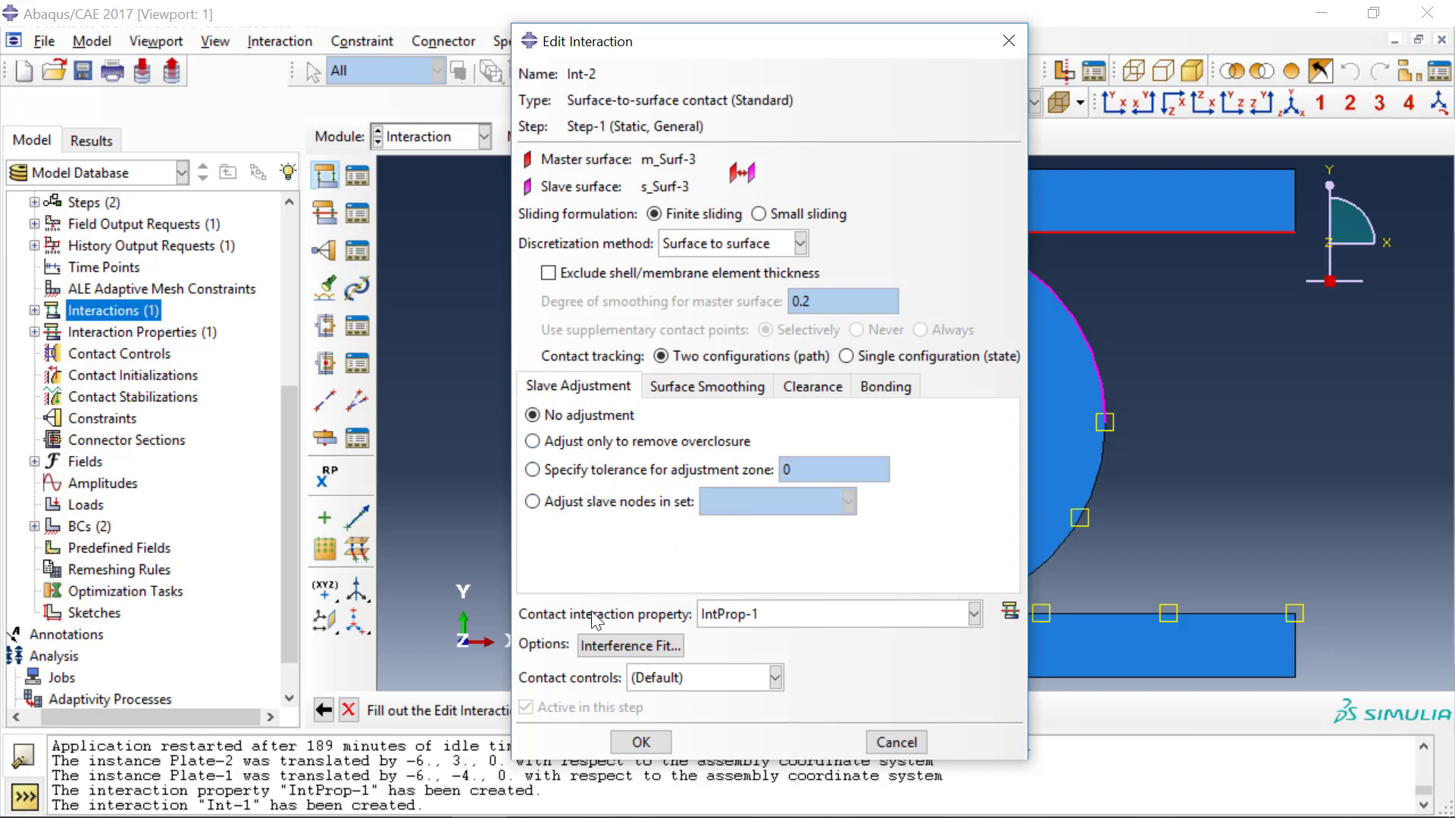
- Assign contact property IntProp-1 and create interaction Int-2
left_click(784, 623)
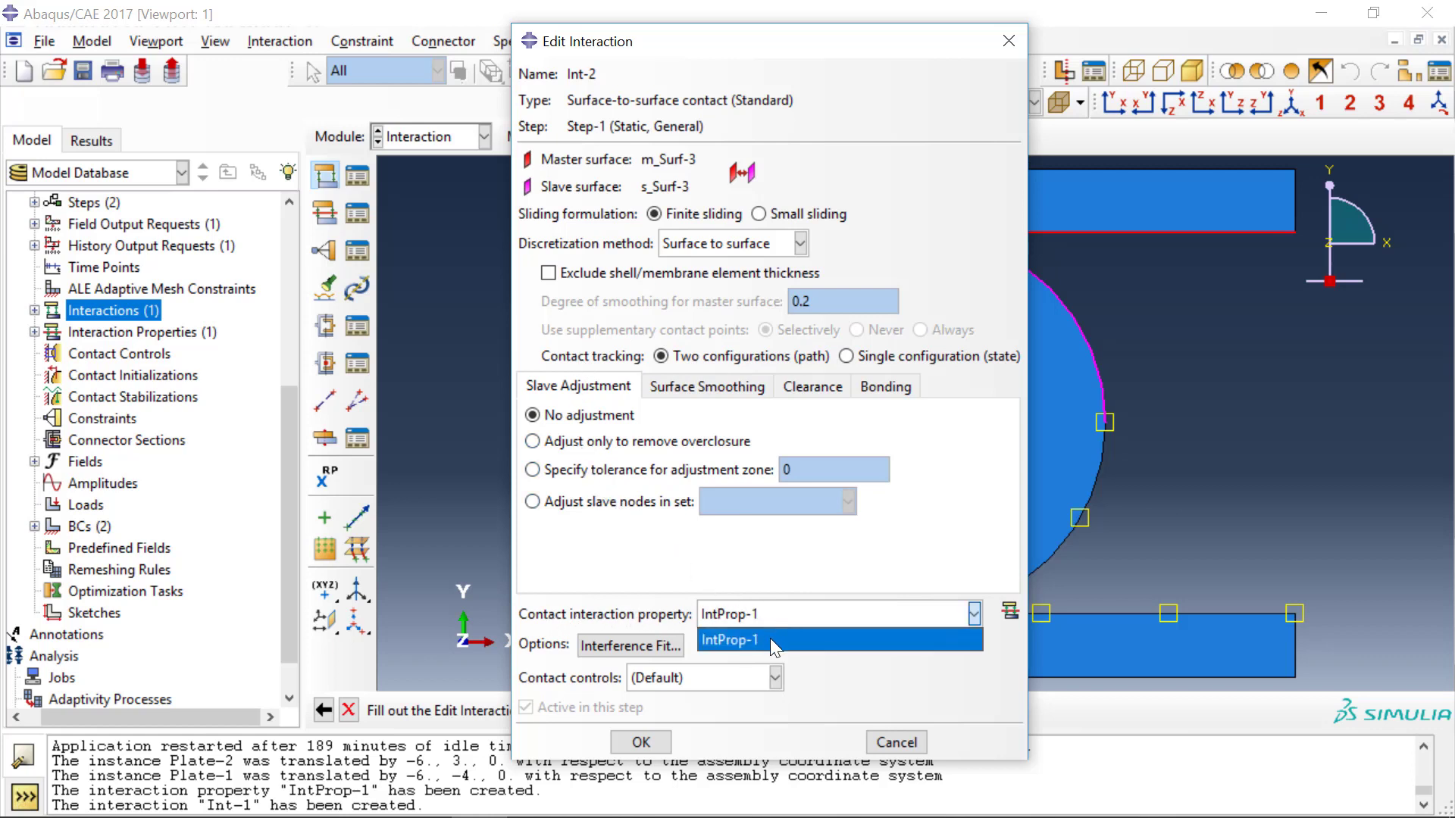
left_click(770, 641)
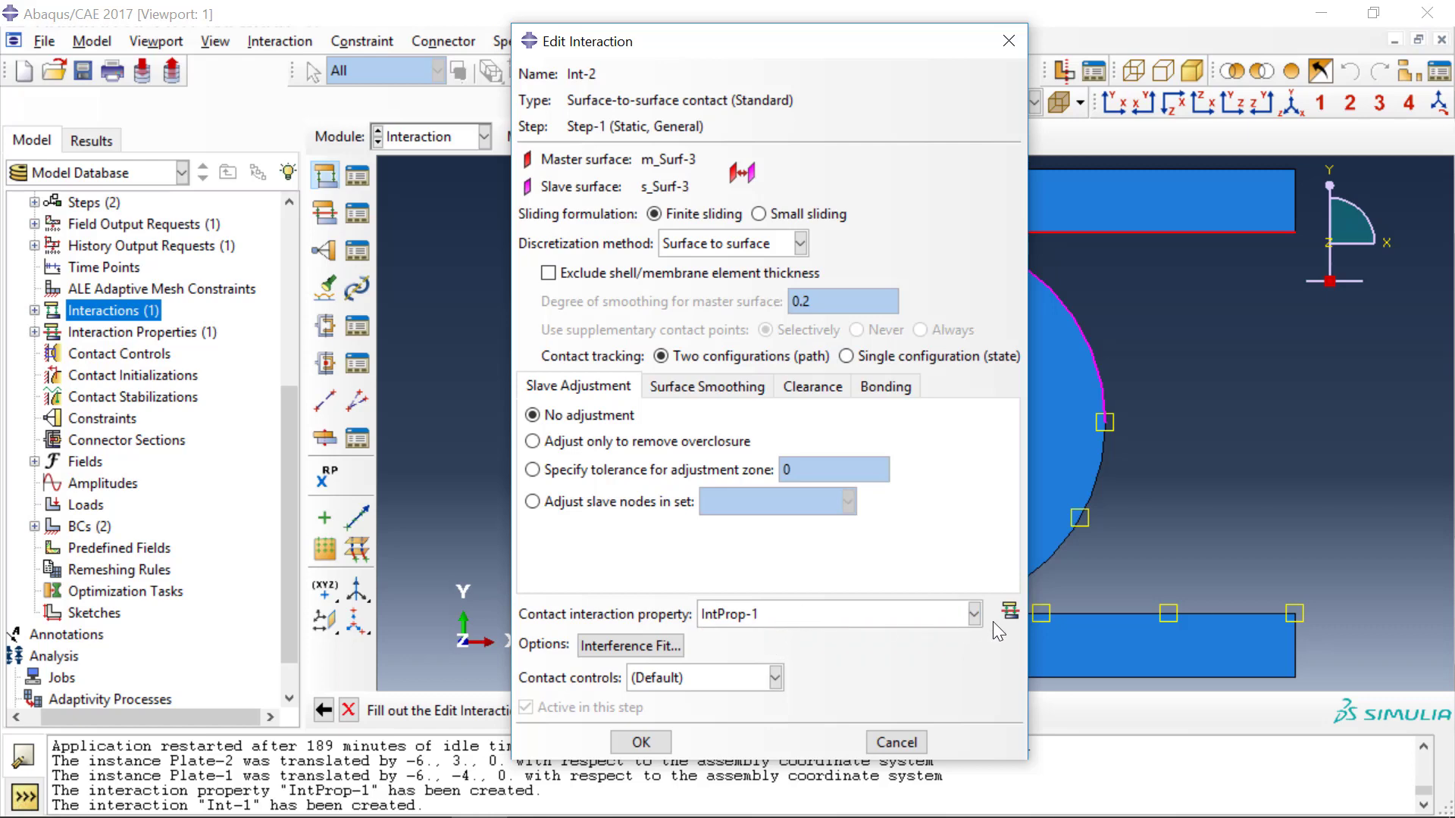
left_click(636, 749)
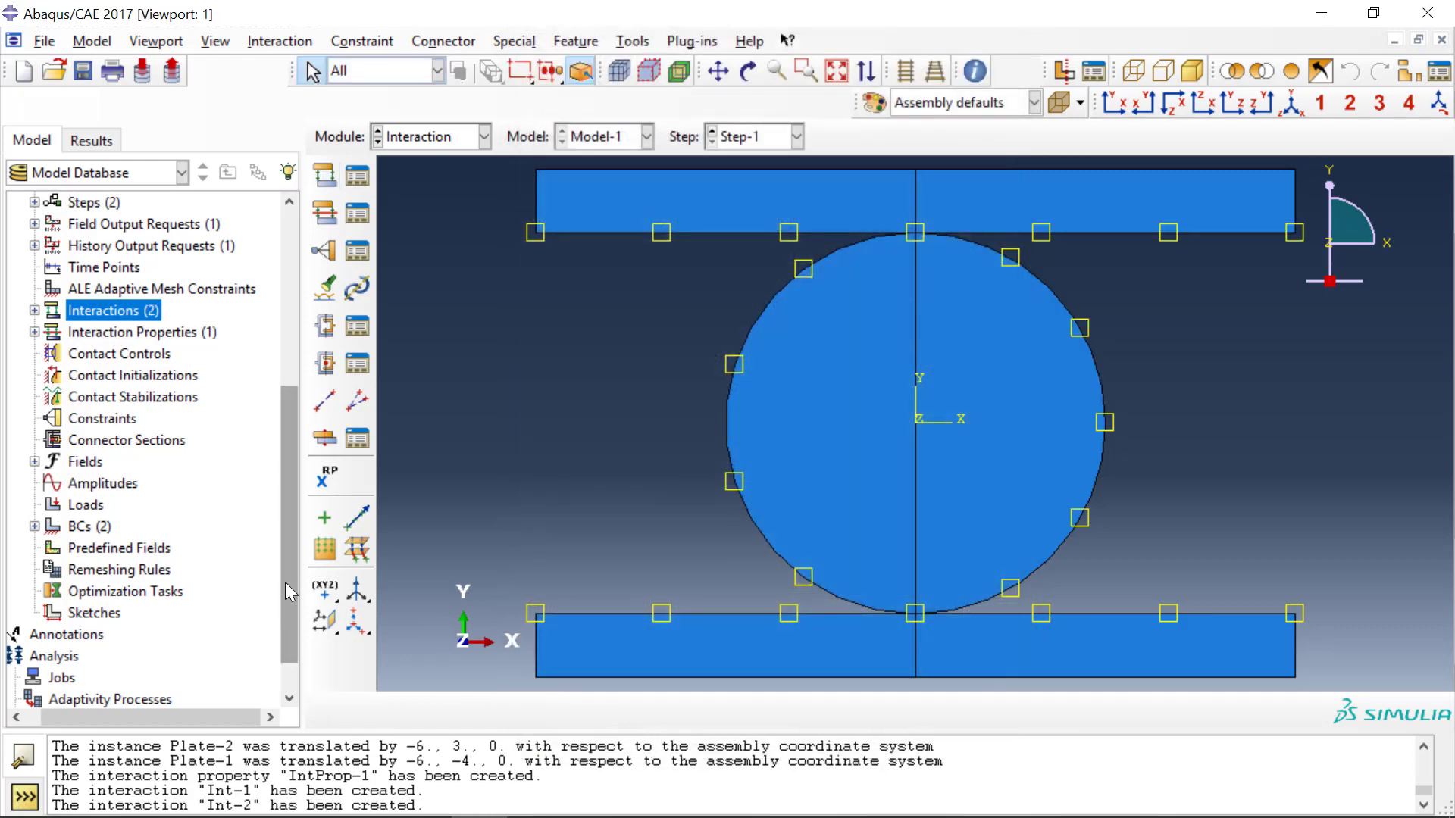
- Expand Parts > Disk in the model tree and open its empty Mesh in the Mesh module
left_click_drag(285, 582, 289, 644)
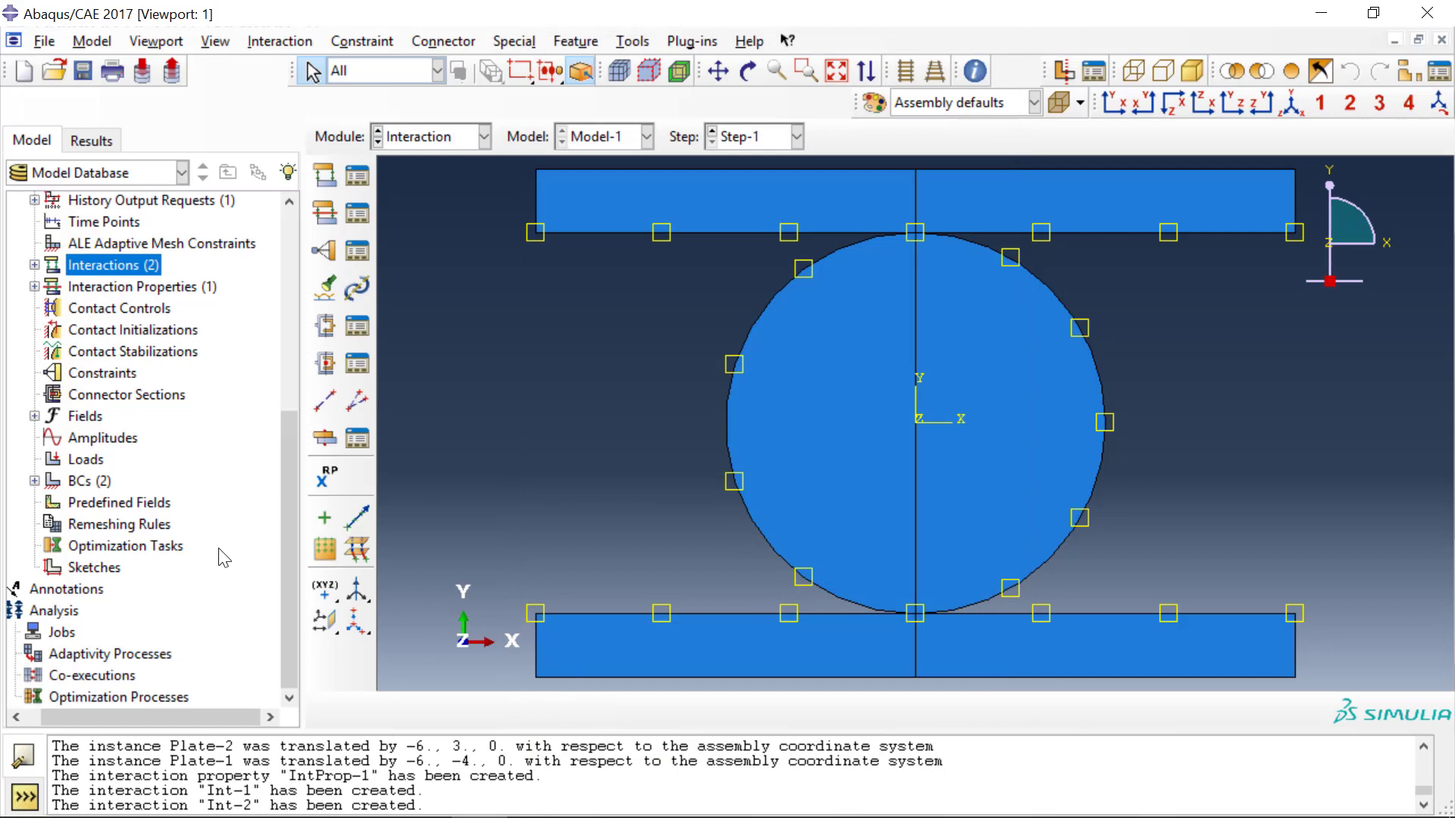
scroll(221, 560, "up", 2)
scroll(218, 560, "up", 2)
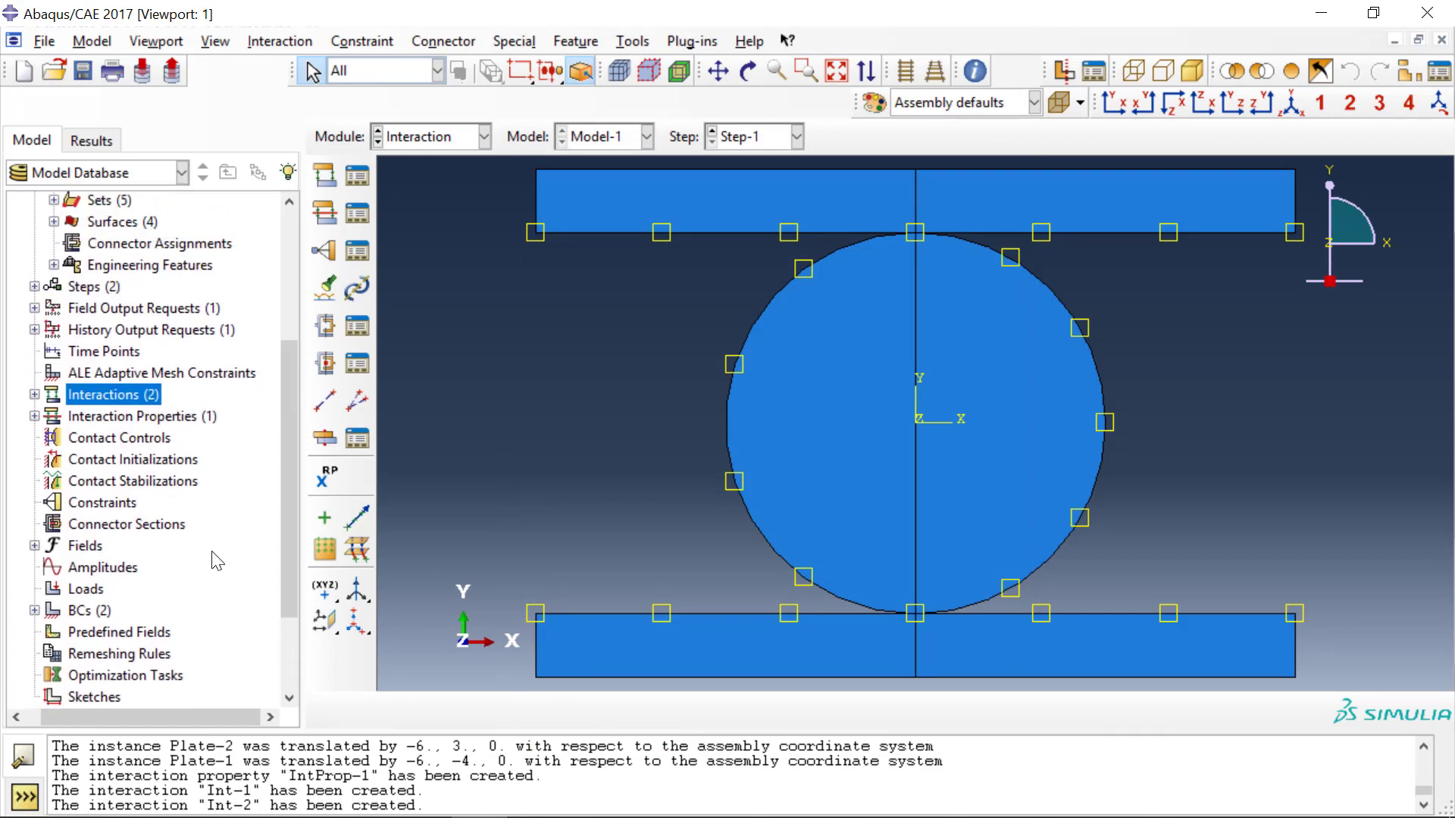
scroll(217, 560, "up", 4)
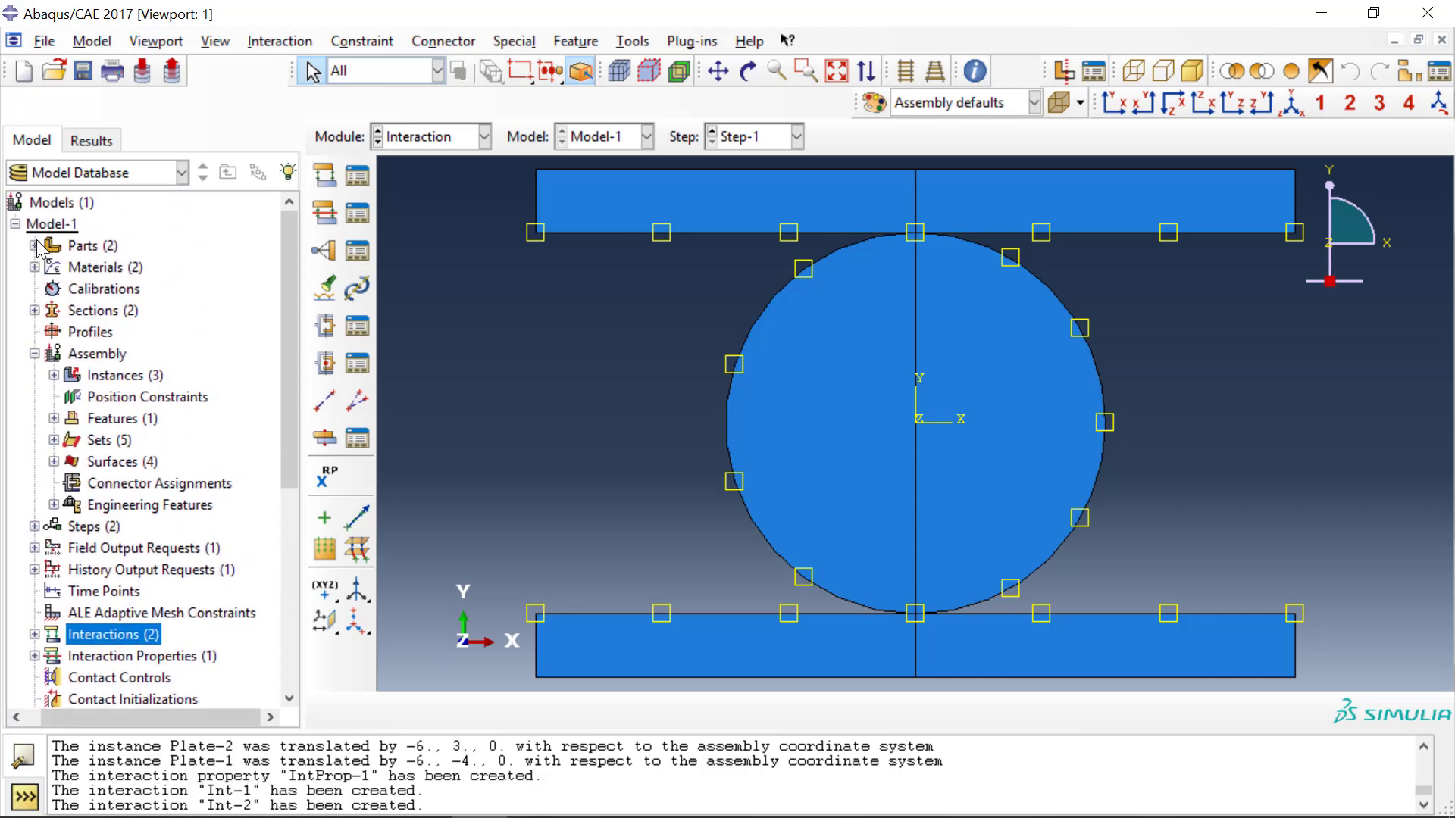
left_click(34, 246)
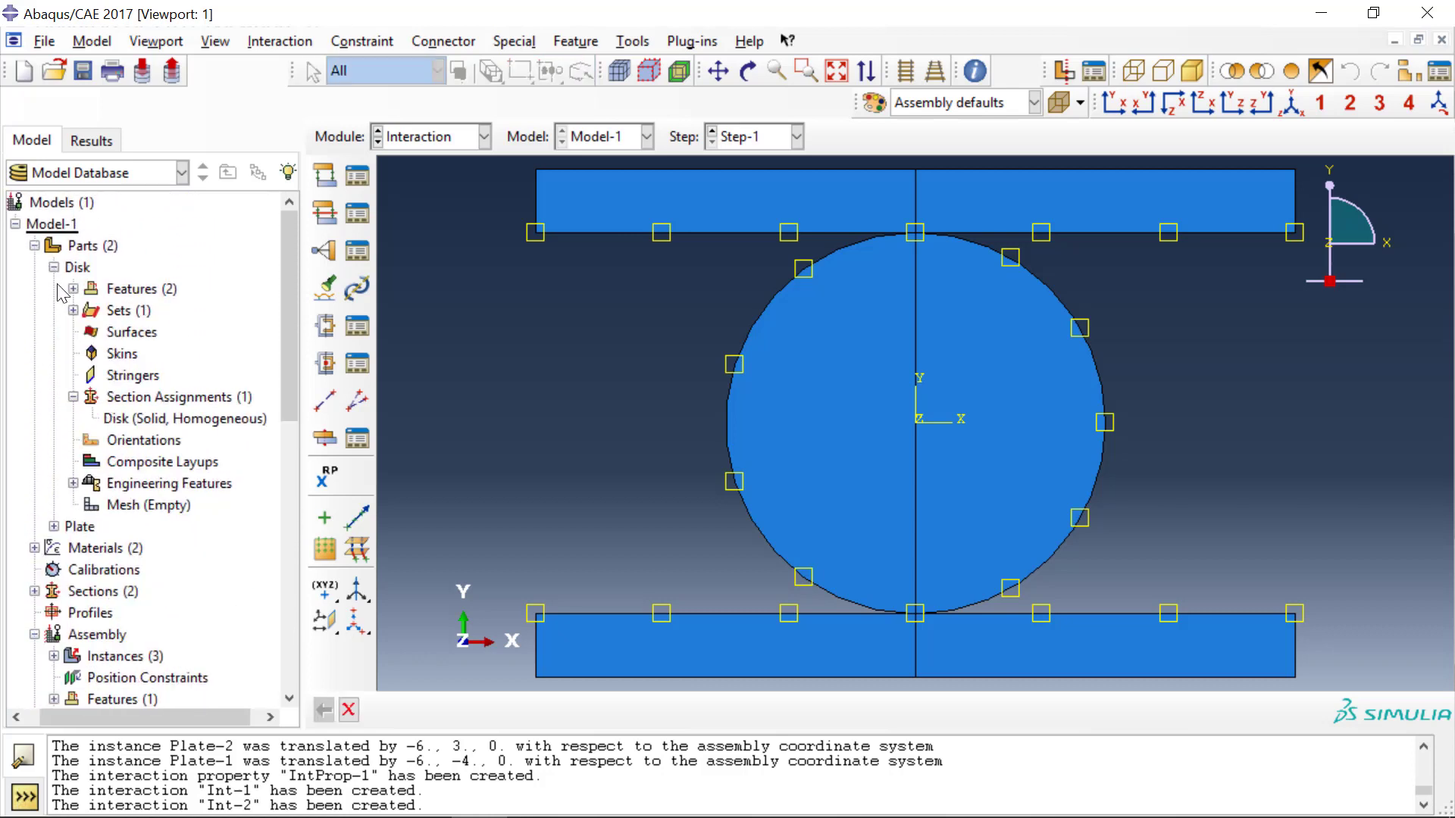
double_click(156, 506)
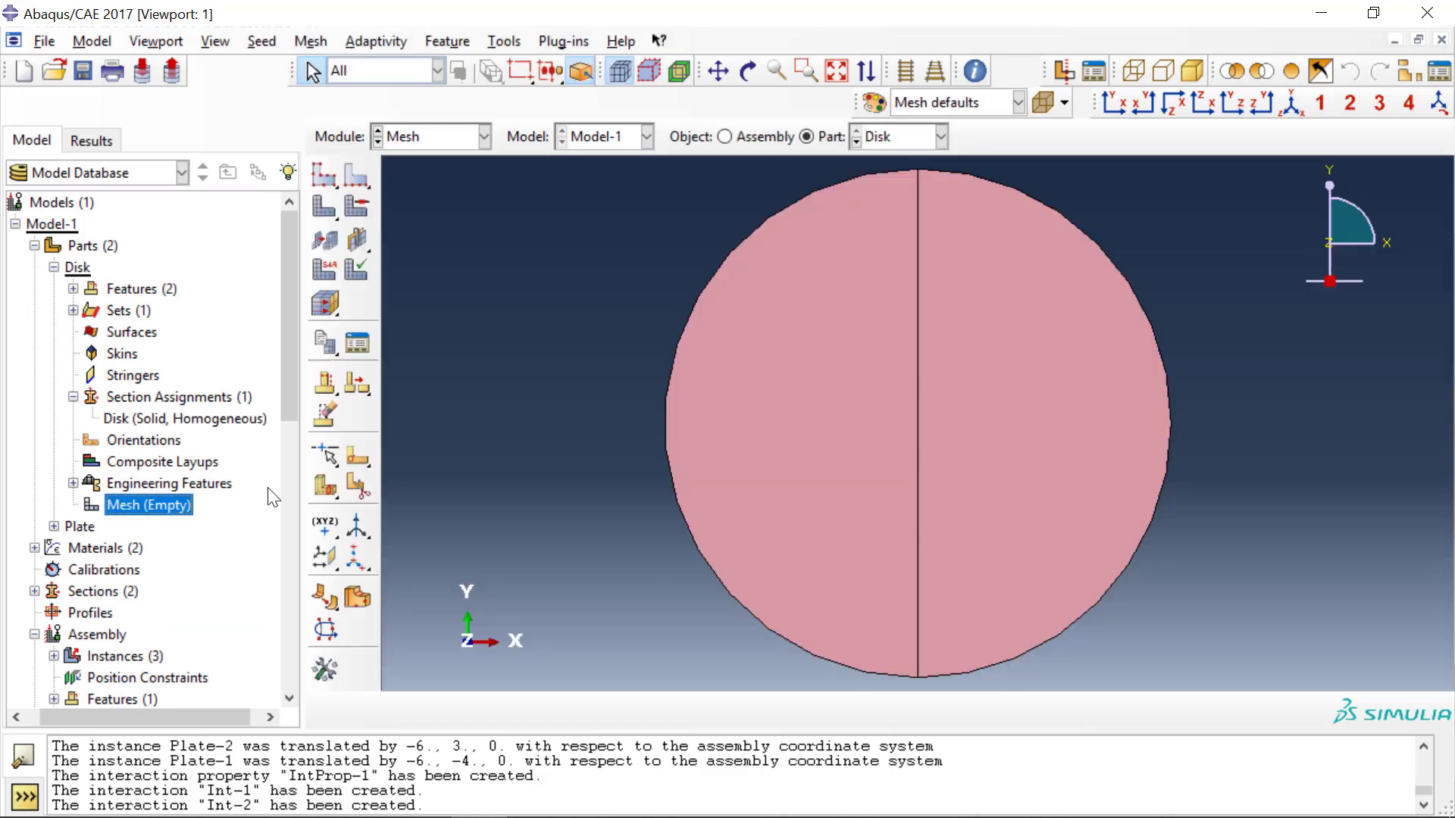
- Assign Quad element shape mesh controls to both halves of the Disk
left_click(355, 206)
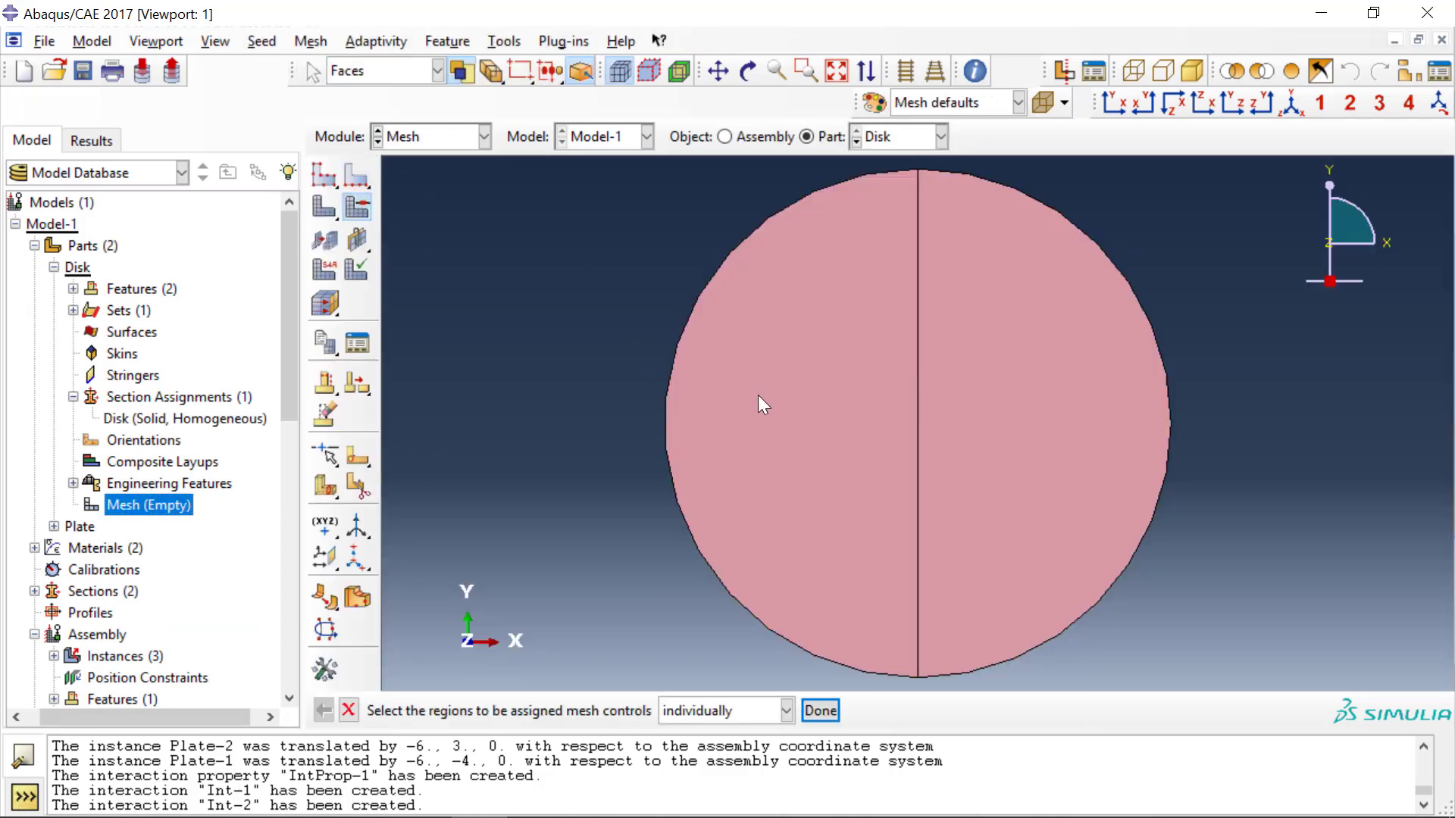
left_click(783, 429)
left_click(994, 411, "shift")
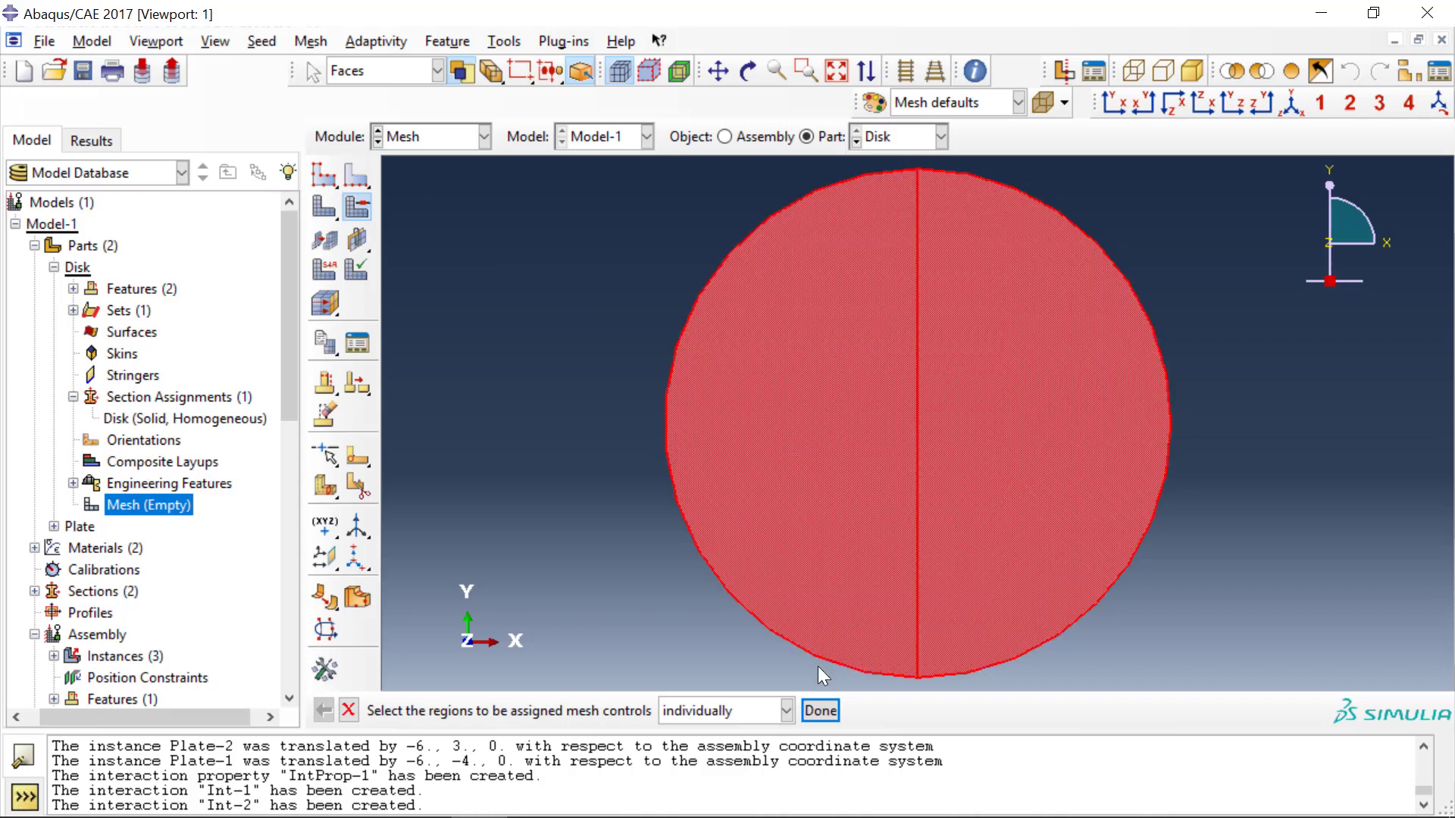
left_click(817, 710)
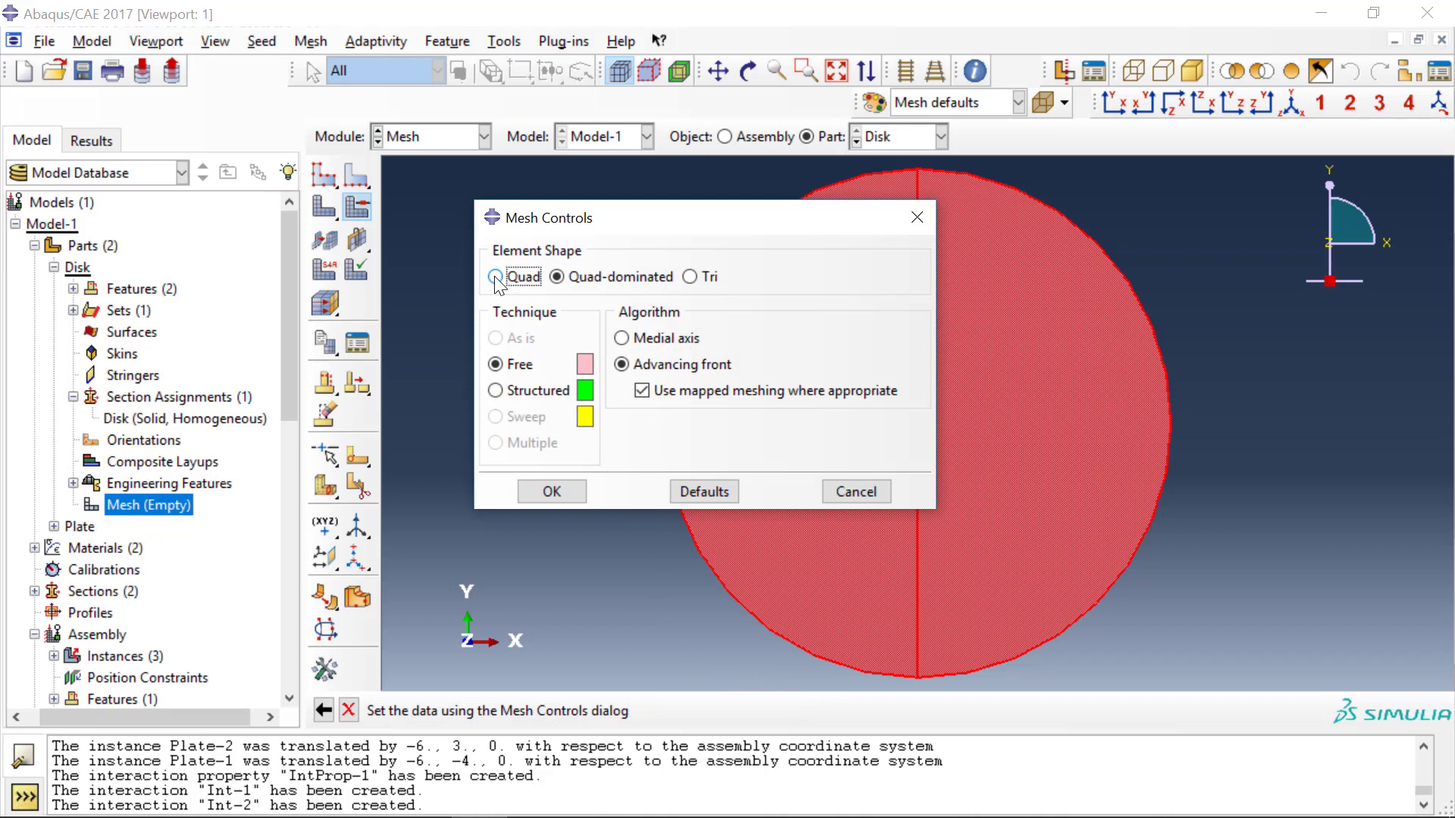
left_click(495, 278)
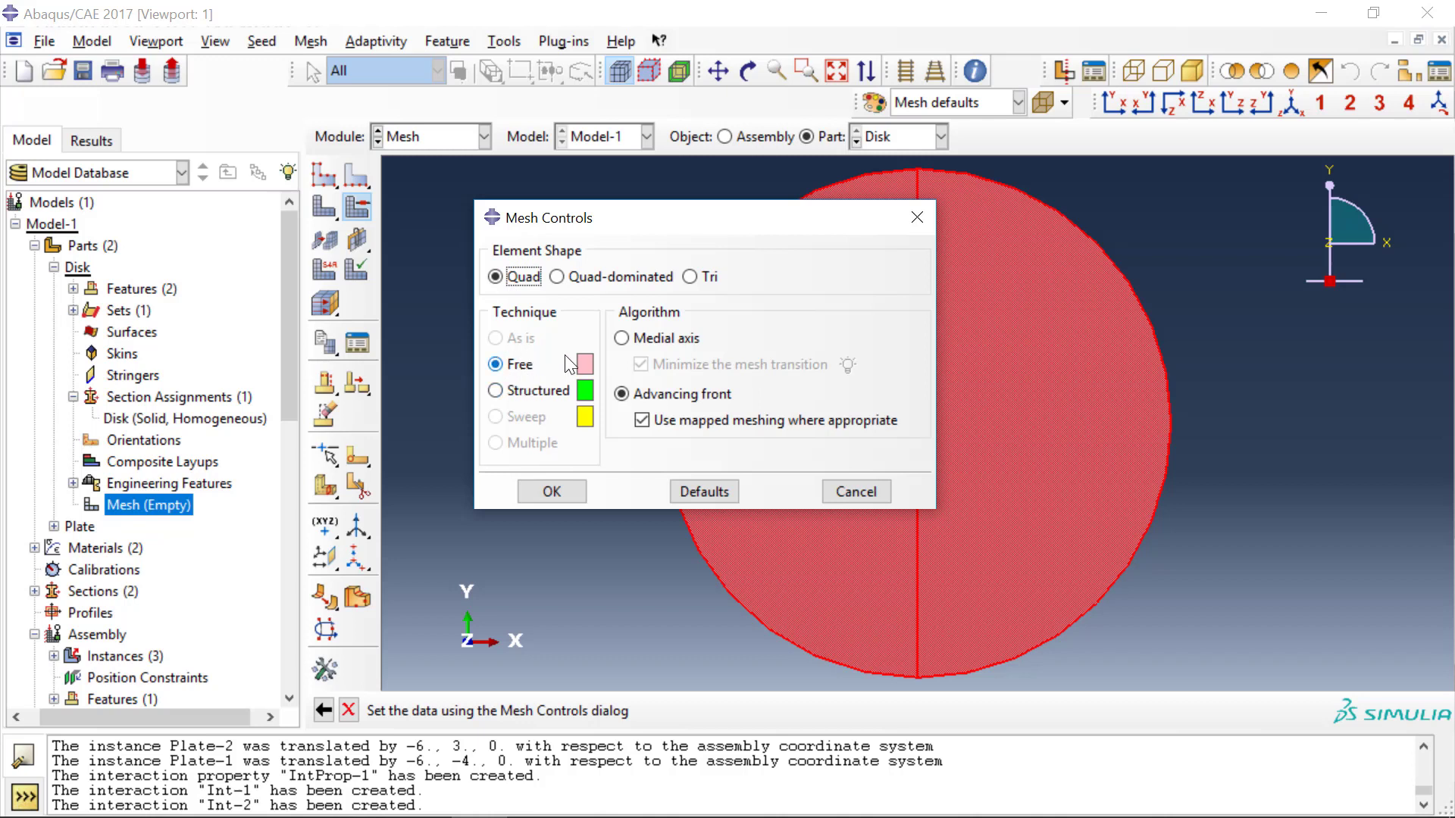
left_click(562, 489)
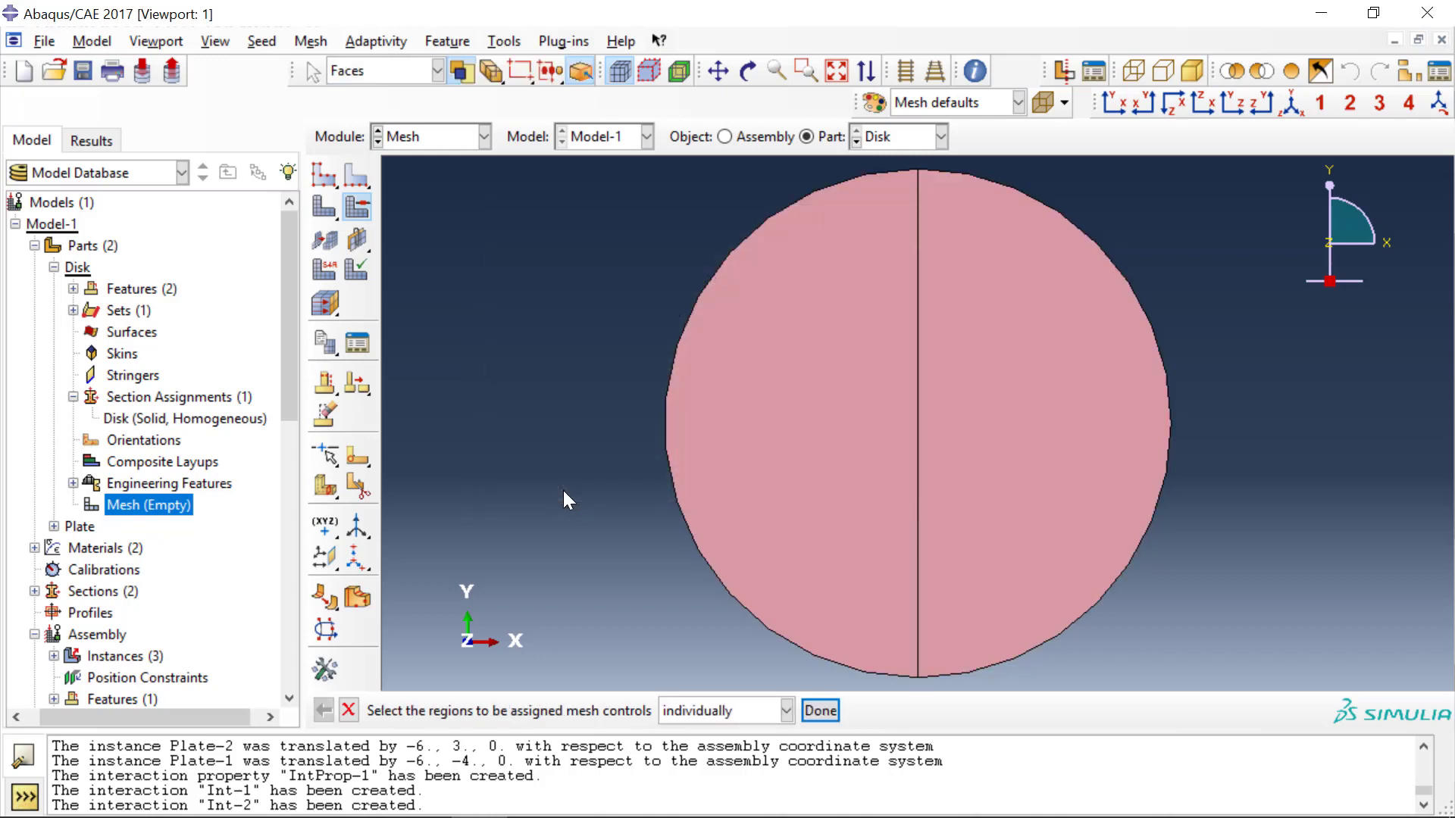
- Seed the Disk part with an approximate global size of 0.5
left_click(325, 175)
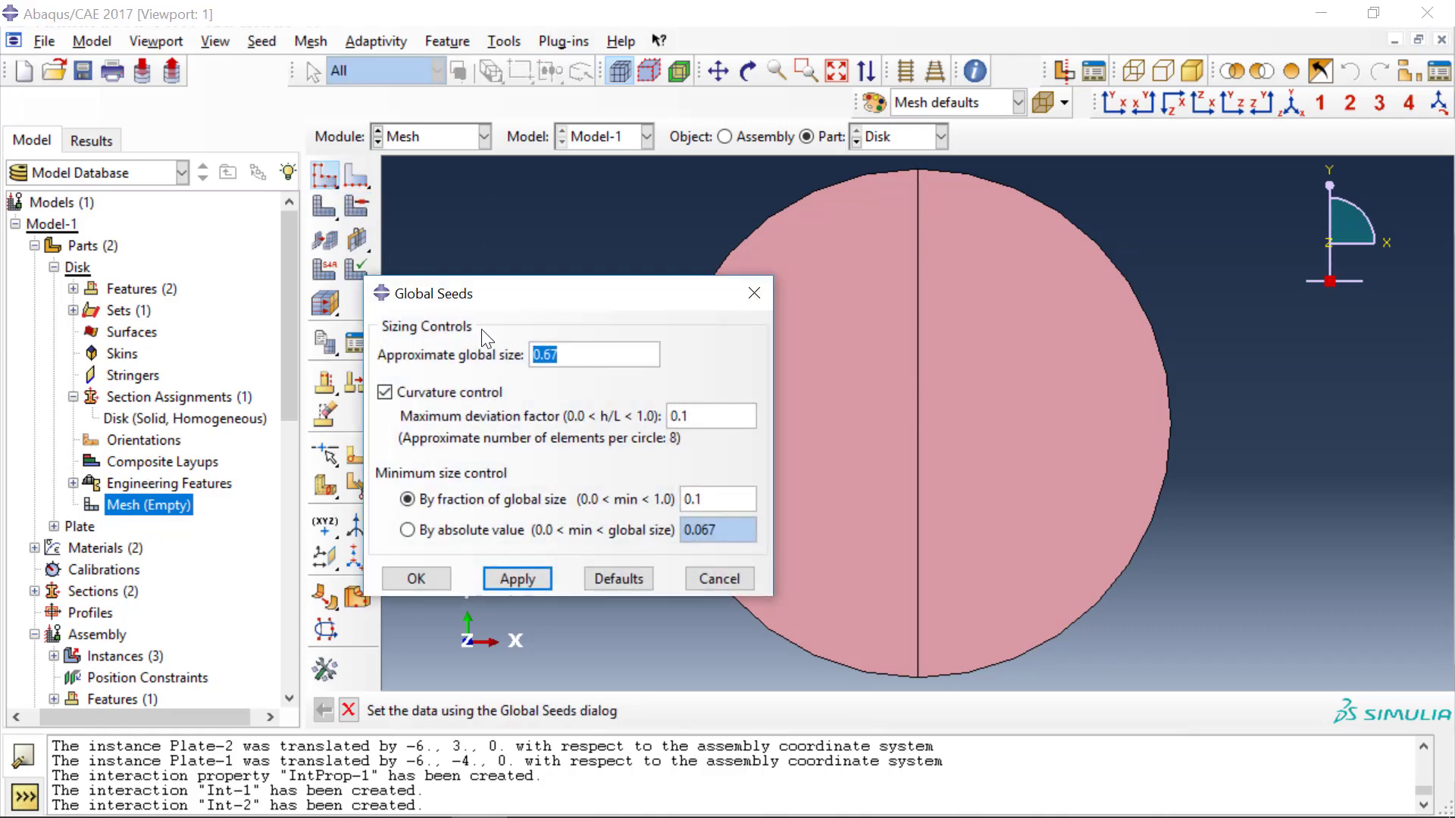
left_click_drag(560, 355, 546, 356)
type("15")
left_click_drag(546, 356, 544, 355)
type("0")
key("BackSpace")
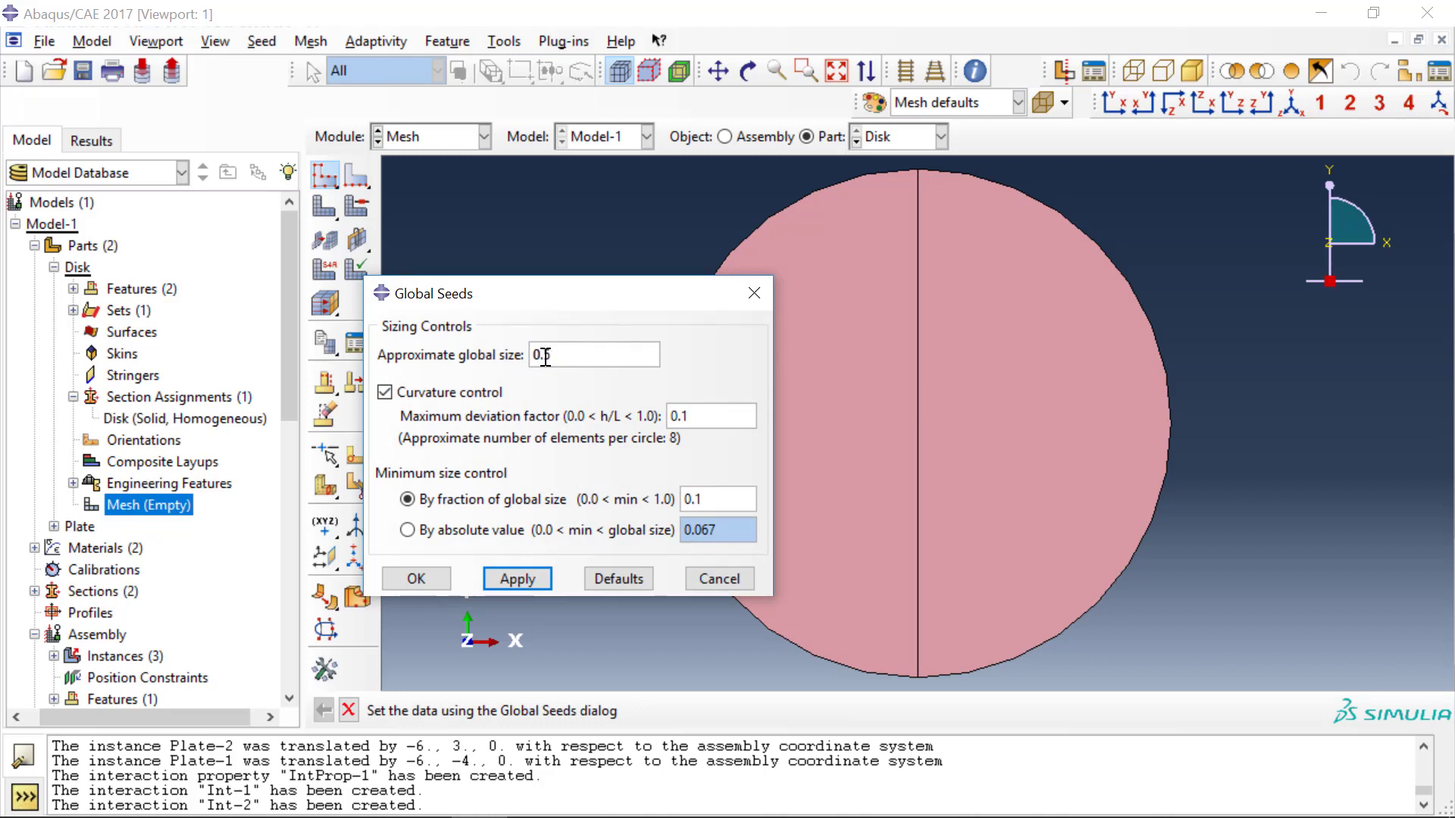
left_click(435, 579)
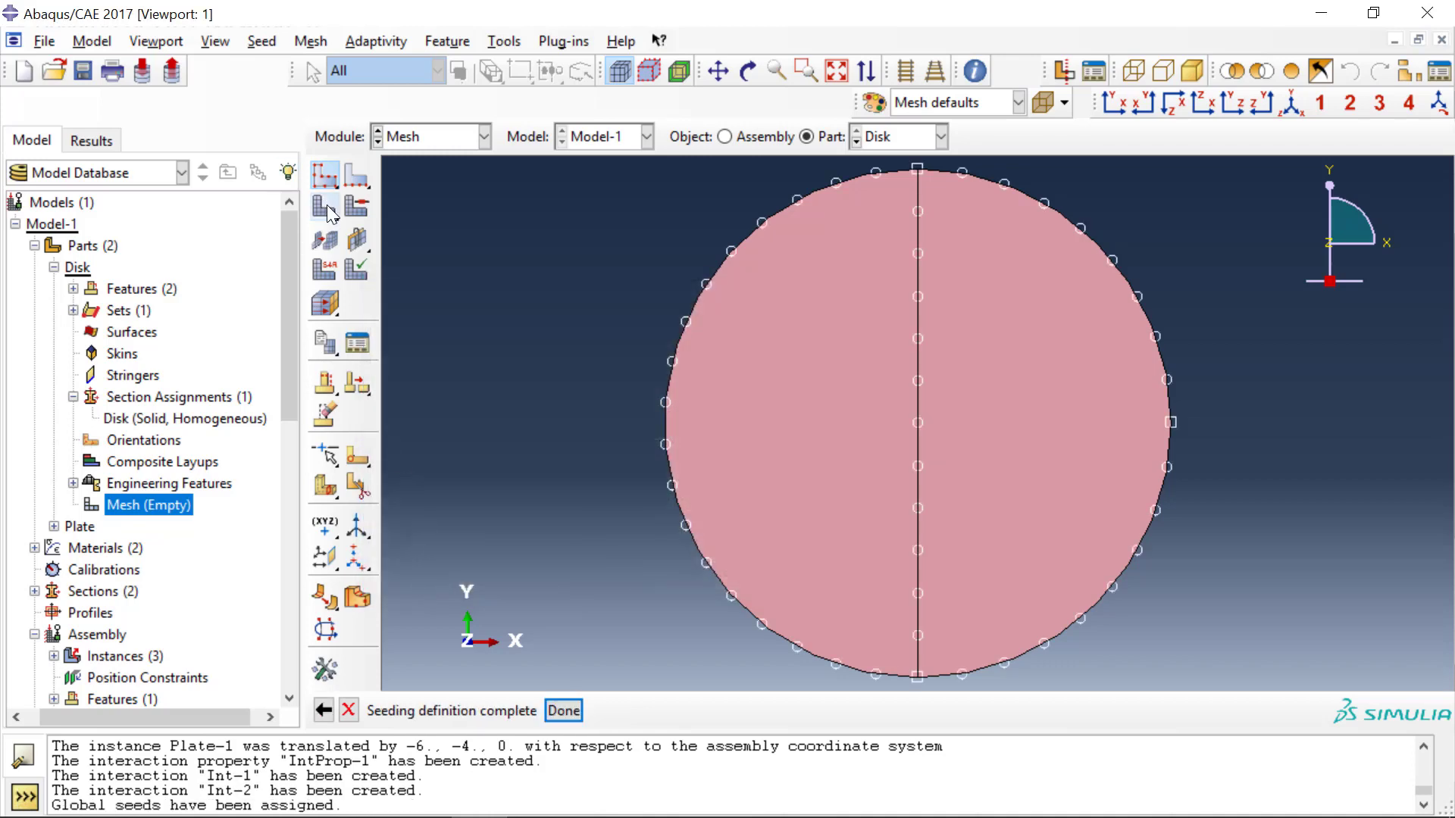
- Generate the Disk mesh, producing 154 quad elements
left_click(326, 206)
left_click(511, 713)
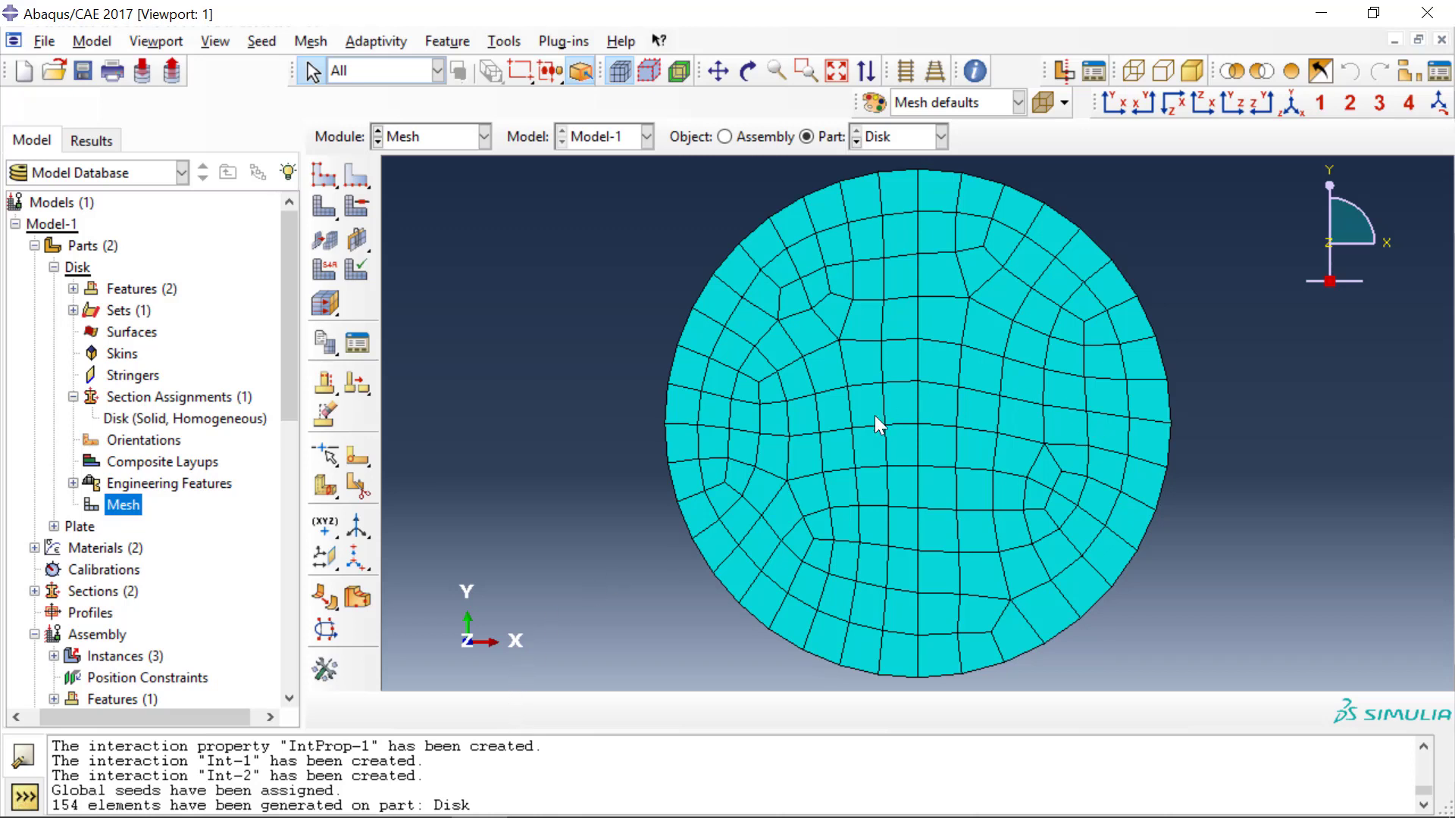
left_click(34, 246)
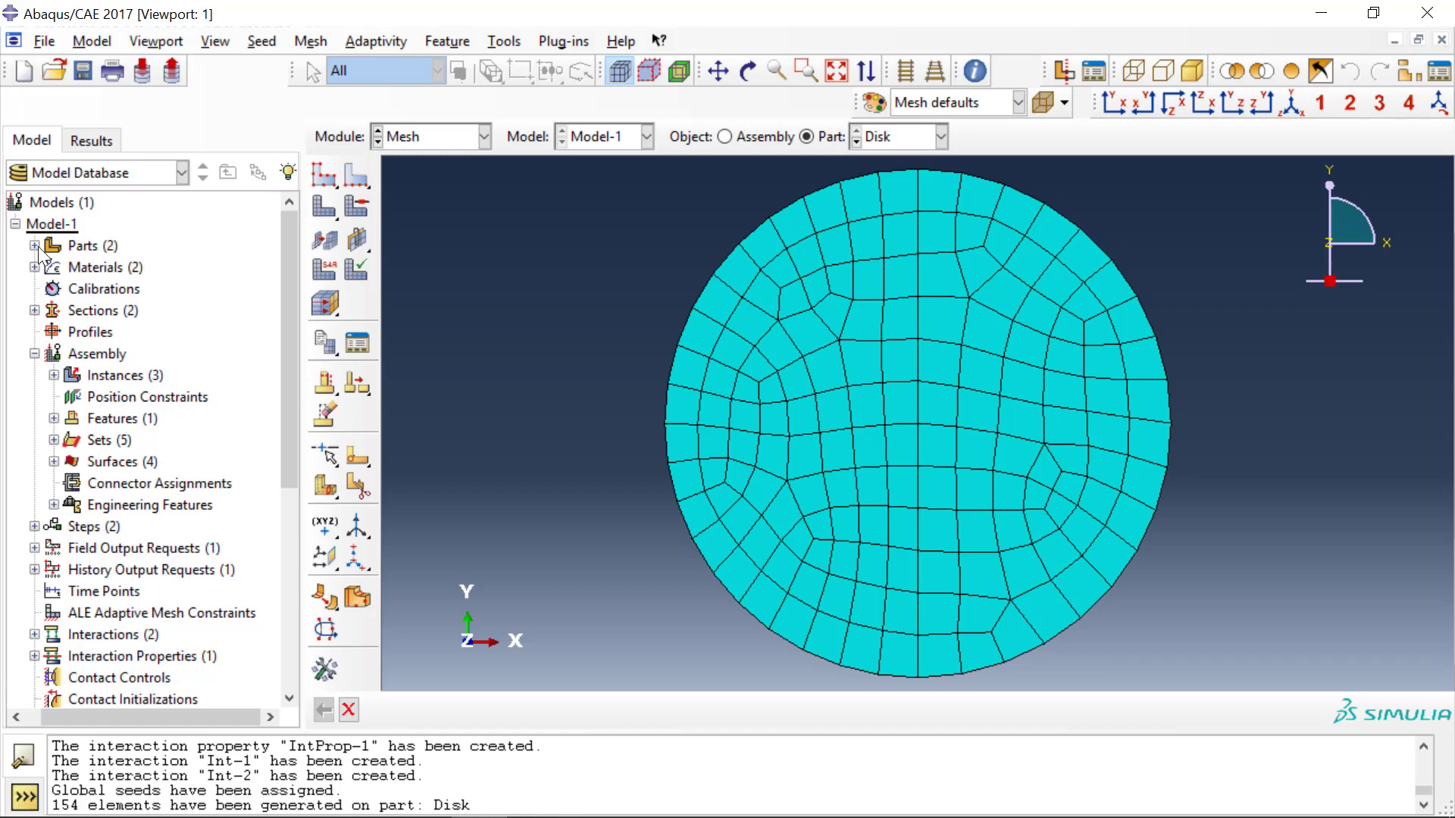
left_click(34, 246)
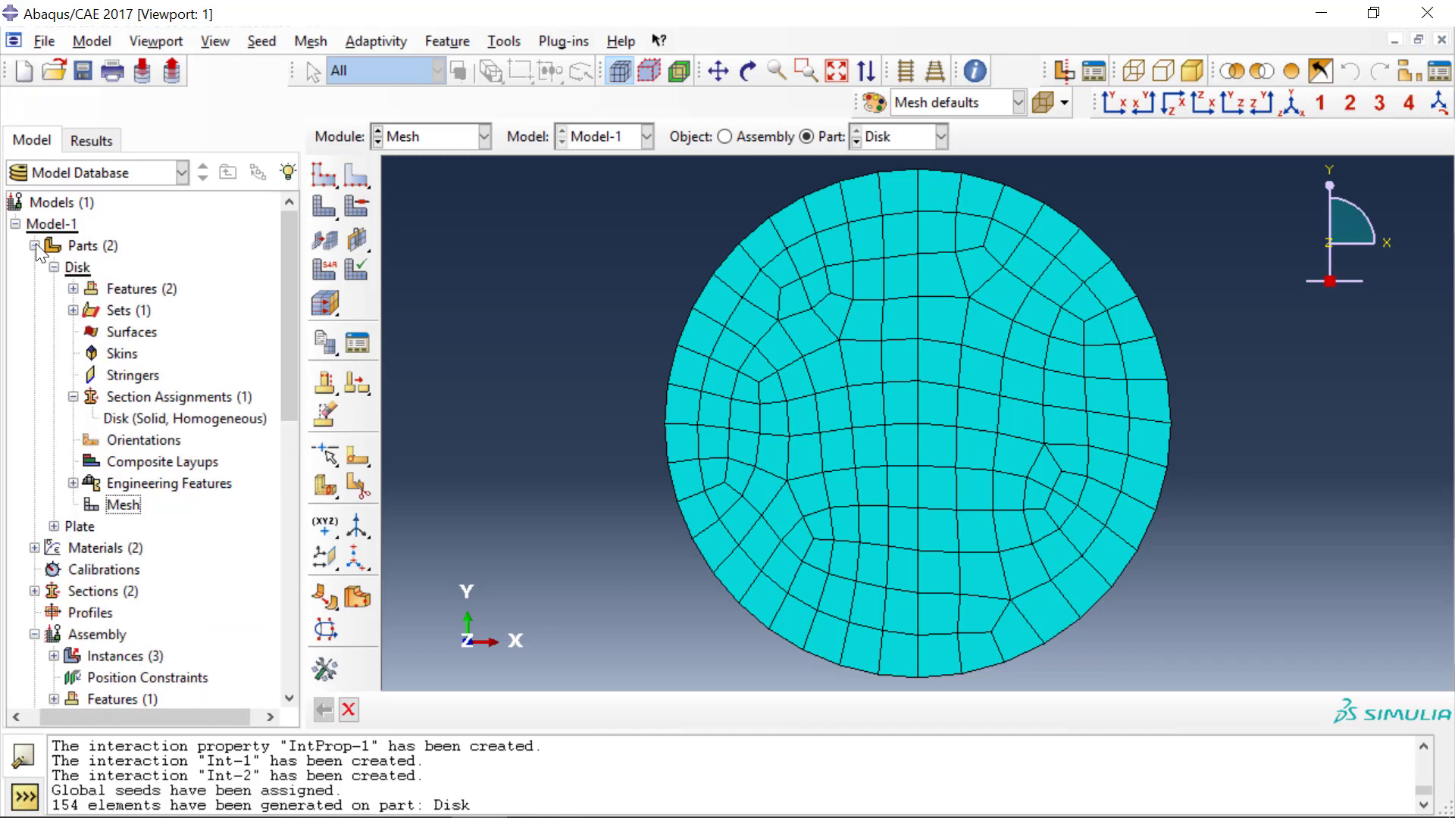
- Open the Plate part's Mesh from the tree and give it approximate global seed size 0.5
left_click(53, 525)
scroll(88, 516, "down", 2)
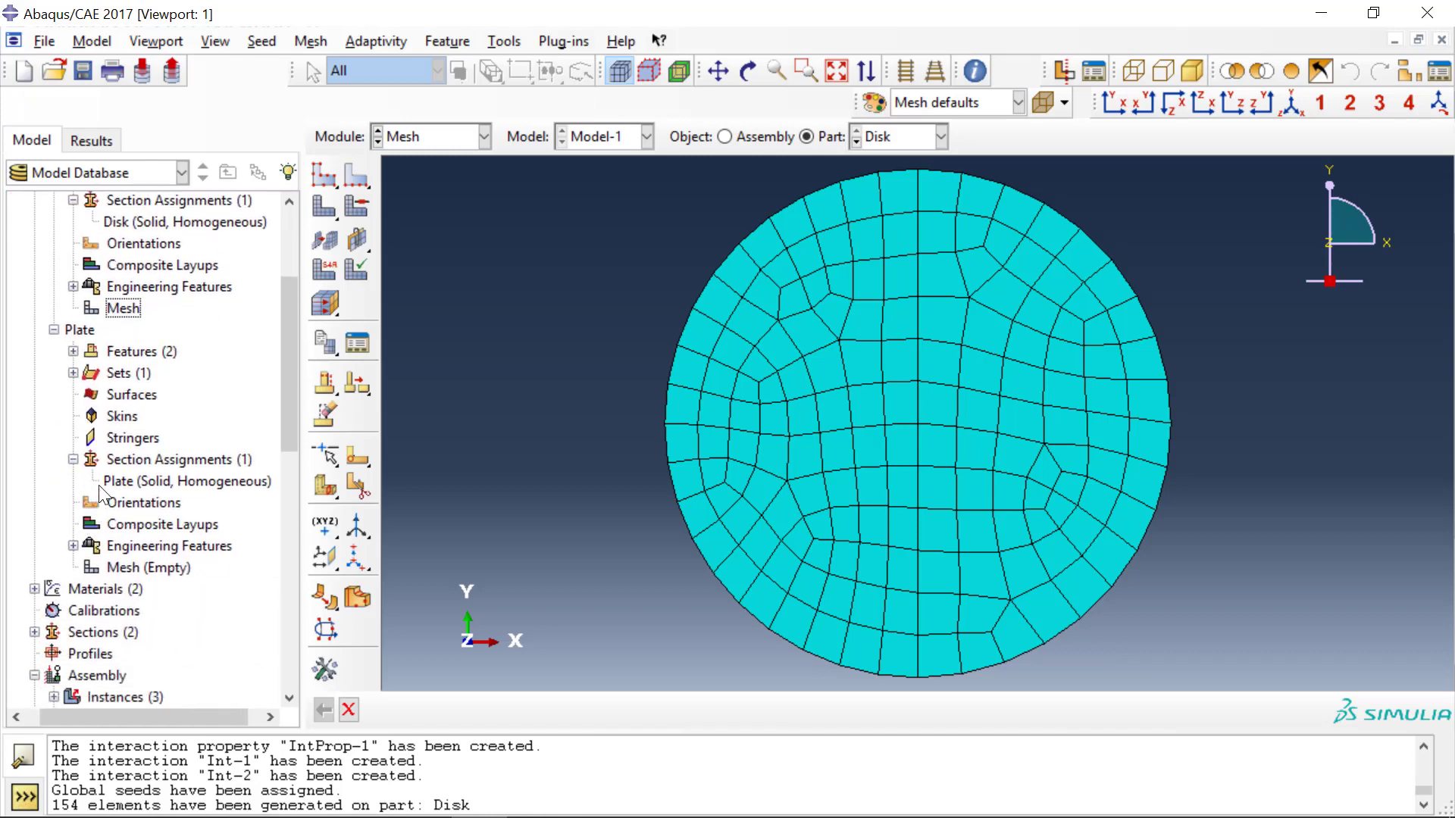
double_click(138, 570)
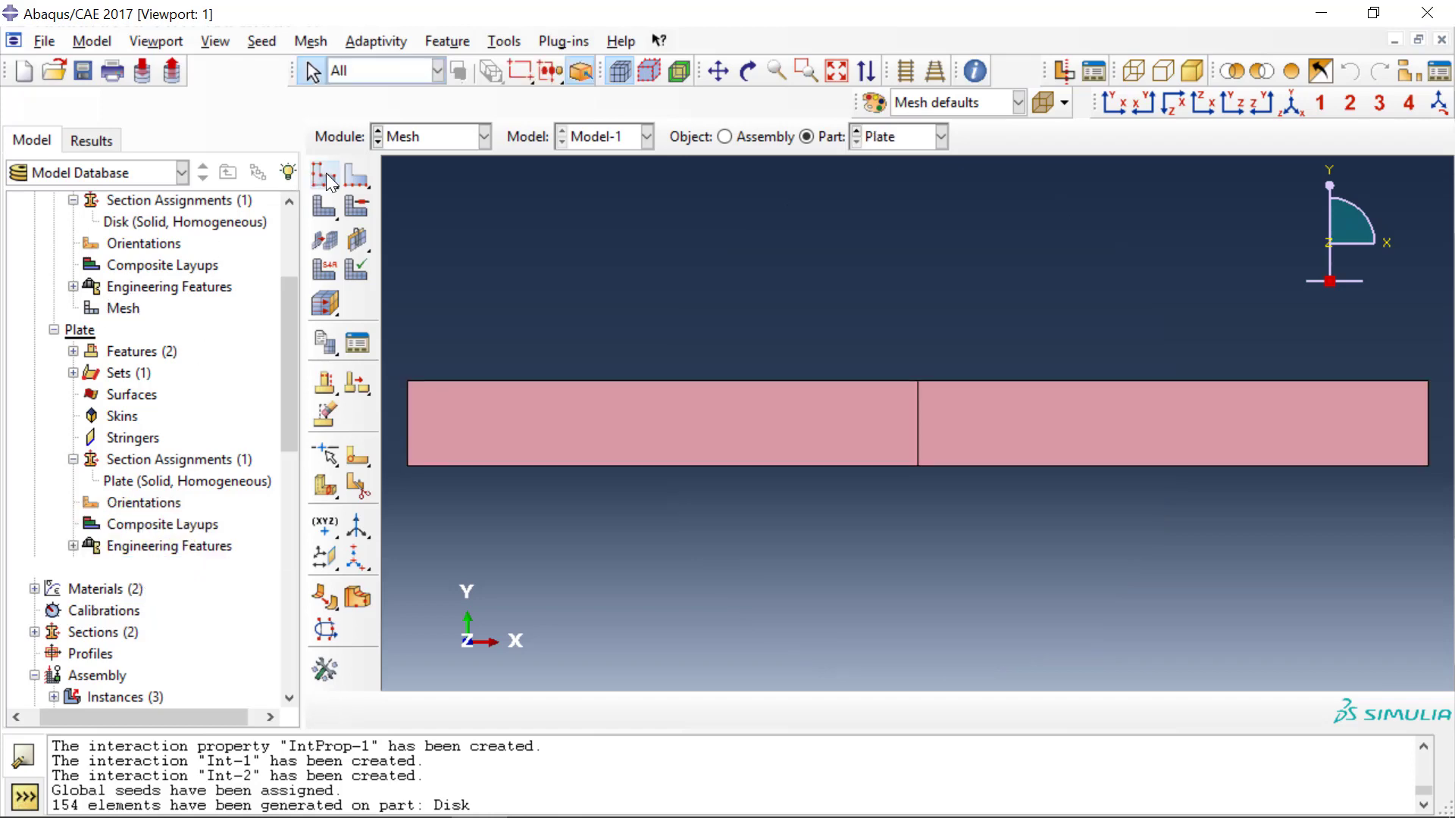
left_click(326, 172)
left_click(549, 355)
key("BackSpace")
type("5")
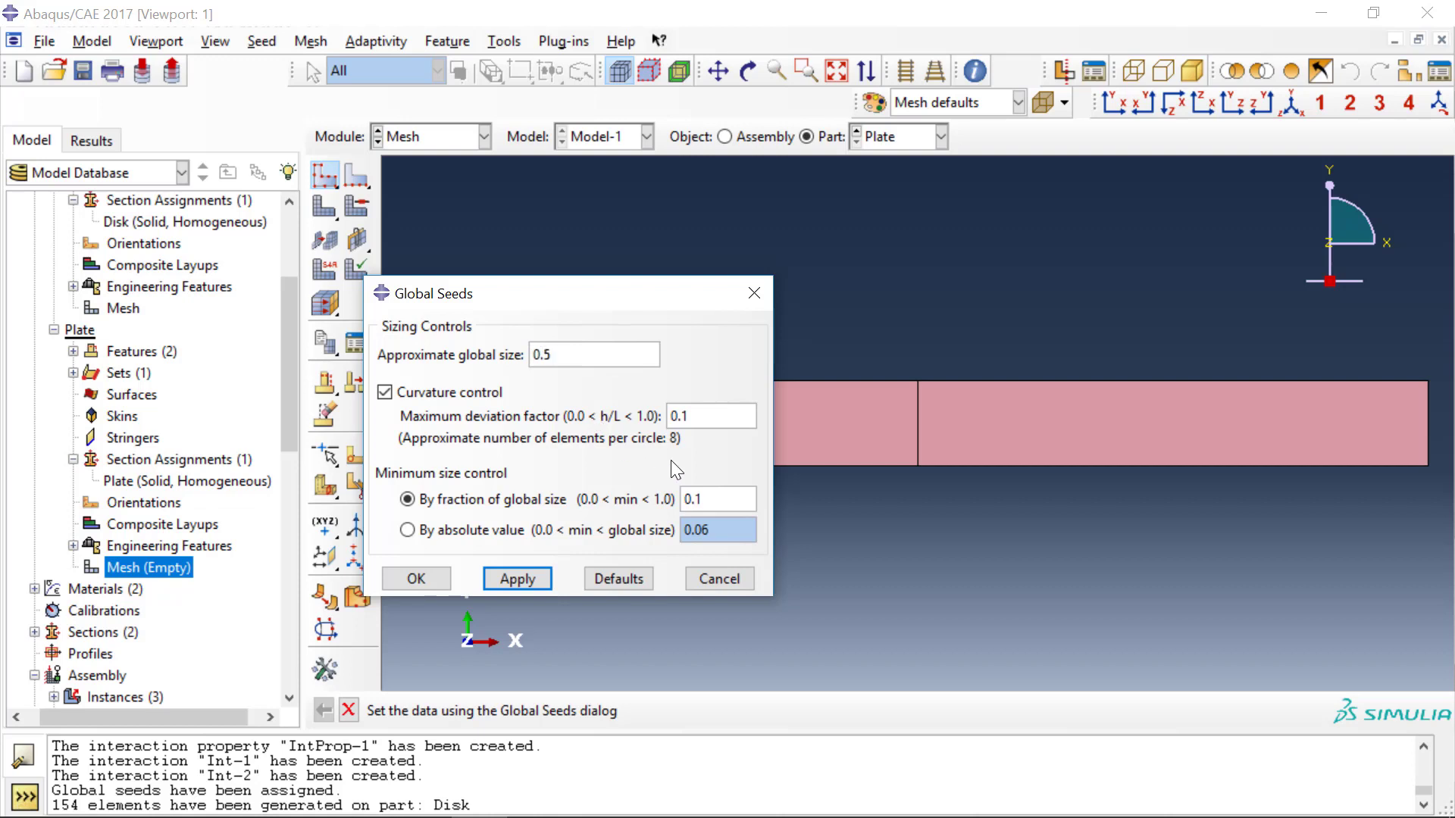
left_click(416, 580)
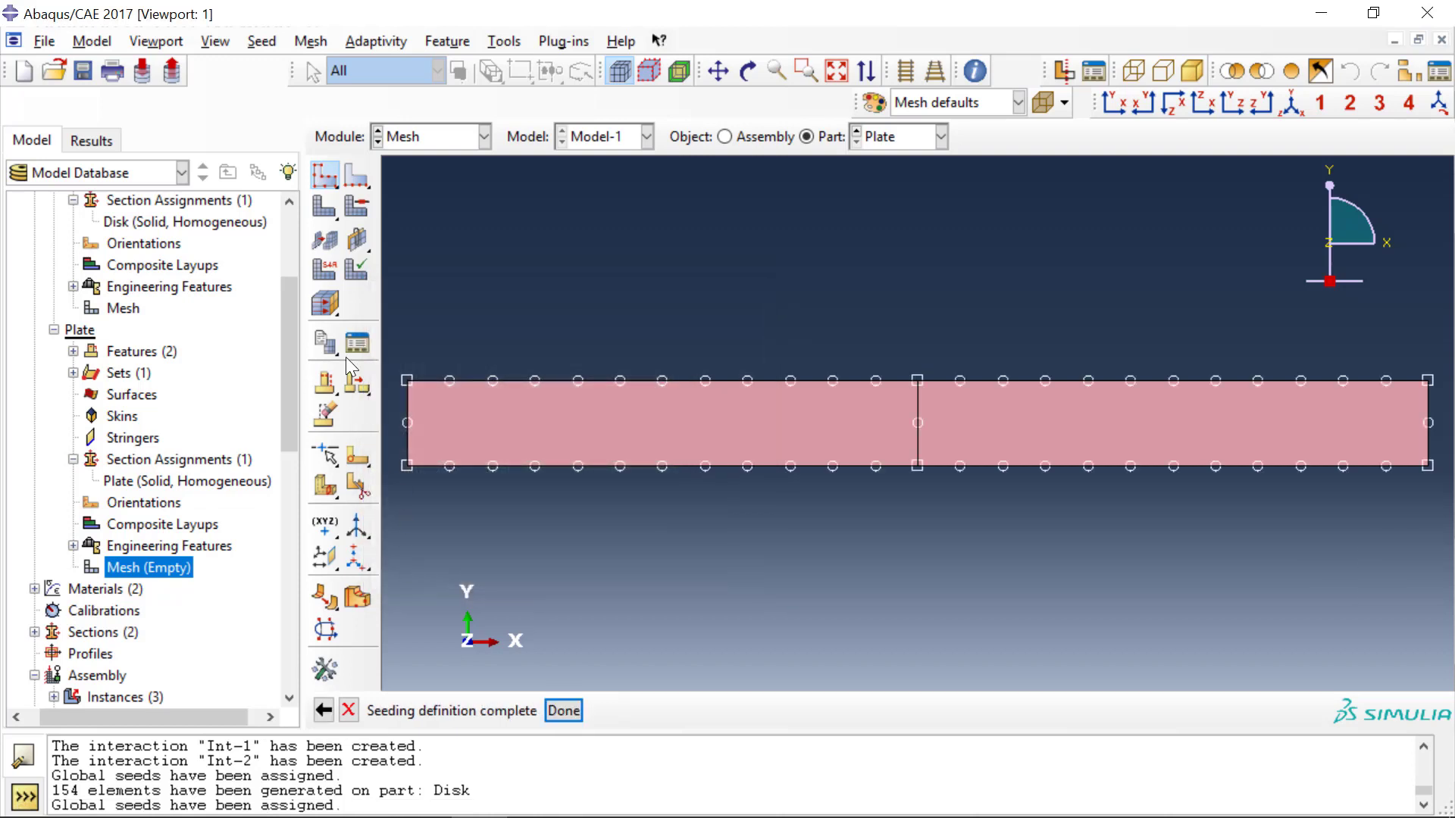
left_click(324, 206)
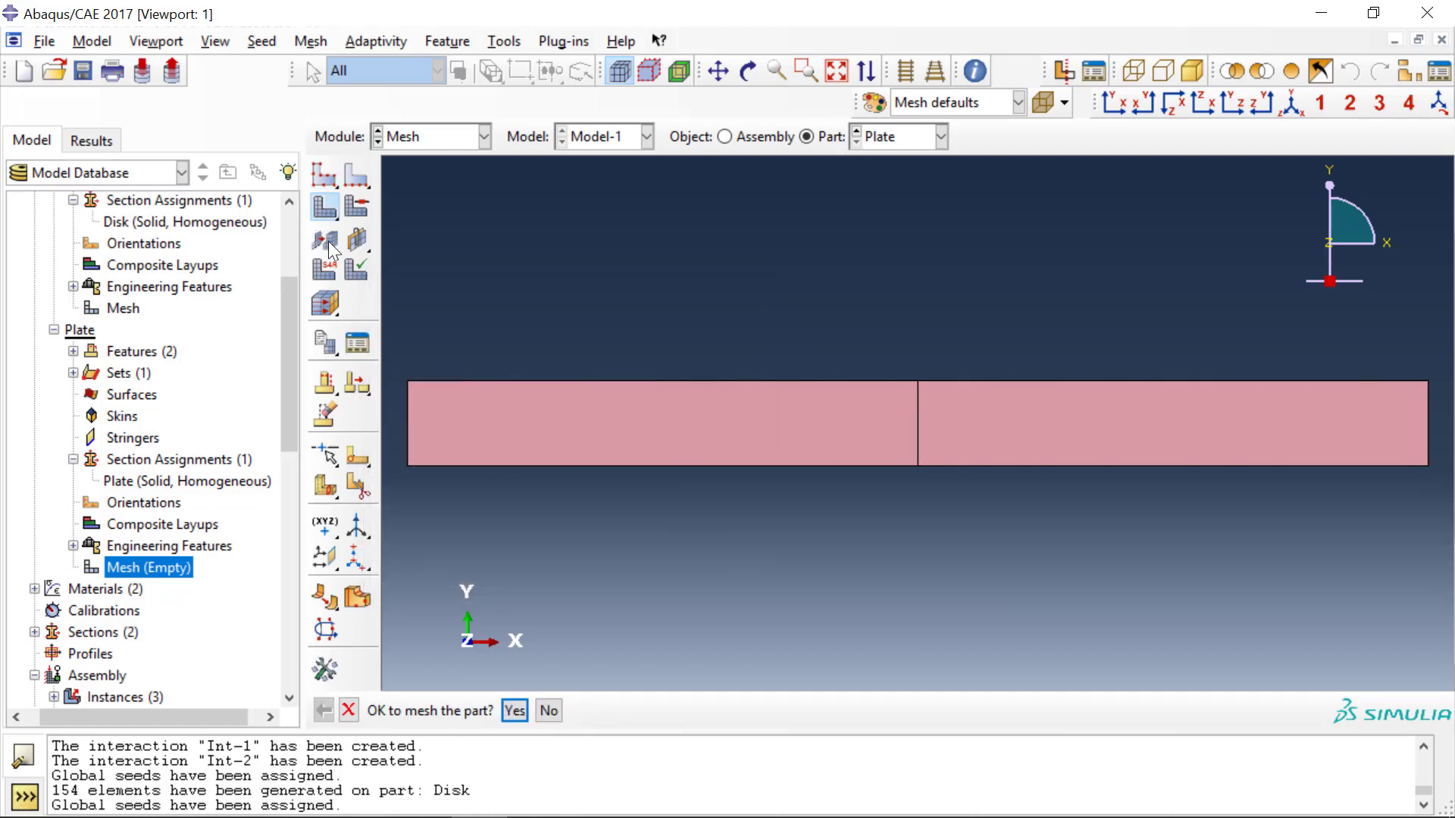
- Confirm meshing the Plate part into 48 elements
left_click(514, 712)
left_click(290, 653)
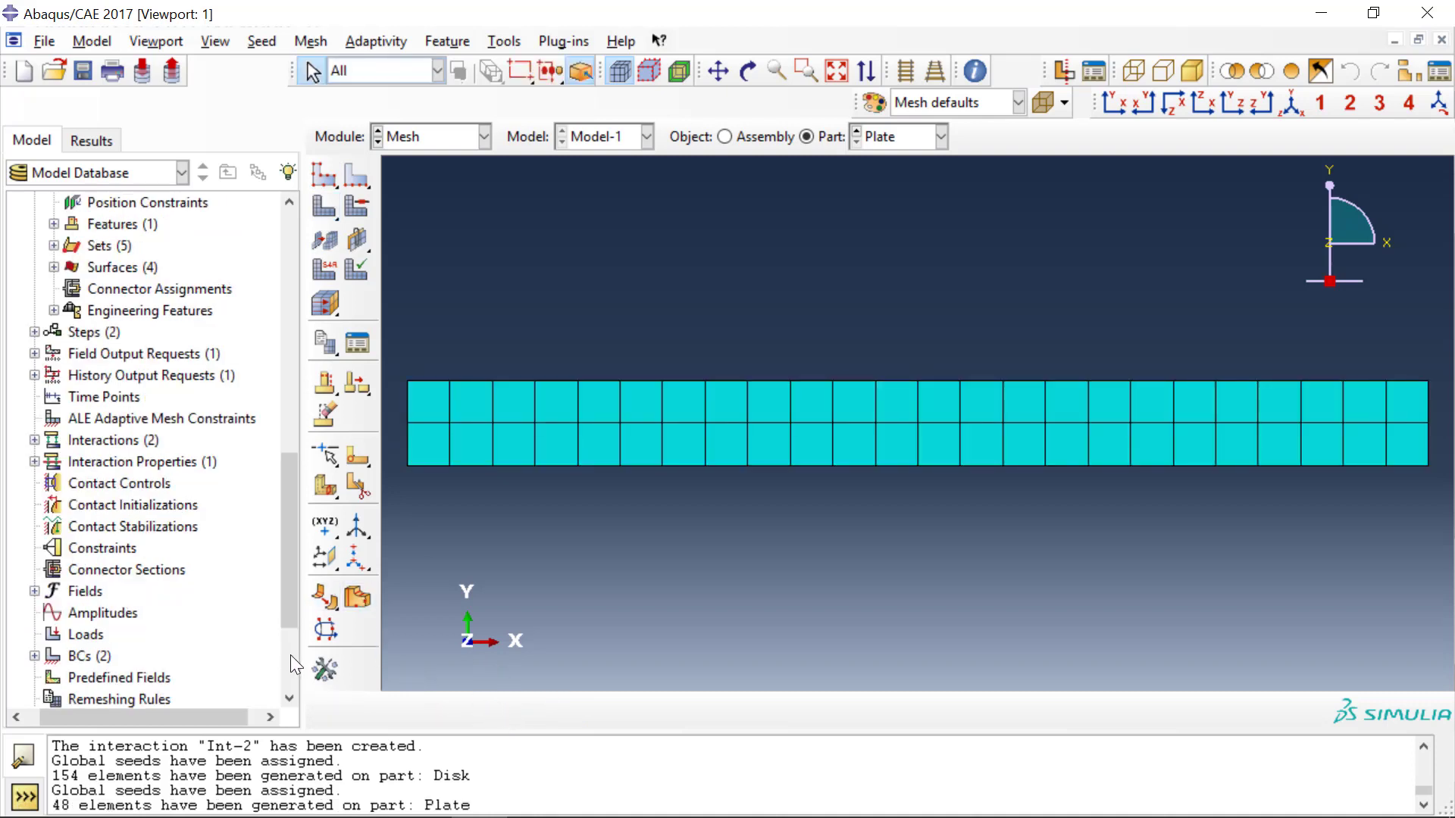
left_click(290, 654)
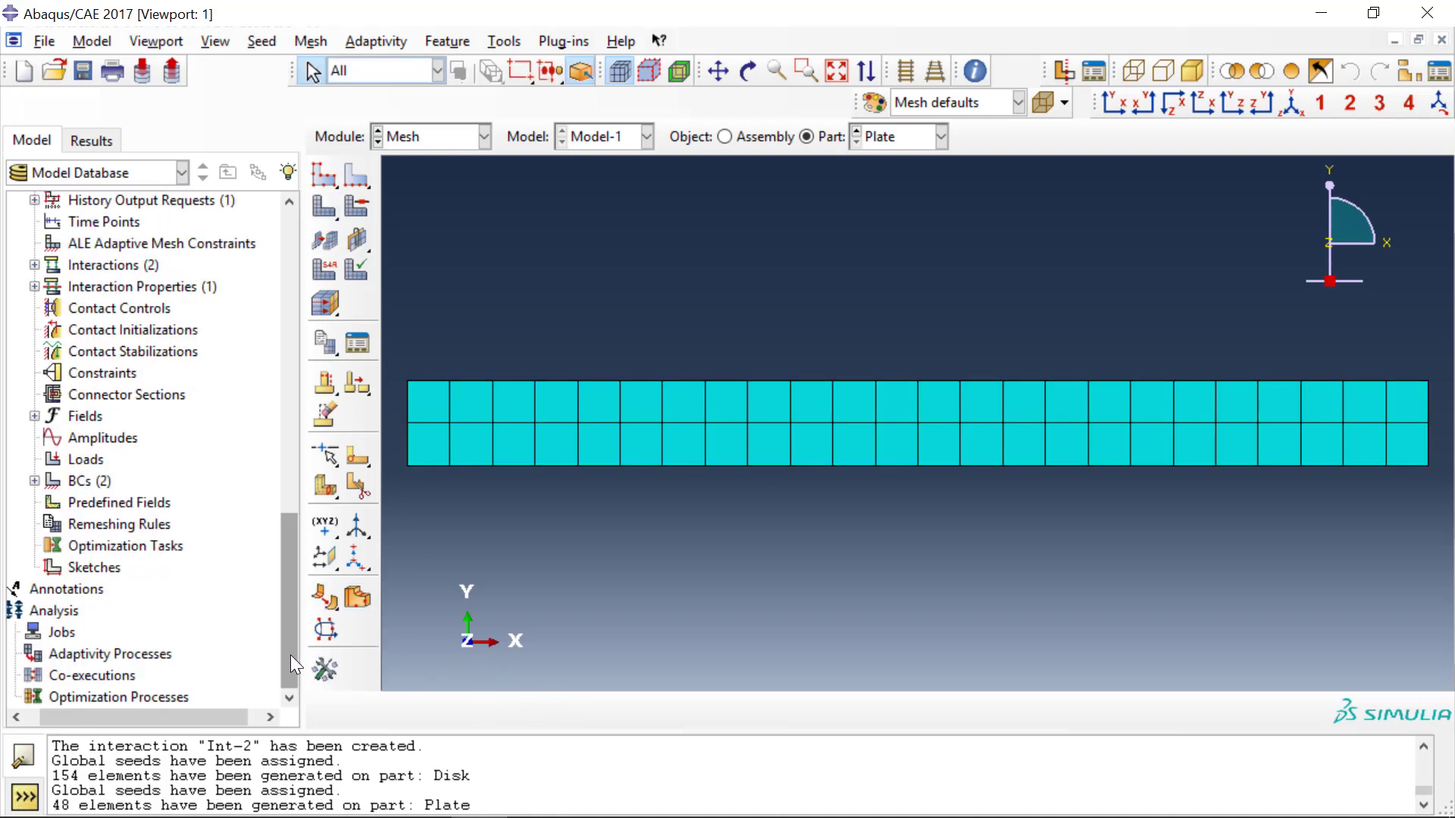
- Create an analysis job named ContactModel for Model-1
double_click(59, 635)
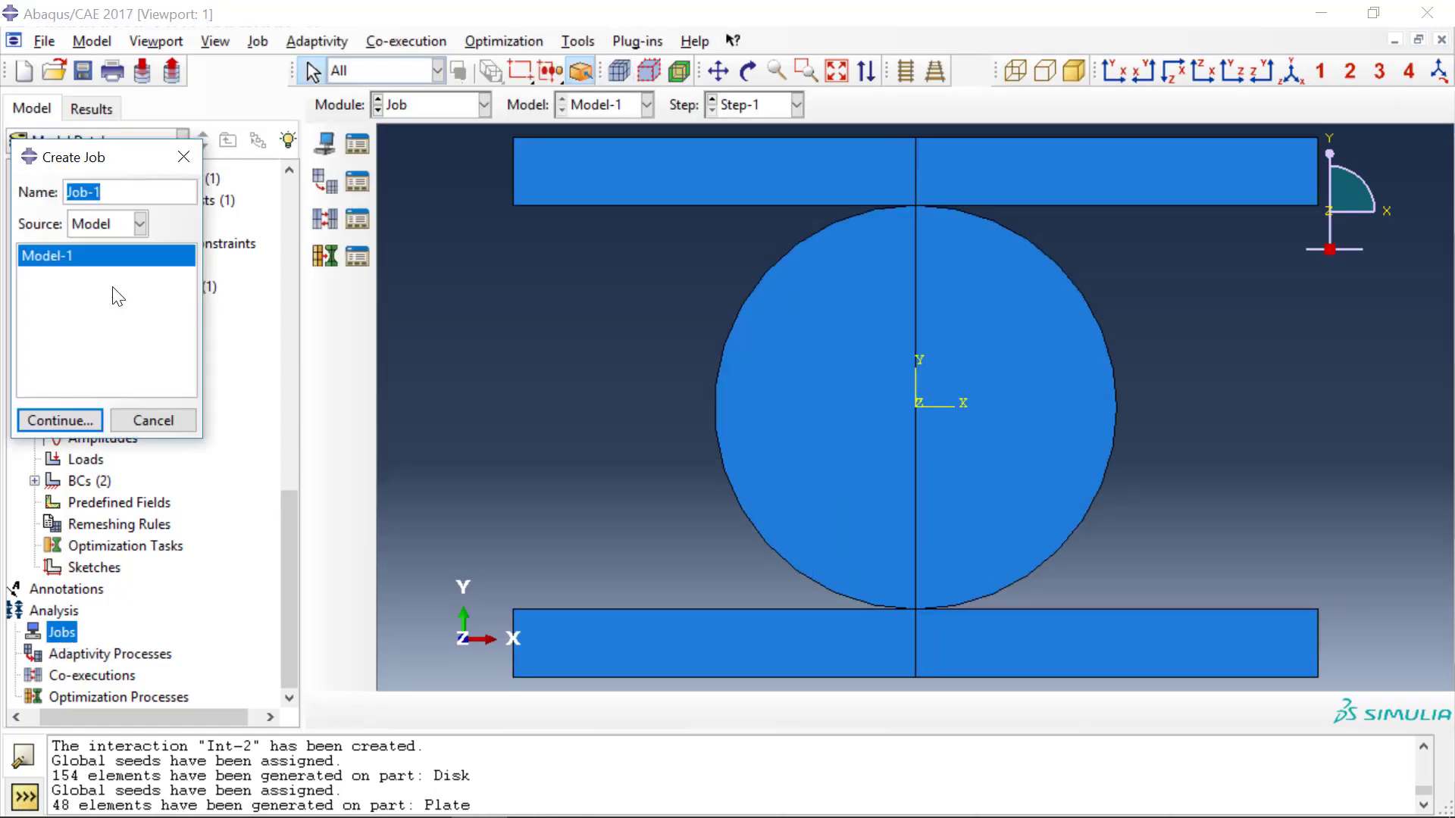
type("ContactModel")
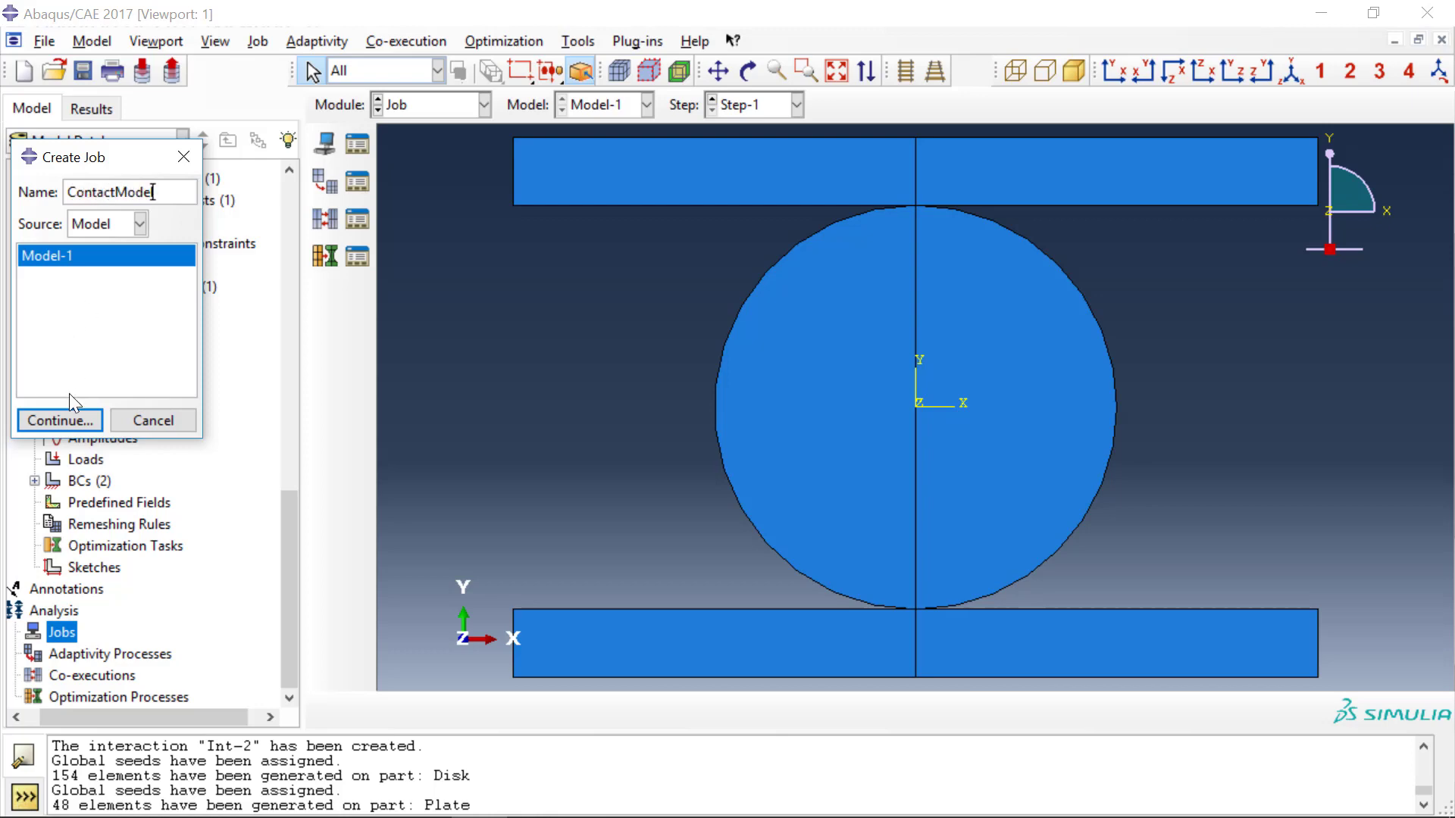
left_click(58, 418)
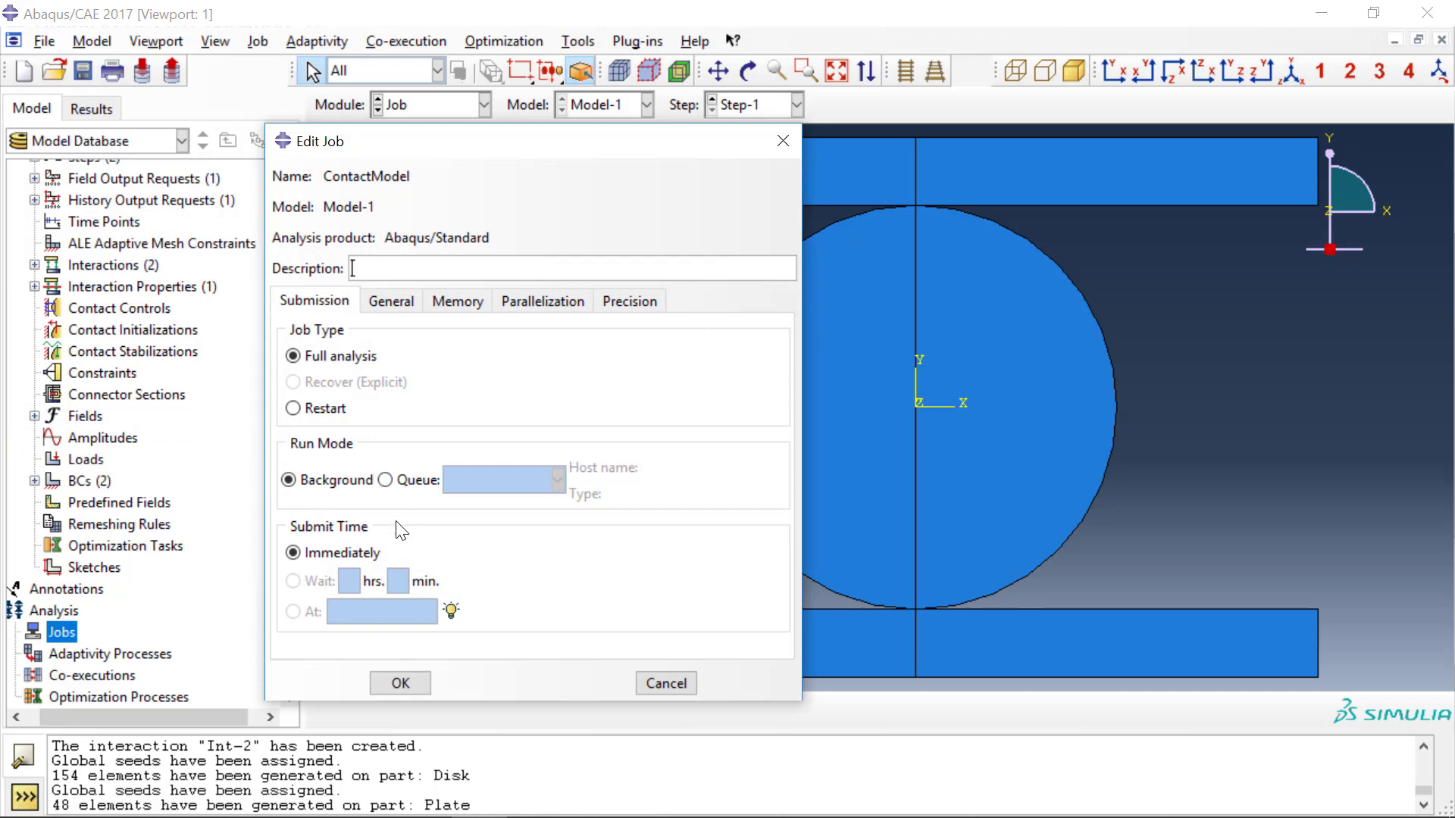
left_click(400, 683)
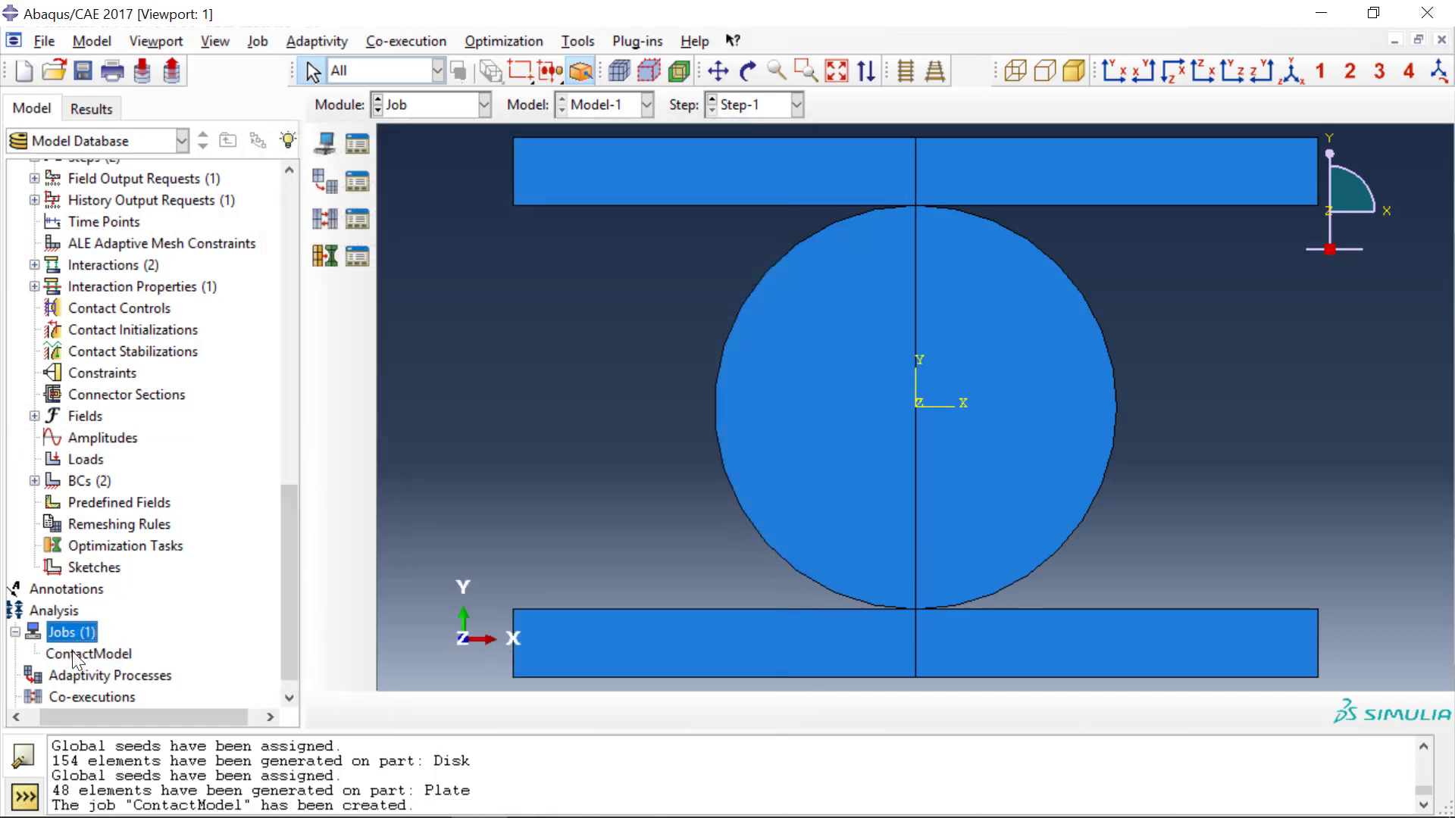
- Submit the ContactModel job for analysis
right_click(74, 654)
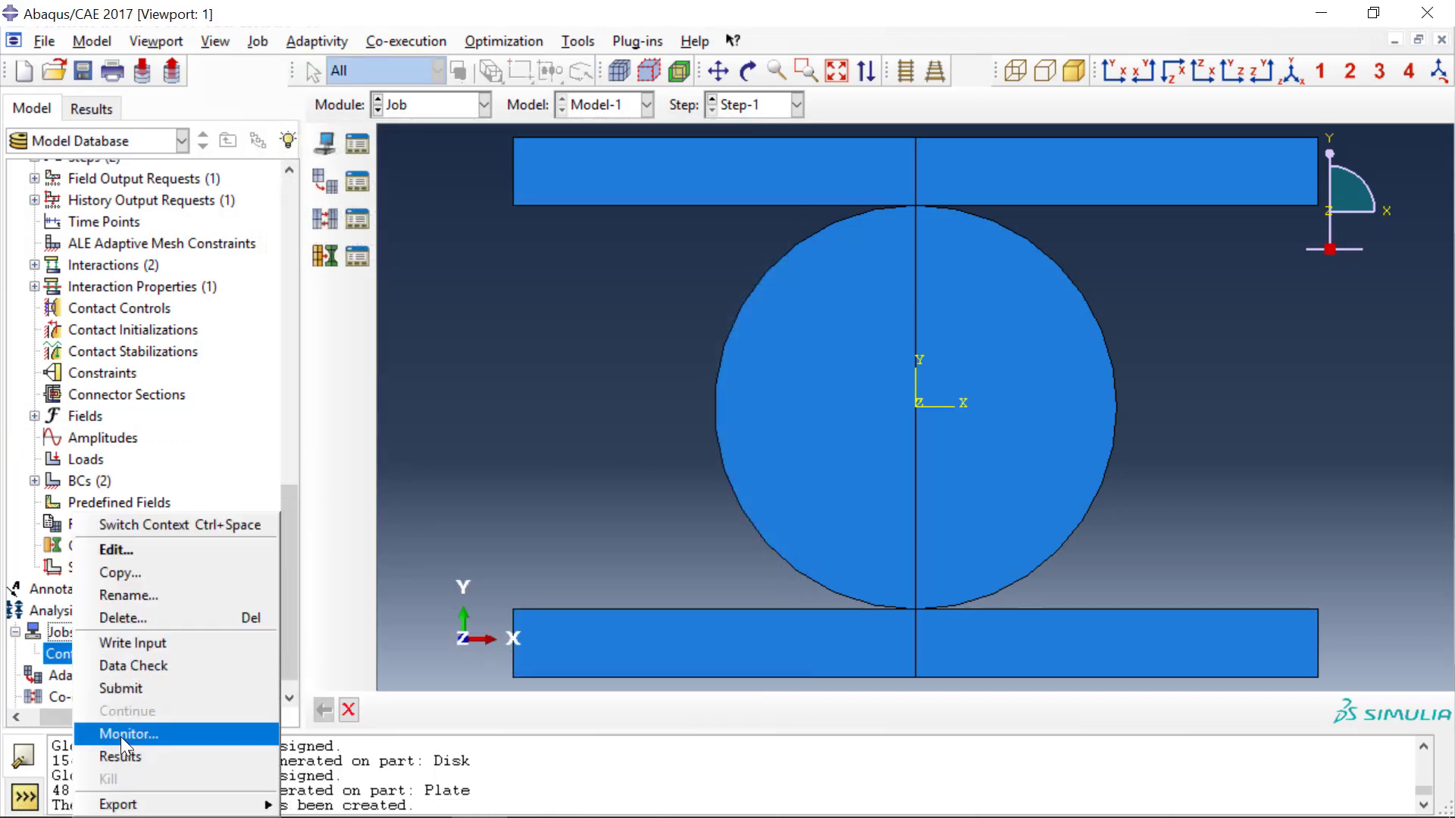
left_click(123, 733)
left_click_drag(227, 259, 490, 180)
right_click(81, 657)
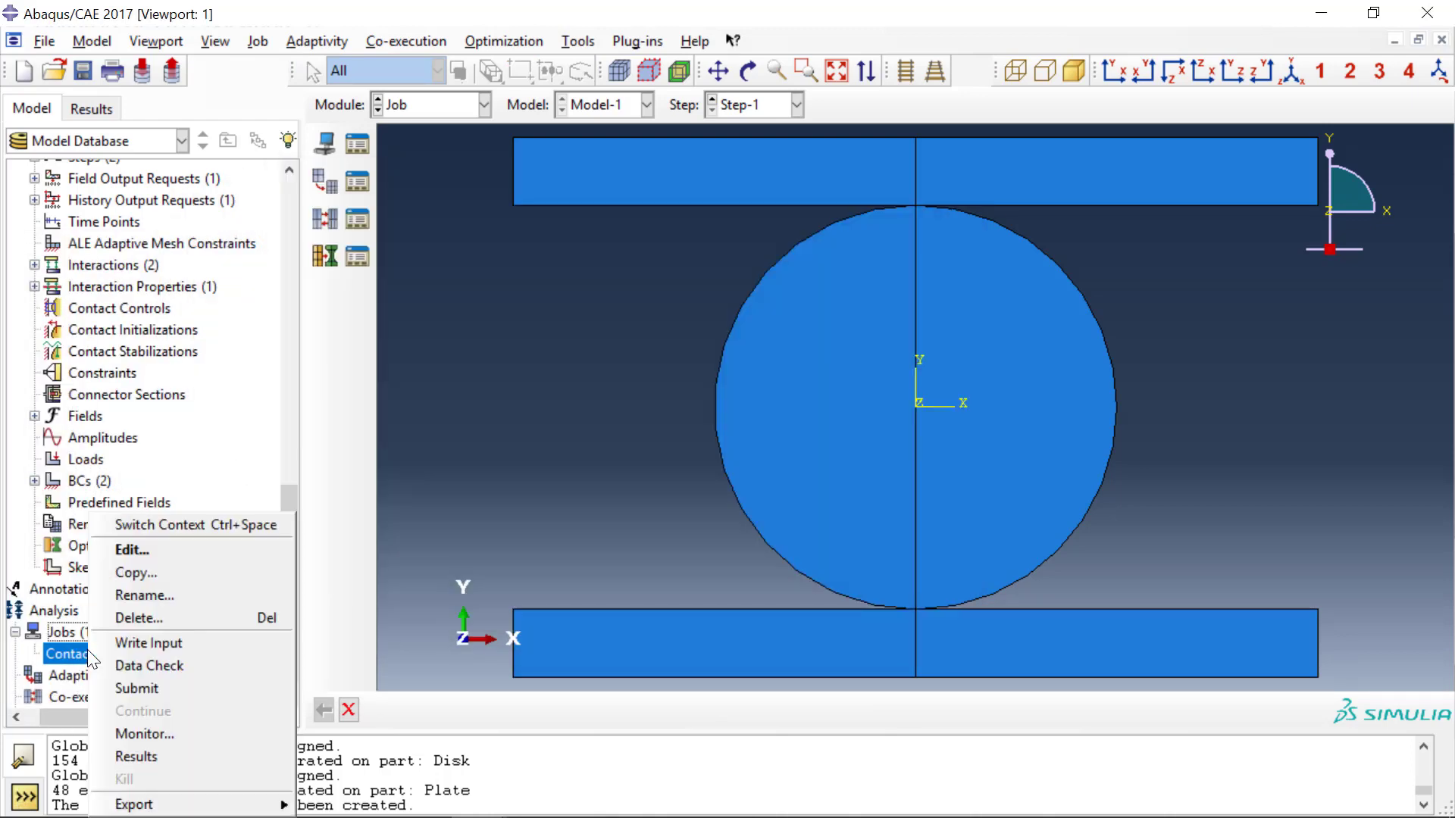
left_click(124, 687)
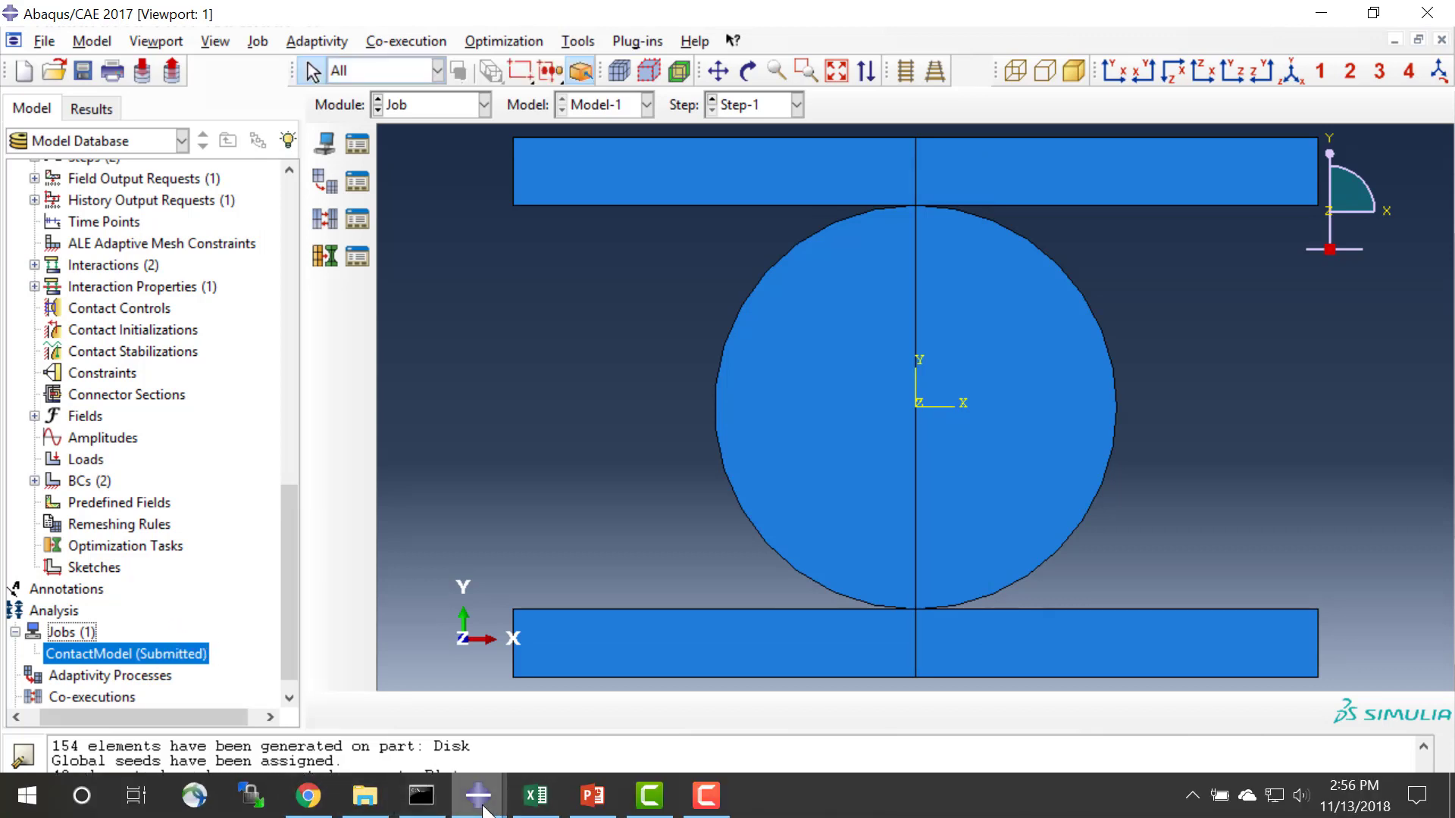
- Review the job monitor's abort error: time increment below minimum near time 0.02, then dismiss it
mouse_move(478, 796)
left_click(557, 736)
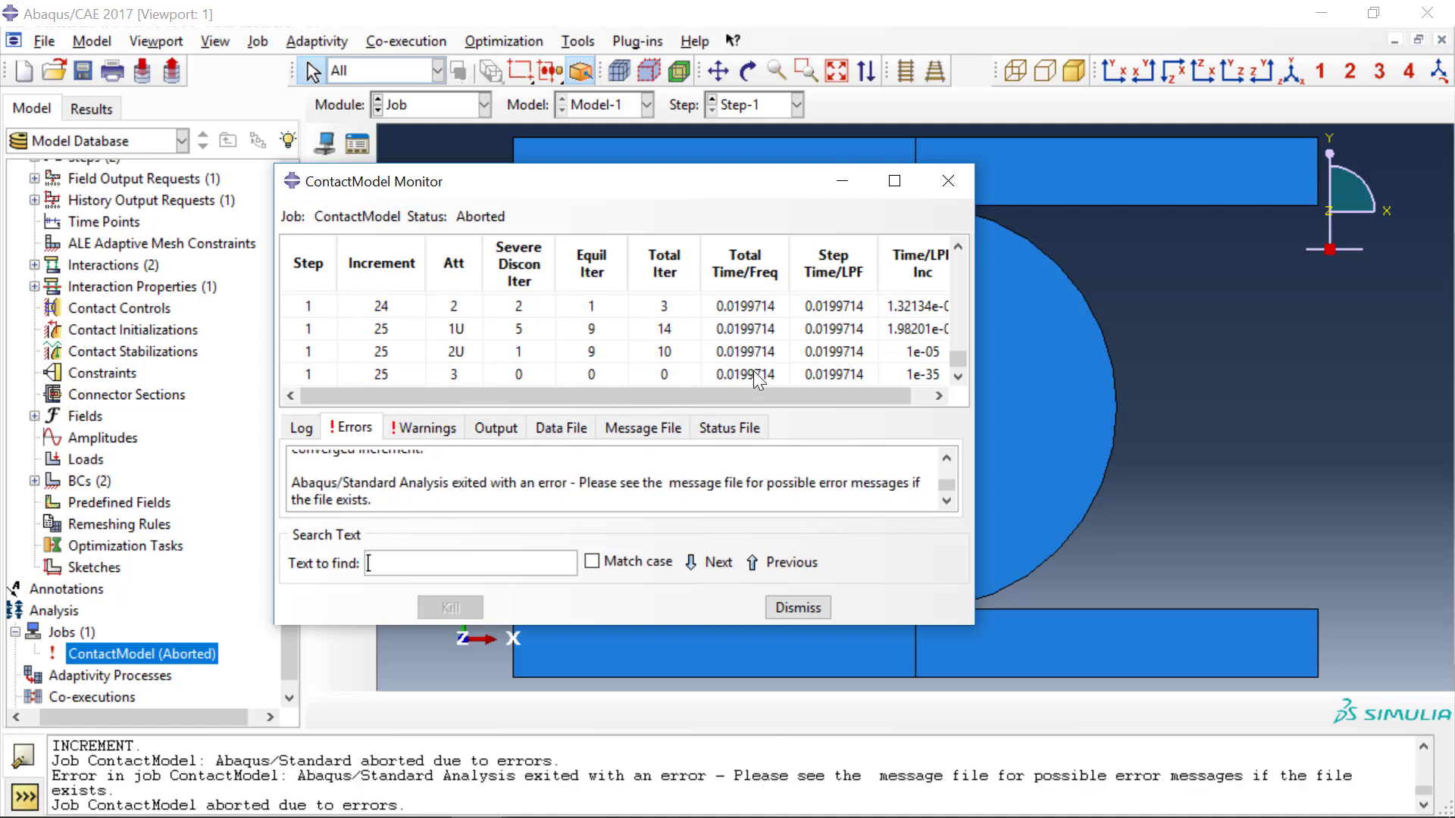
scroll(758, 379, "up", 6)
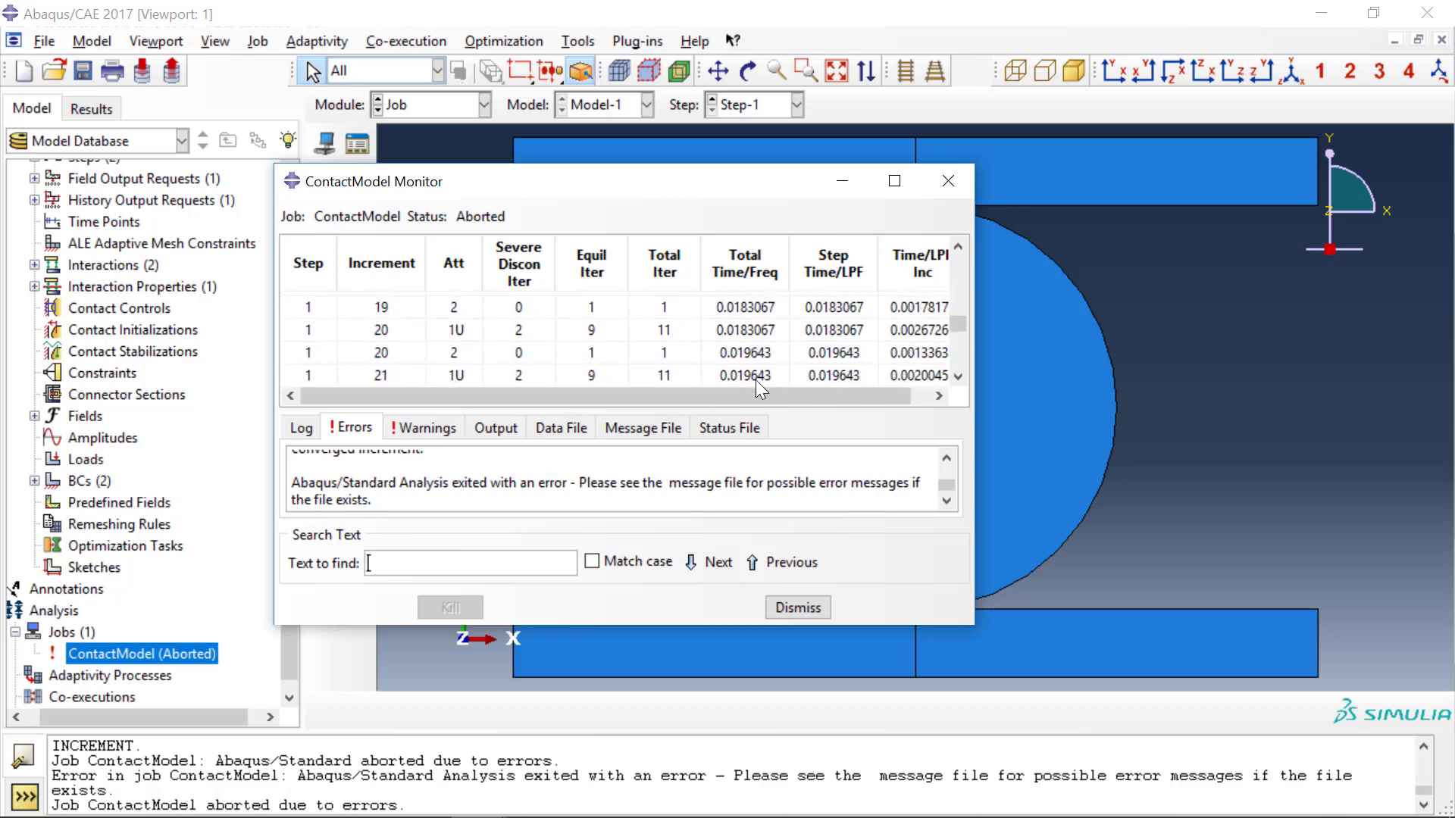
scroll(756, 380, "up", 3)
scroll(756, 380, "down", 4)
scroll(750, 397, "right", 1)
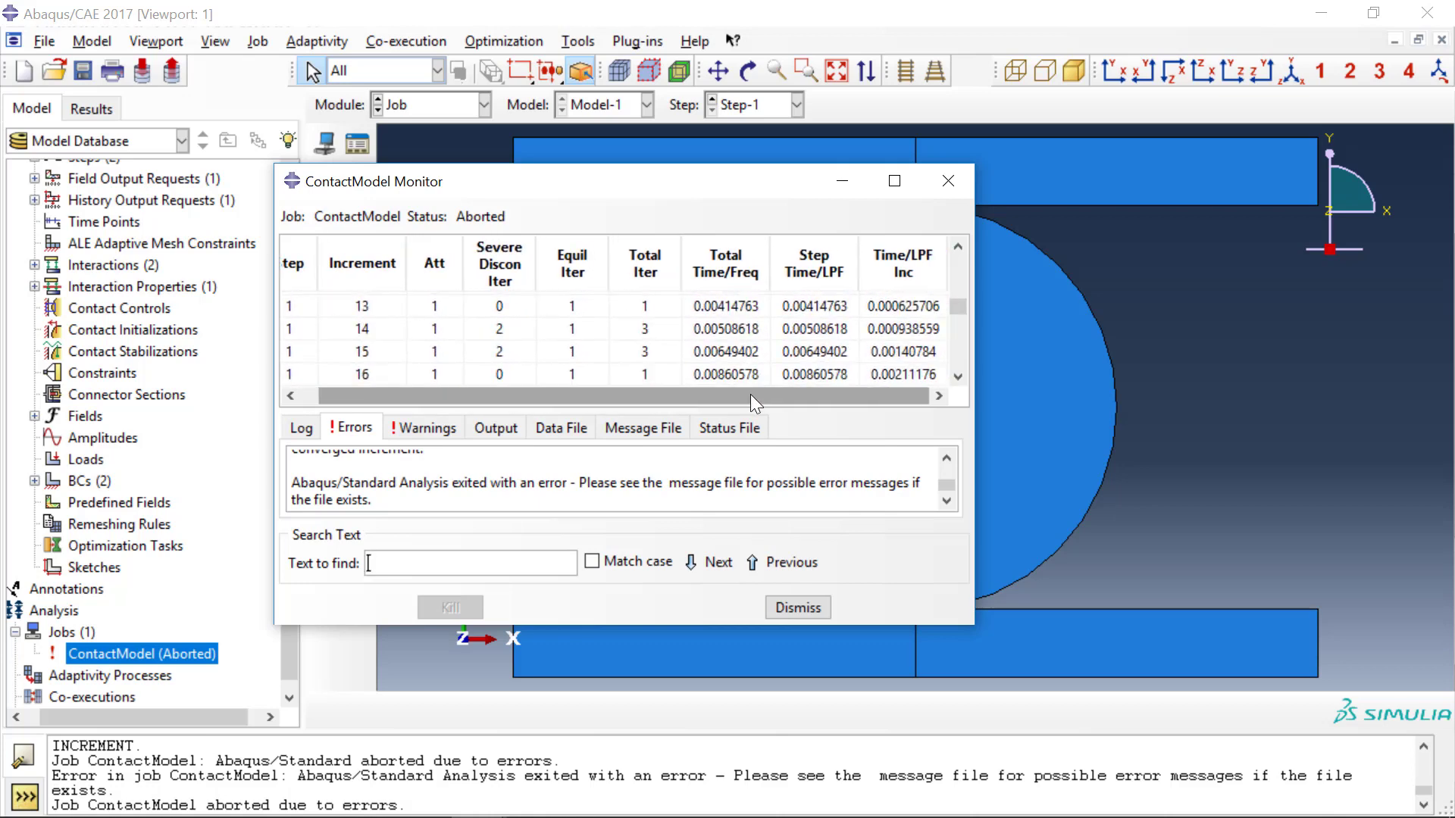
left_click(795, 607)
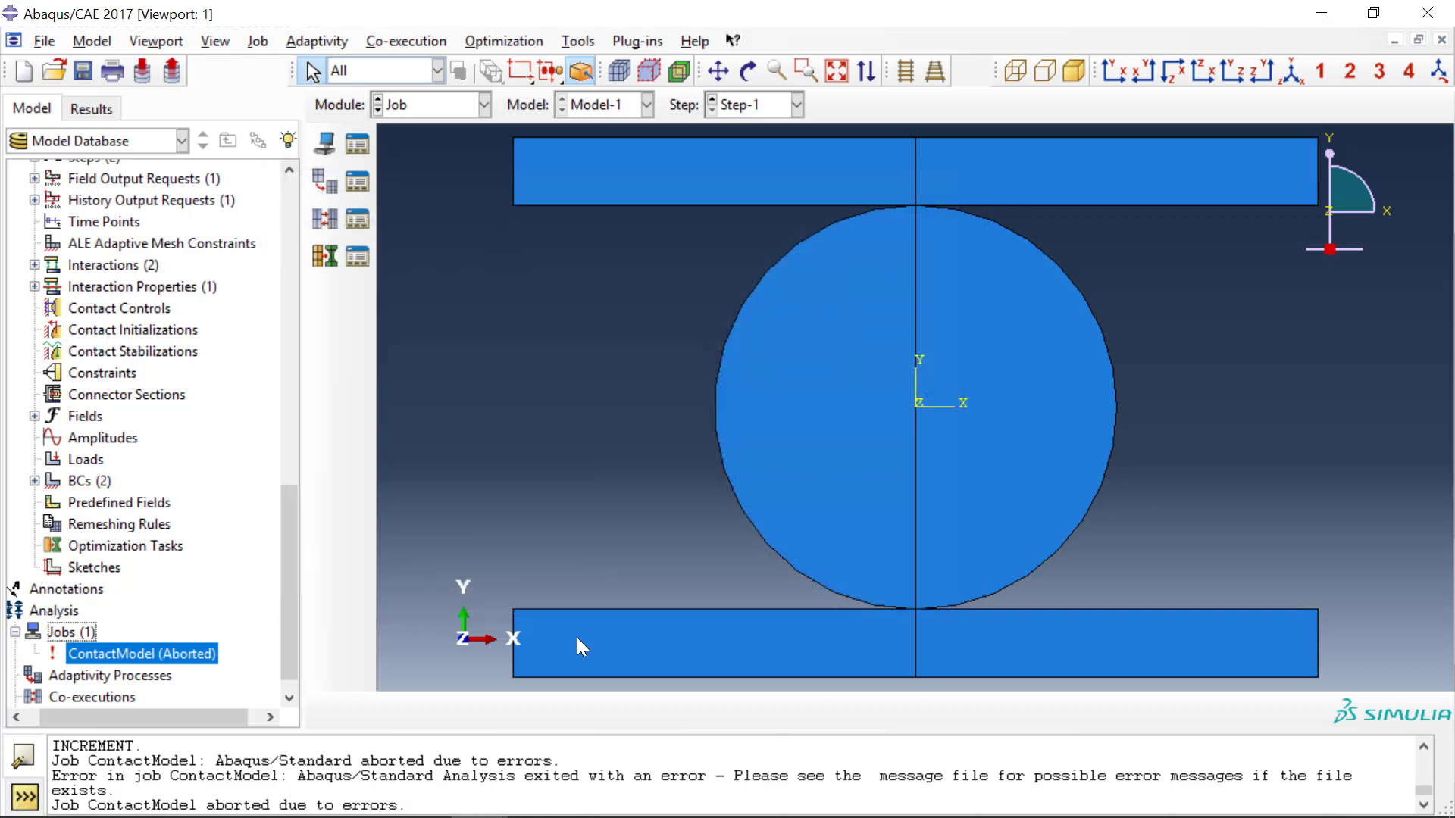
- Plot the deformed shape of the aborted job's partial results
right_click(135, 655)
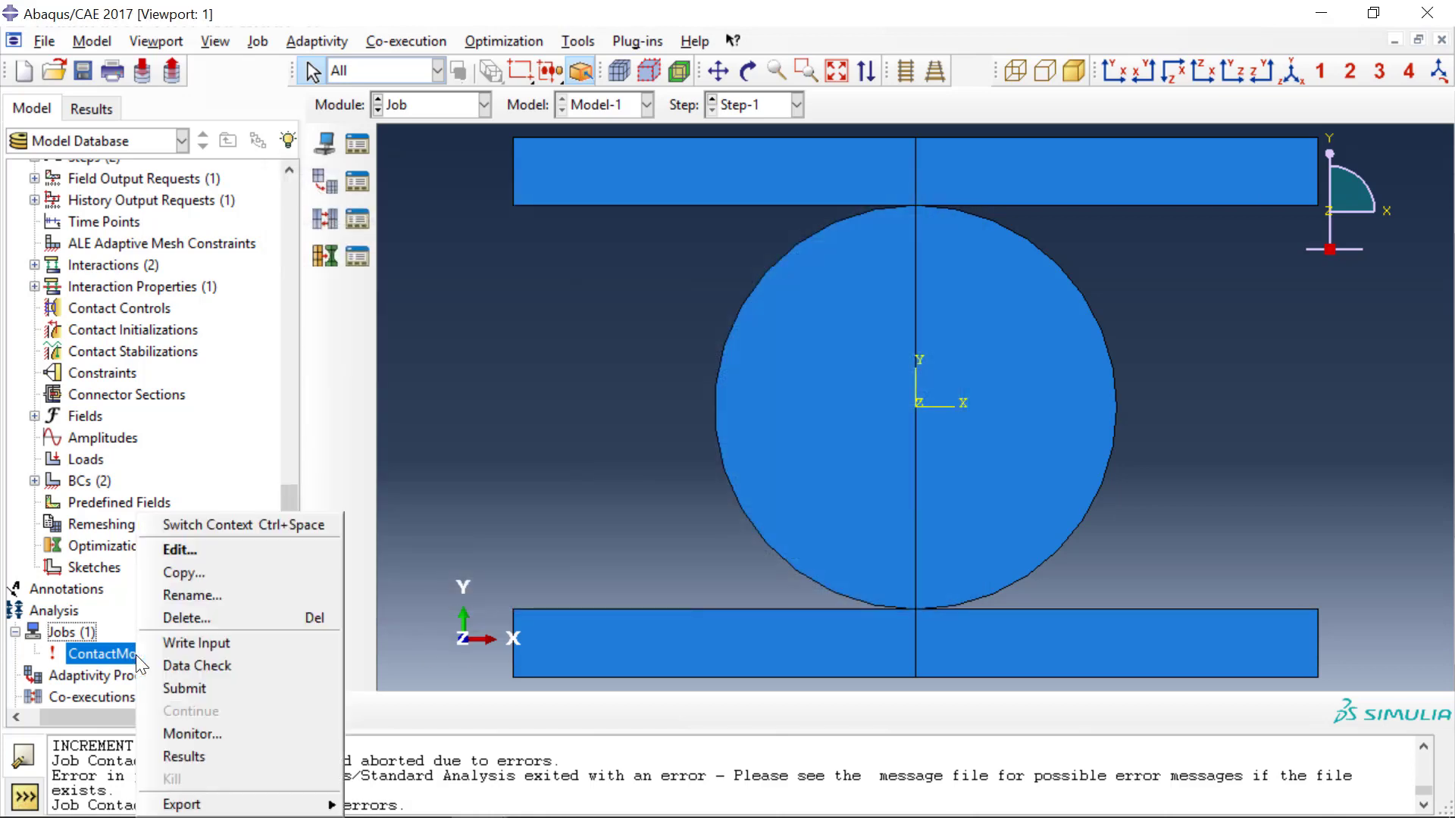
left_click(183, 756)
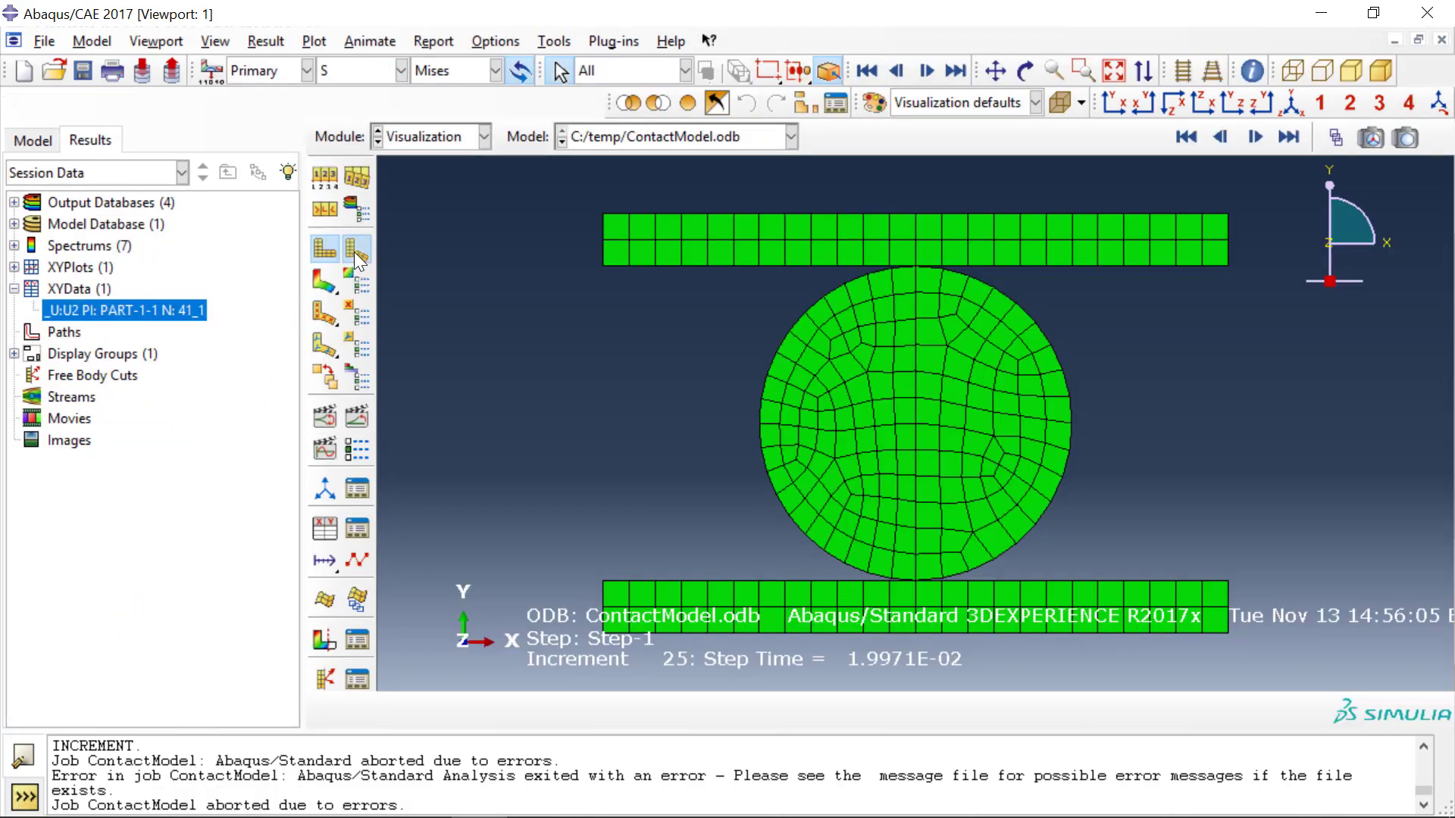
left_click(357, 250)
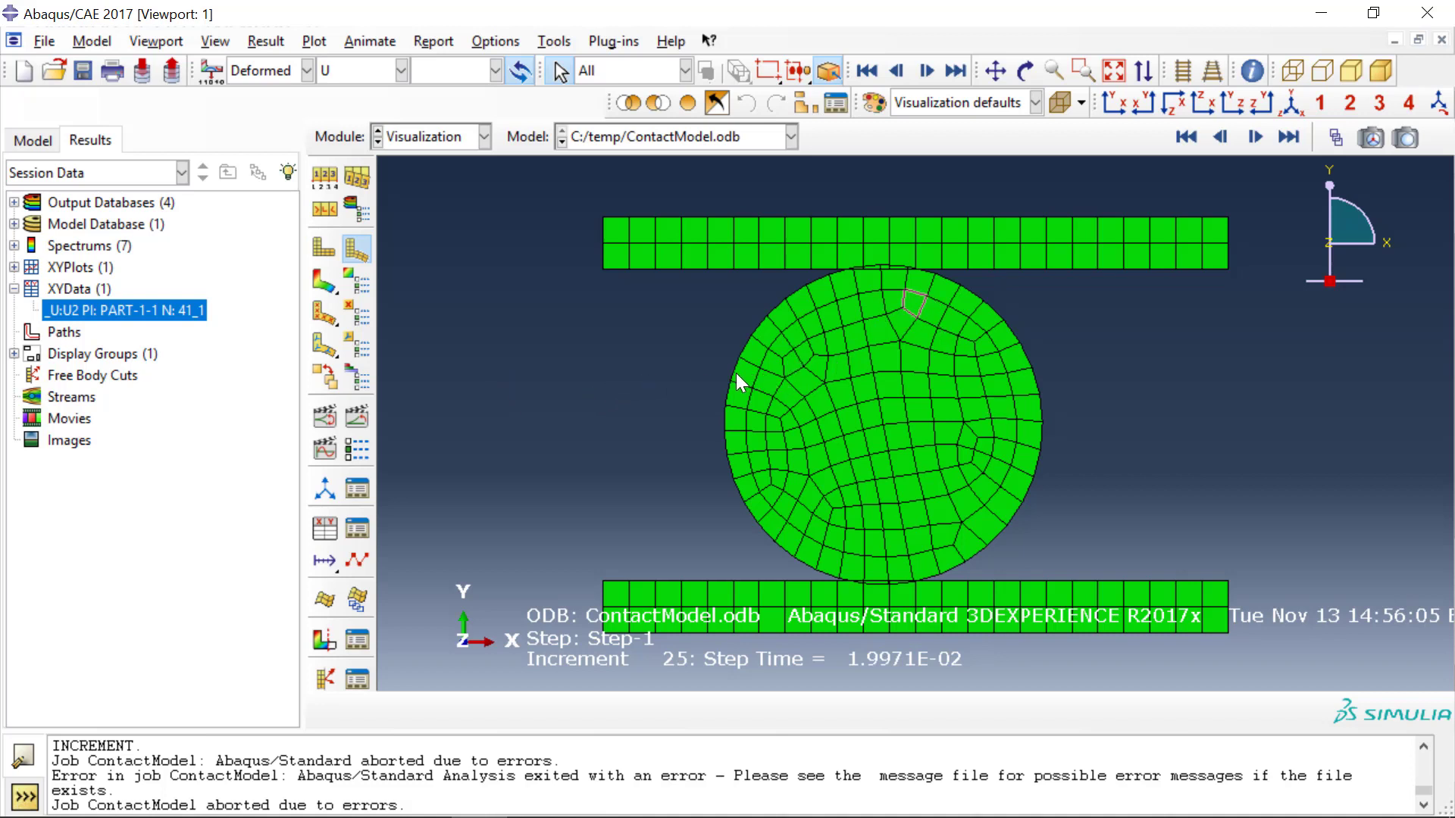
- Return to Model-1's assembly in the model database tree
left_click(35, 142)
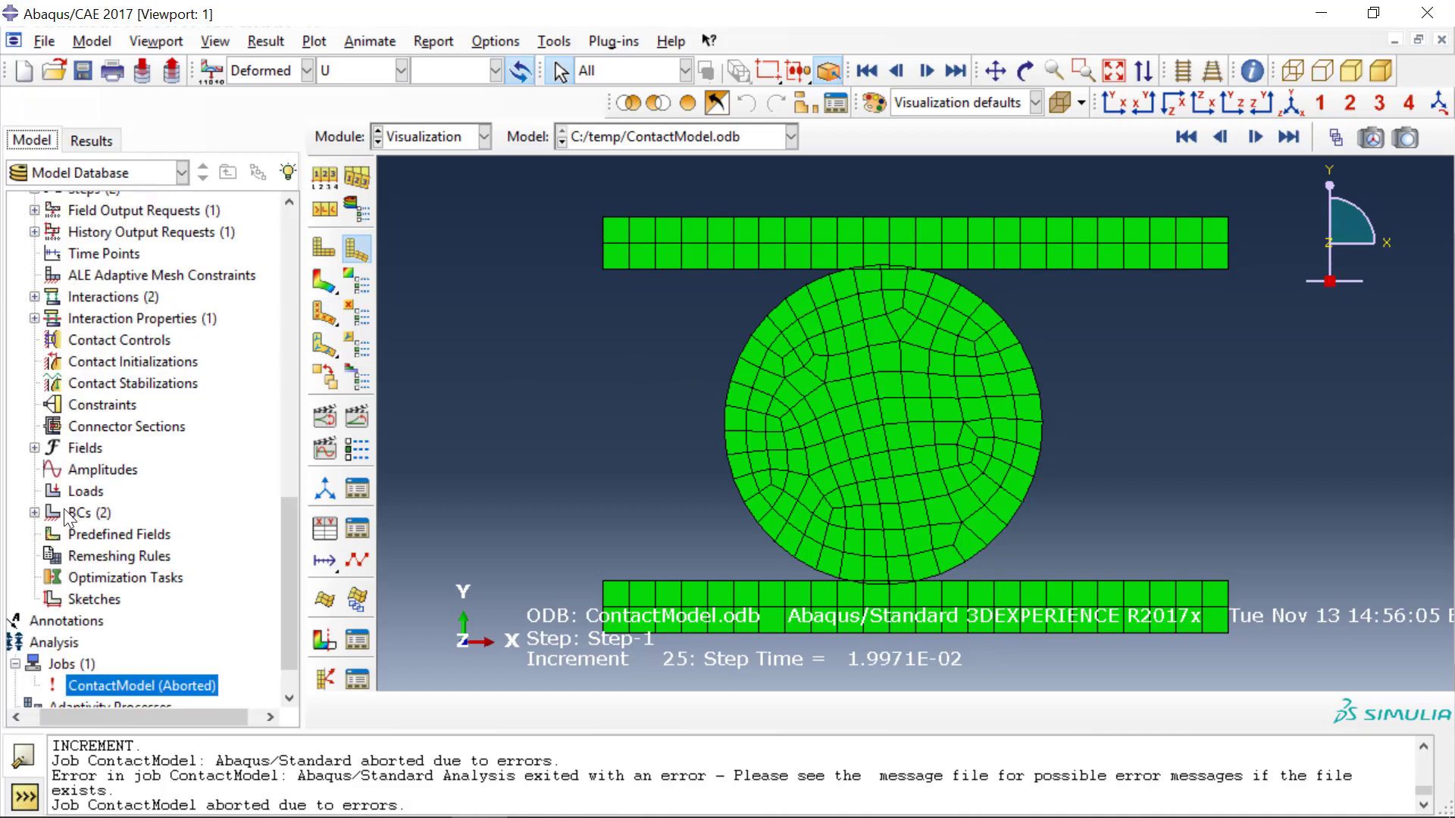
left_click(102, 405)
scroll(286, 681, "down", 3)
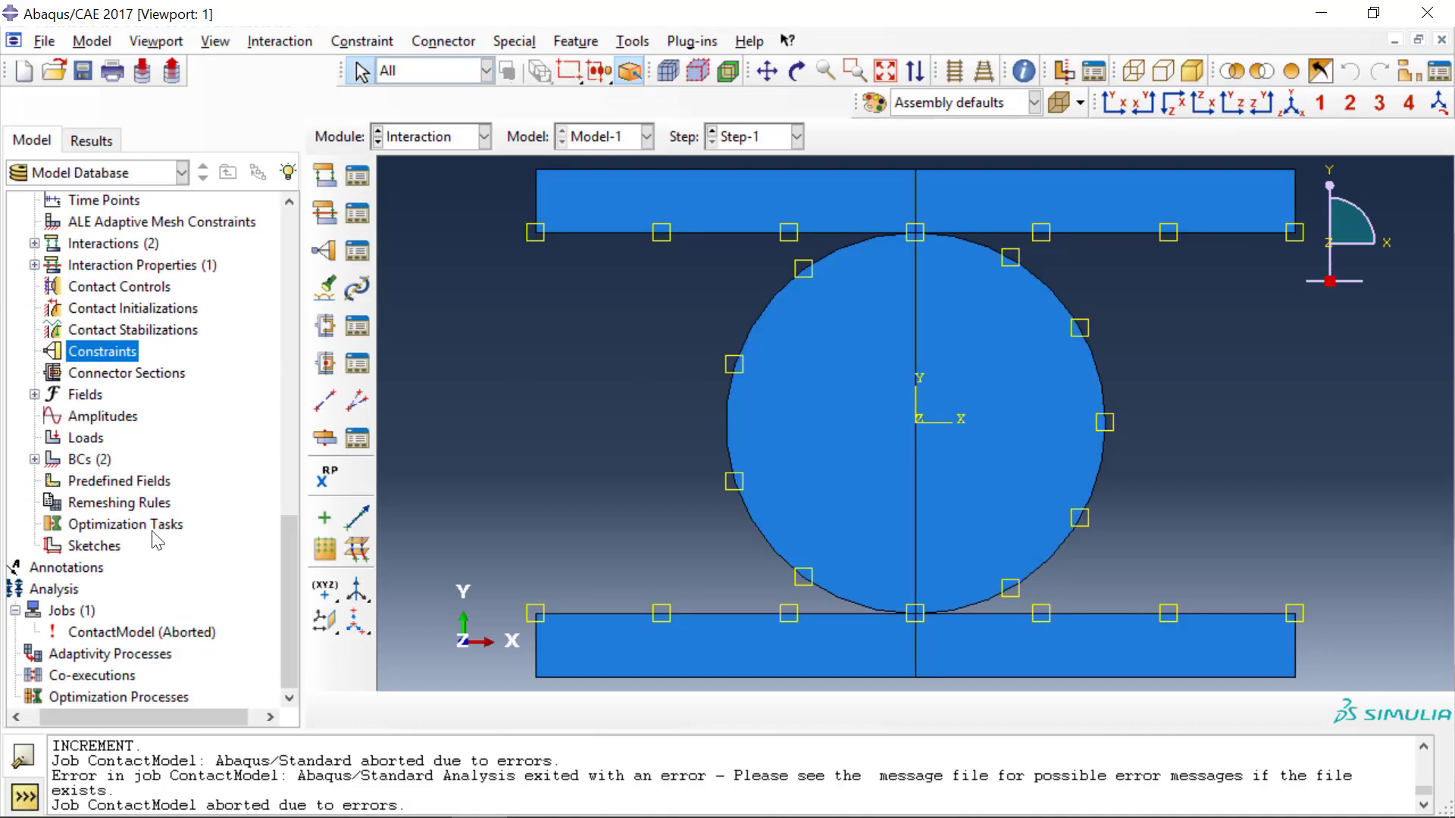
- Create Displacement/Rotation condition BC-3 with U1 = 0 on the disk's vertical centre edge
double_click(80, 461)
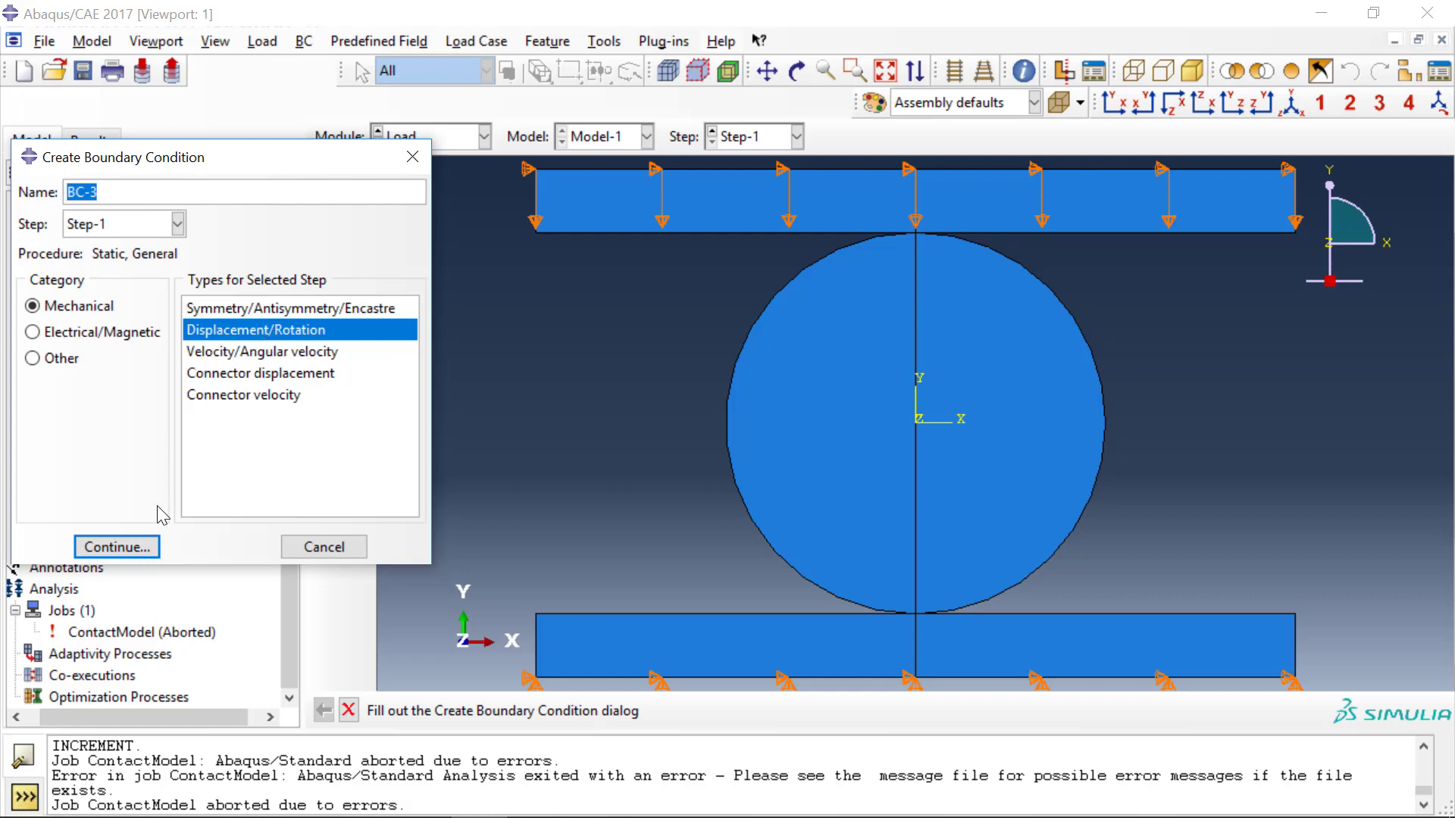
left_click(148, 554)
left_click(917, 511)
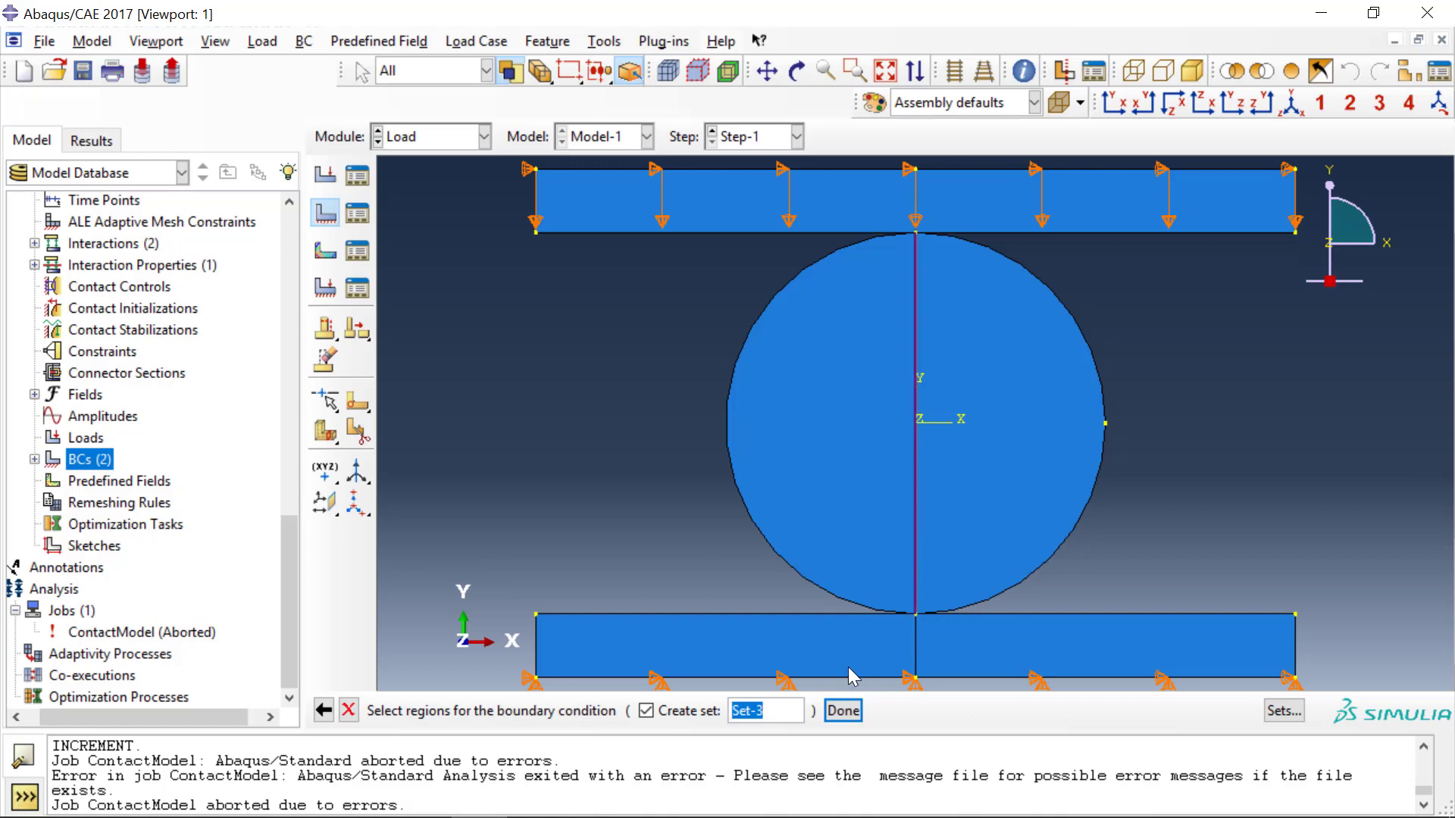
left_click(843, 711)
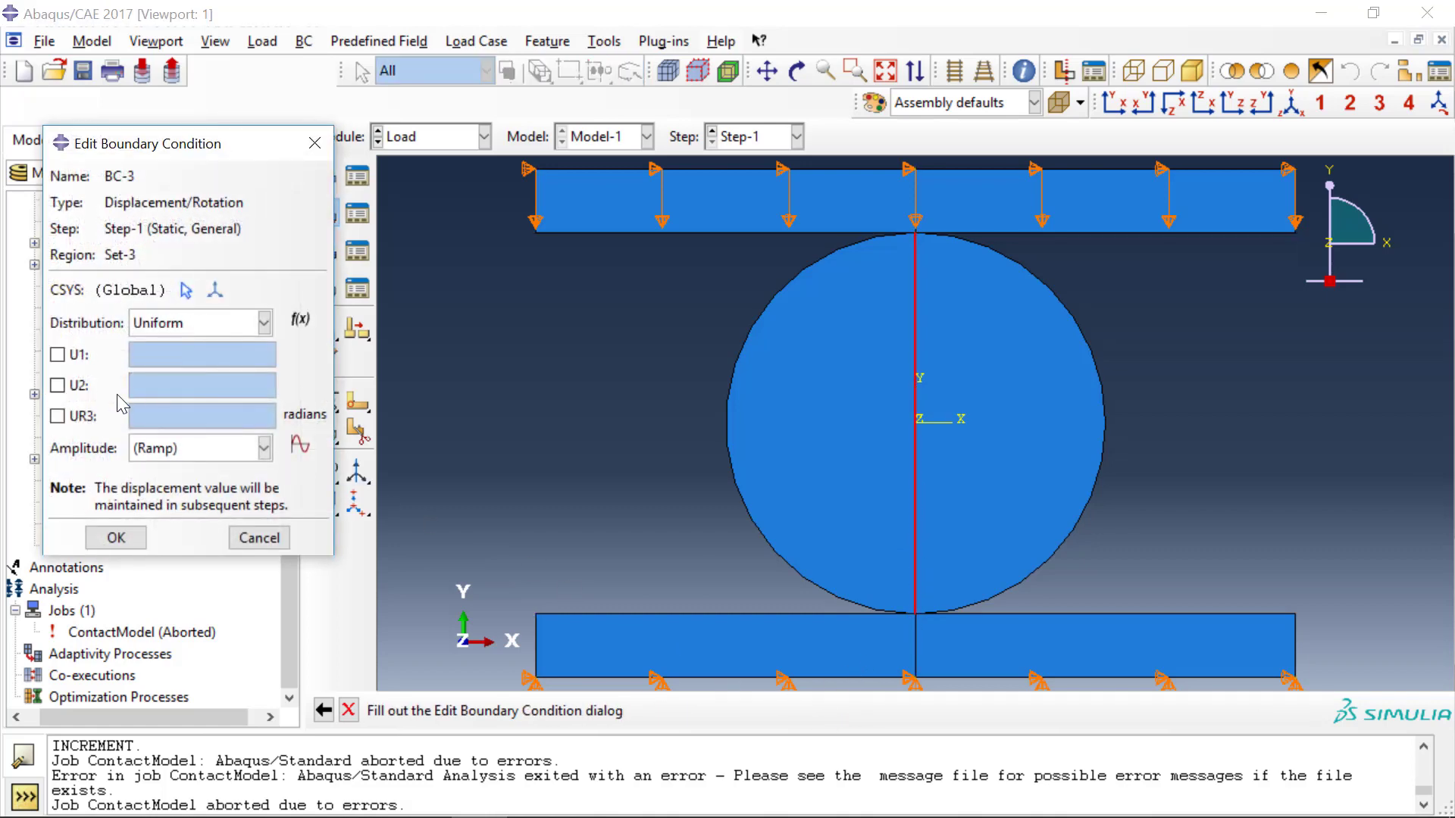
left_click(57, 355)
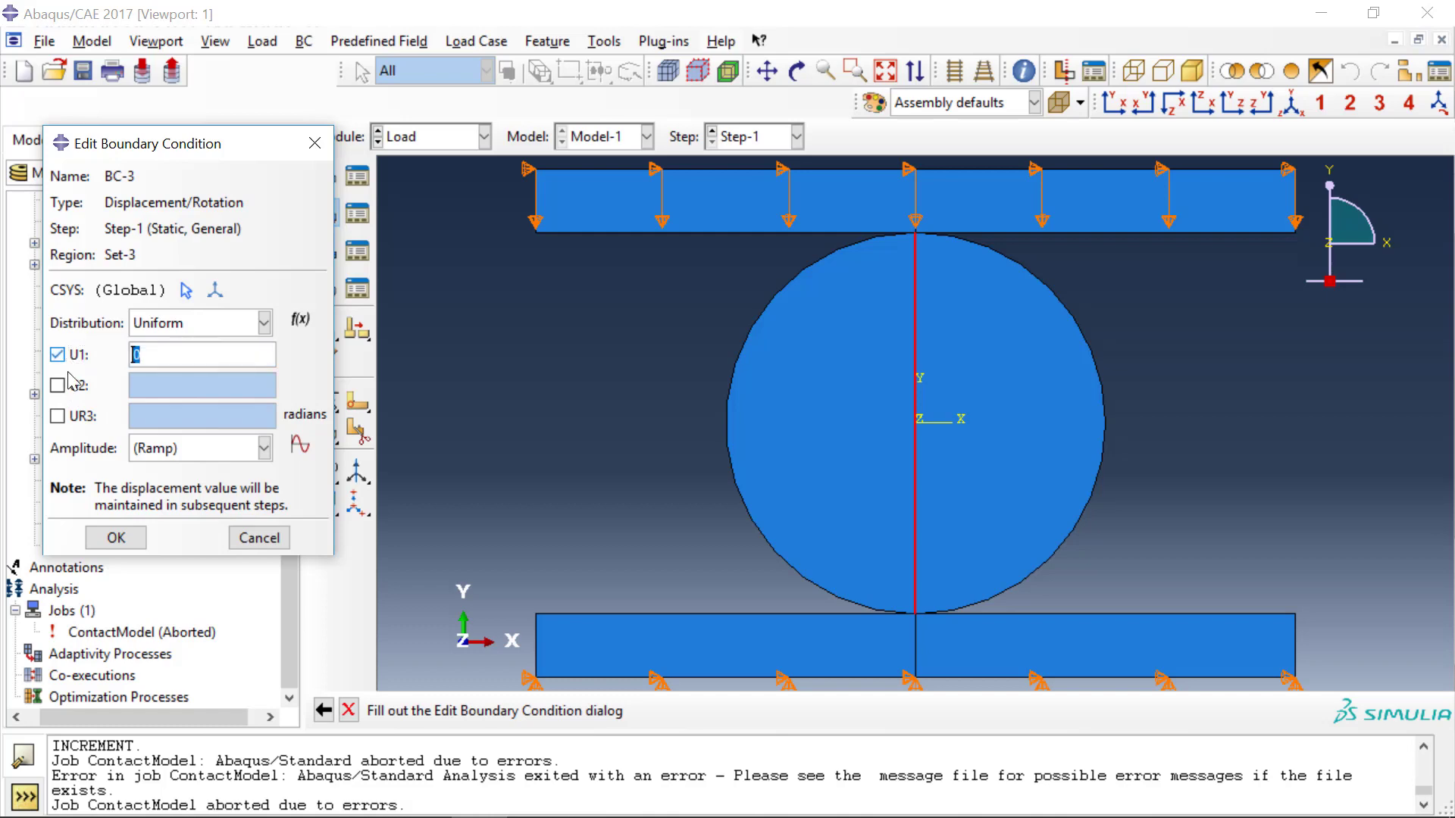
left_click(116, 537)
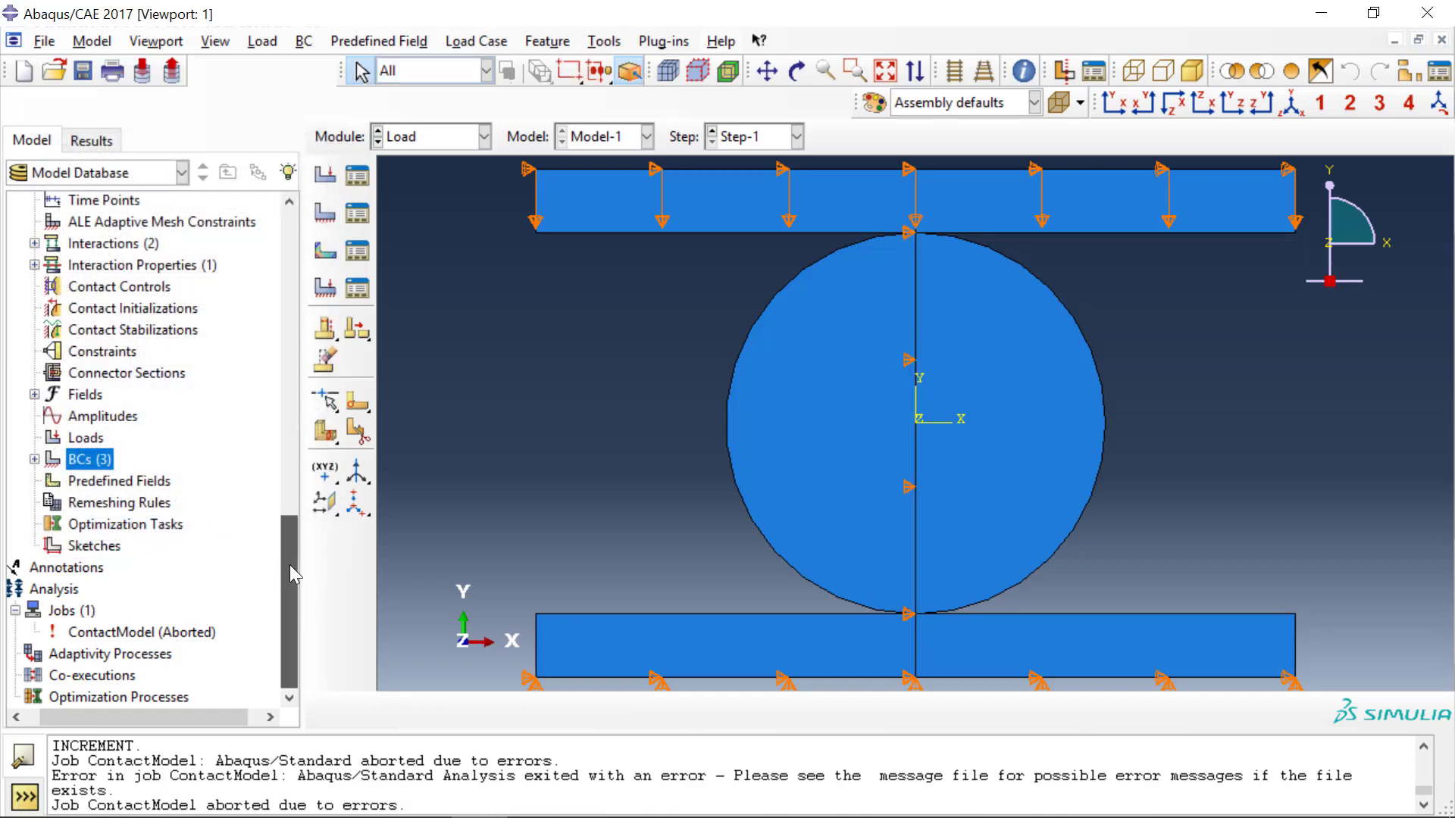
- Resubmit ContactModel, overwriting the old job files and disabling the overwrite warning
right_click(191, 634)
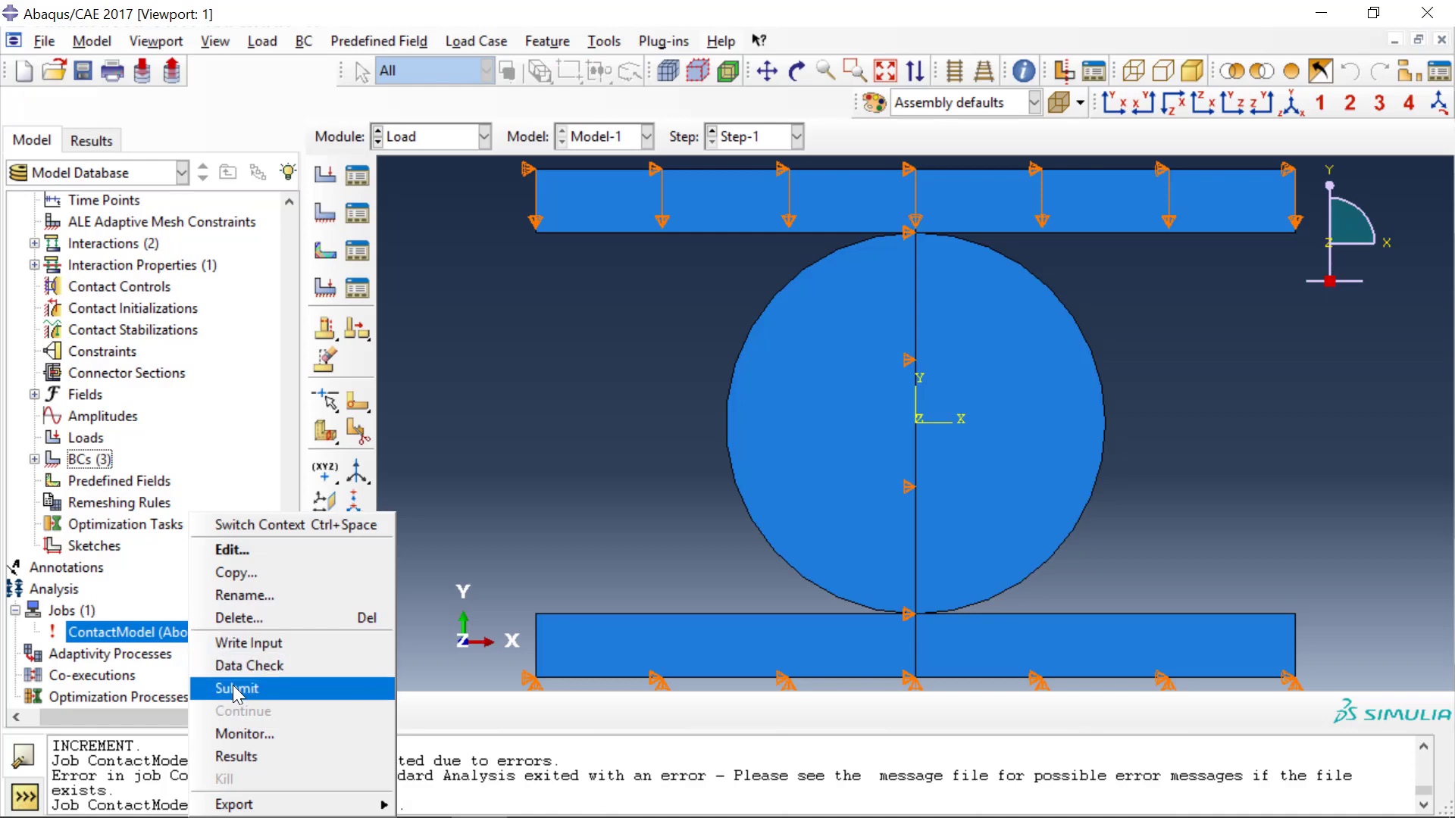
left_click(220, 684)
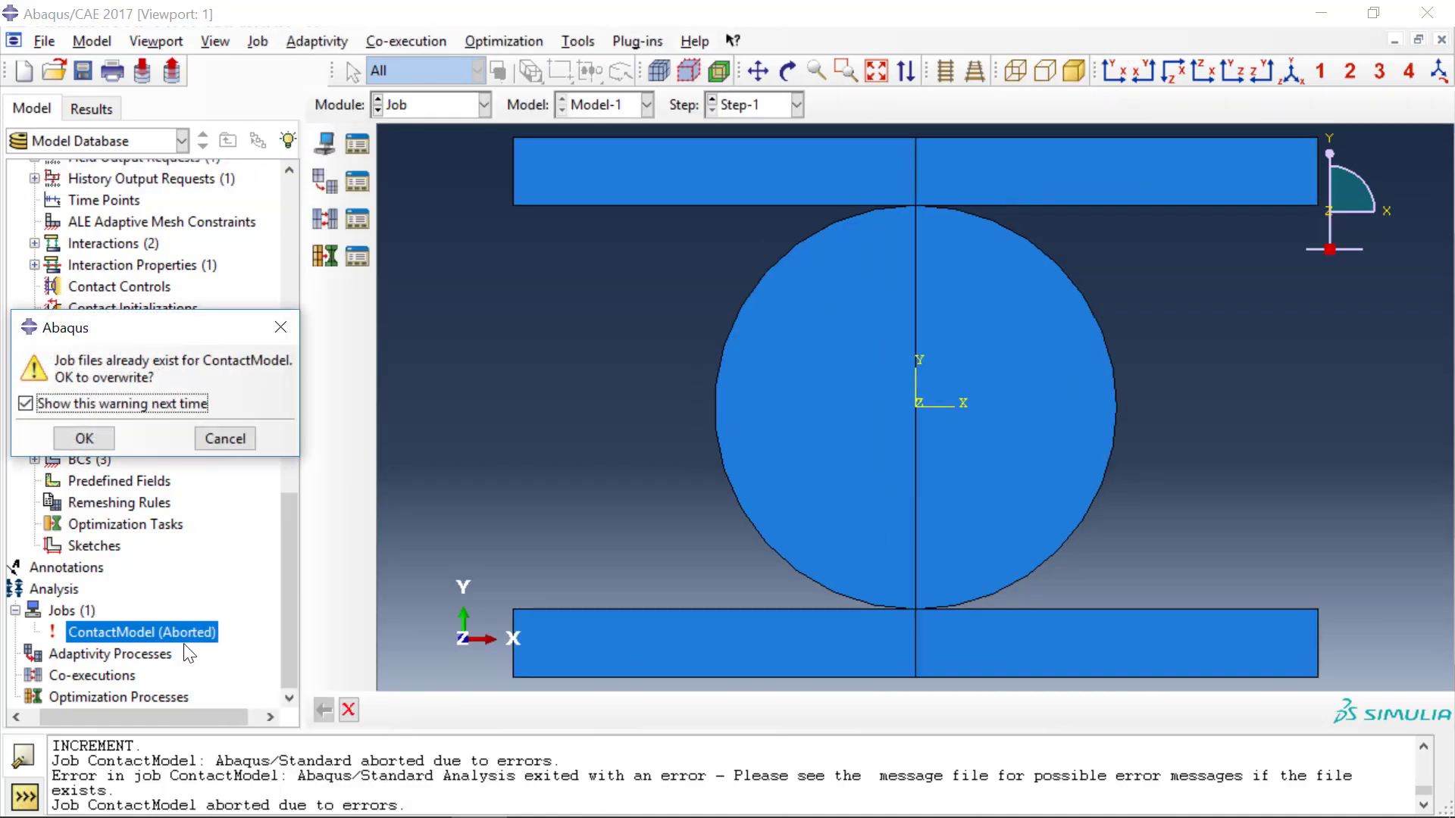
left_click(102, 407)
left_click(85, 440)
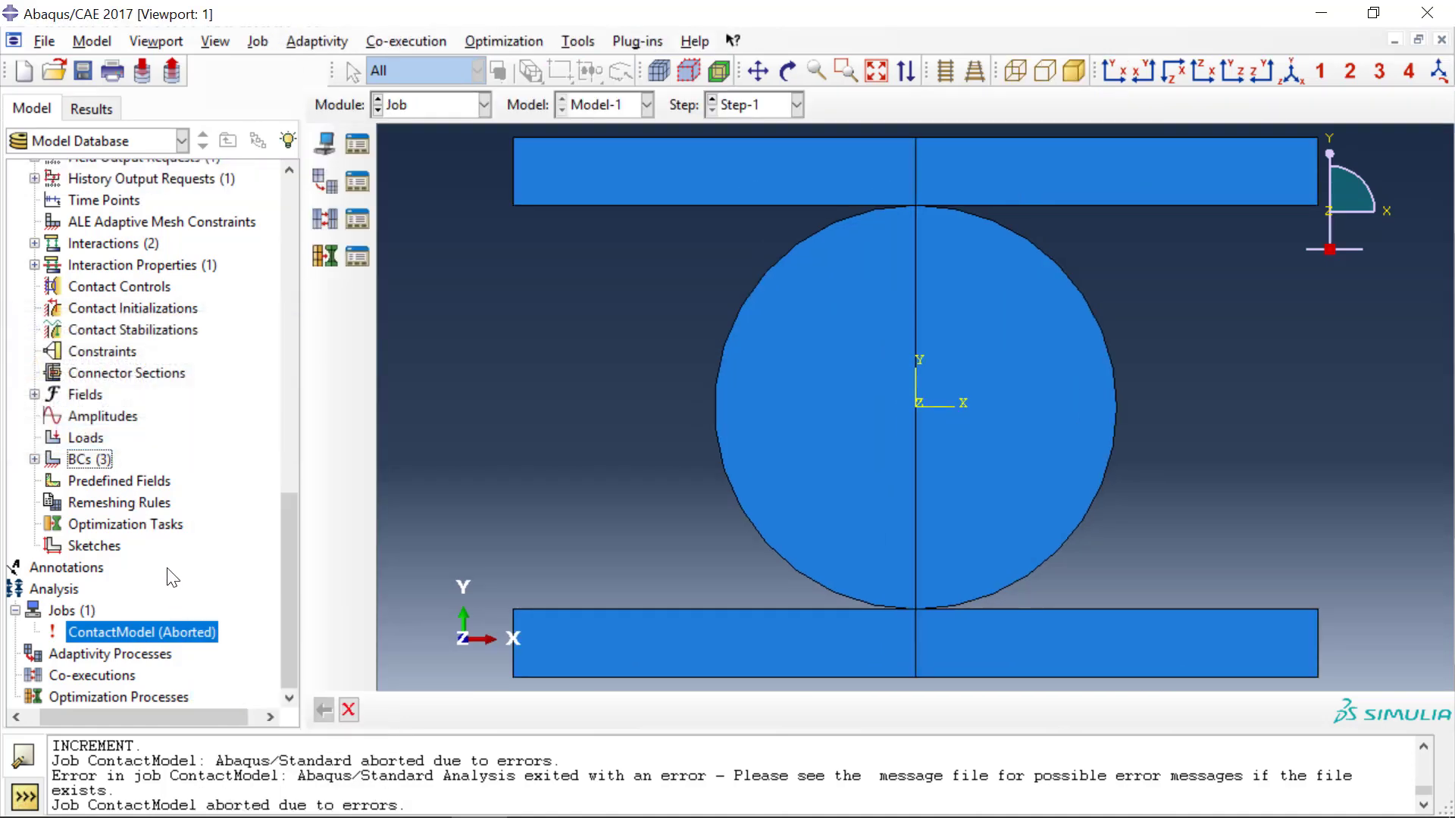
- Monitor the job until it completes successfully, then dismiss the monitor
right_click(175, 633)
left_click(232, 732)
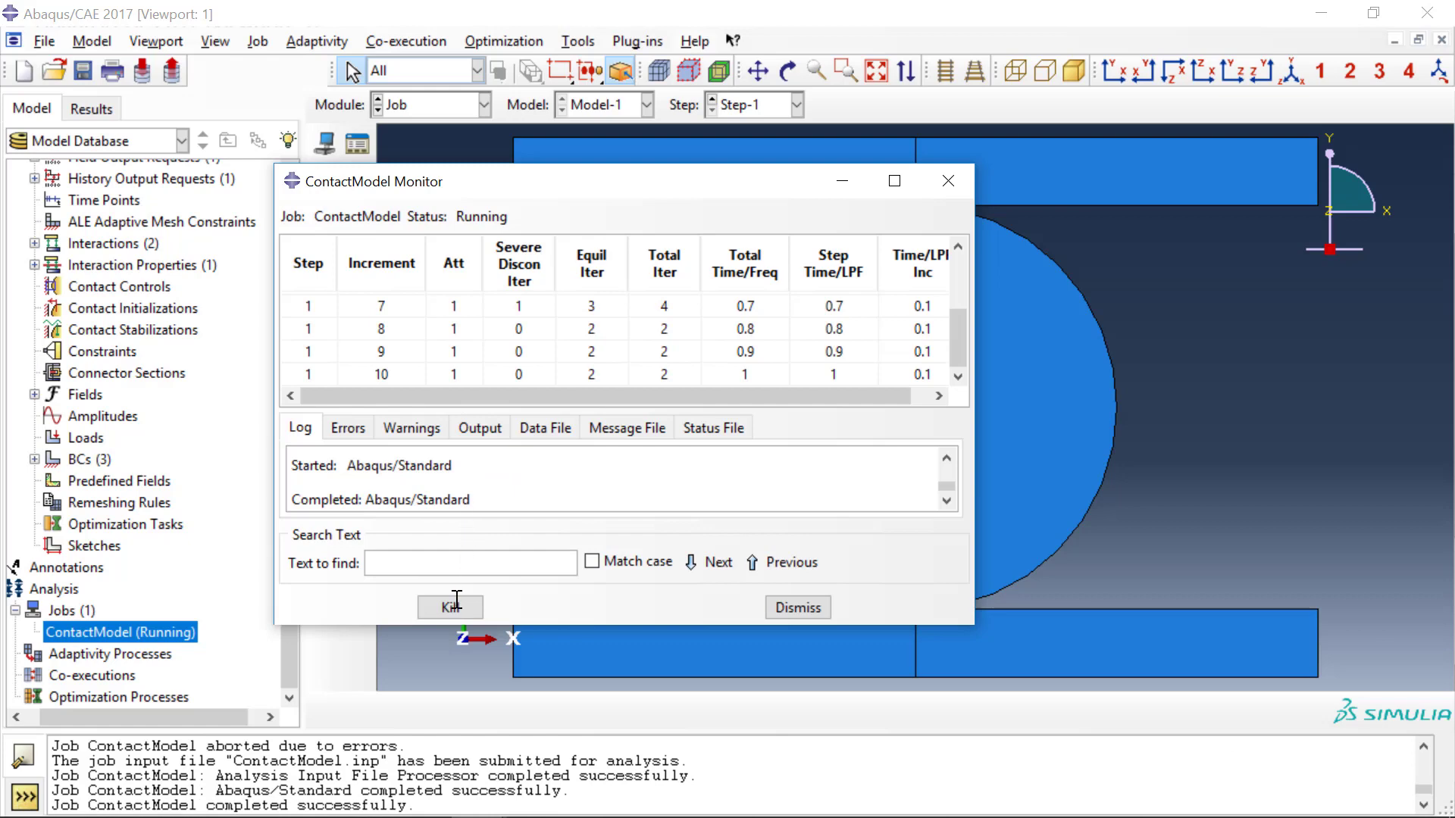
left_click(798, 609)
right_click(194, 630)
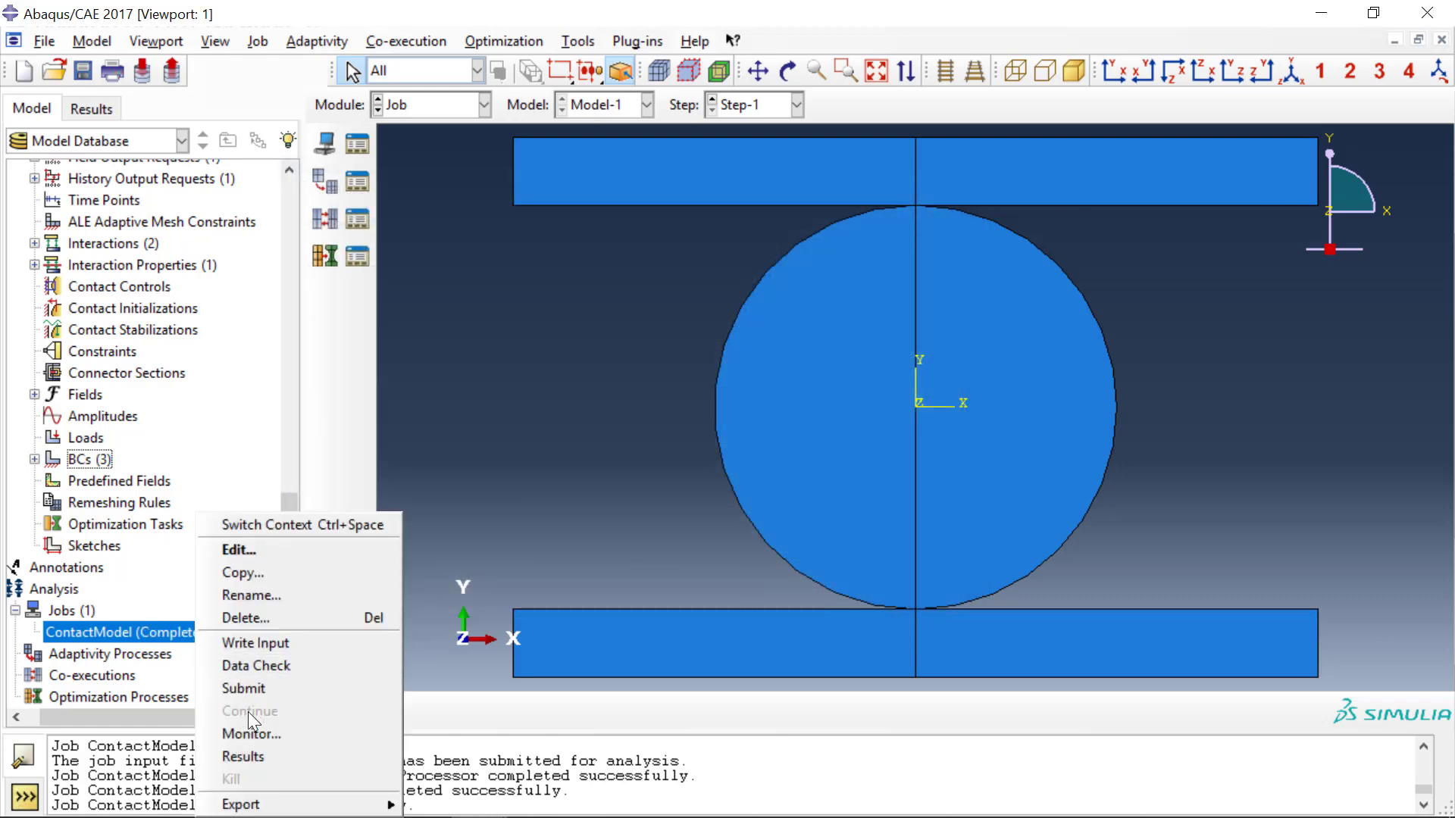
- Open ContactModel.odb and plot Mises stress contours on the deformed disk and plates
left_click(256, 753)
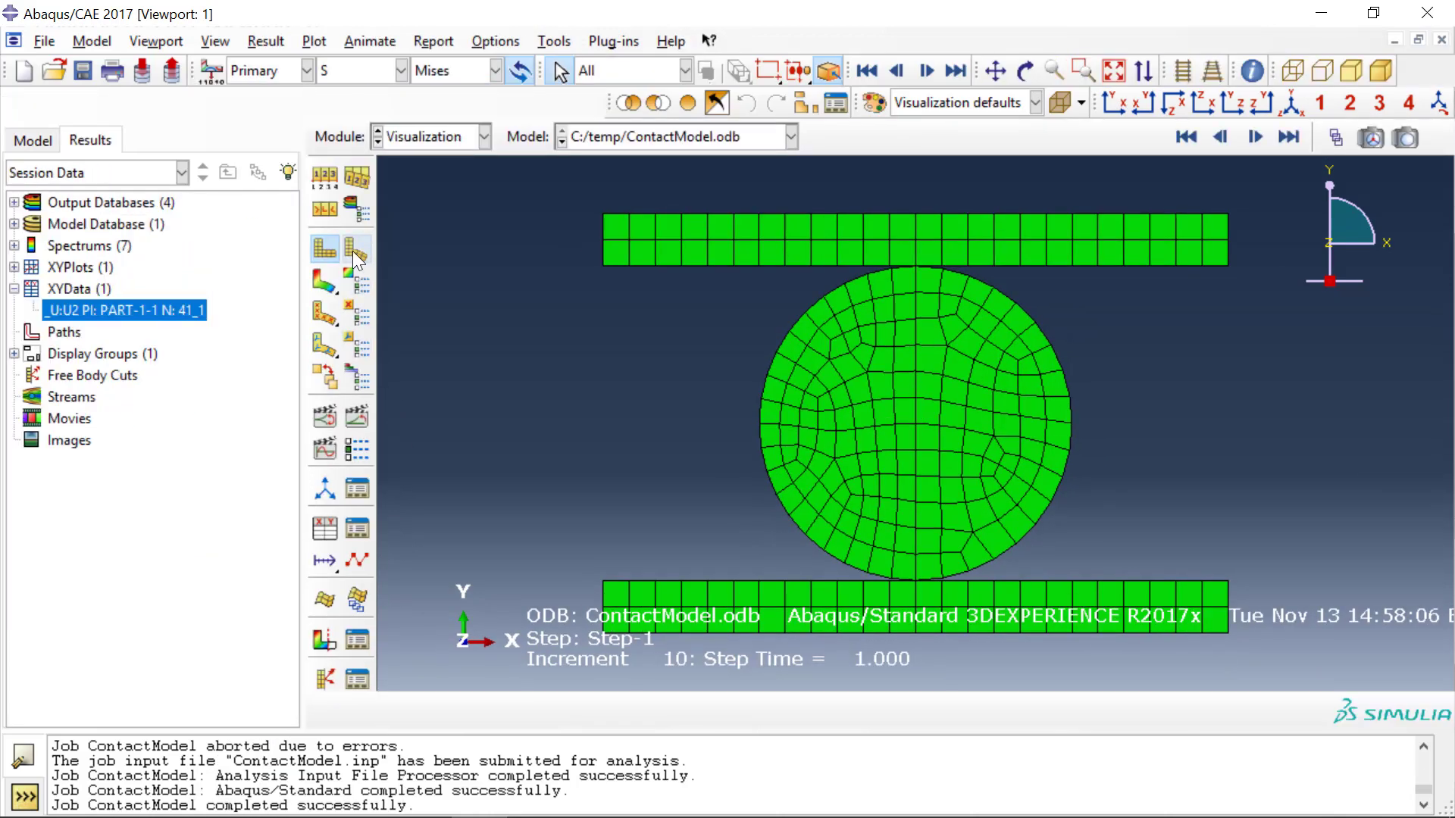
left_click(355, 256)
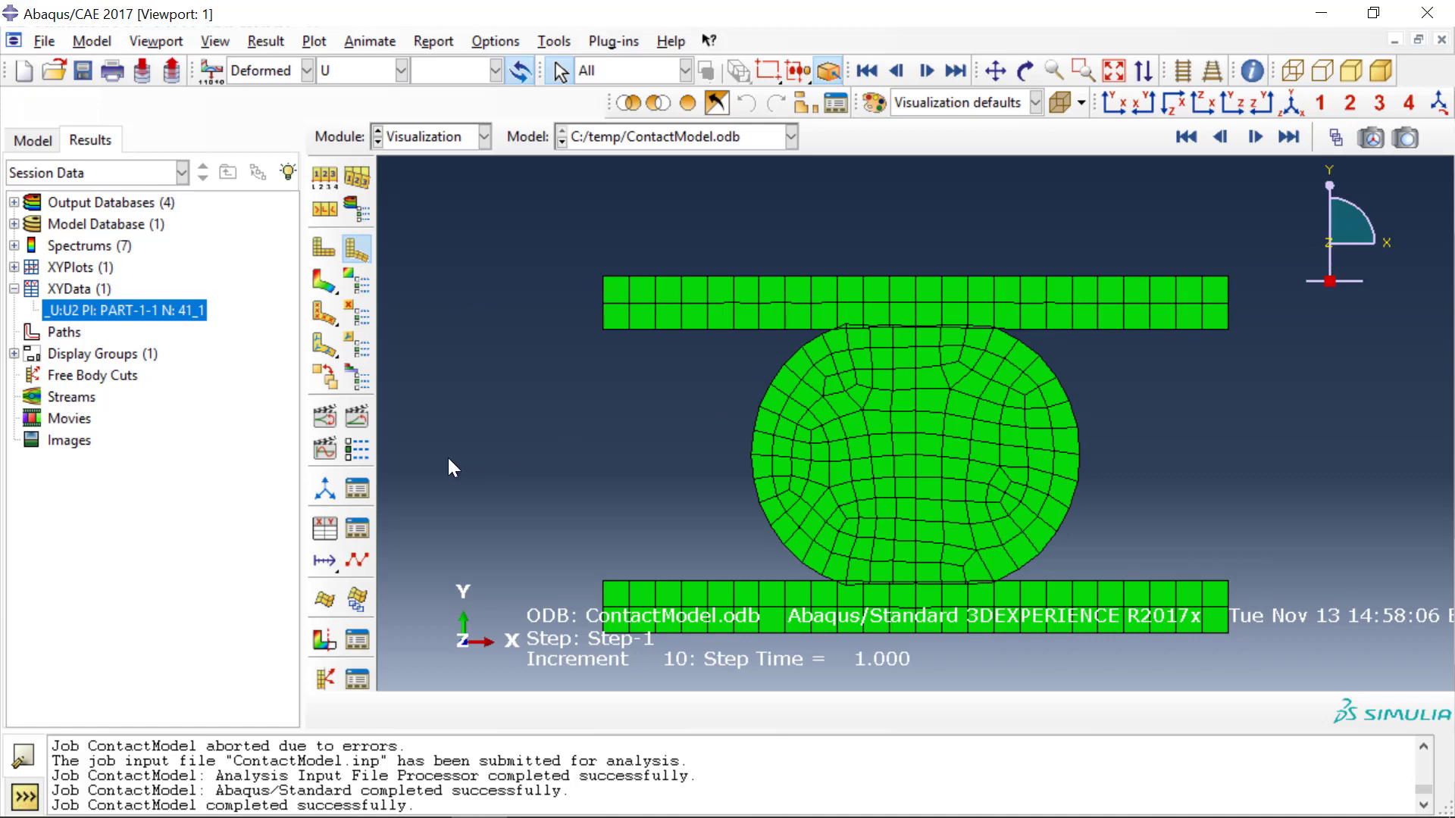
left_click(325, 281)
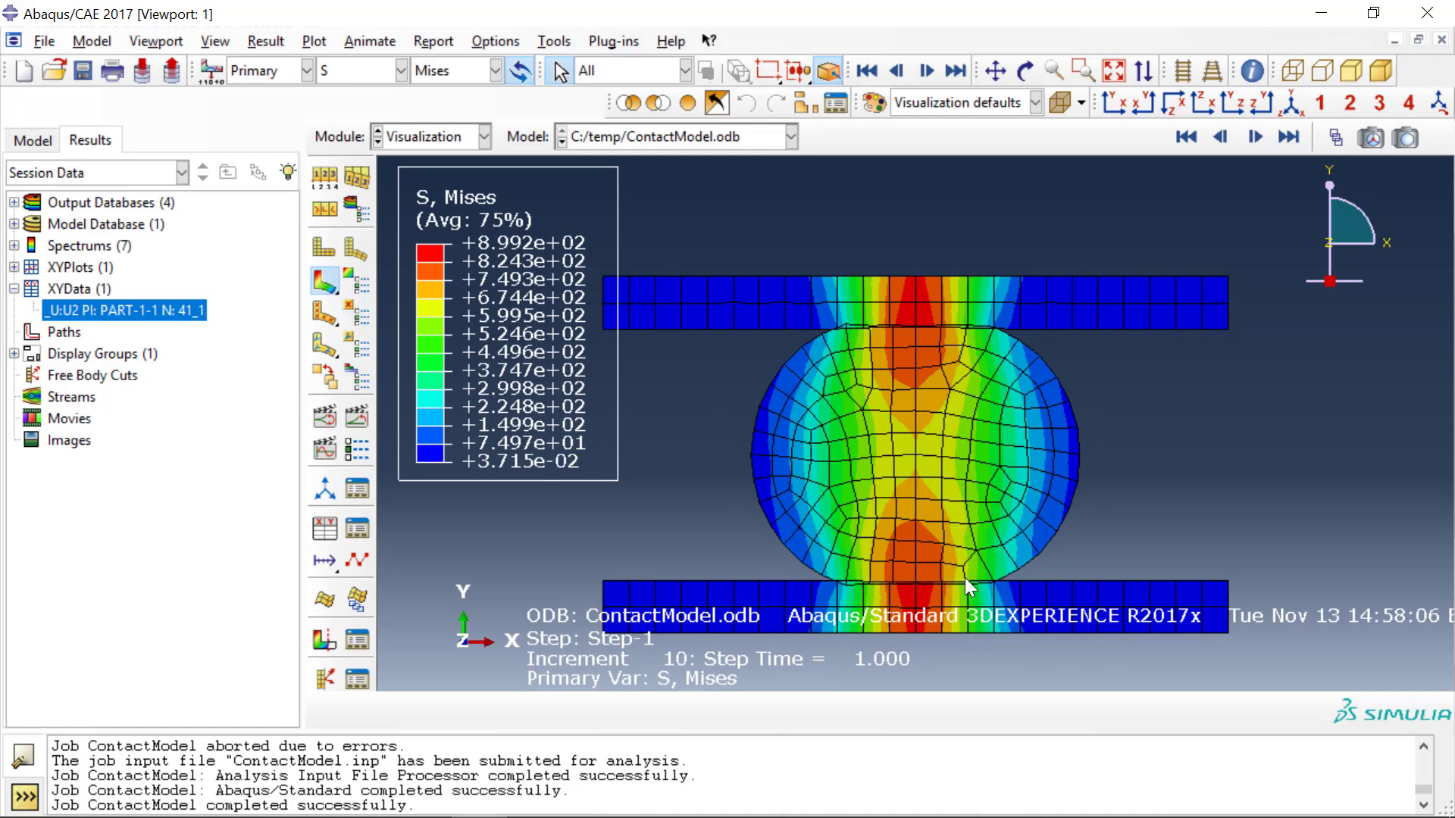
scroll(805, 570, "up", 1)
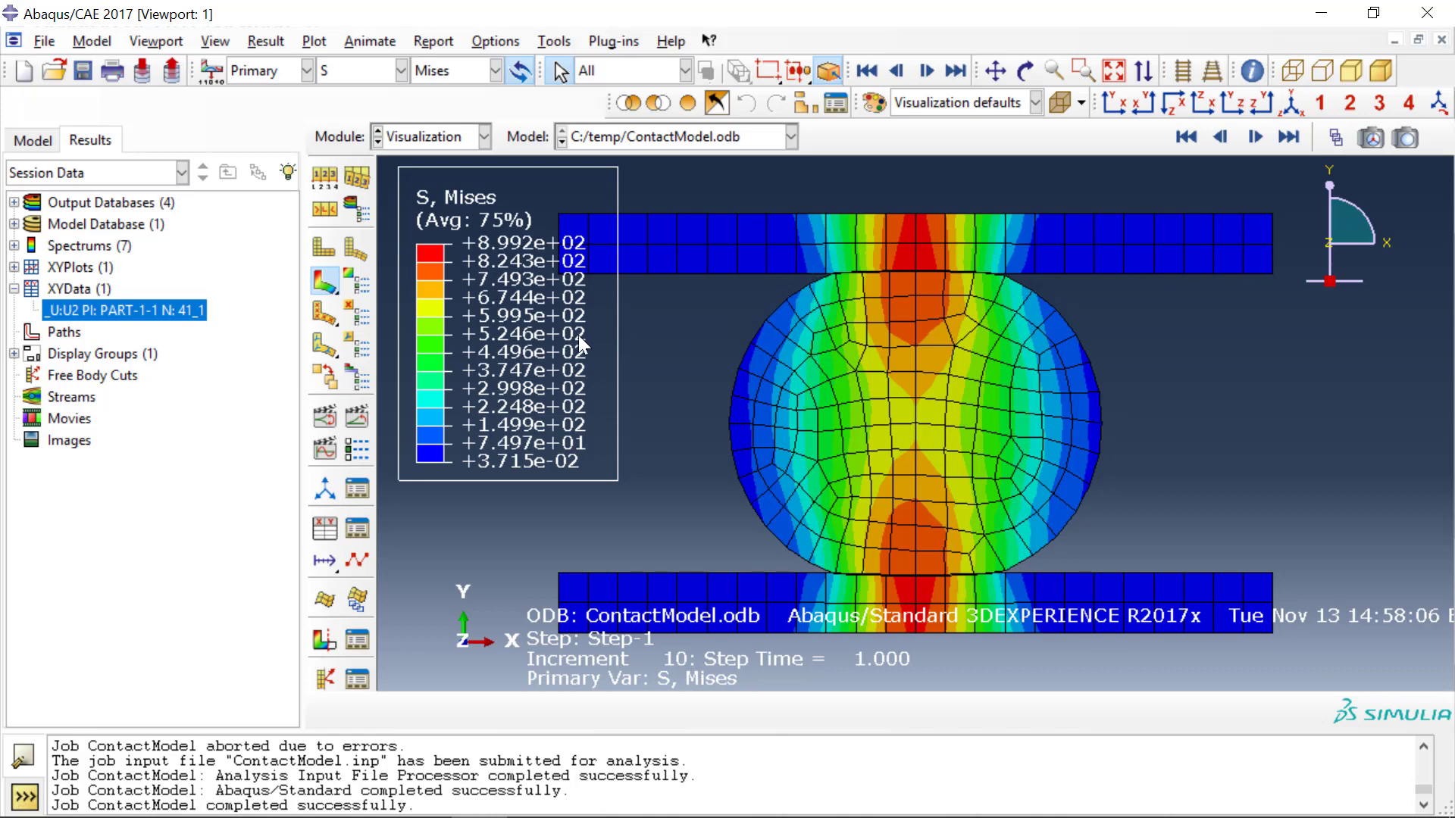
left_click(36, 142)
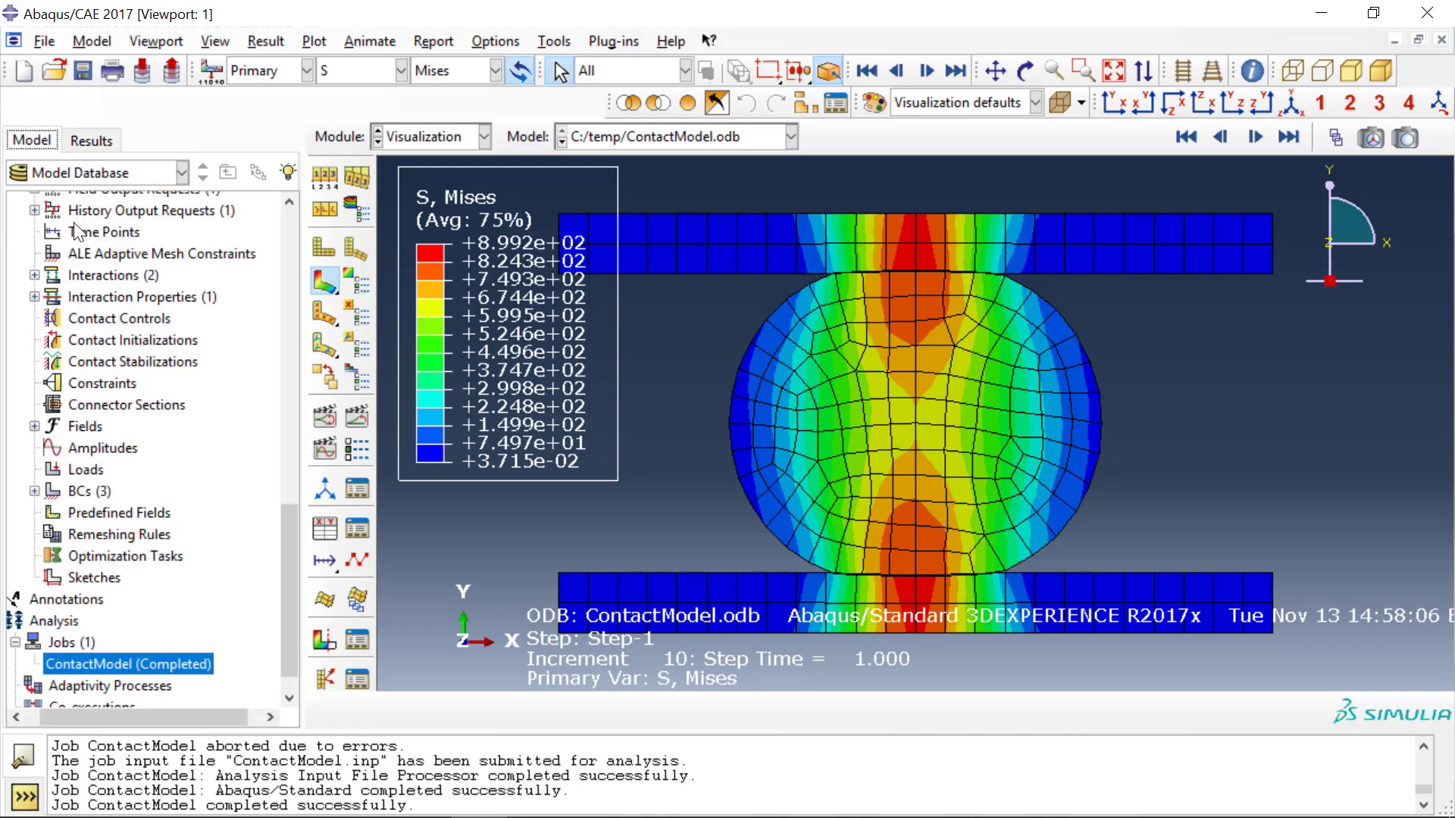
- Check IntProp-1's Normal Behavior keeps "Hard" Contact pressure-overclosure, then close the editor
left_click(34, 297)
left_click(77, 317)
double_click(77, 317)
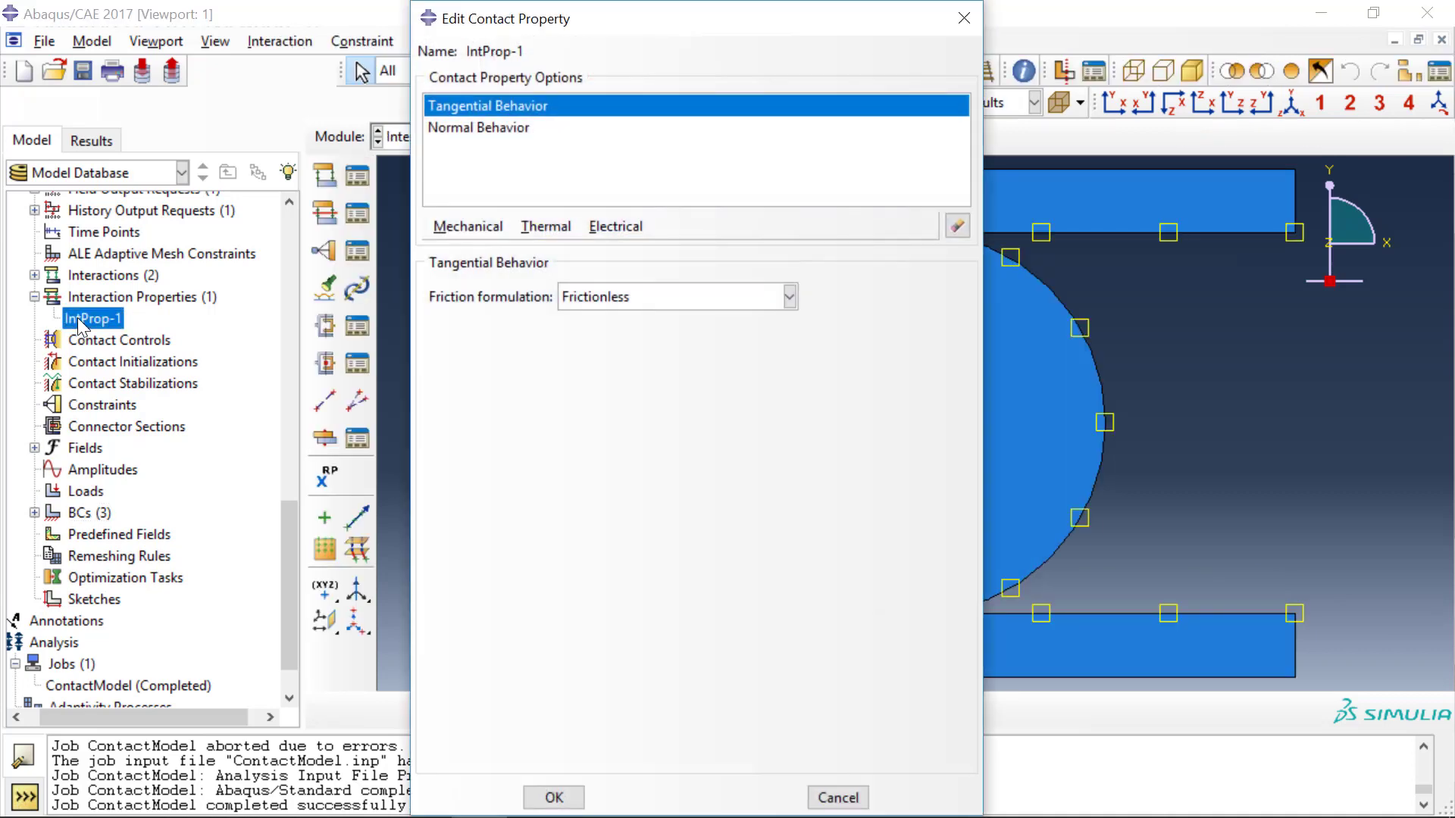
left_click(552, 227)
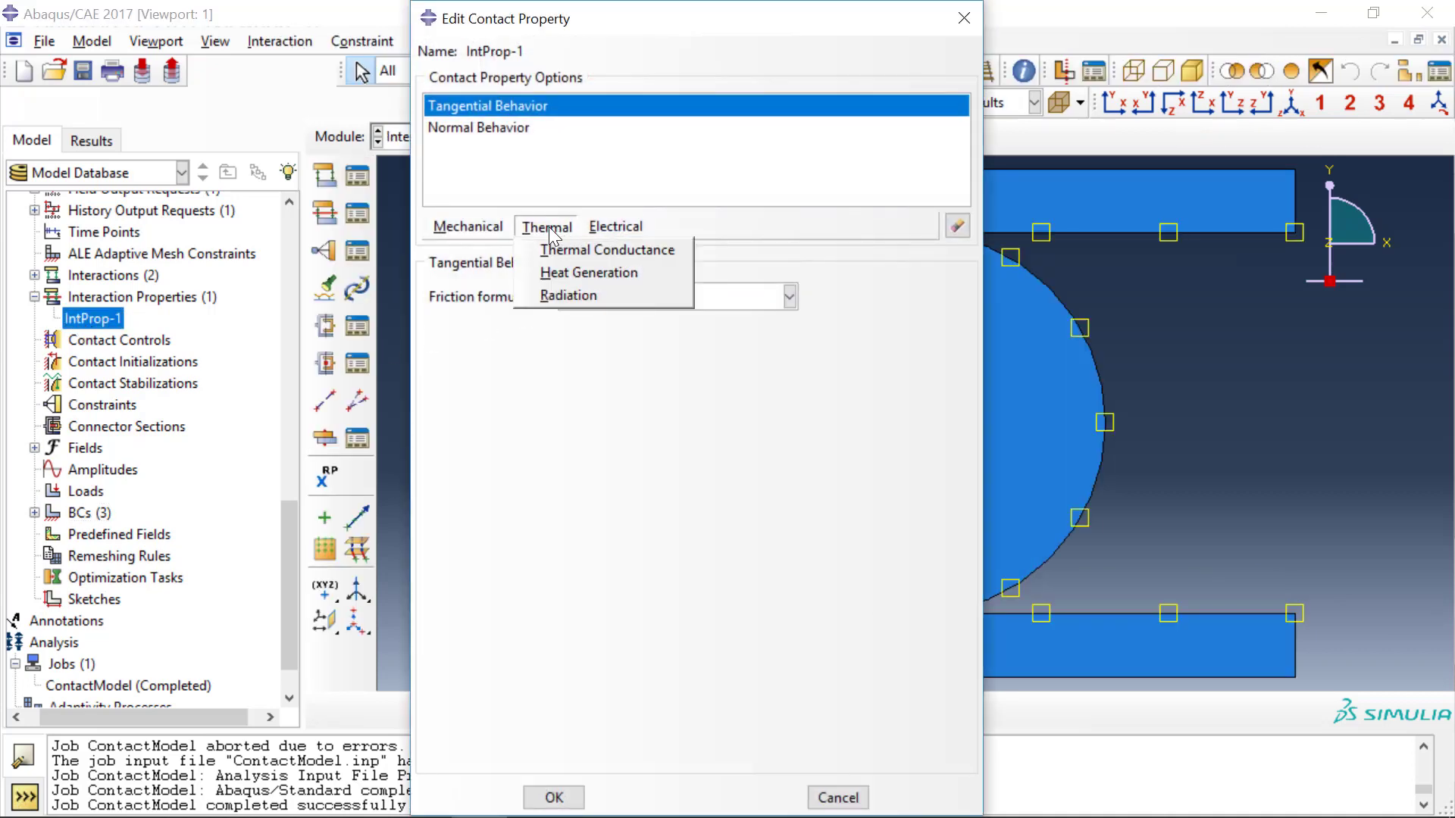
mouse_move(484, 227)
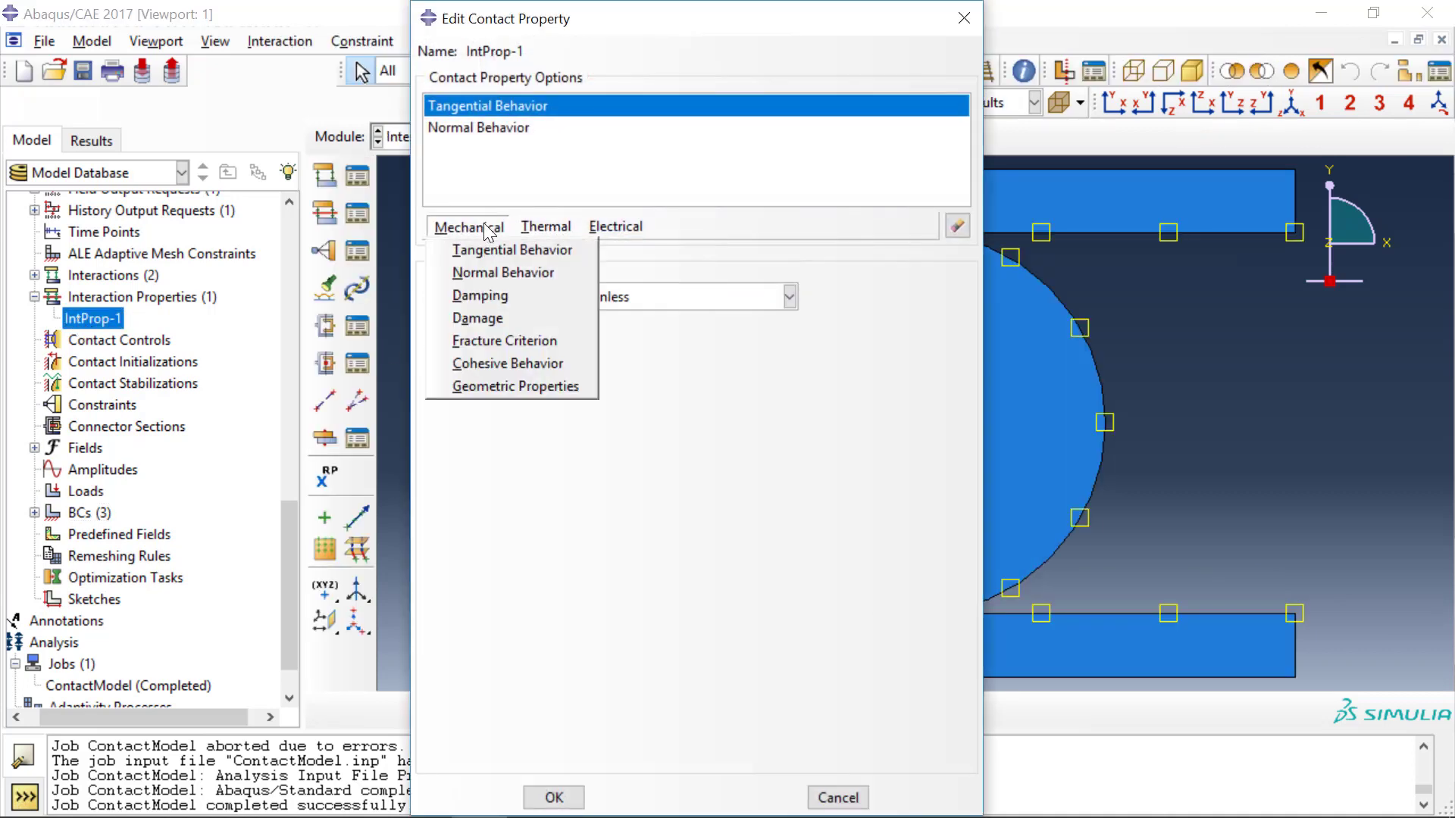
left_click(492, 273)
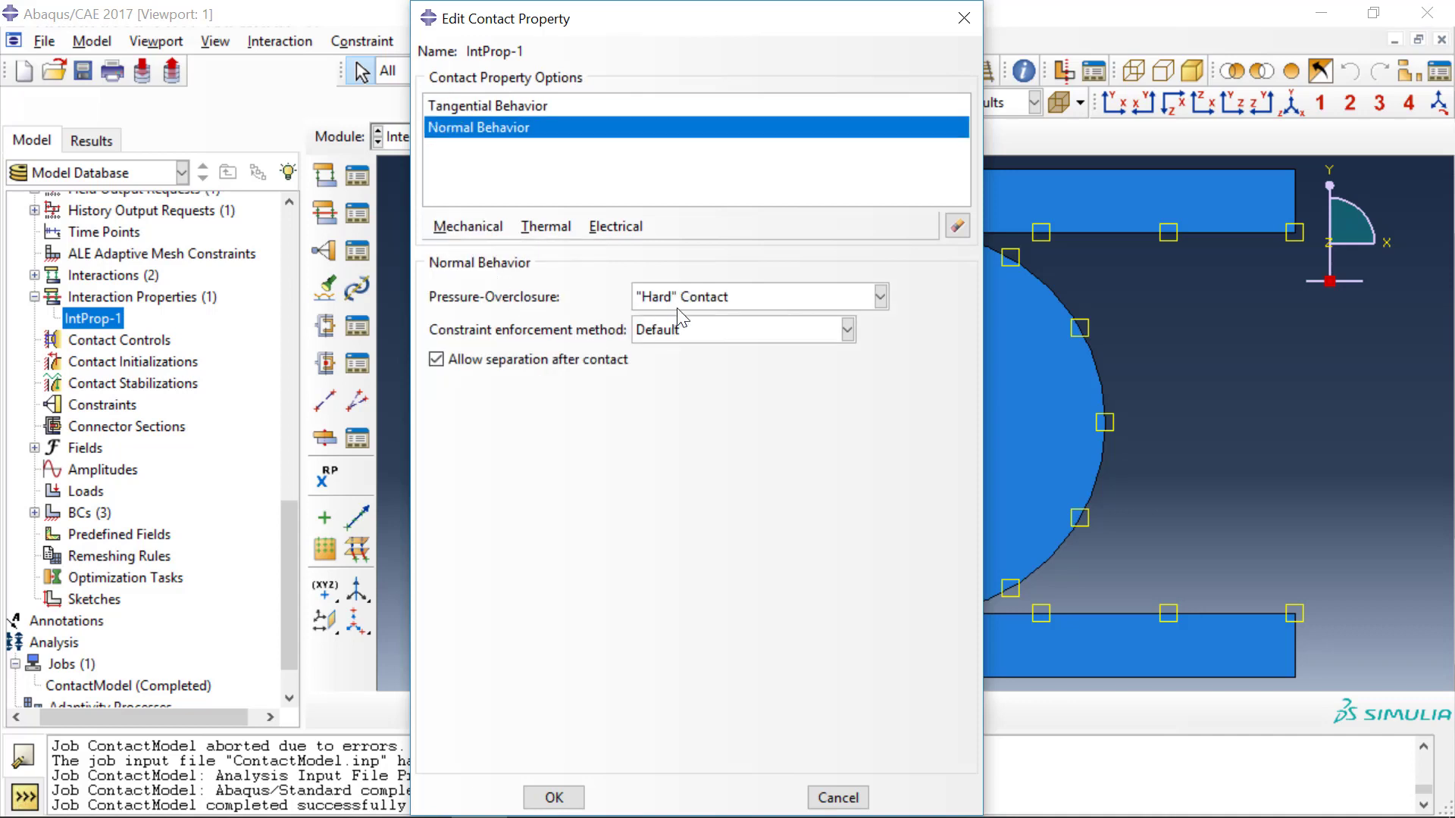
left_click(718, 303)
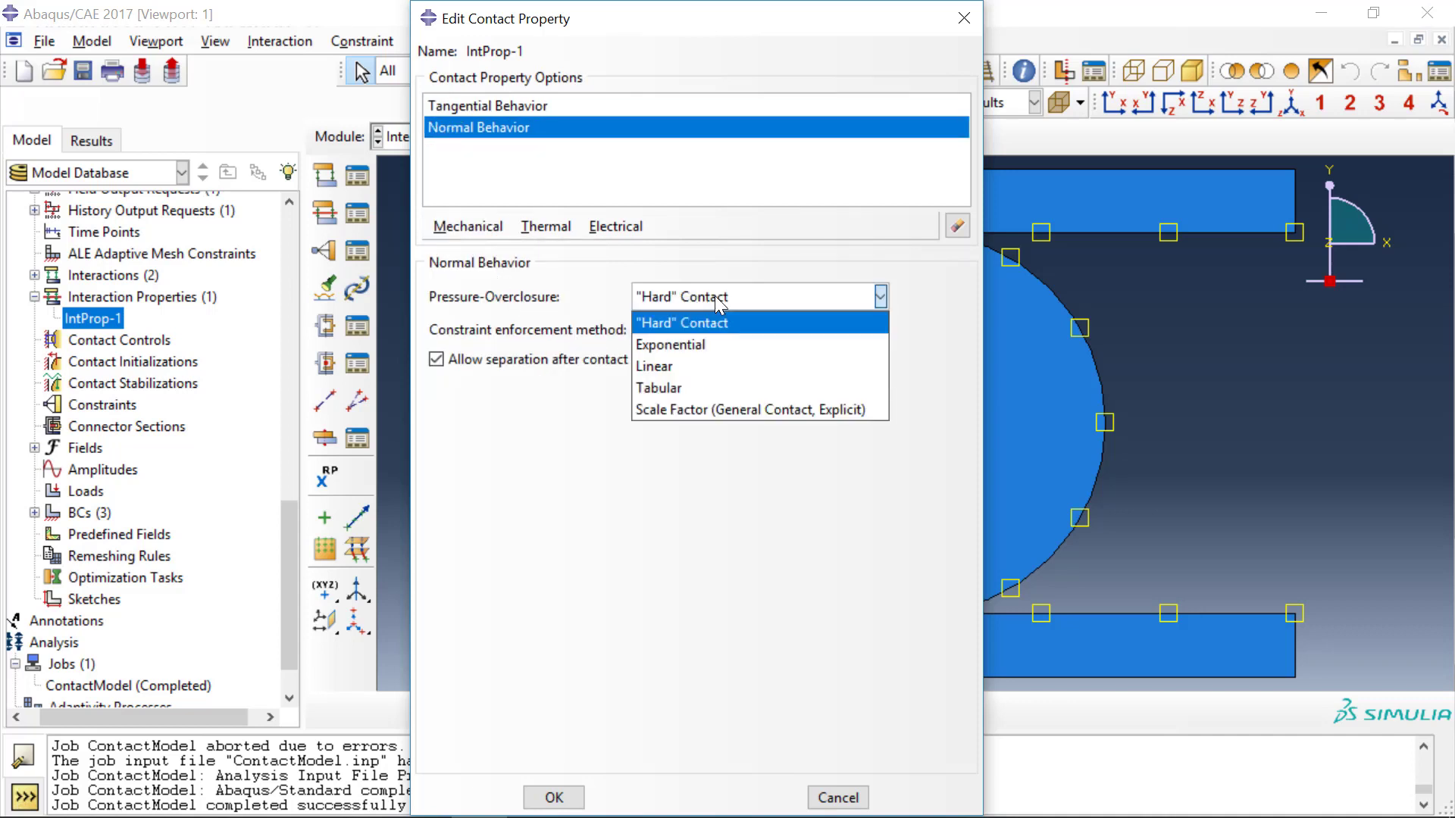
left_click(570, 303)
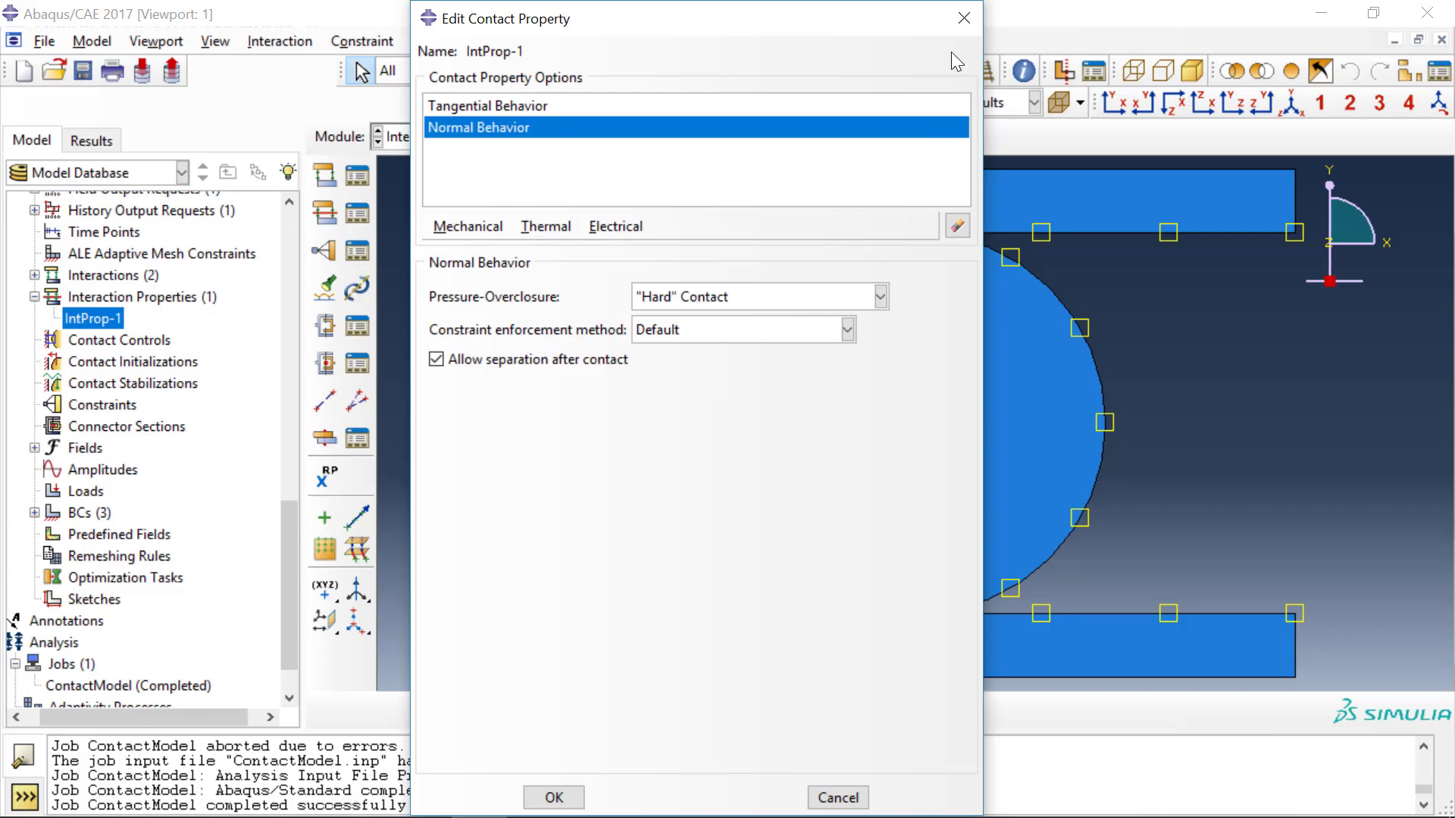
left_click(963, 19)
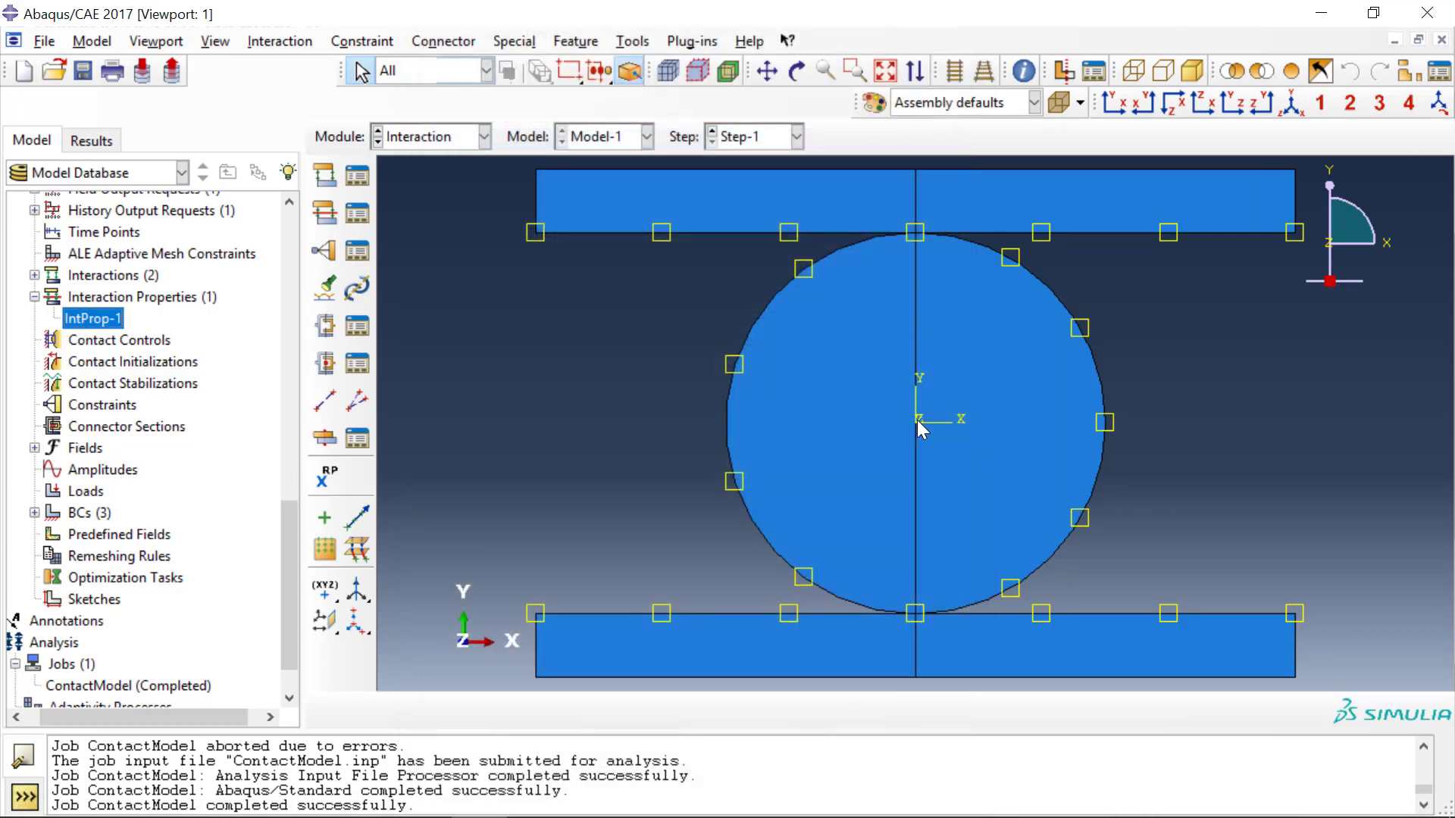